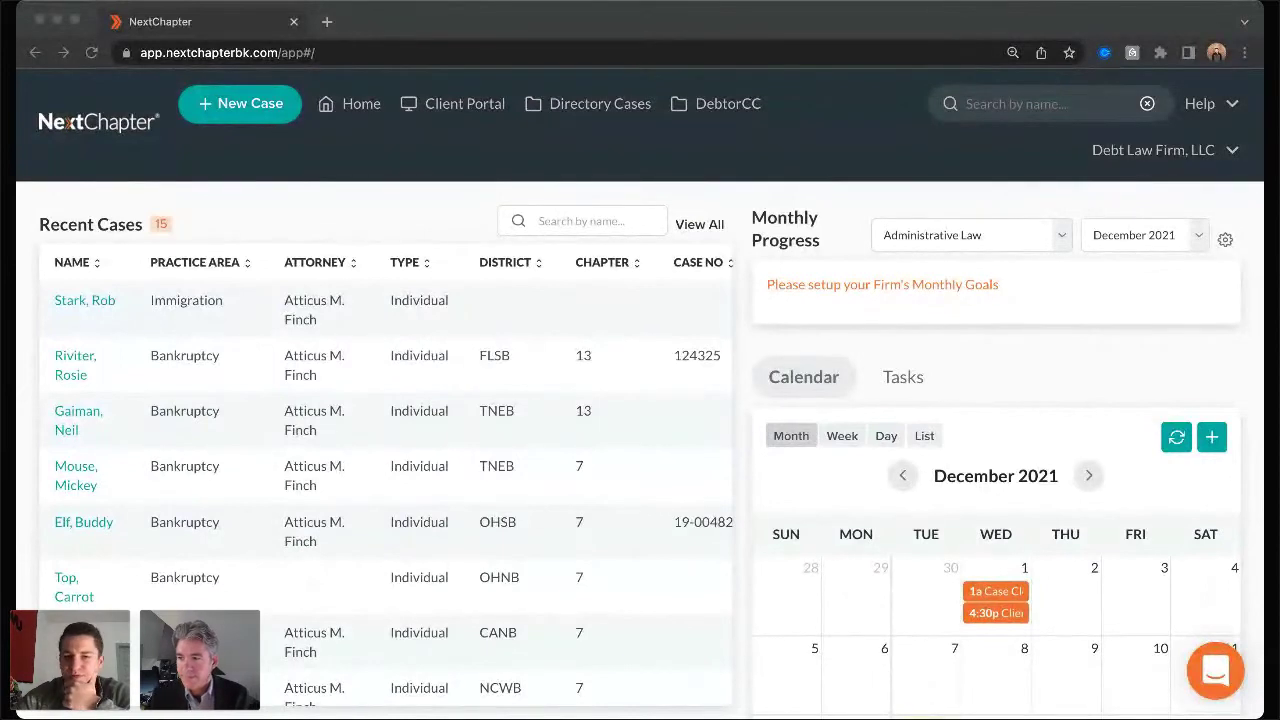
- Open the Custom Fields page in the firm defaults of the account settings
click(684, 16)
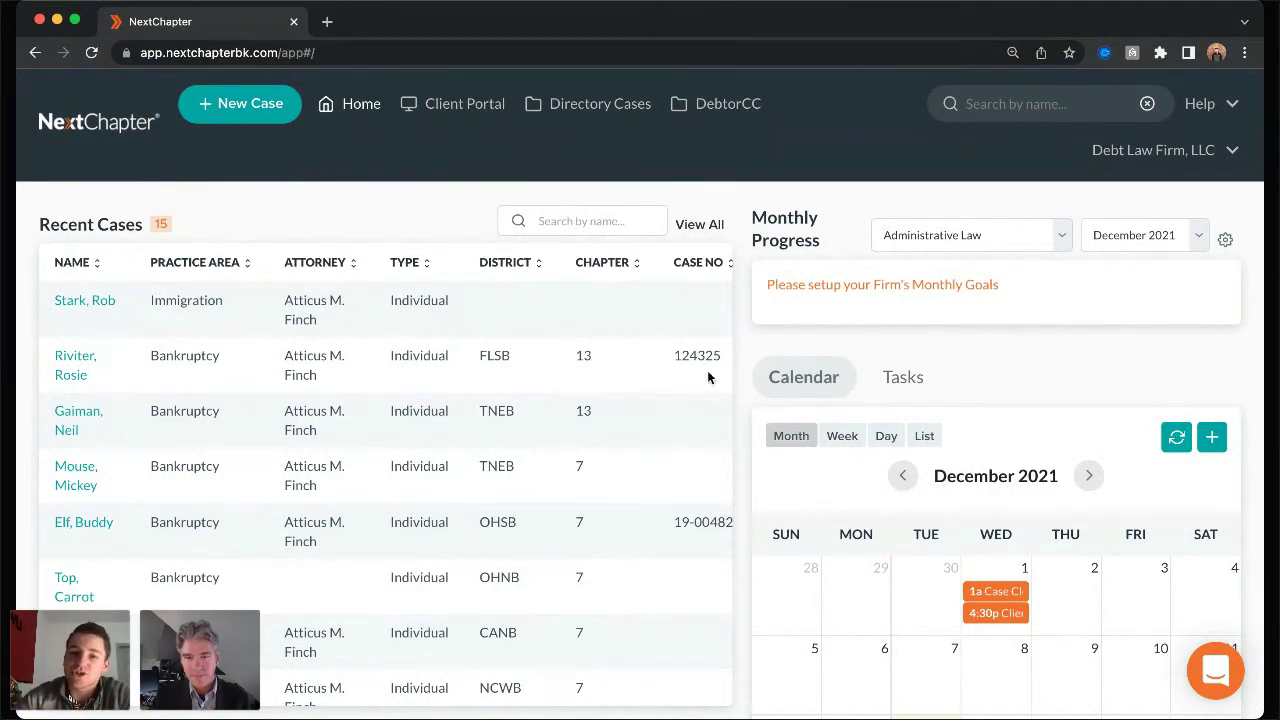
click(1172, 150)
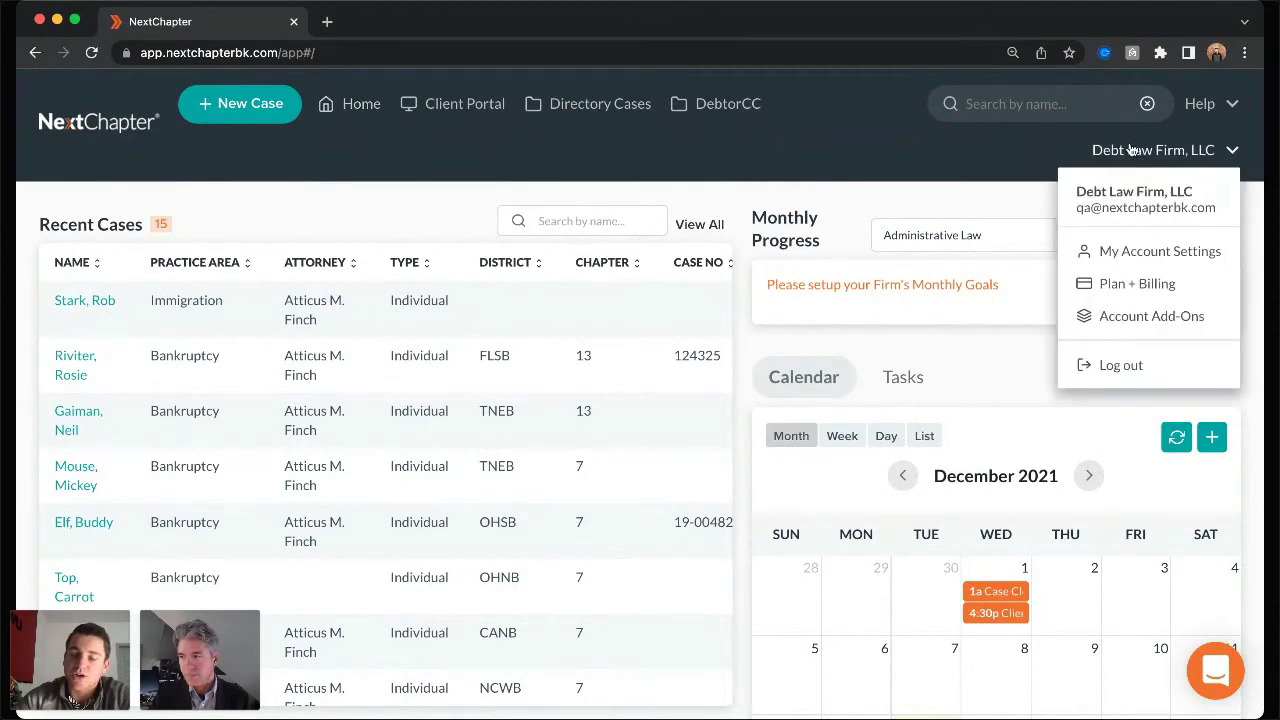
click(1150, 256)
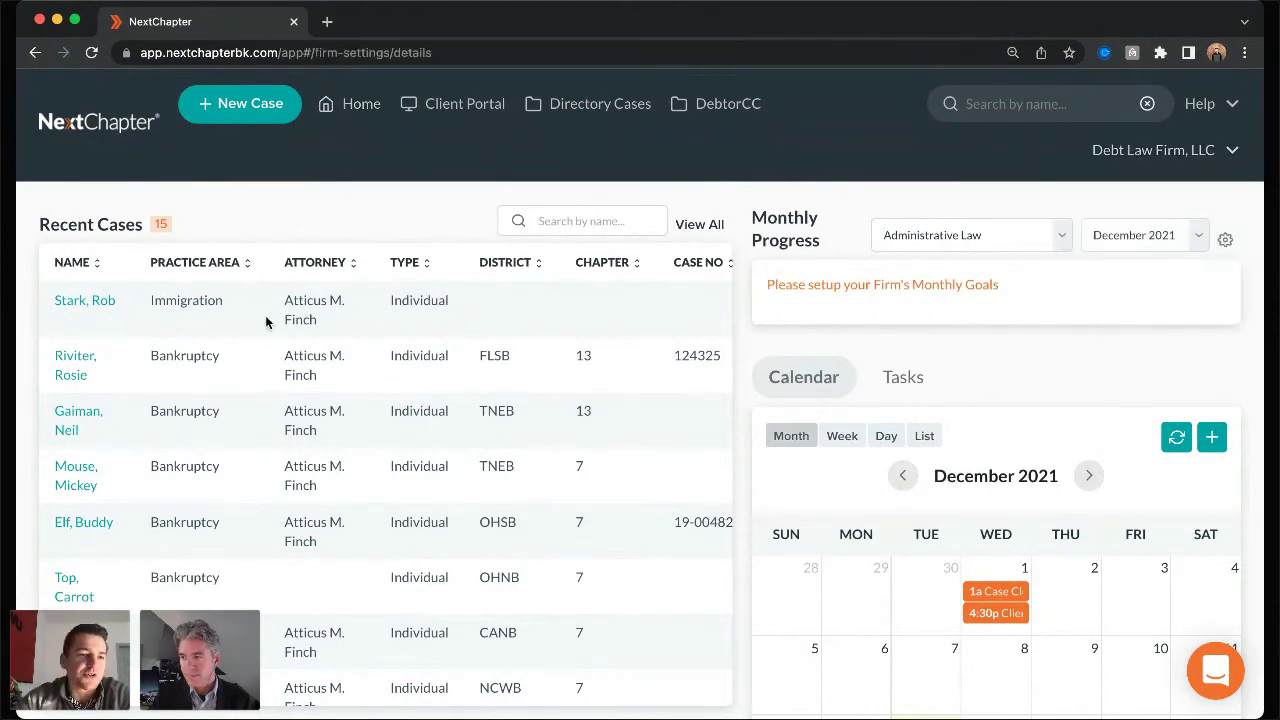
scroll(60, 381, down, 3)
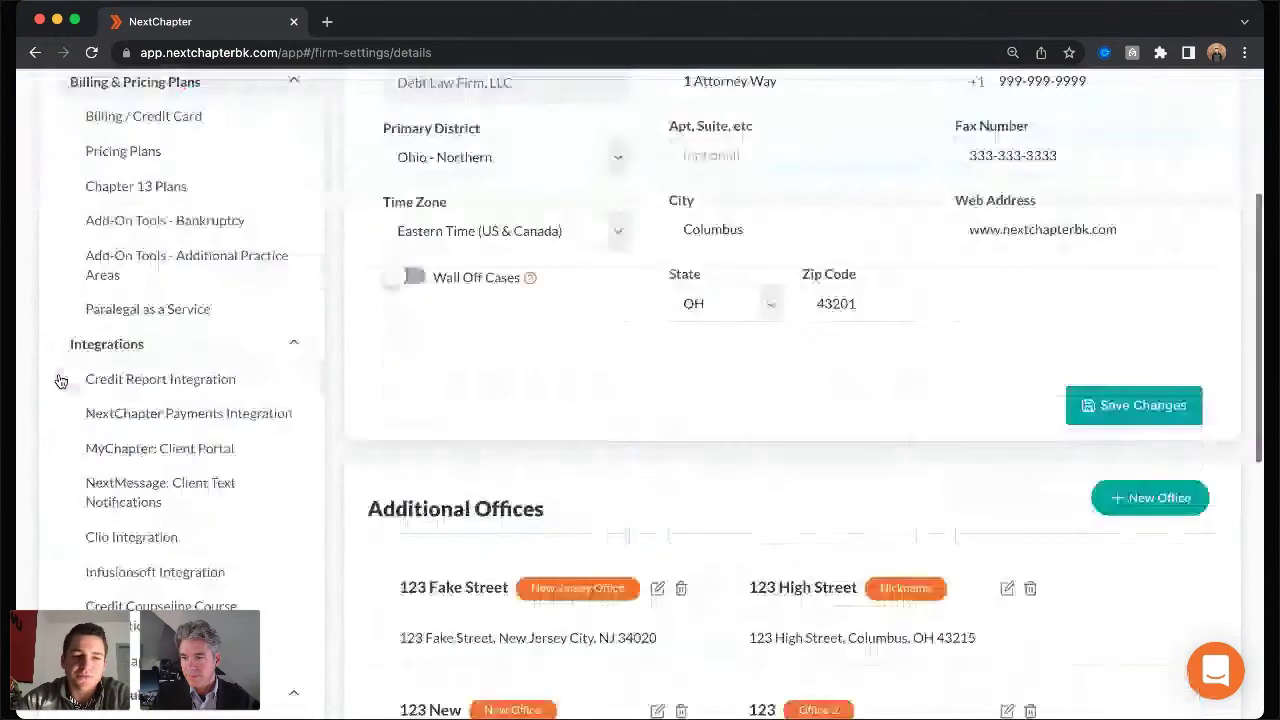
scroll(60, 381, down, 5)
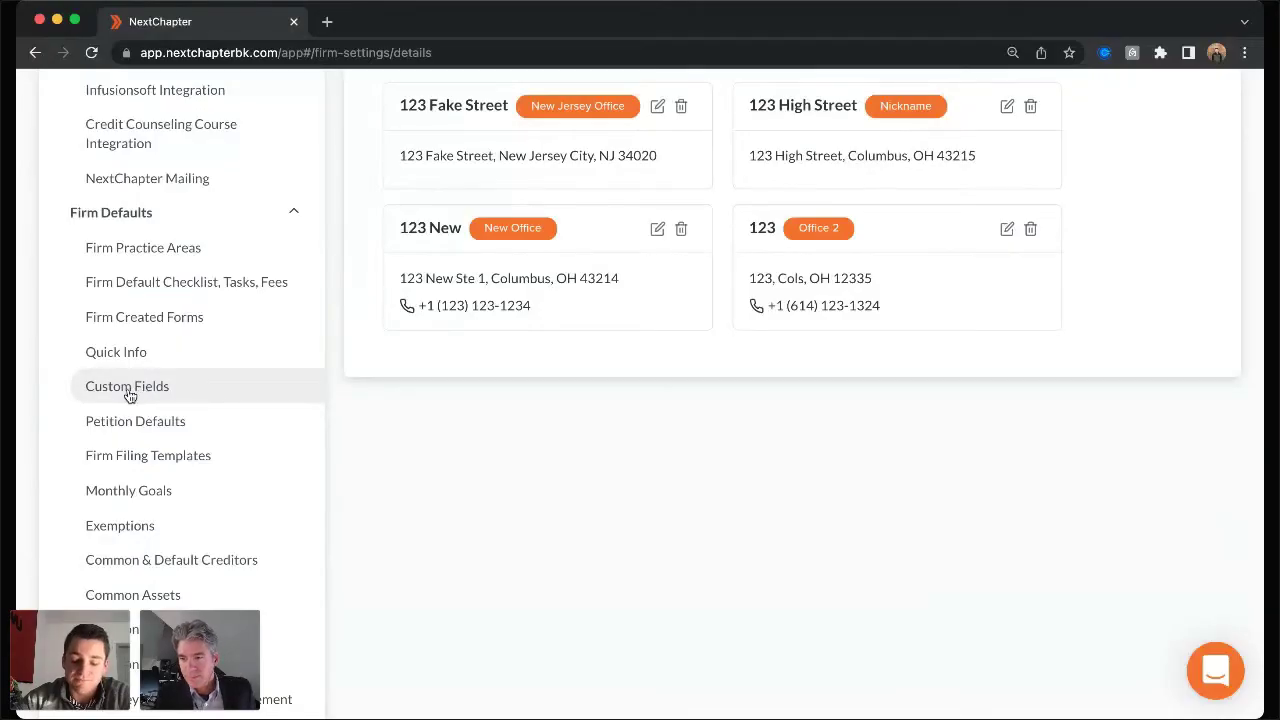
click(128, 392)
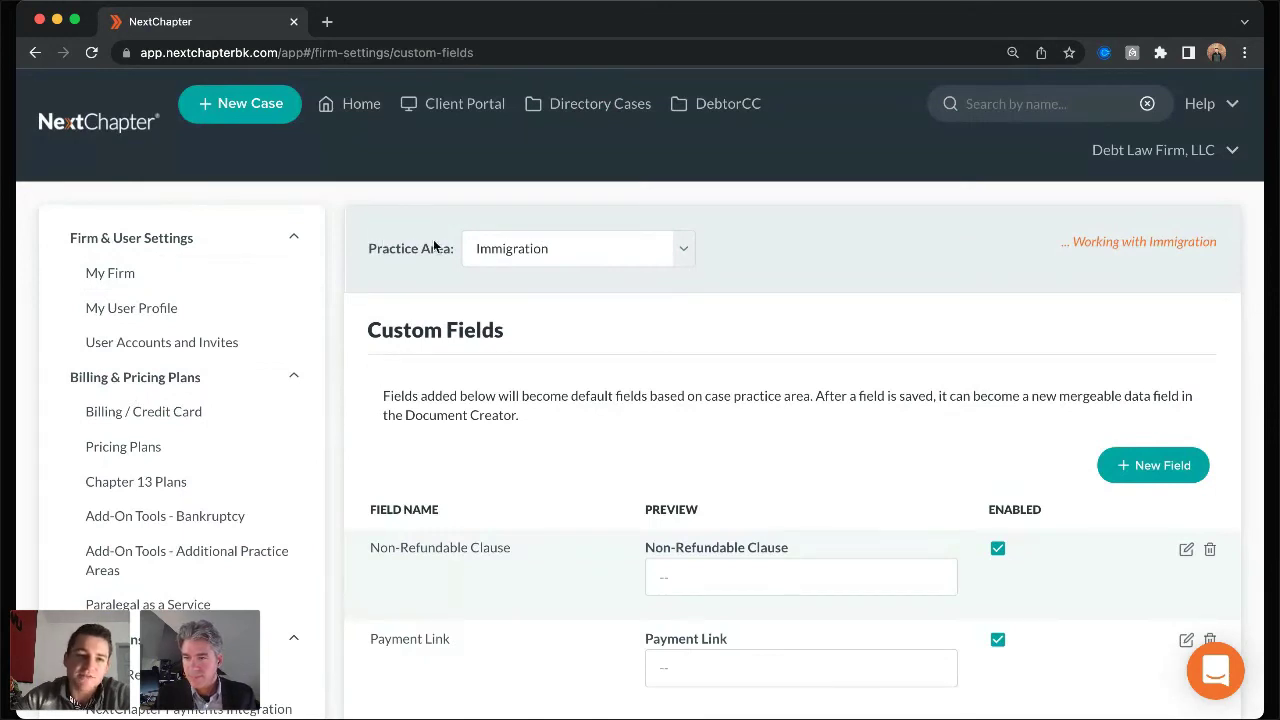
- Examine the practice area choice and the existing custom fields for Immigration, including their names and previews
drag(357, 251, 446, 250)
click(422, 286)
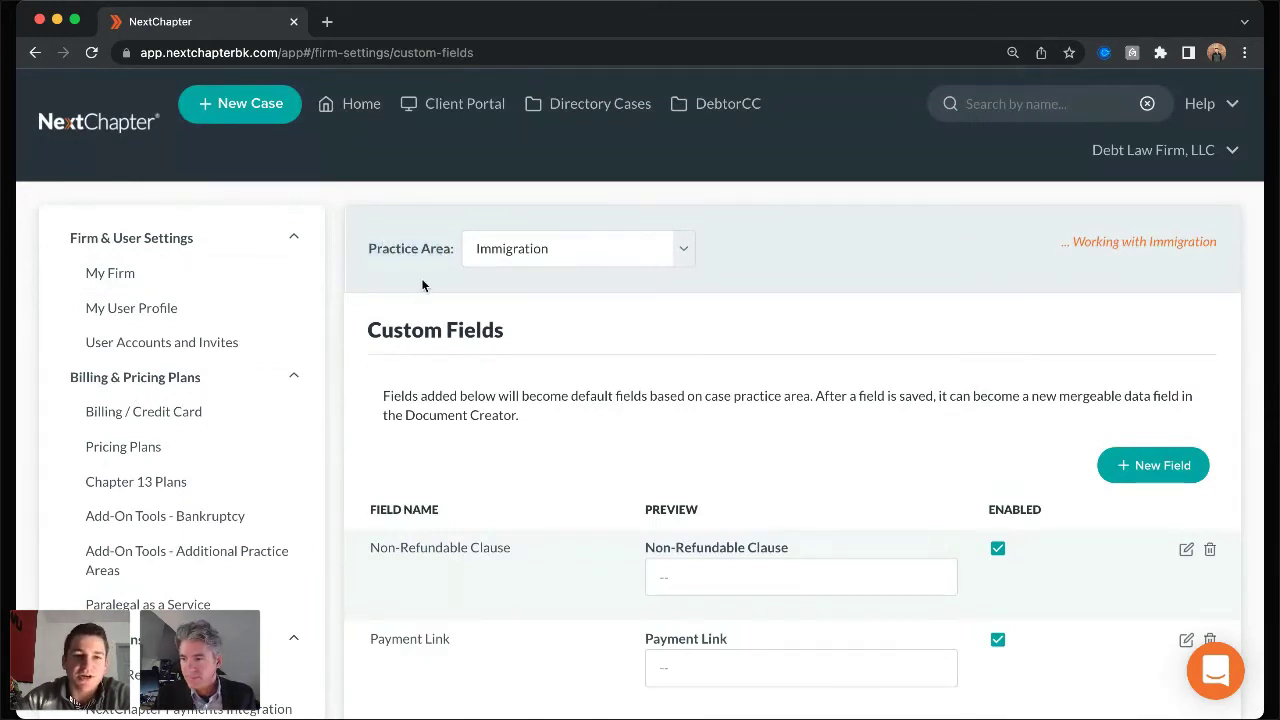
click(562, 249)
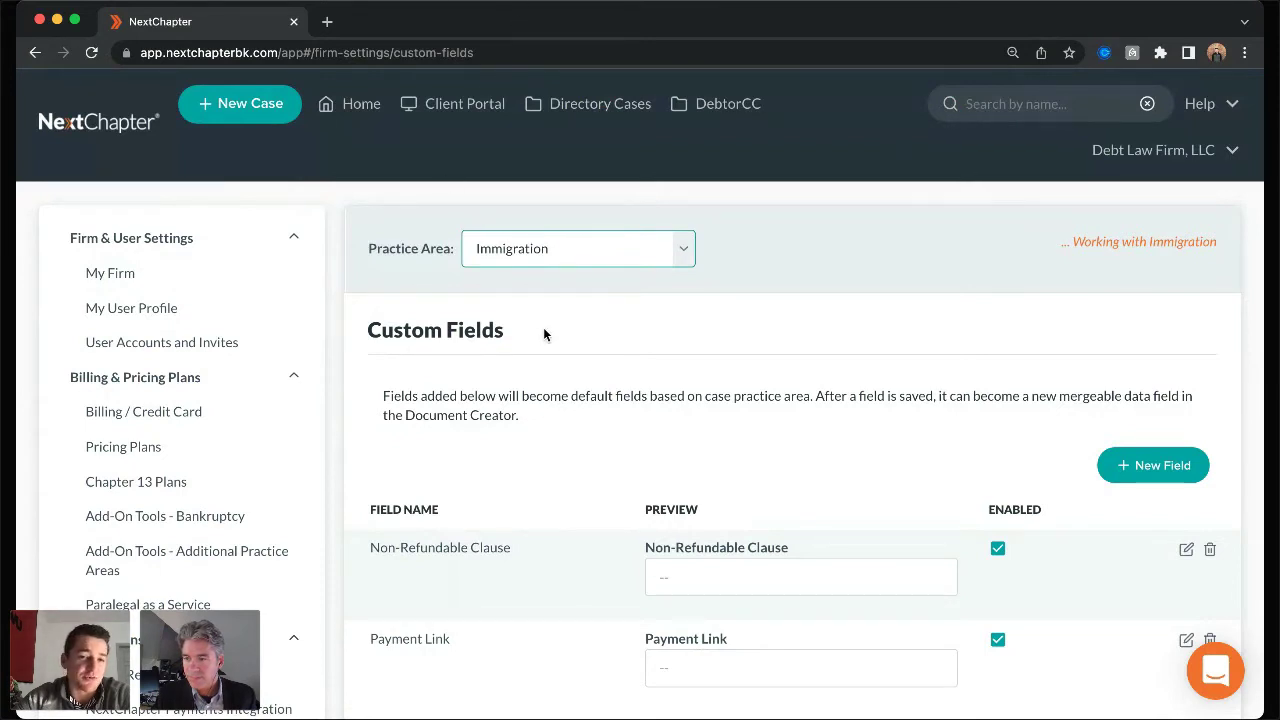
click(377, 362)
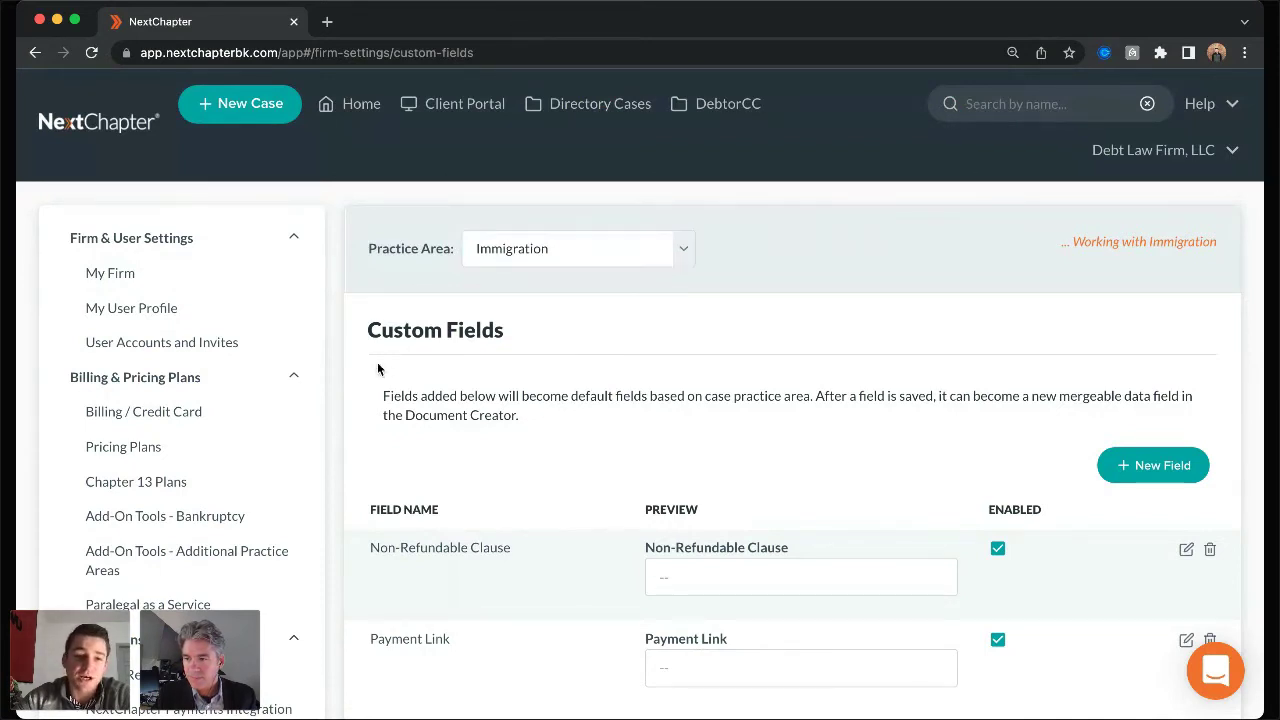
scroll(385, 316, down, 3)
scroll(385, 316, up, 1)
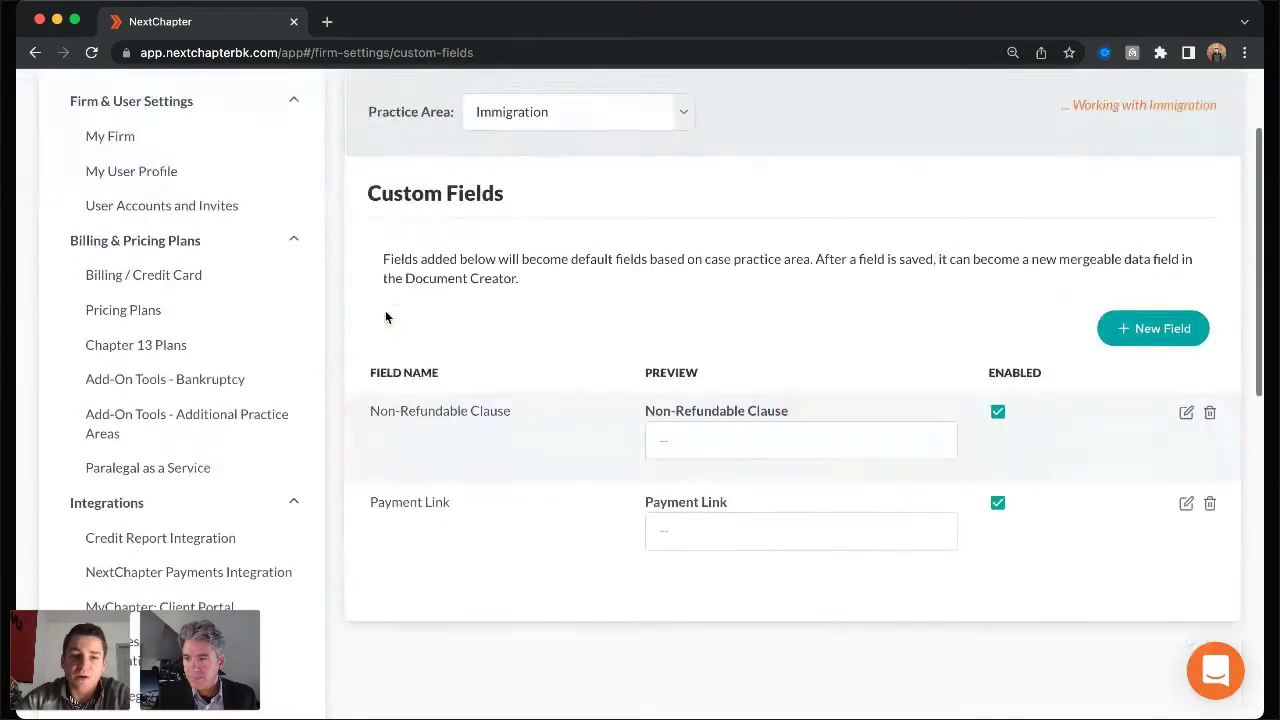
drag(506, 431, 356, 413)
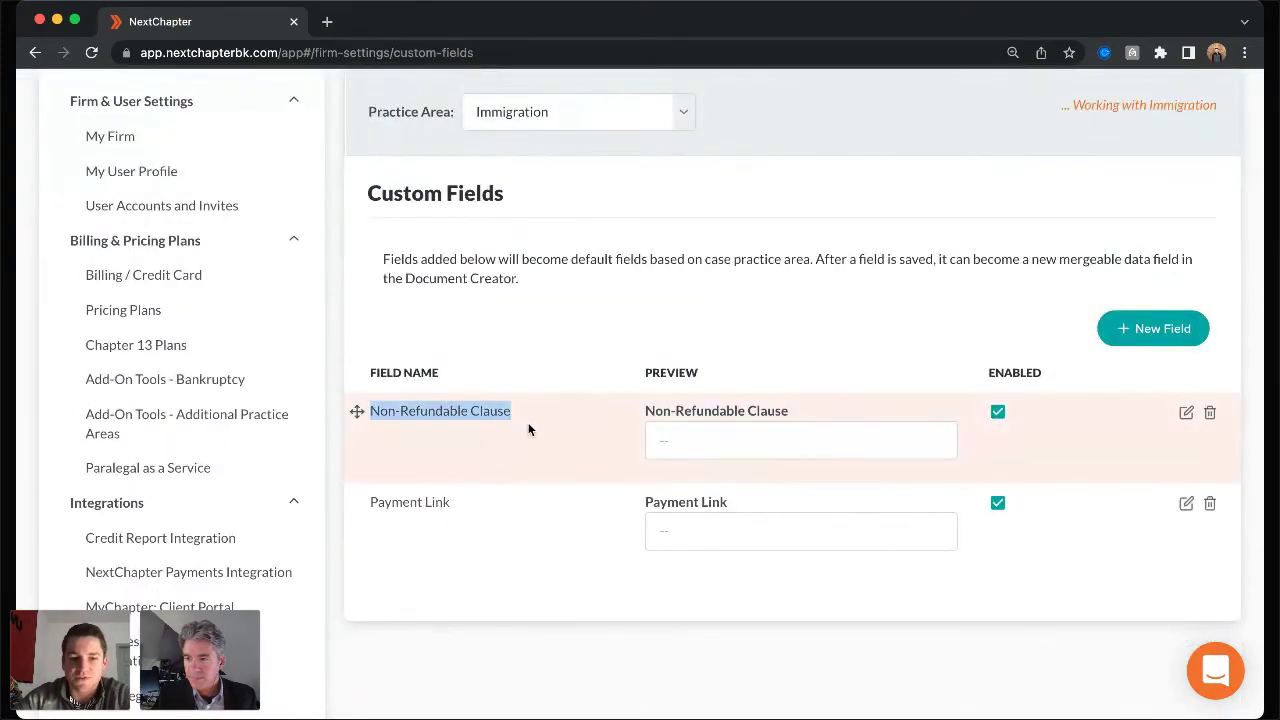
drag(512, 412, 455, 343)
click(455, 343)
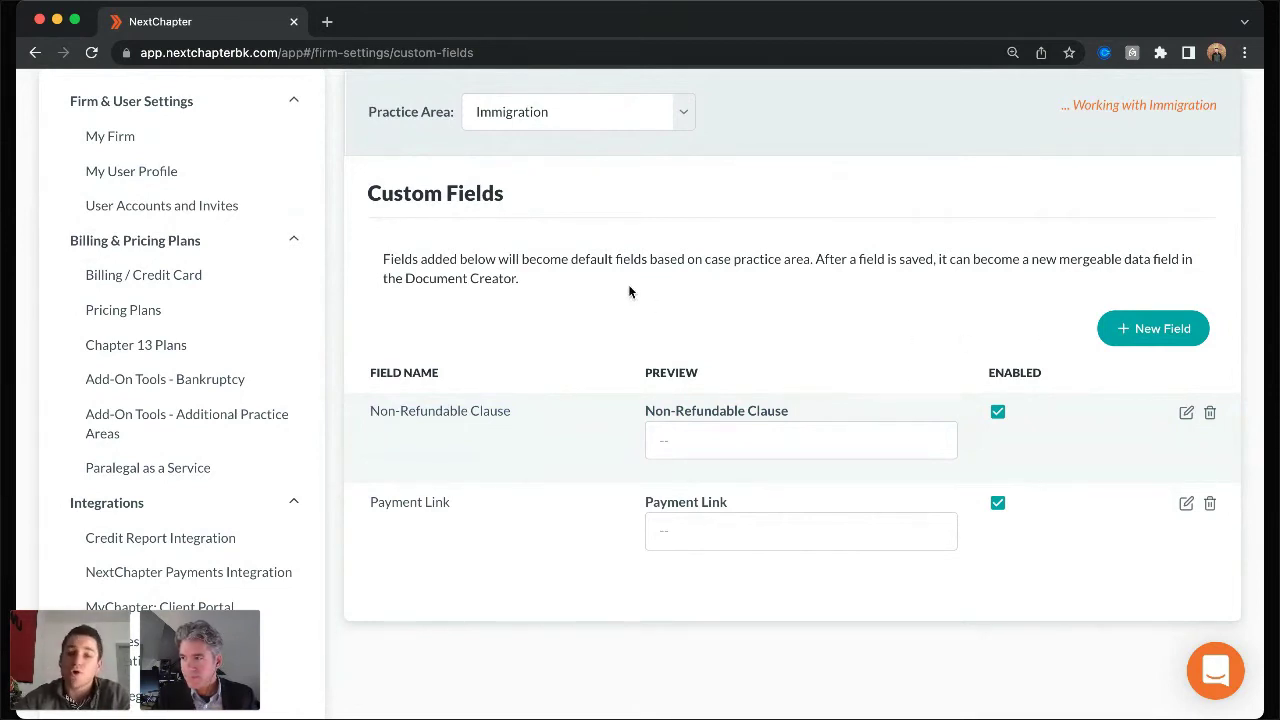
drag(489, 375, 343, 371)
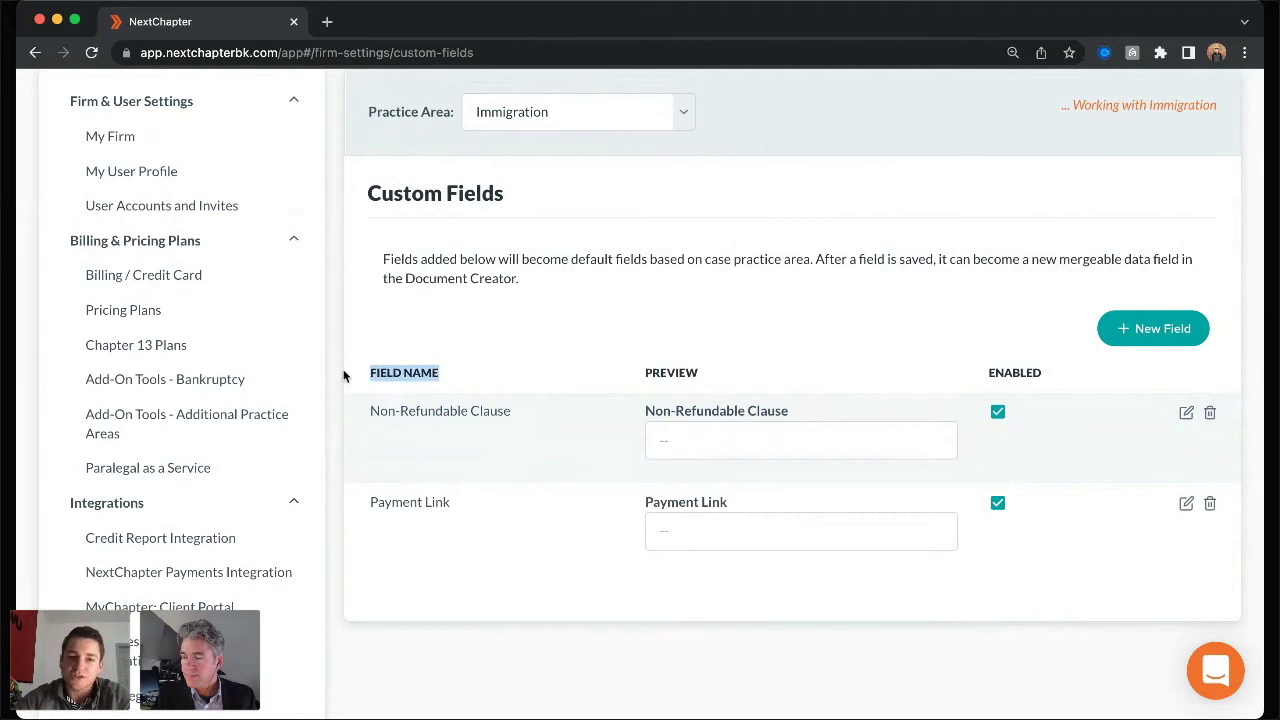
click(490, 360)
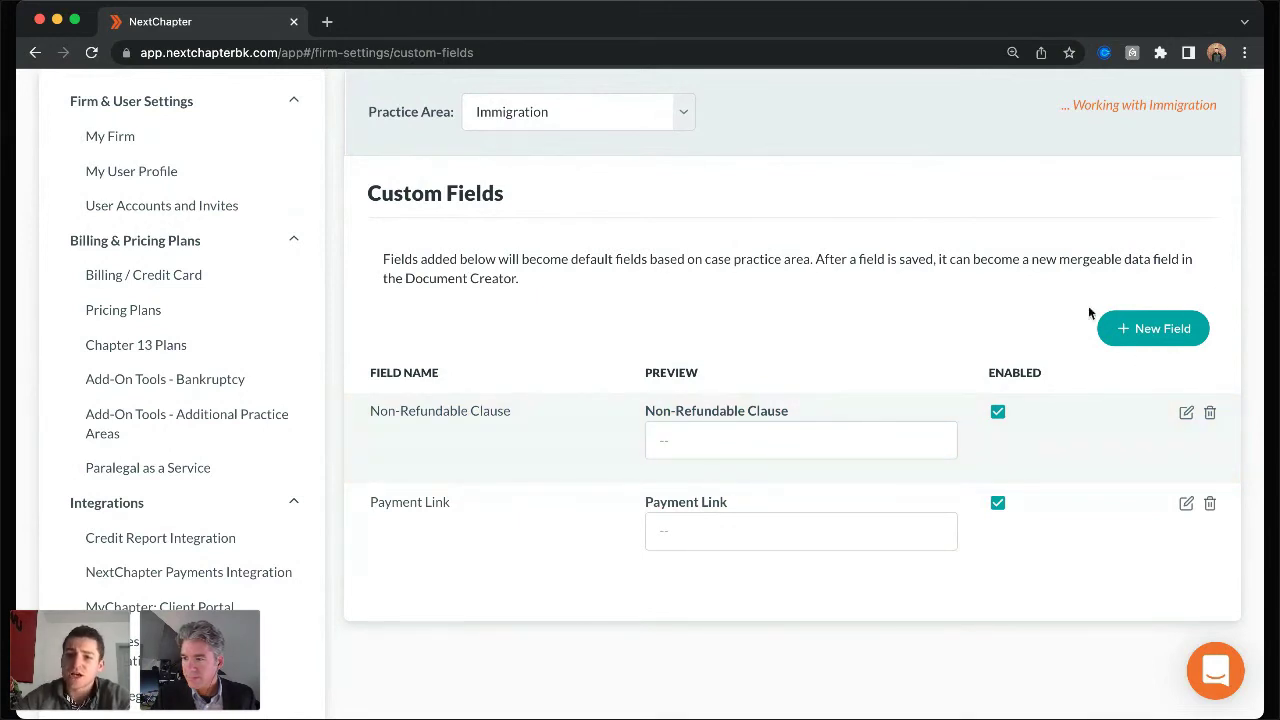
- Start a new custom field for the Immigration practice area and set its type to Currency Field
click(1140, 332)
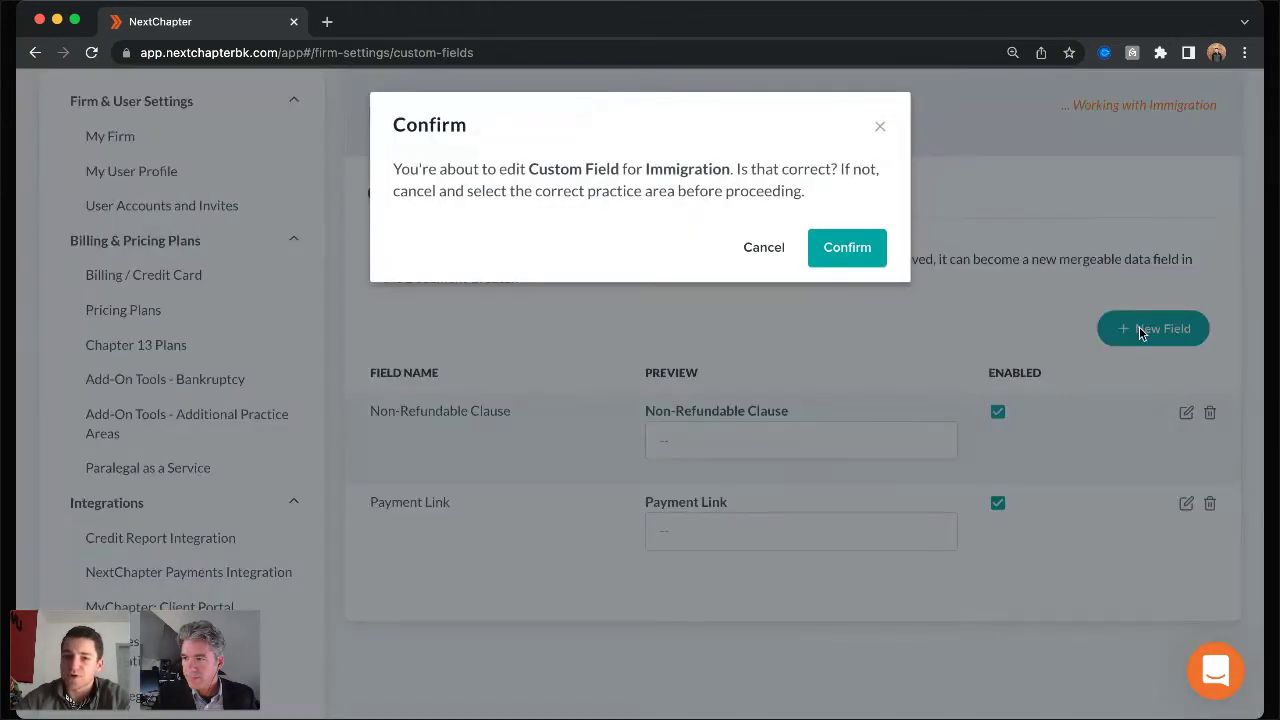
click(868, 258)
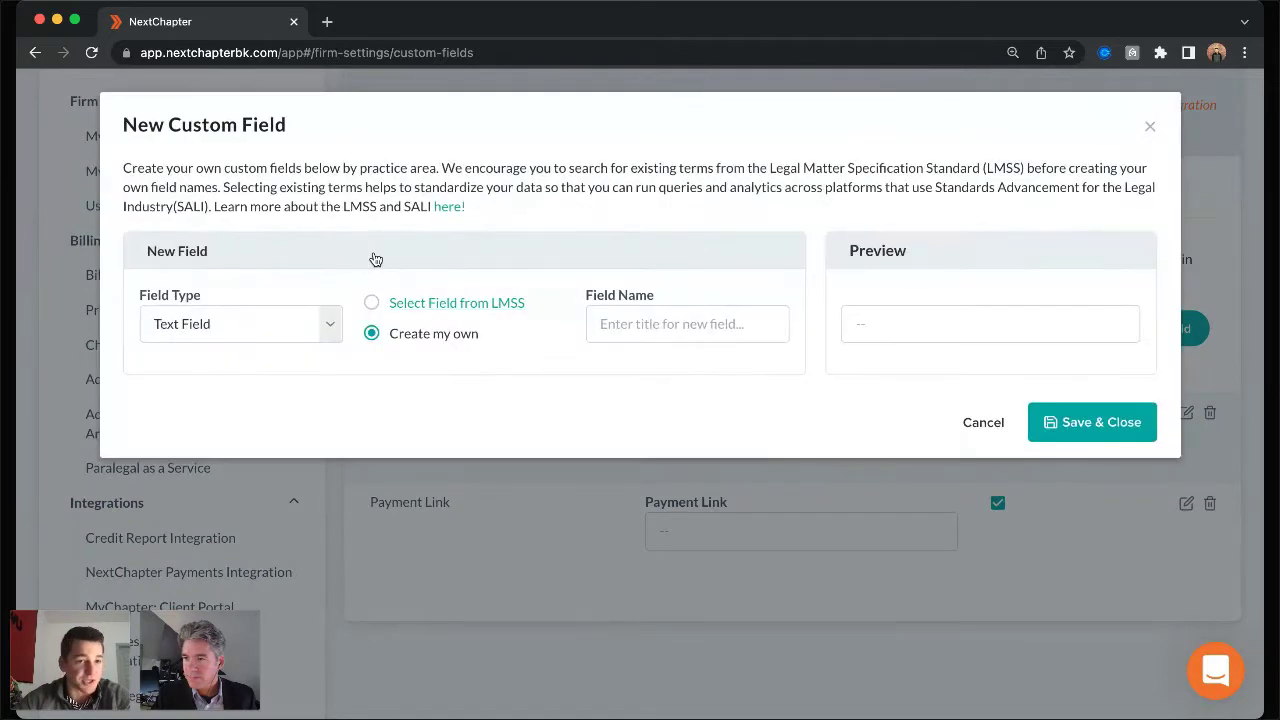
click(268, 323)
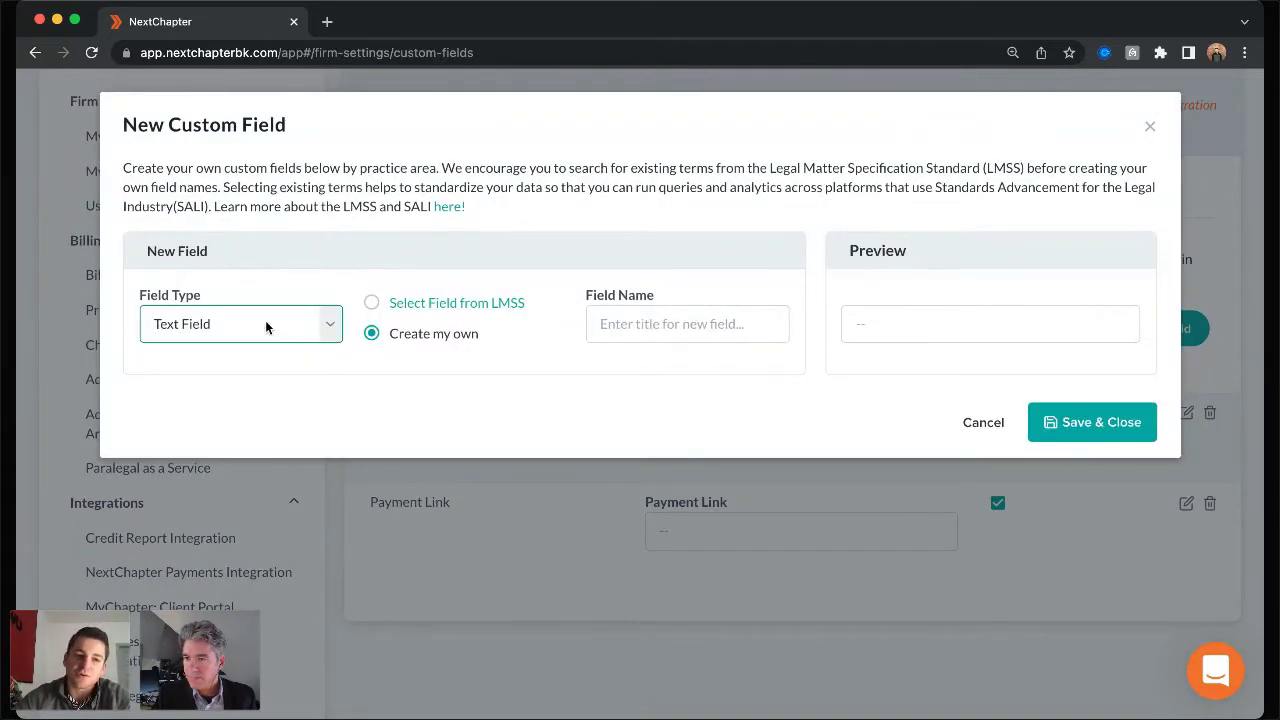
click(245, 478)
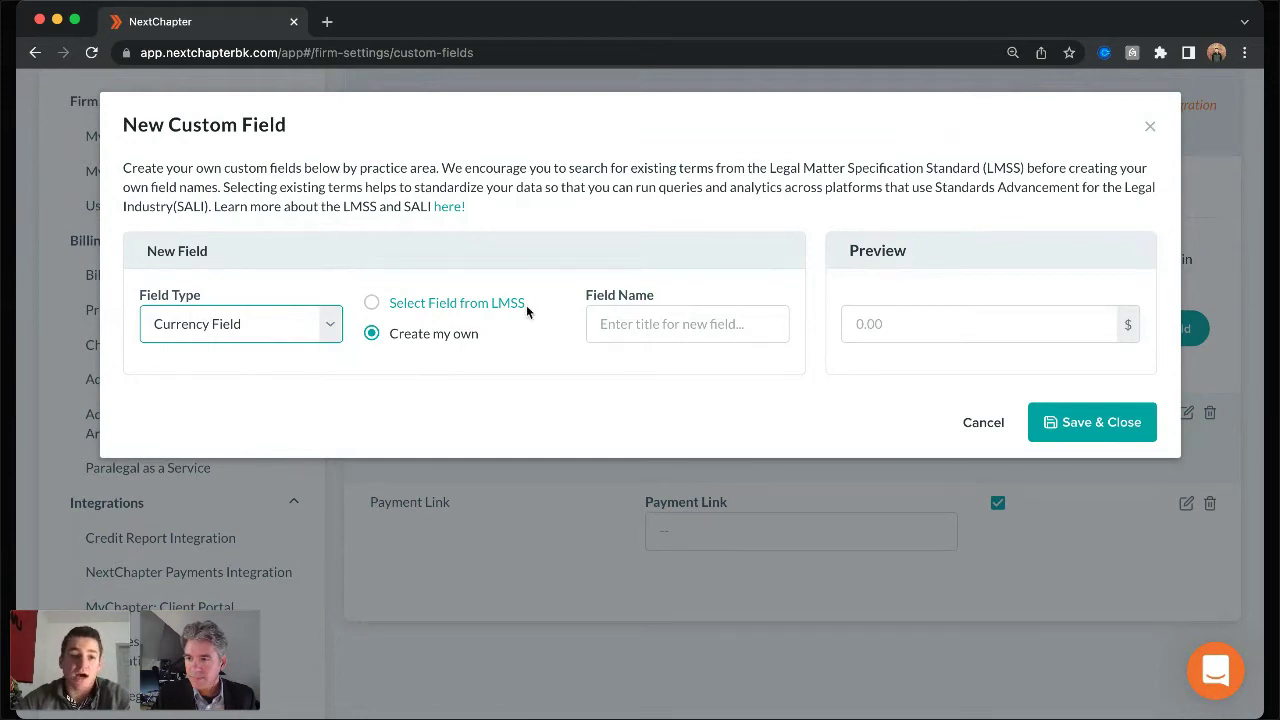
- Browse the existing LMSS field categories, expand and collapse Actor / Player, and return to the new field without choosing a term
click(430, 304)
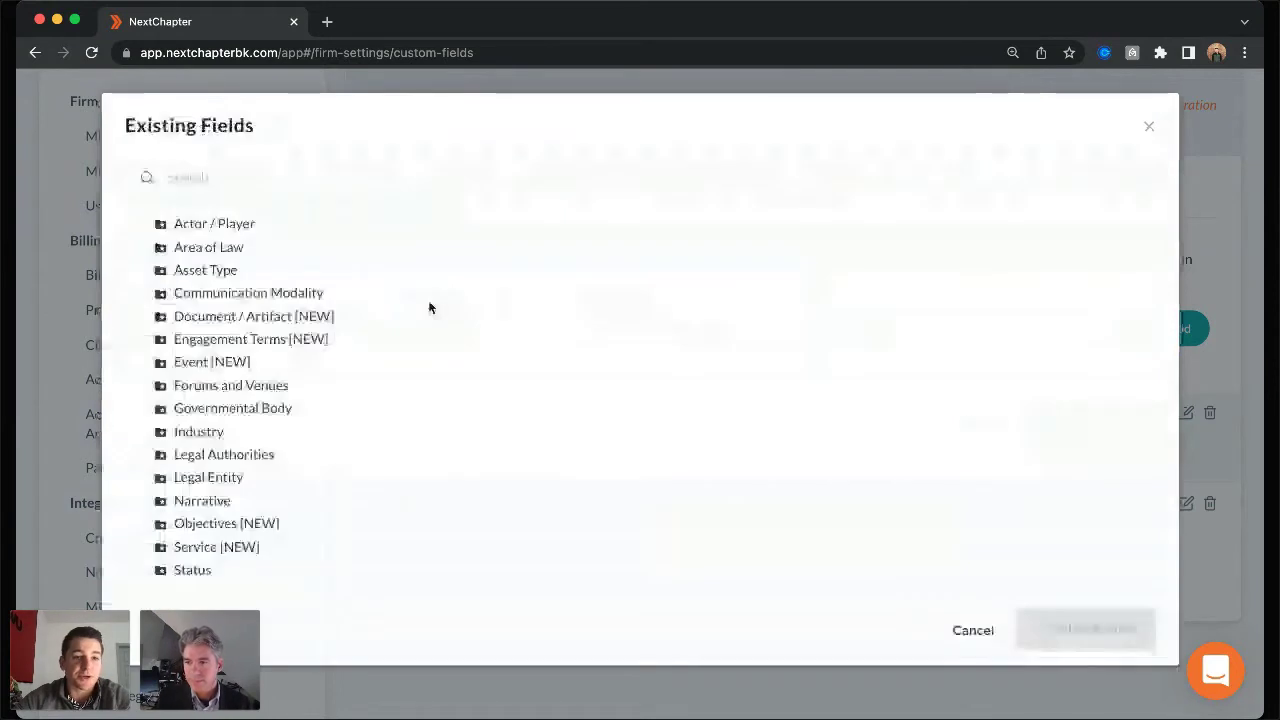
triple_click(234, 103)
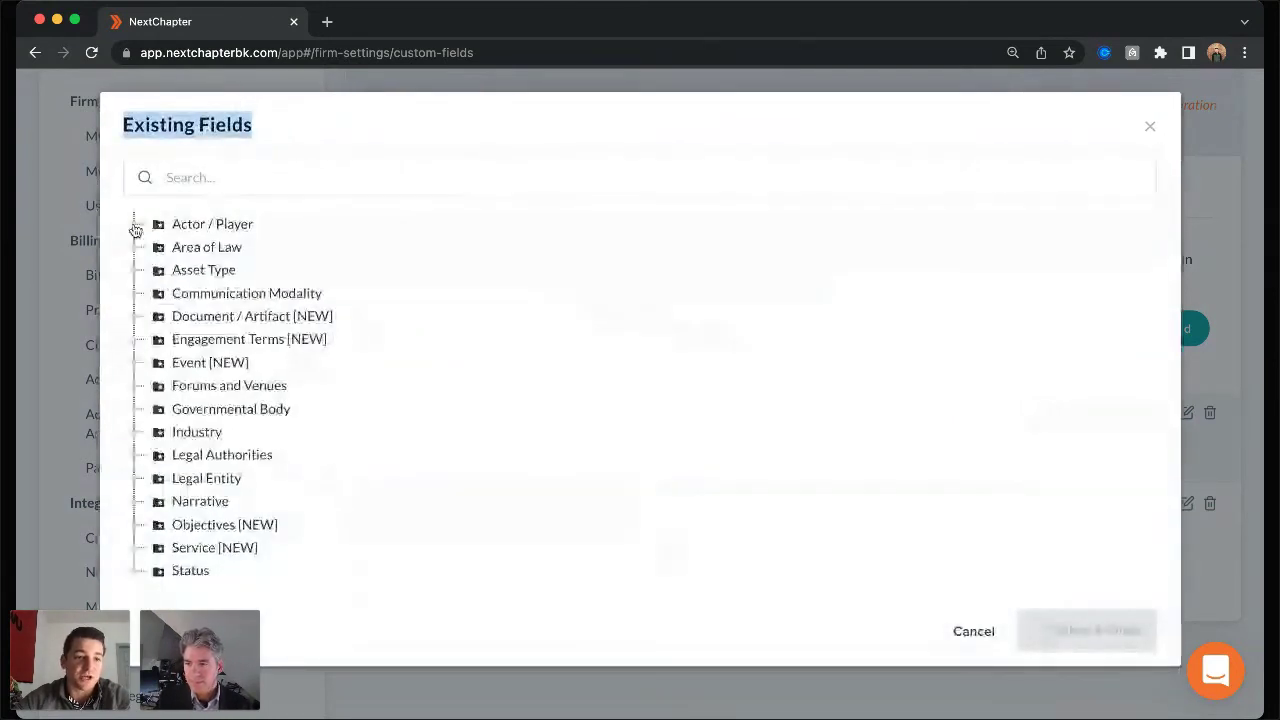
click(134, 224)
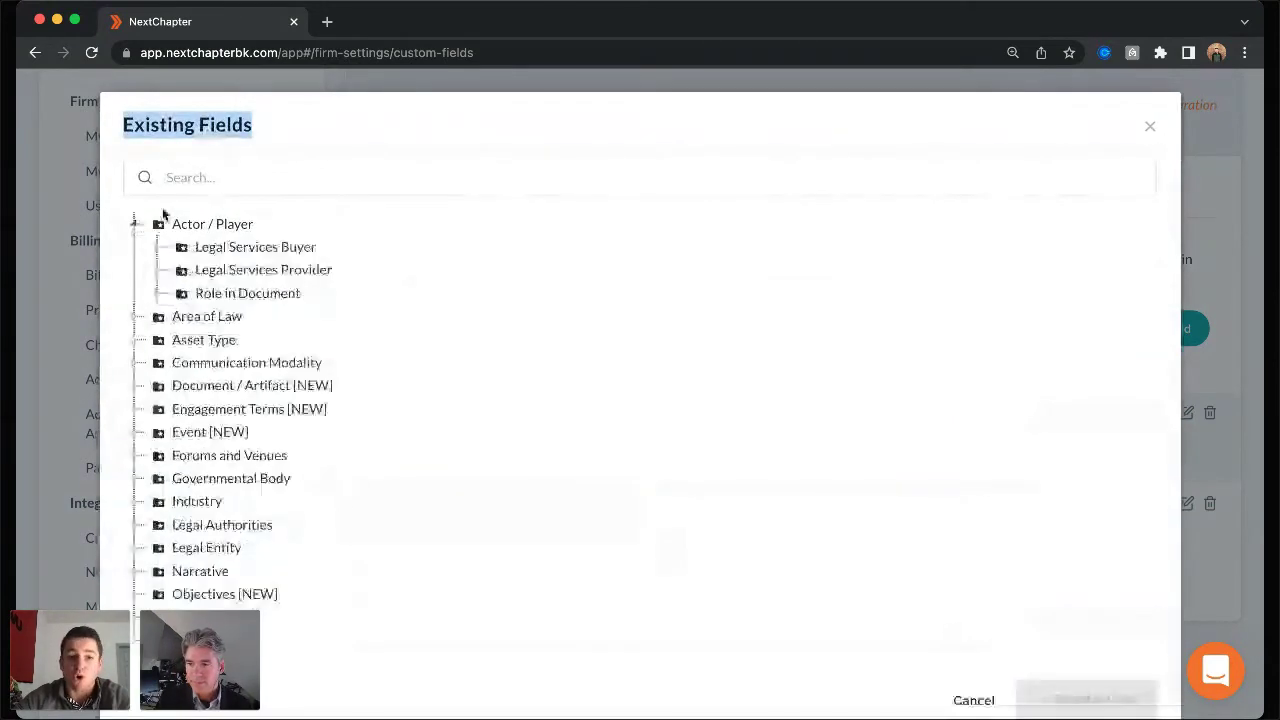
click(137, 226)
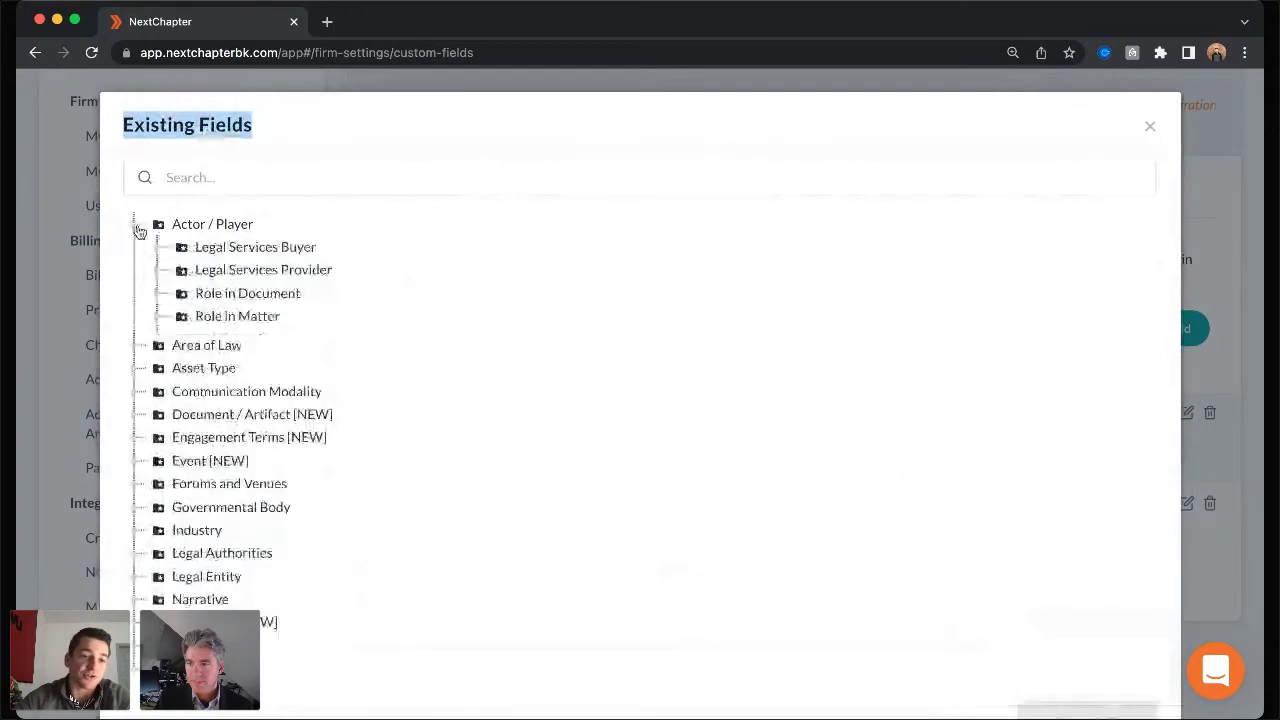
click(240, 180)
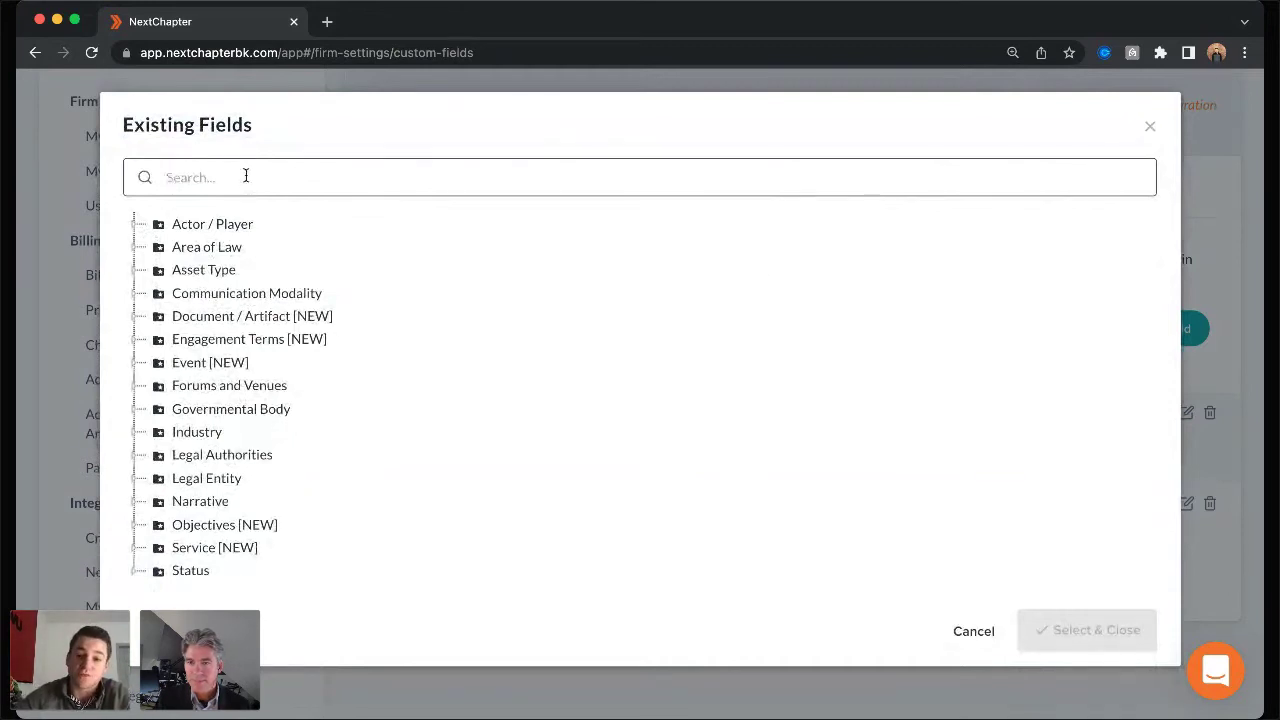
click(1150, 129)
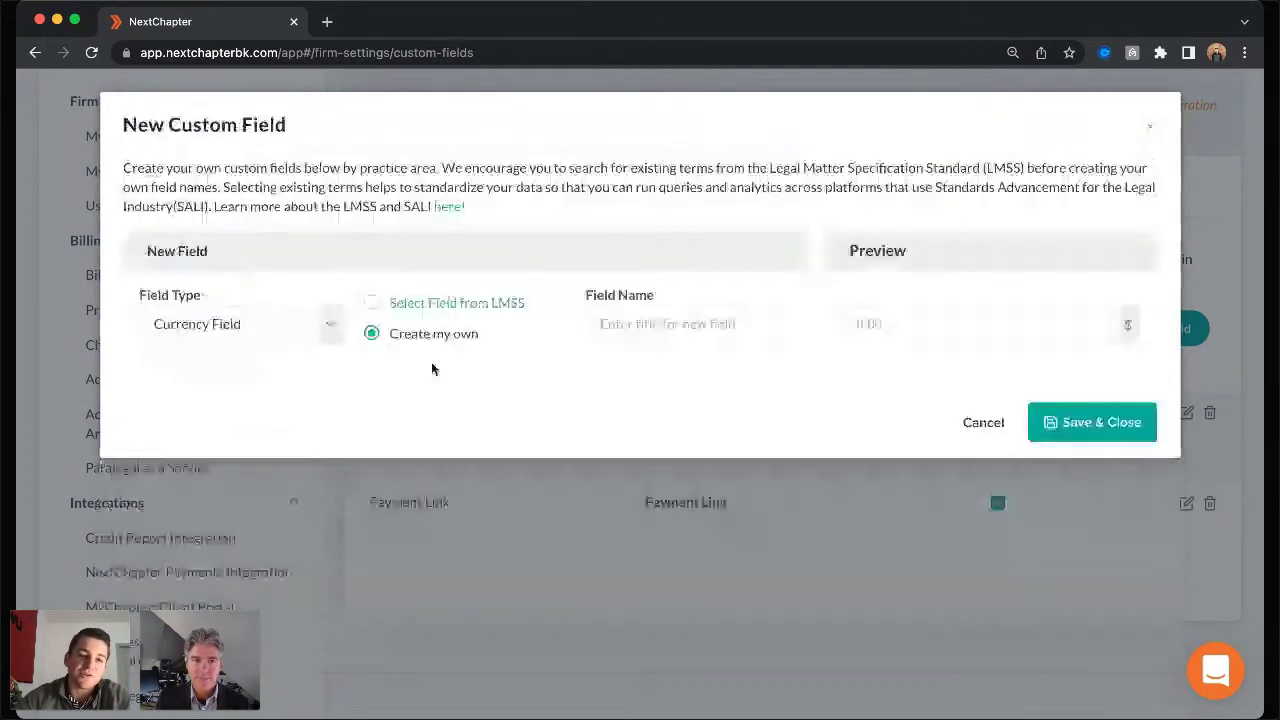
- Enter "attorney fee" as the field name, adopt the suggested existing term Attorney Fees, and save the custom field
drag(480, 334, 388, 334)
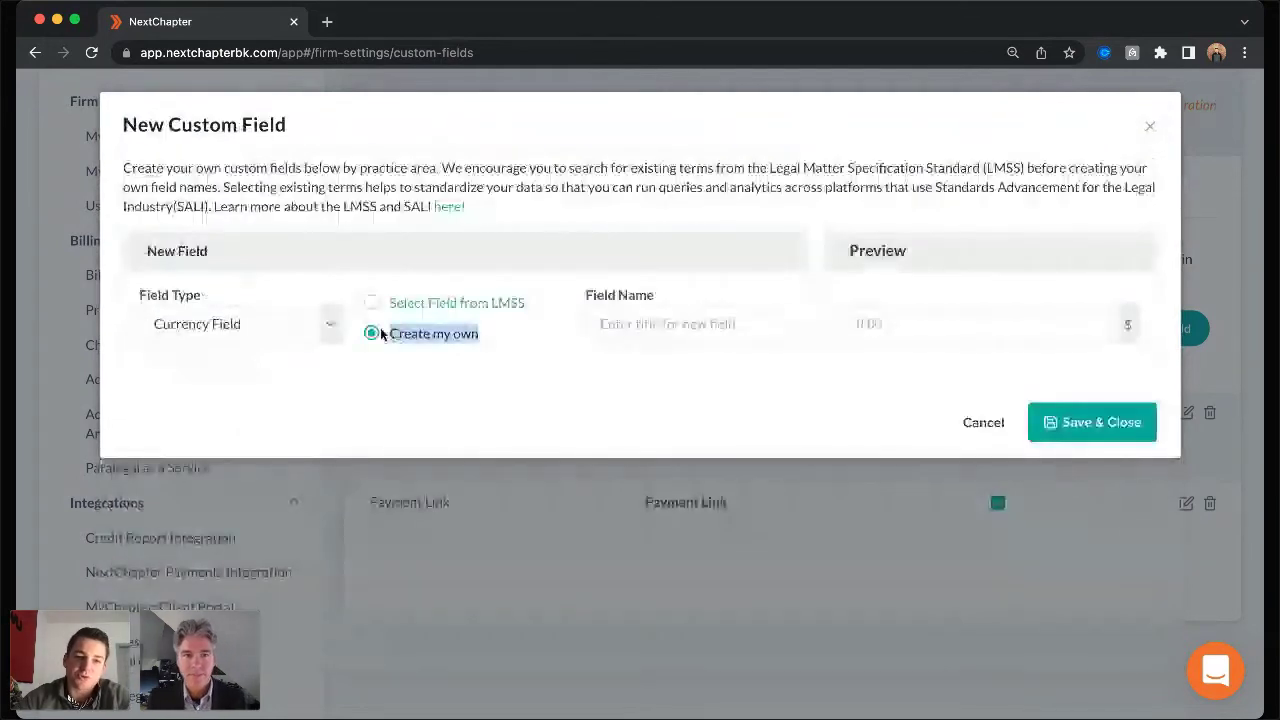
click(640, 322)
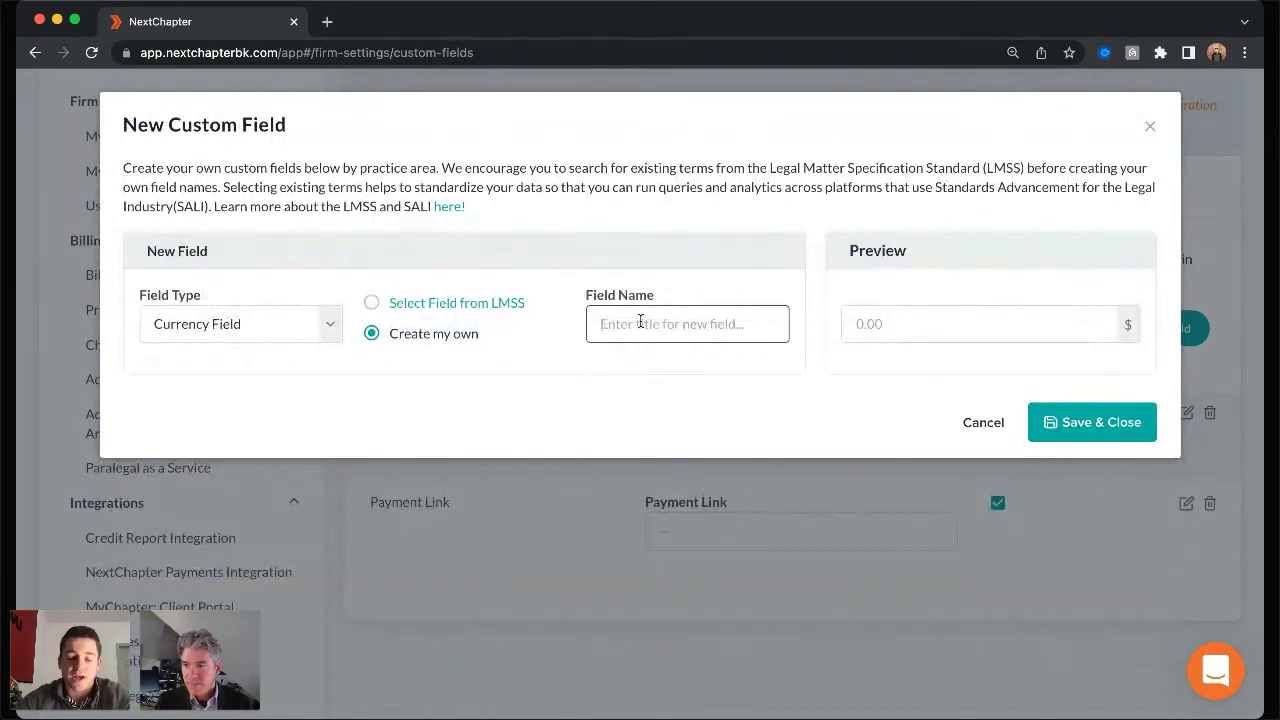
text(at)
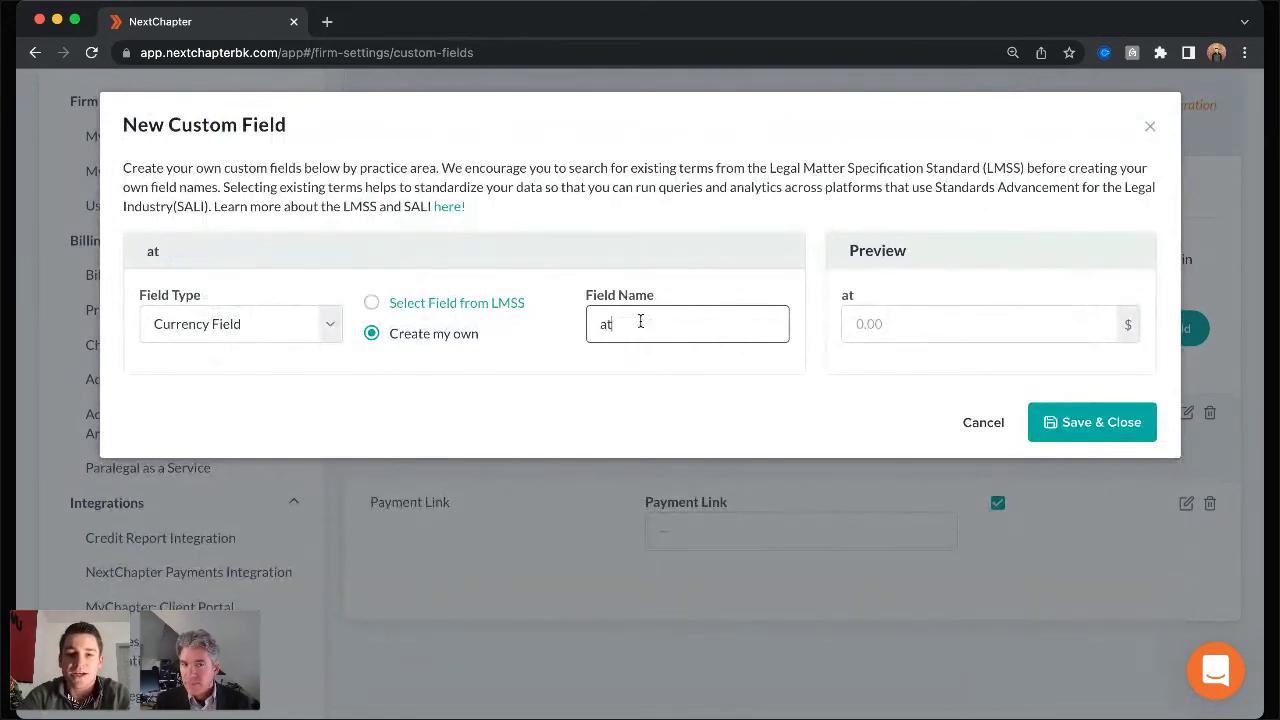
text(tornee)
key(BackSpace)
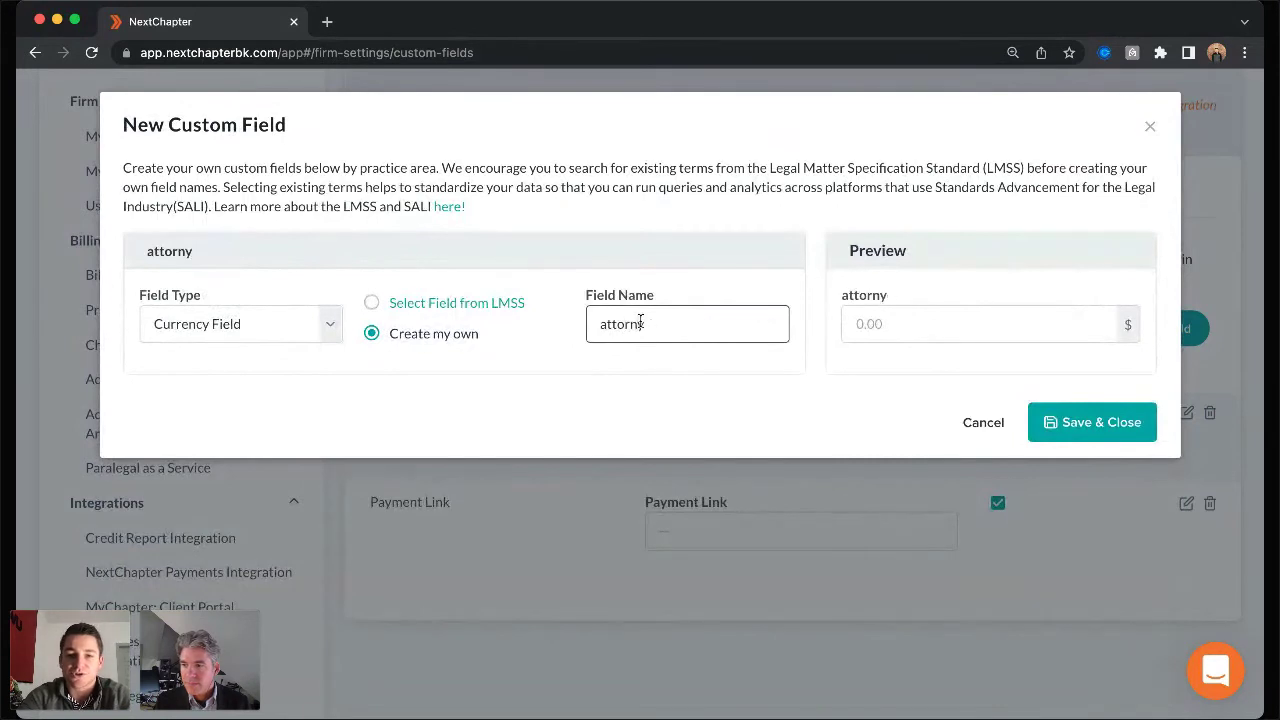
text(y)
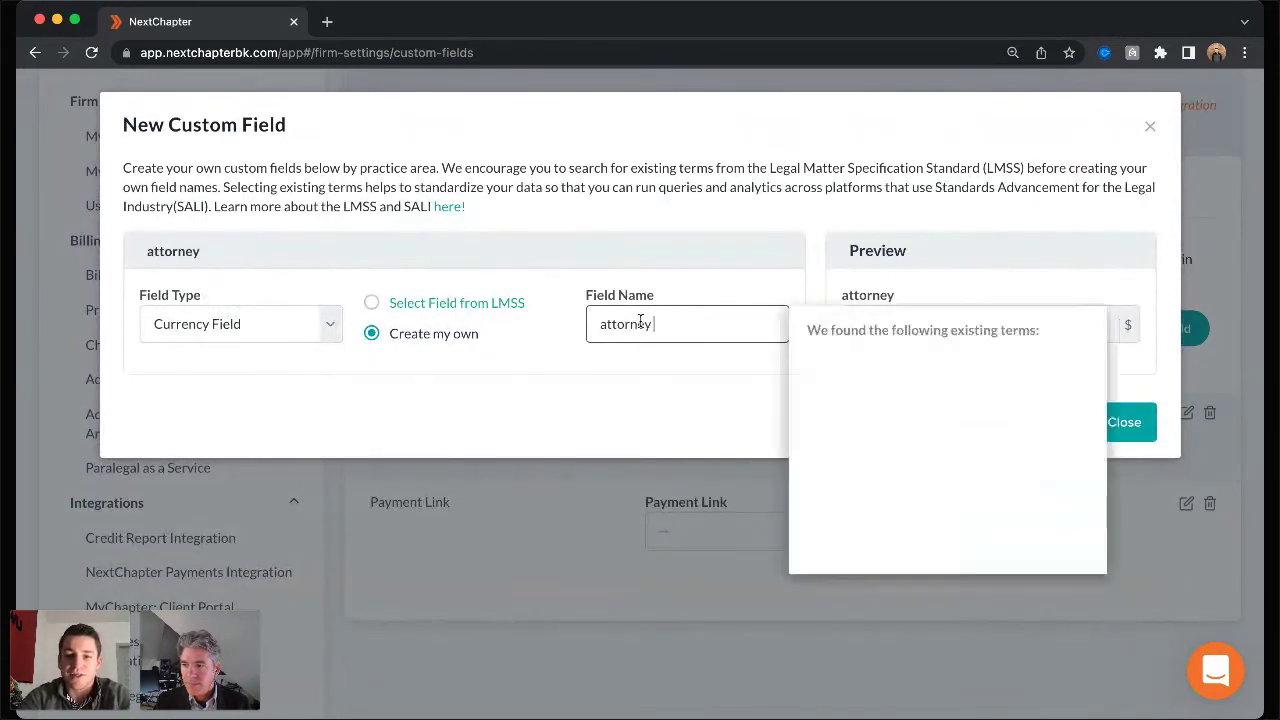
text( fee)
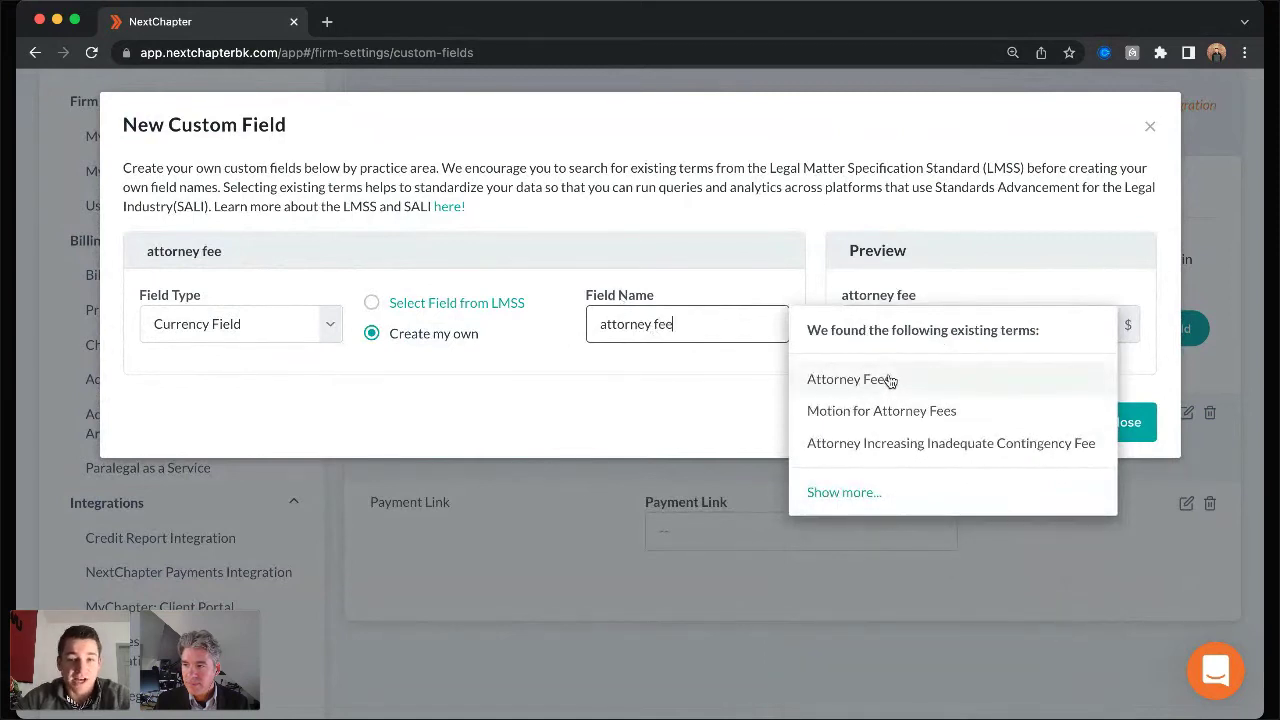
click(890, 381)
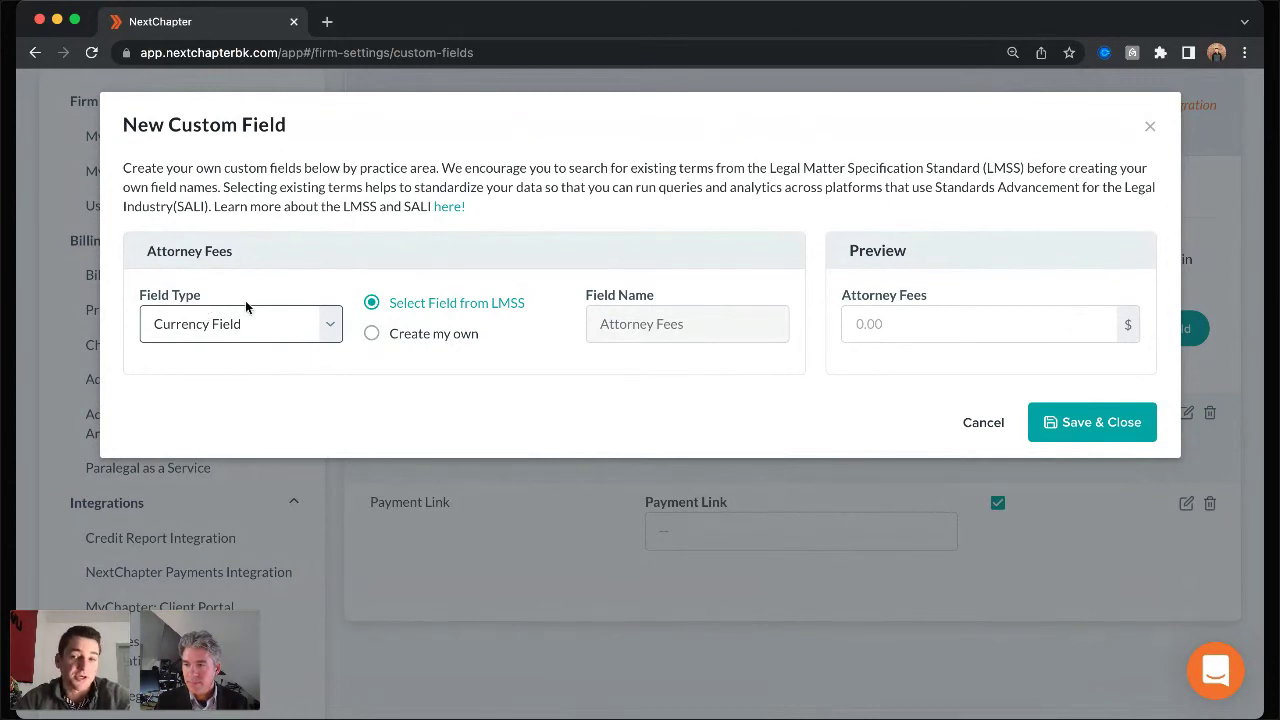
click(1076, 436)
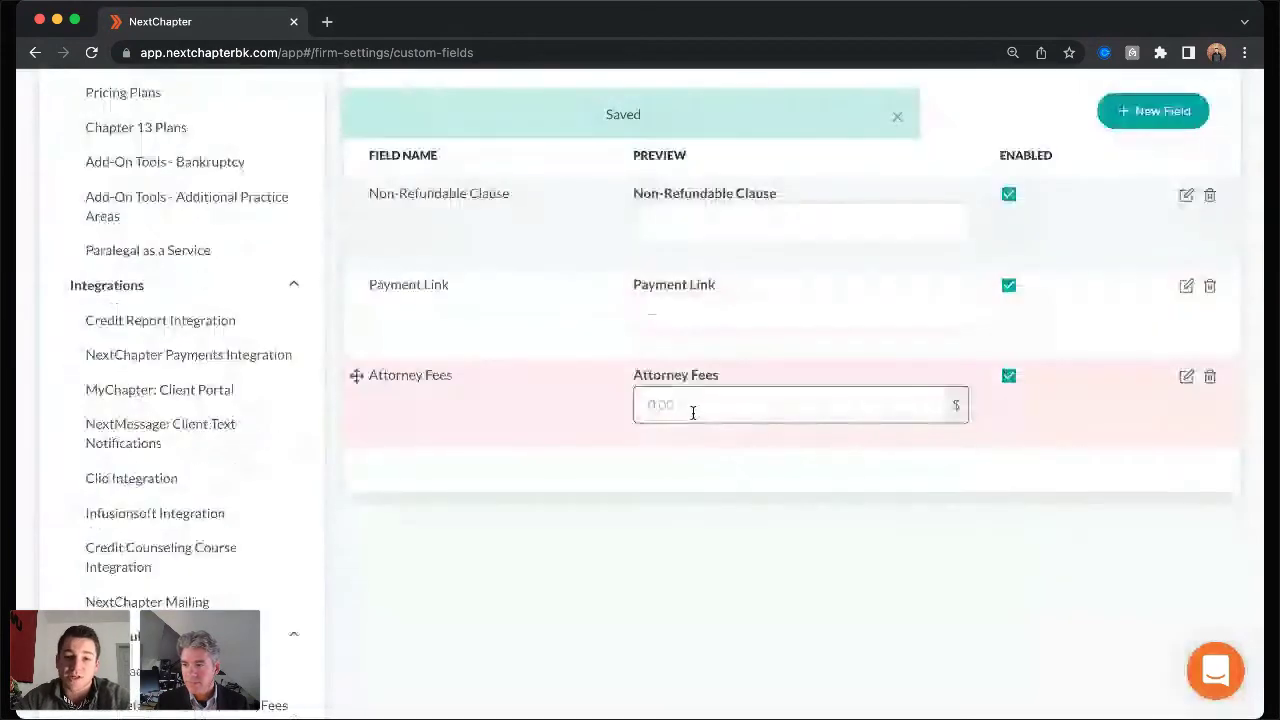
- Test the Attorney Fees preview with an amount of 1500 and clear it again
click(692, 409)
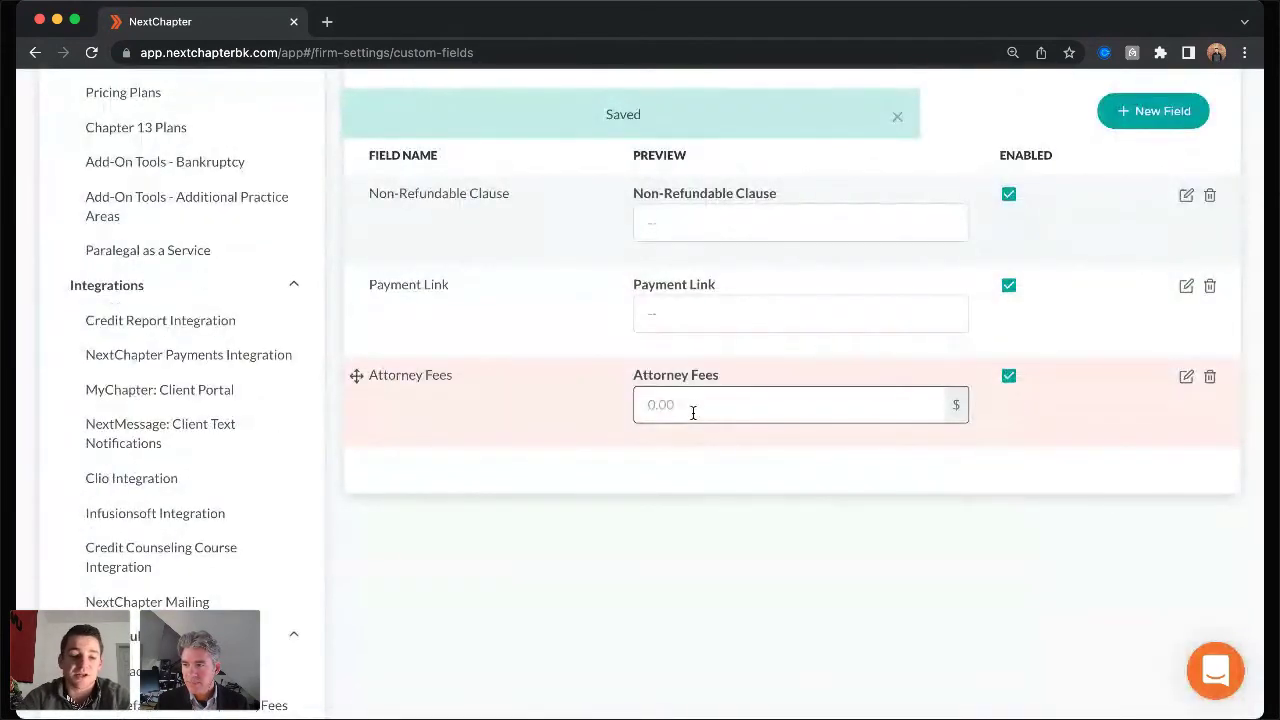
text(1500)
click(677, 457)
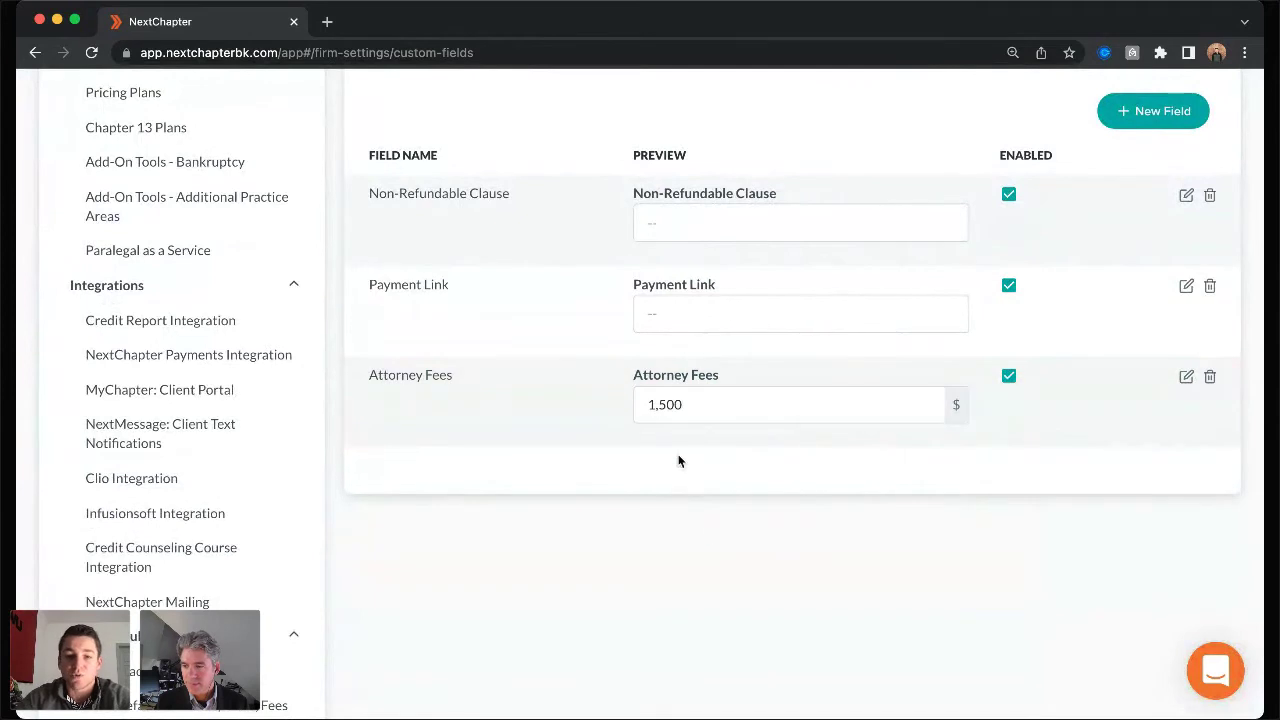
click(716, 404)
drag(696, 404, 640, 403)
key(BackSpace)
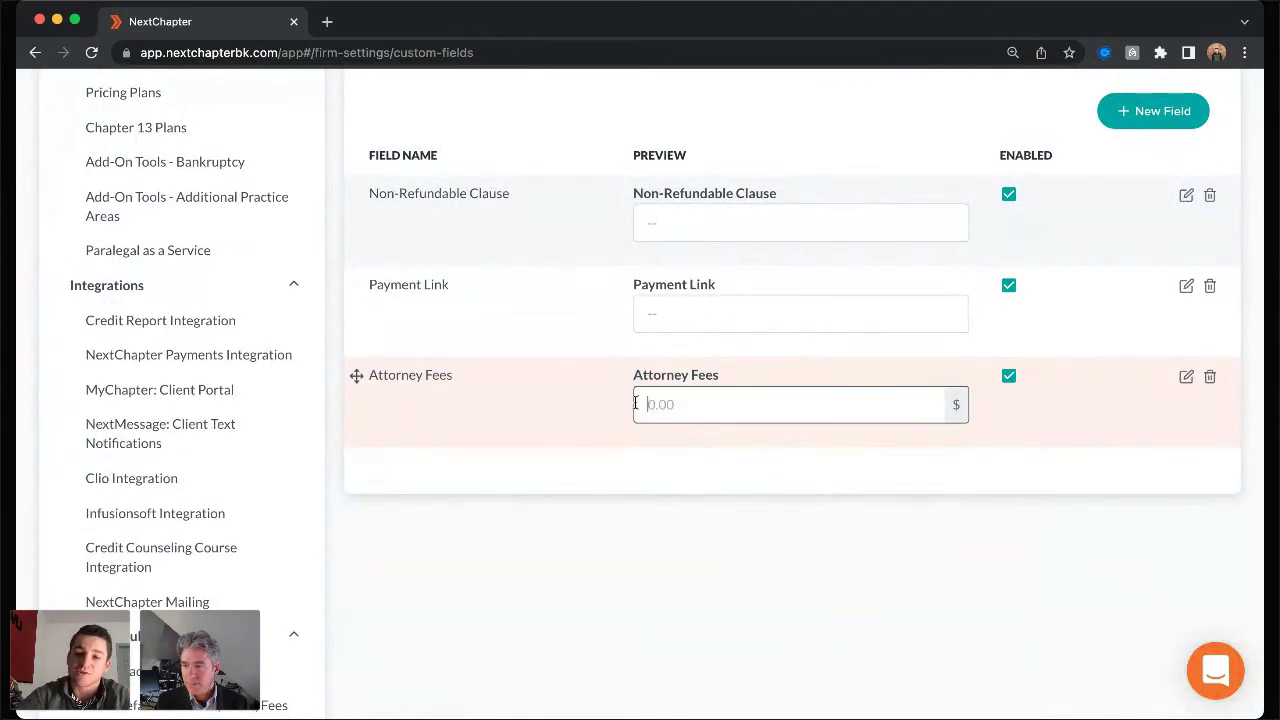
- Add a text custom field for Immigration named "Project Plan", adopt the matching existing LMSS term, and save it
scroll(640, 403, up, 2)
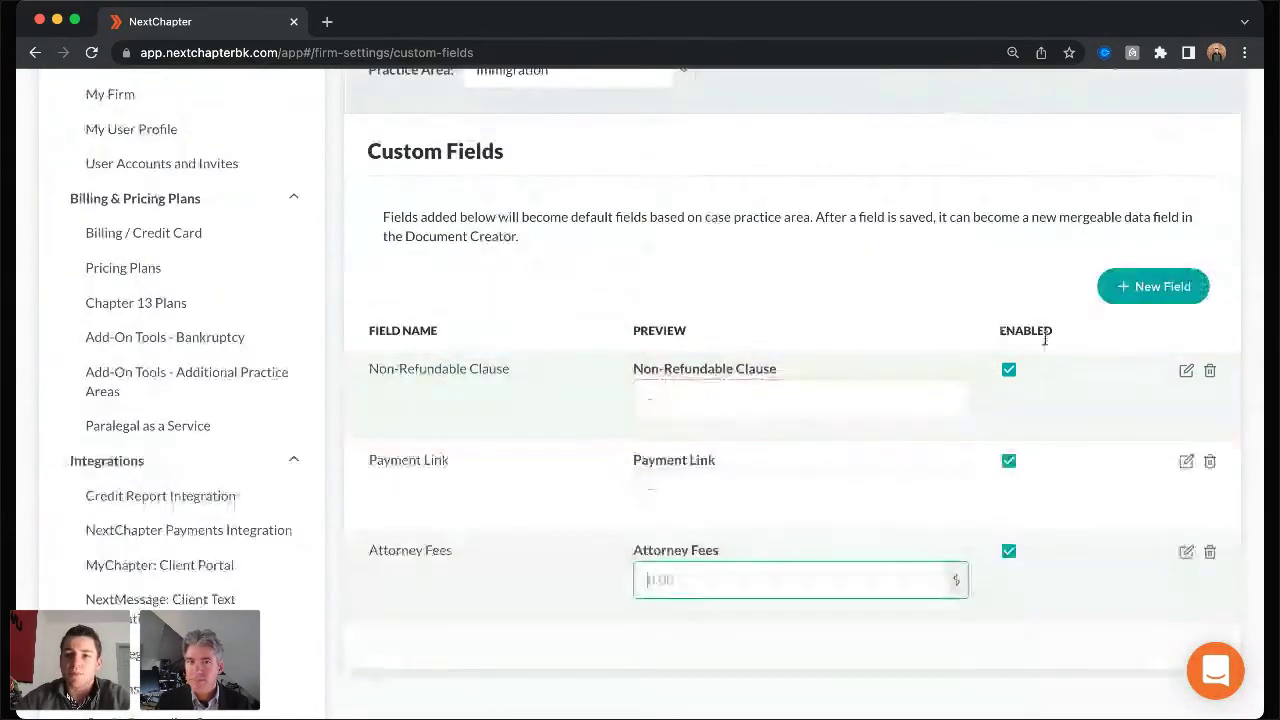
click(1133, 290)
click(845, 254)
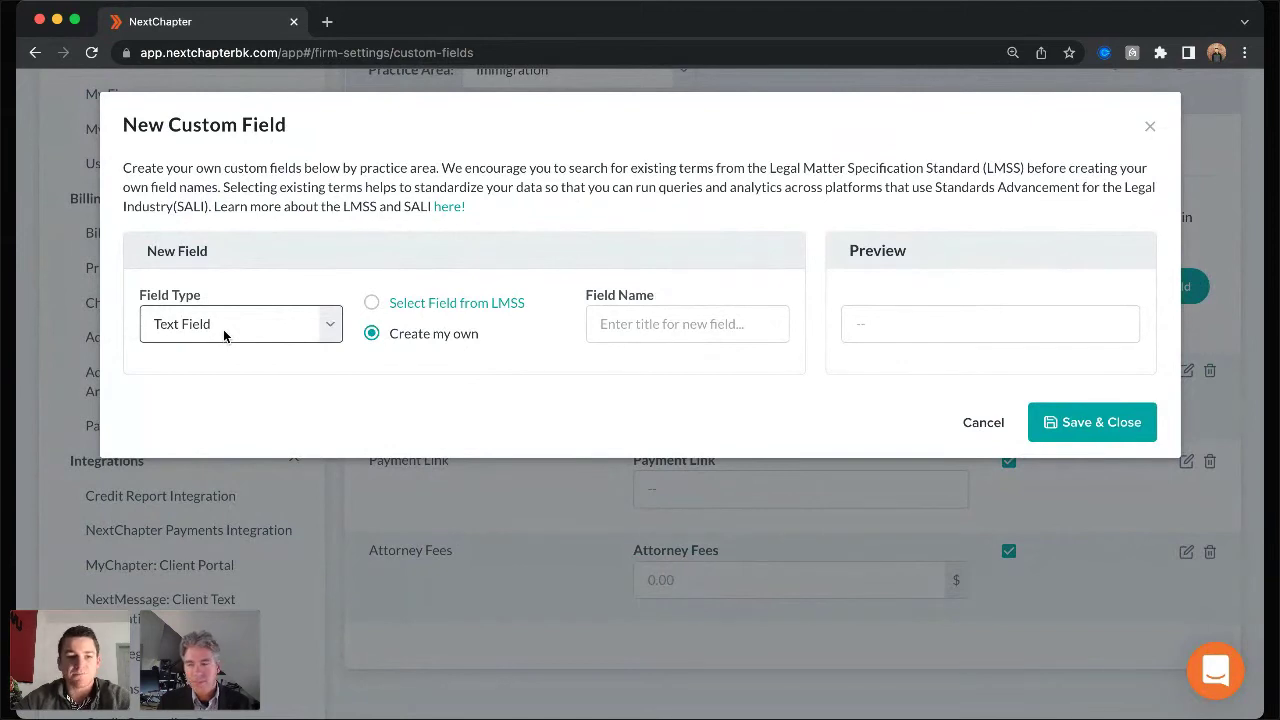
click(652, 326)
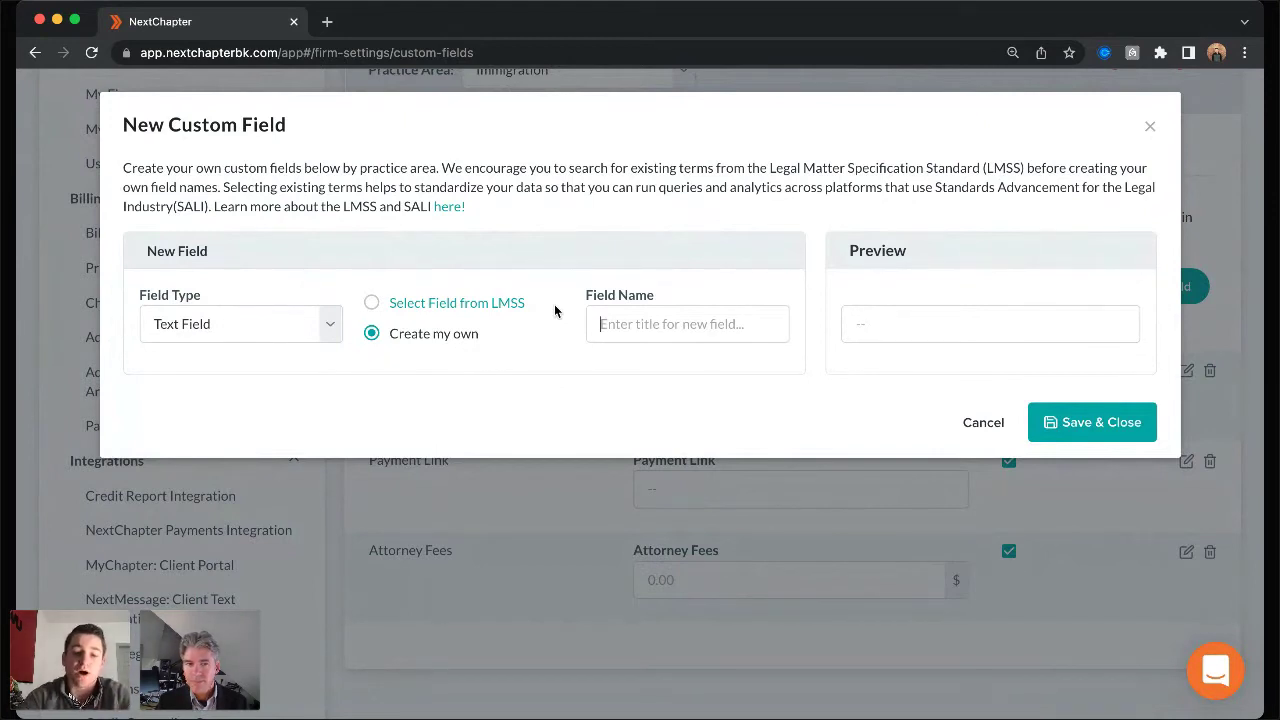
text(Project)
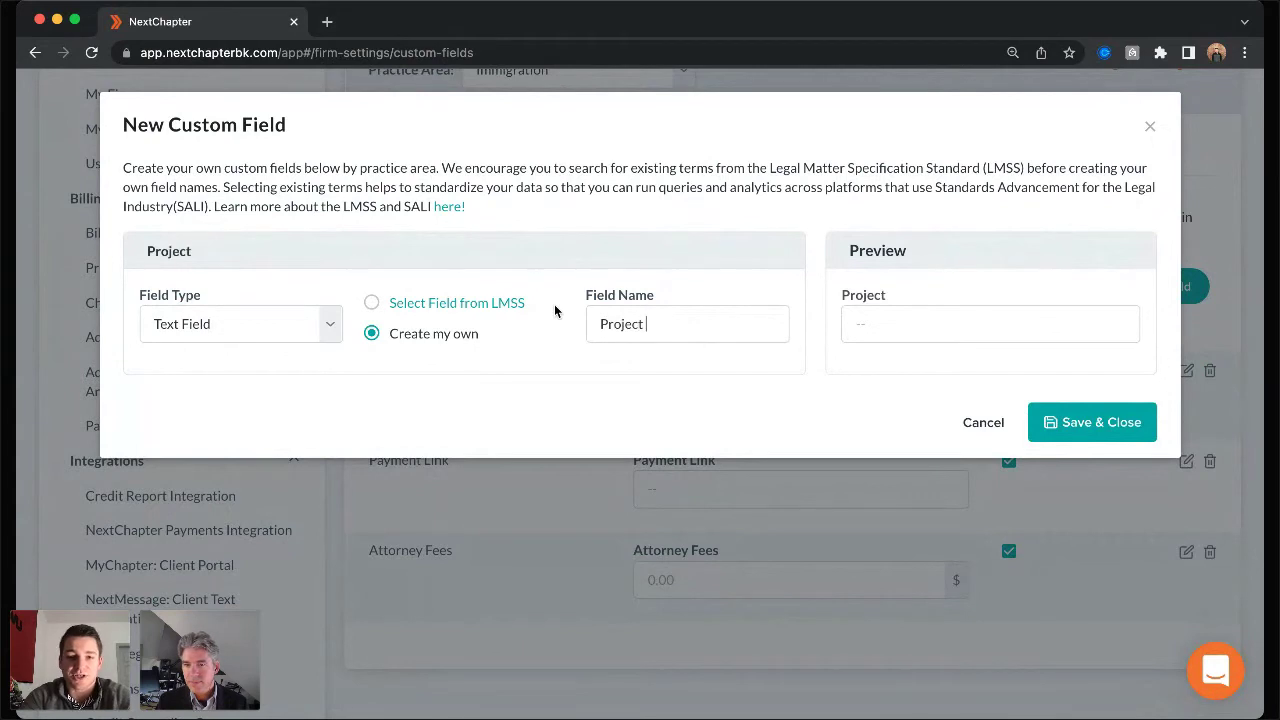
text( Plan)
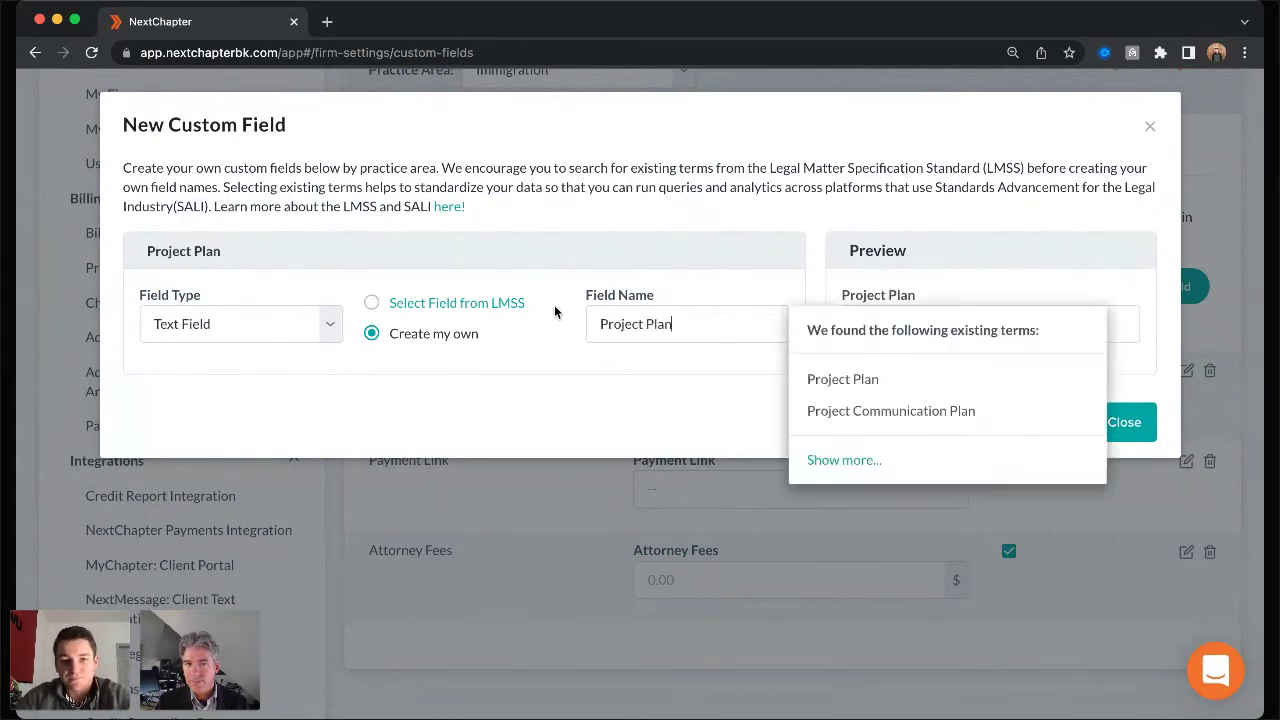
click(880, 383)
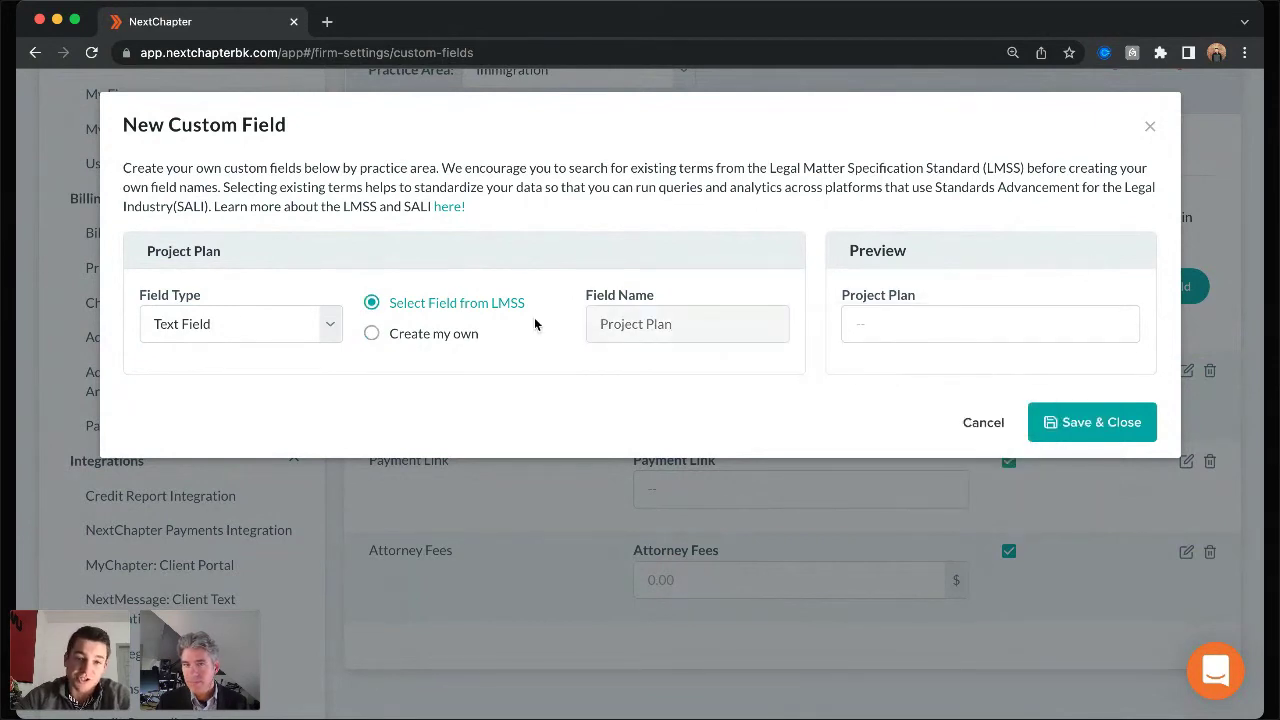
click(1067, 424)
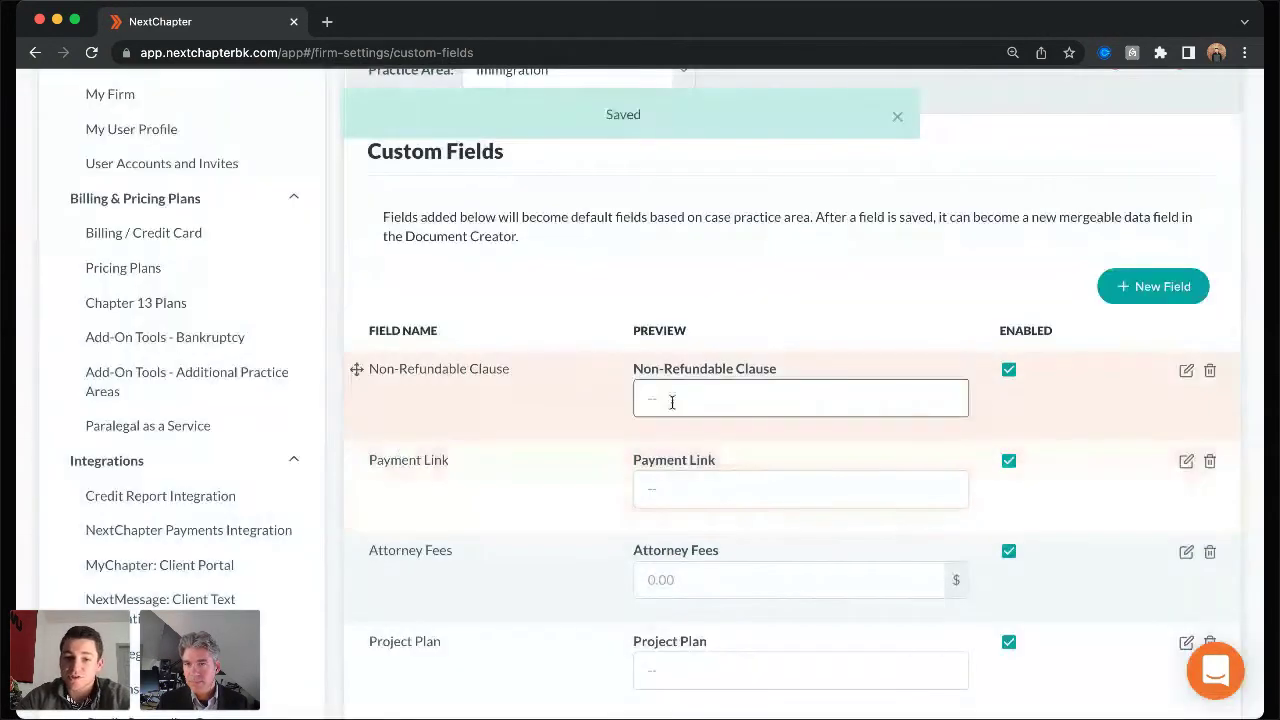
- Start another new custom field and set its type to Date and Time field
scroll(671, 400, down, 3)
scroll(617, 437, up, 2)
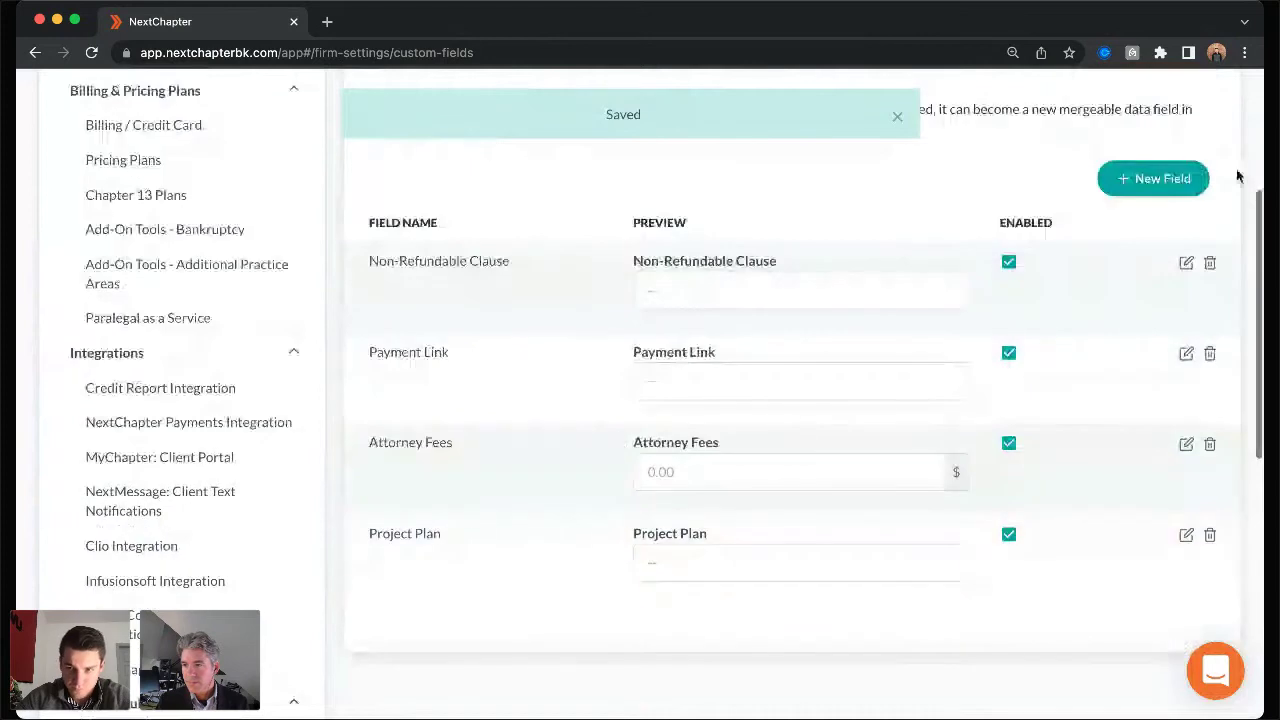
click(472, 372)
click(845, 249)
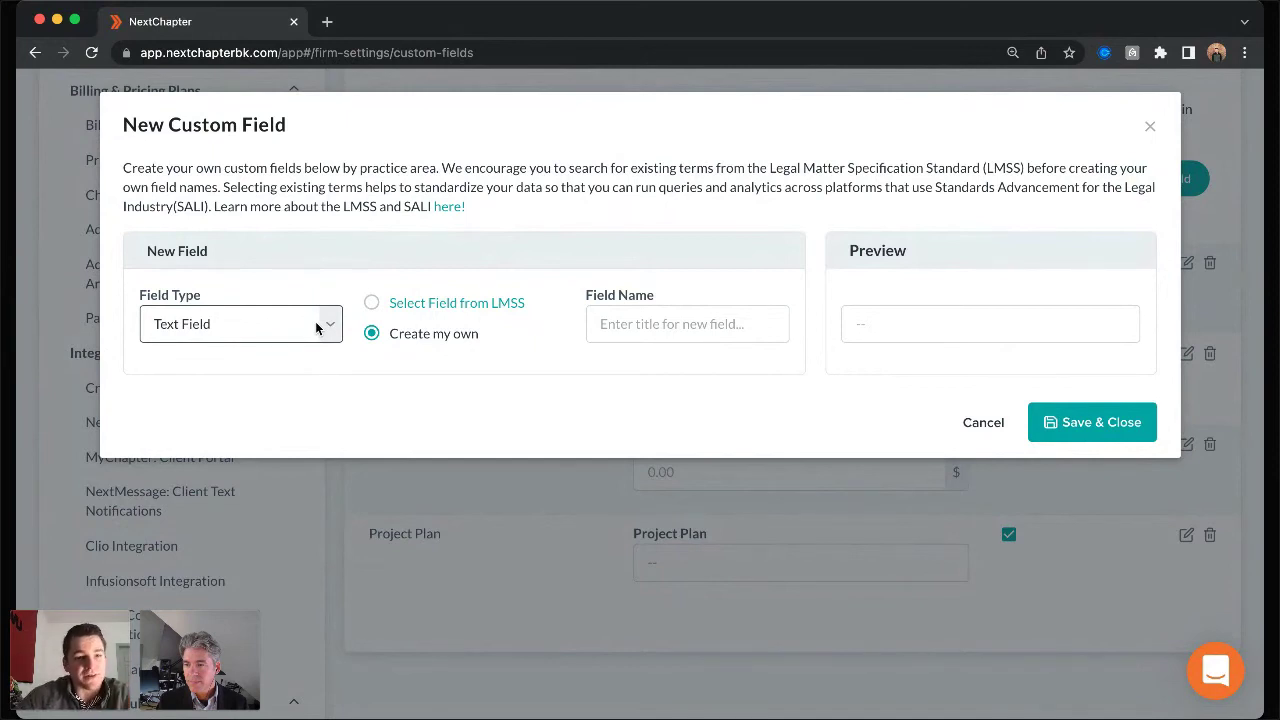
click(315, 321)
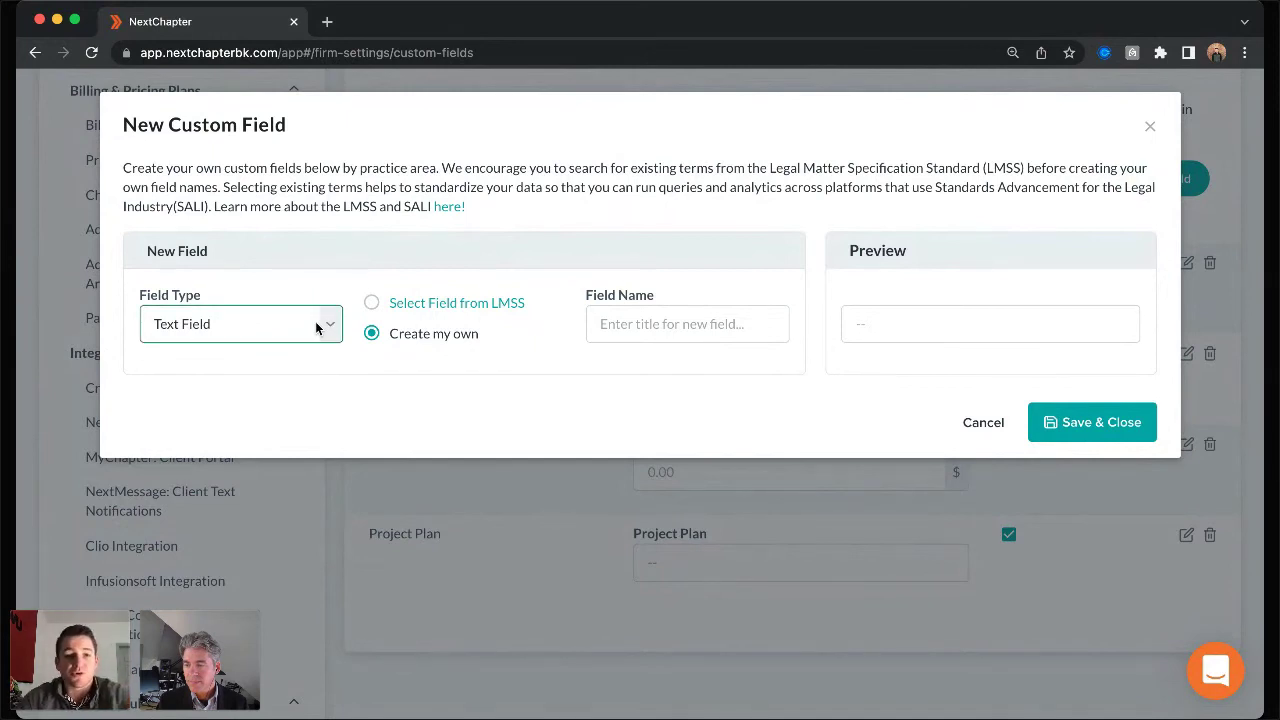
click(262, 455)
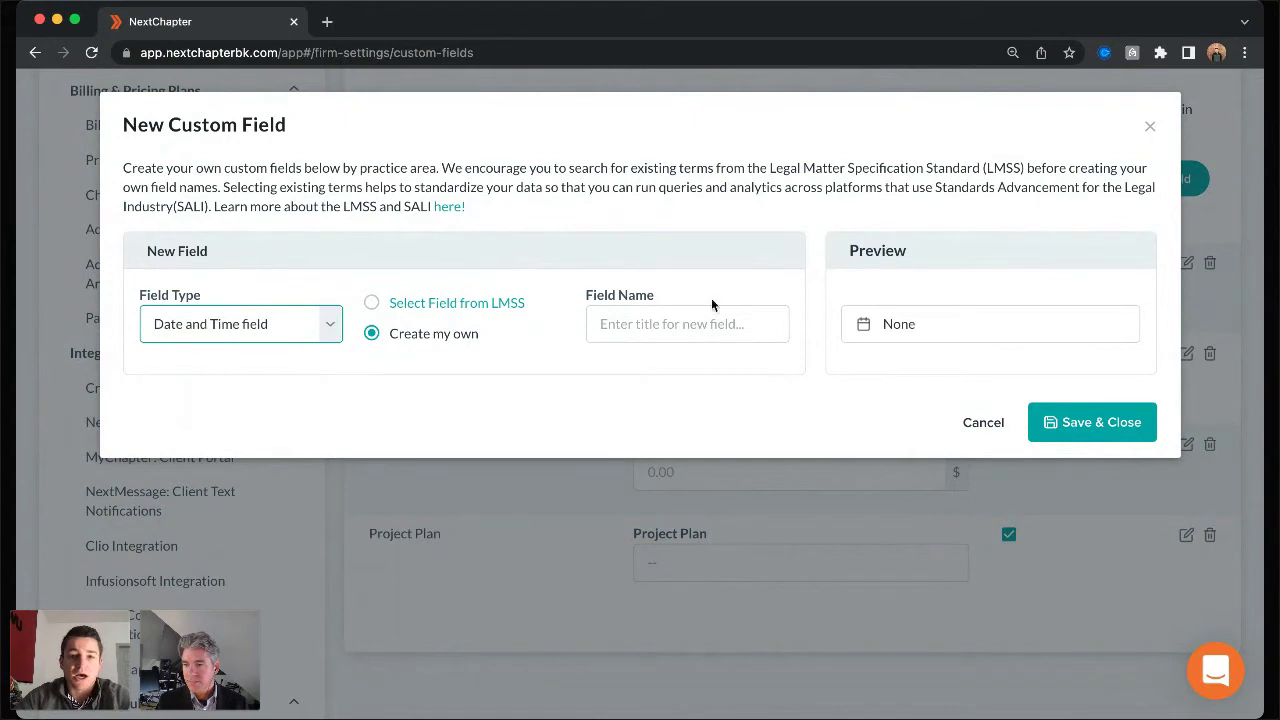
- Enter "invoice due" as the field name, adopt the suggested existing term Invoice Due Date, and save the custom field
click(654, 322)
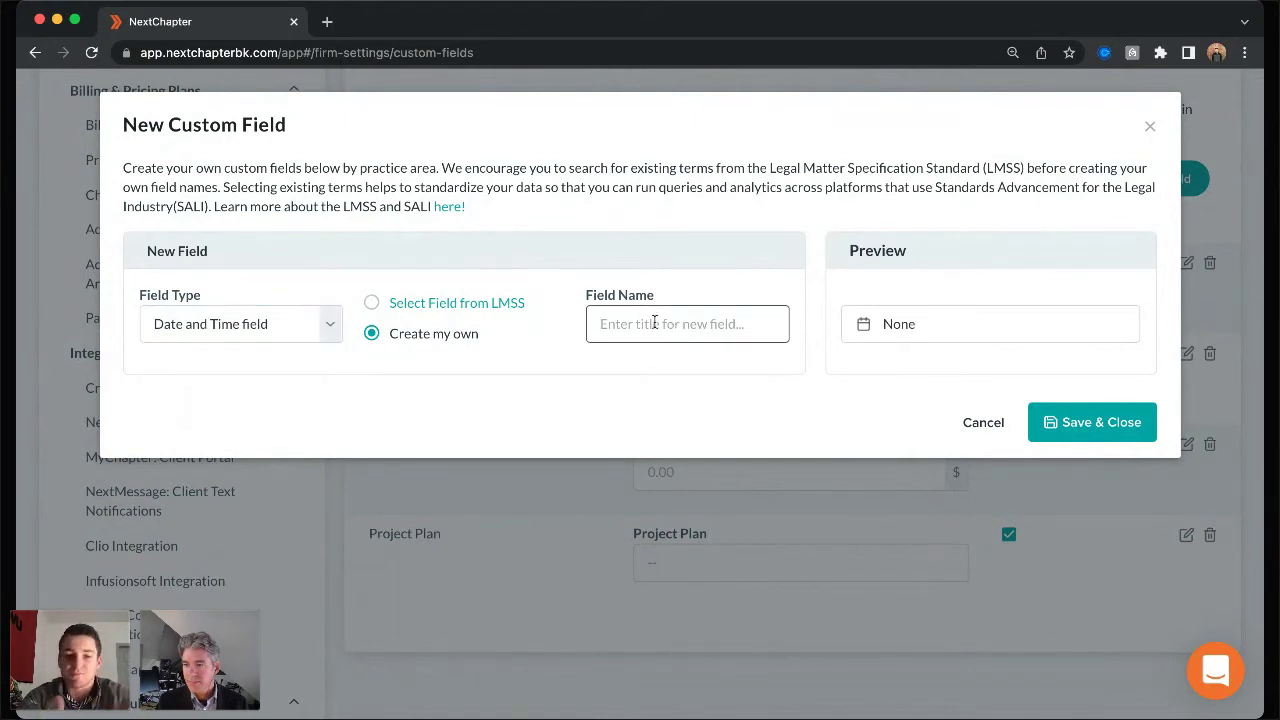
text(invo)
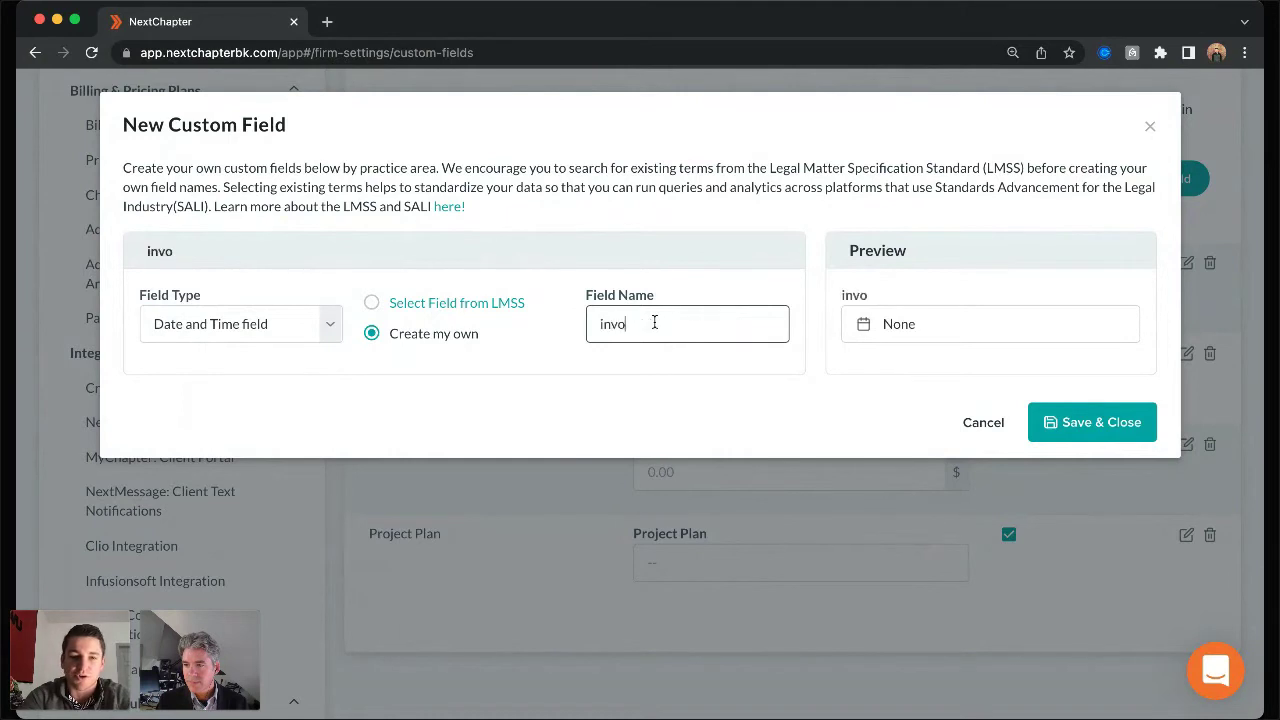
text(ice)
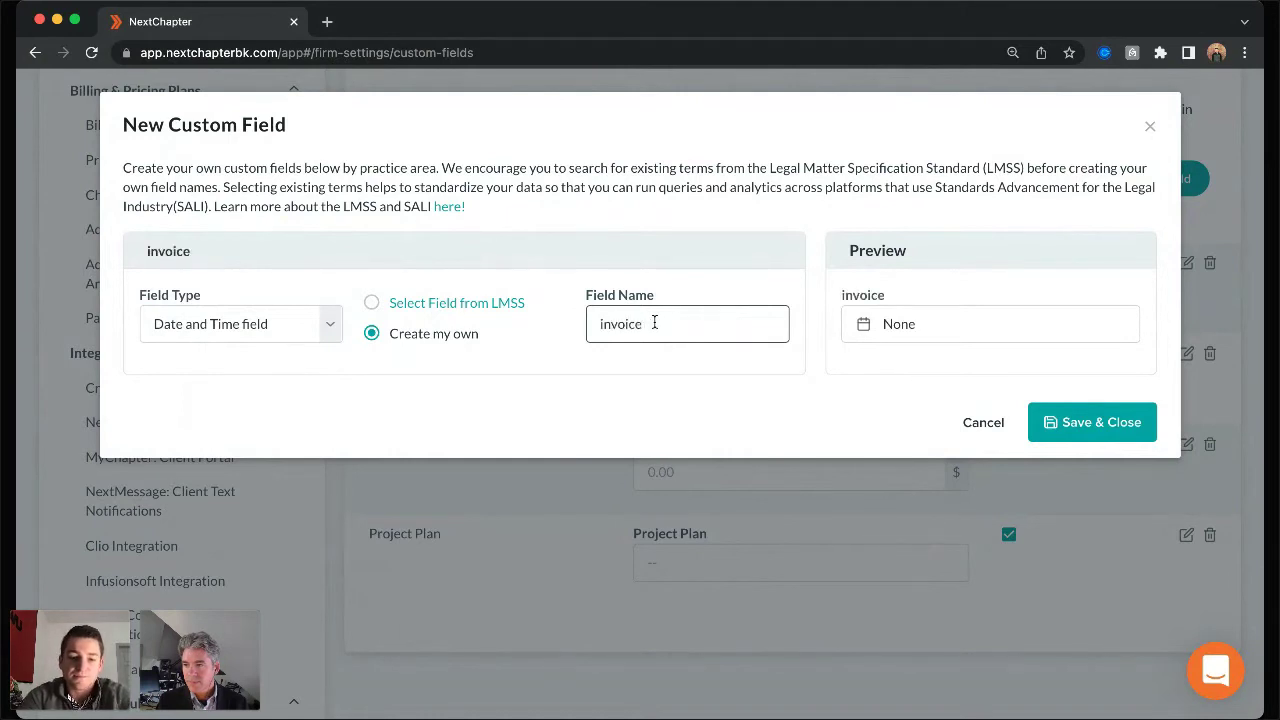
text( due)
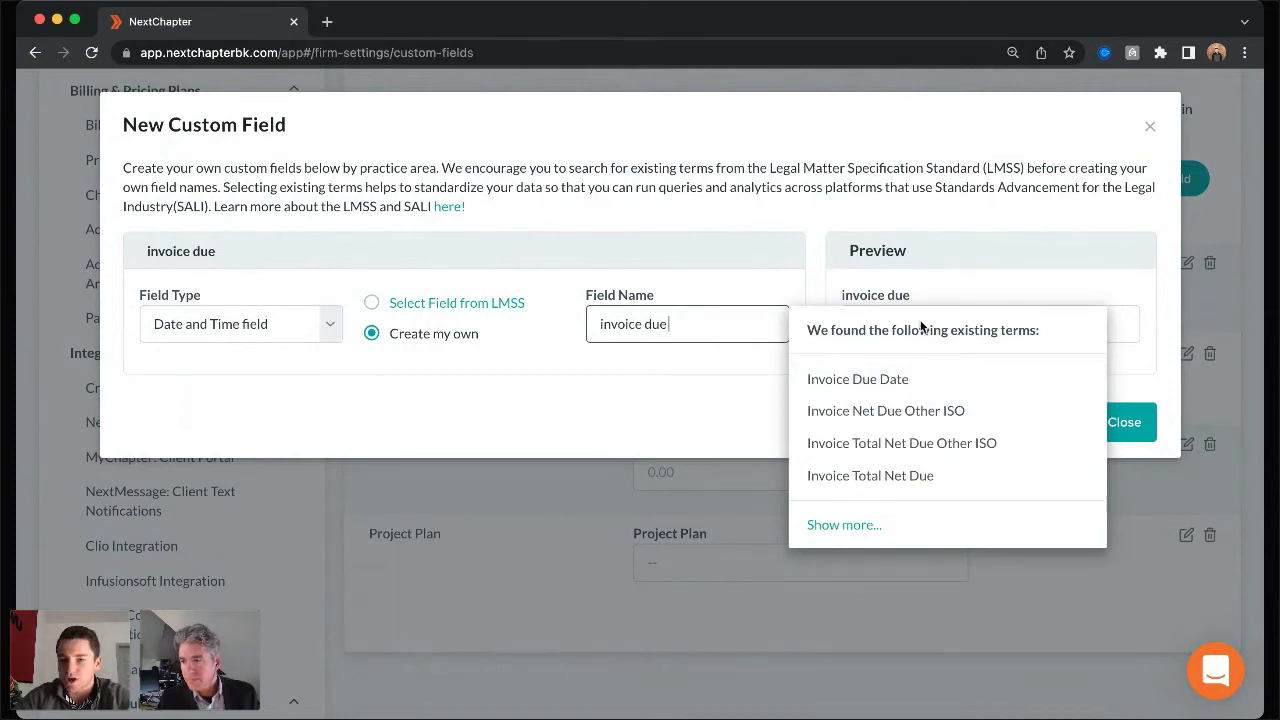
click(908, 380)
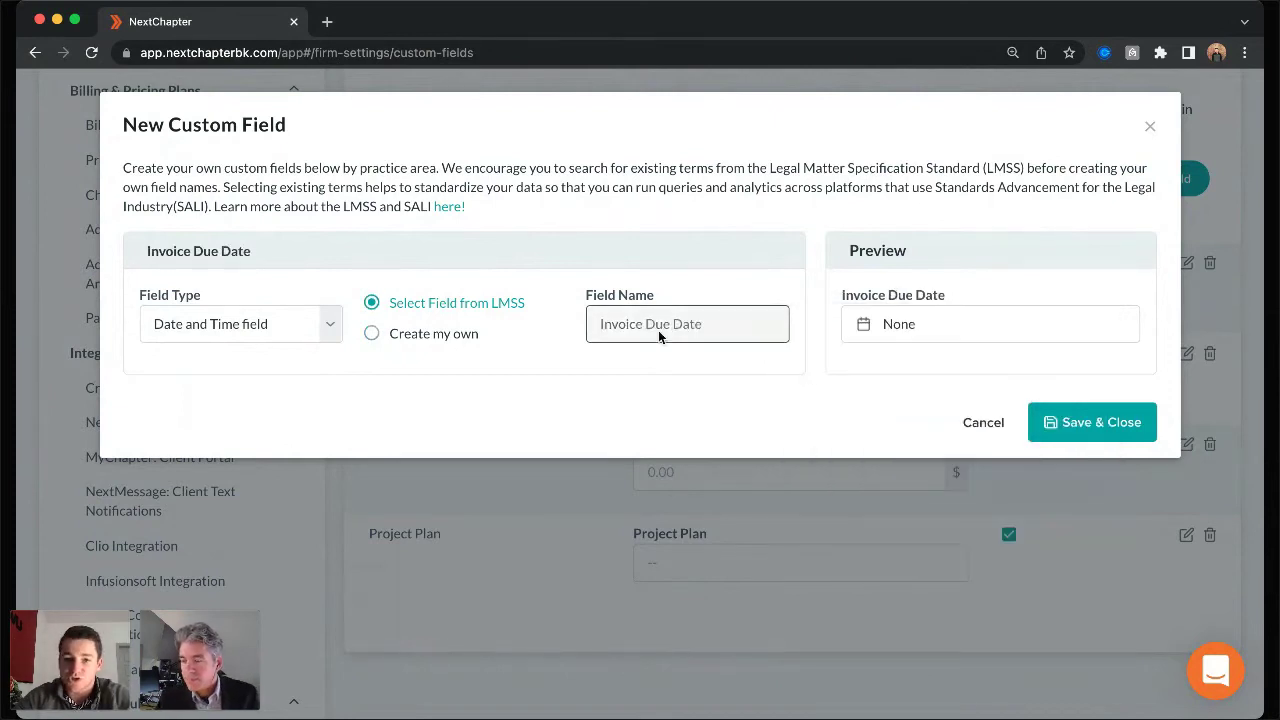
click(1100, 423)
- Review the list of Immigration custom fields and their previews, from the newly added ones back to the page heading
scroll(600, 385, down, 2)
scroll(600, 387, down, 4)
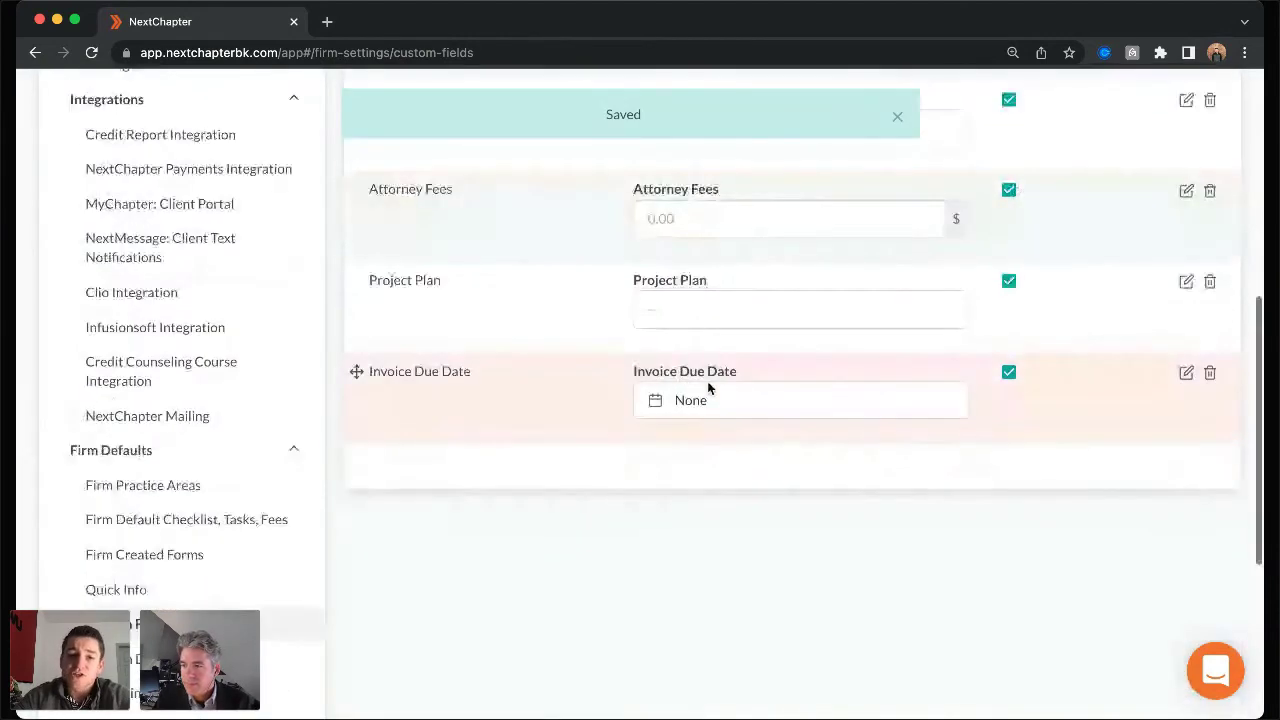
scroll(606, 417, up, 10)
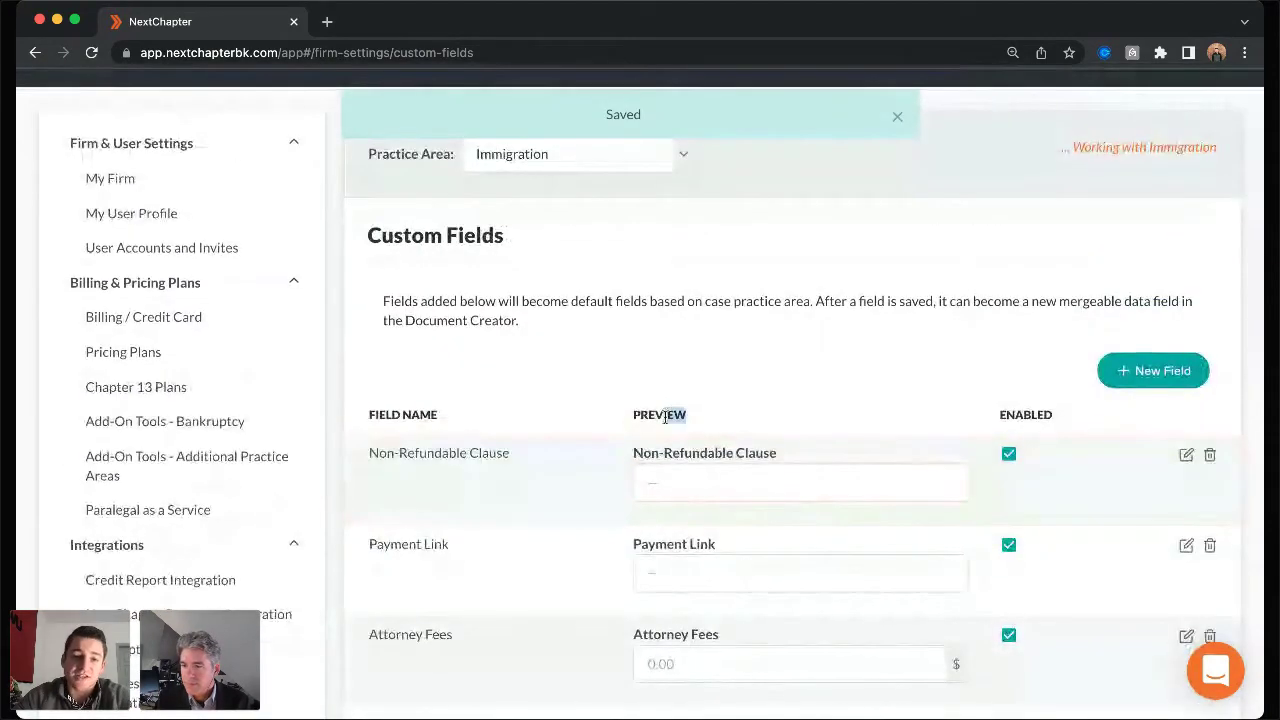
double_click(608, 418)
click(608, 418)
scroll(612, 420, down, 3)
scroll(612, 420, down, 2)
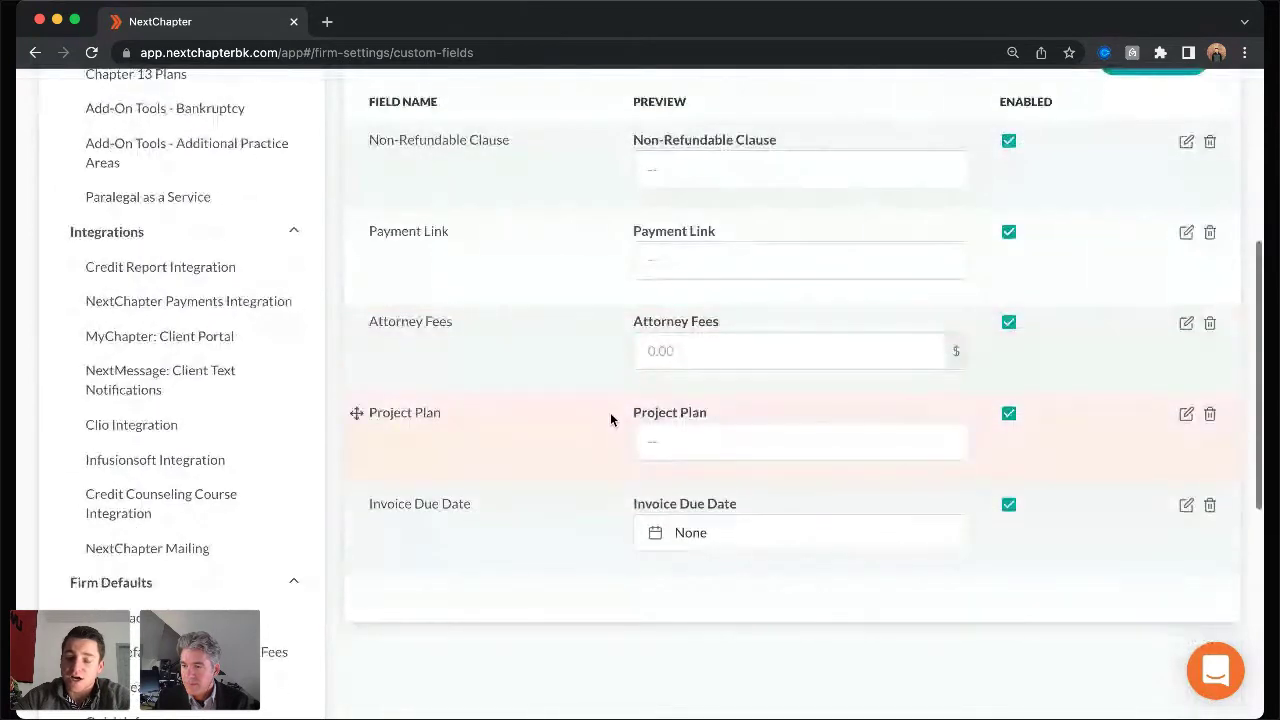
scroll(612, 420, up, 5)
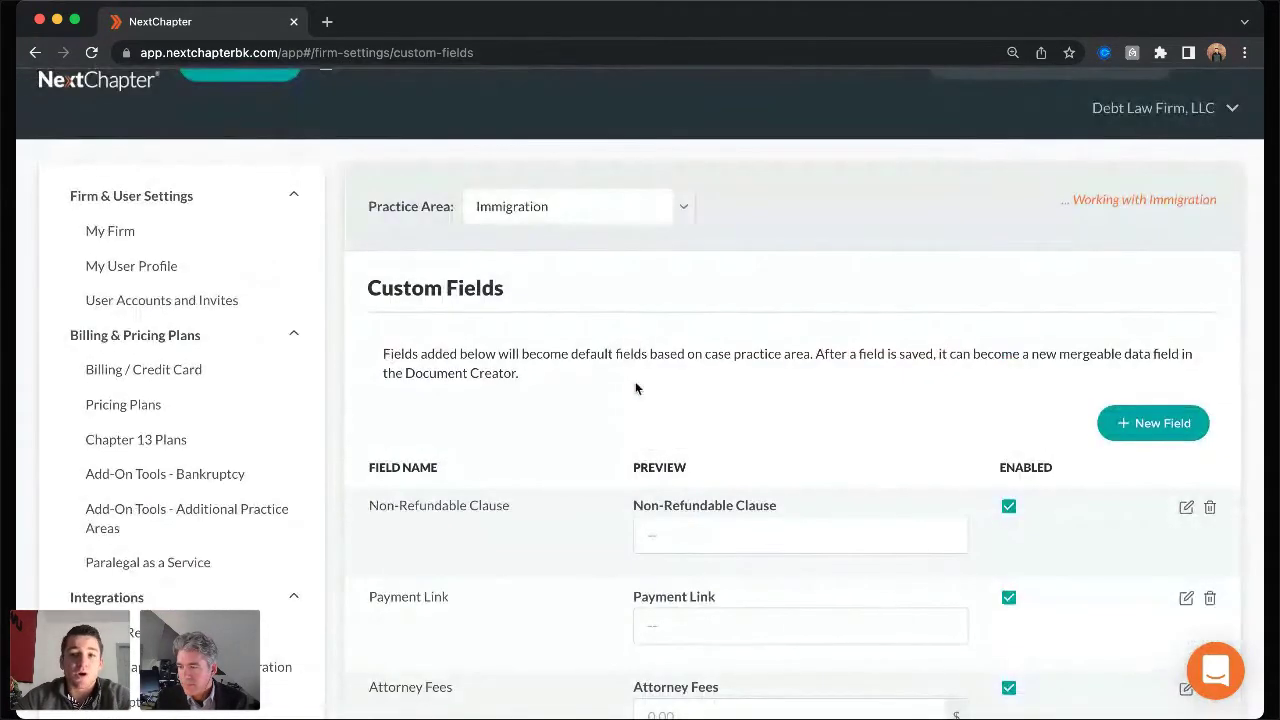
scroll(878, 262, up, 1)
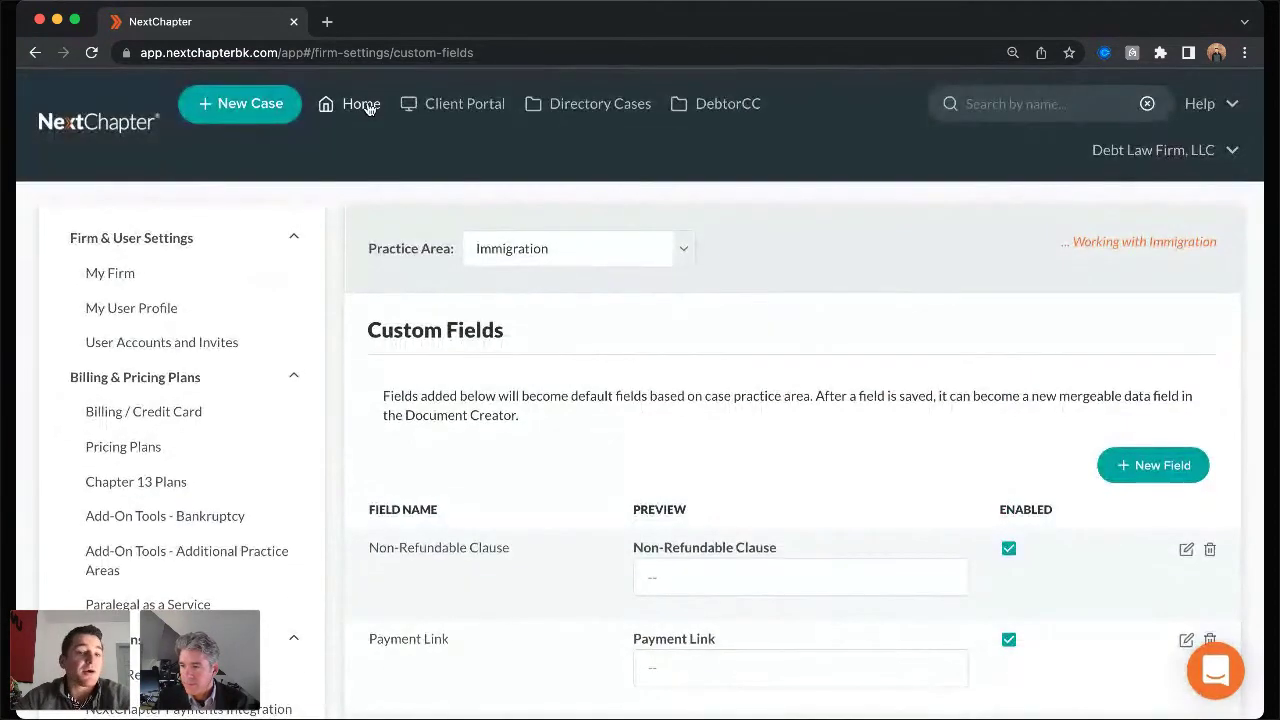
- Return to the home page, open the Immigration case in the recent cases list, and show its custom fields
click(363, 106)
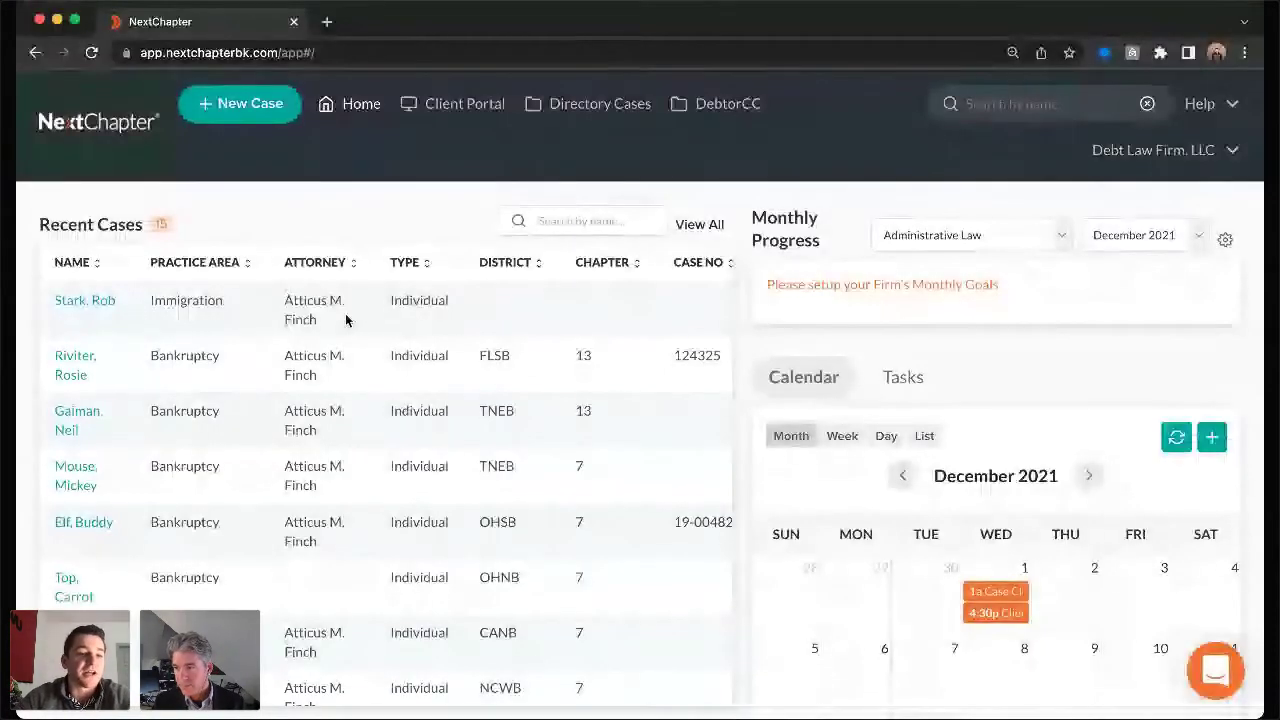
drag(346, 317, 205, 302)
click(248, 306)
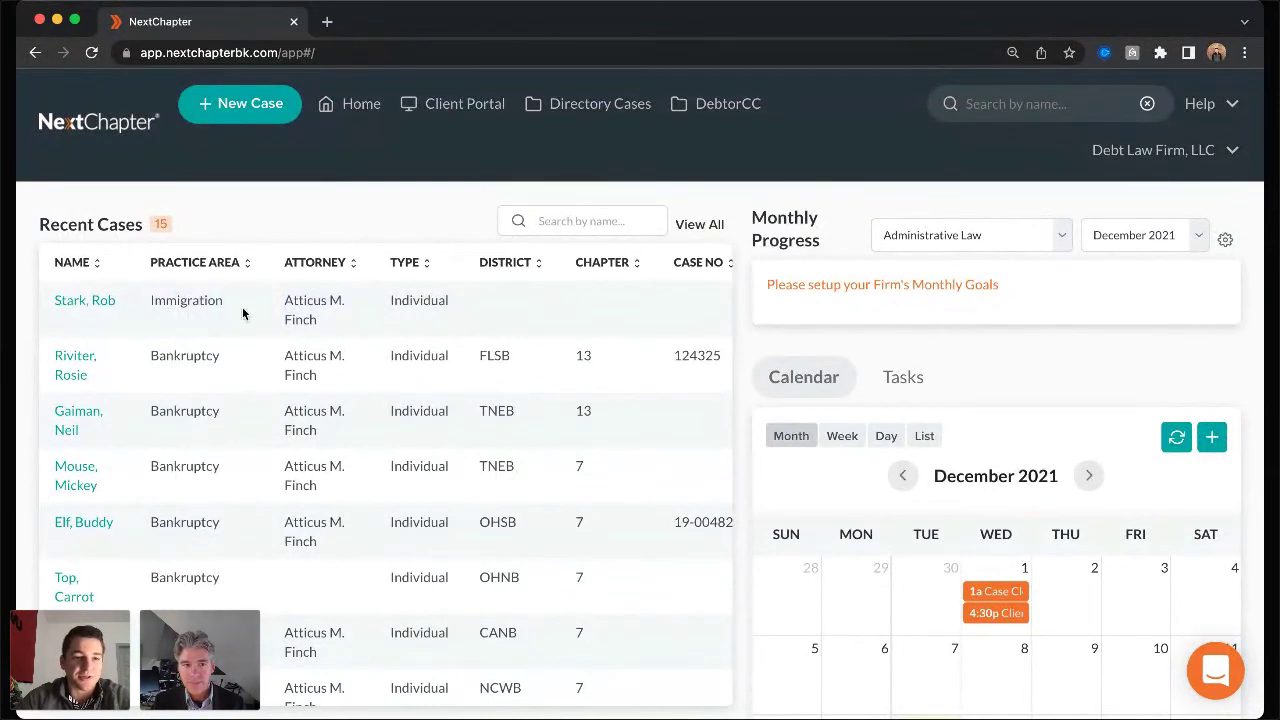
drag(246, 314, 140, 308)
click(87, 305)
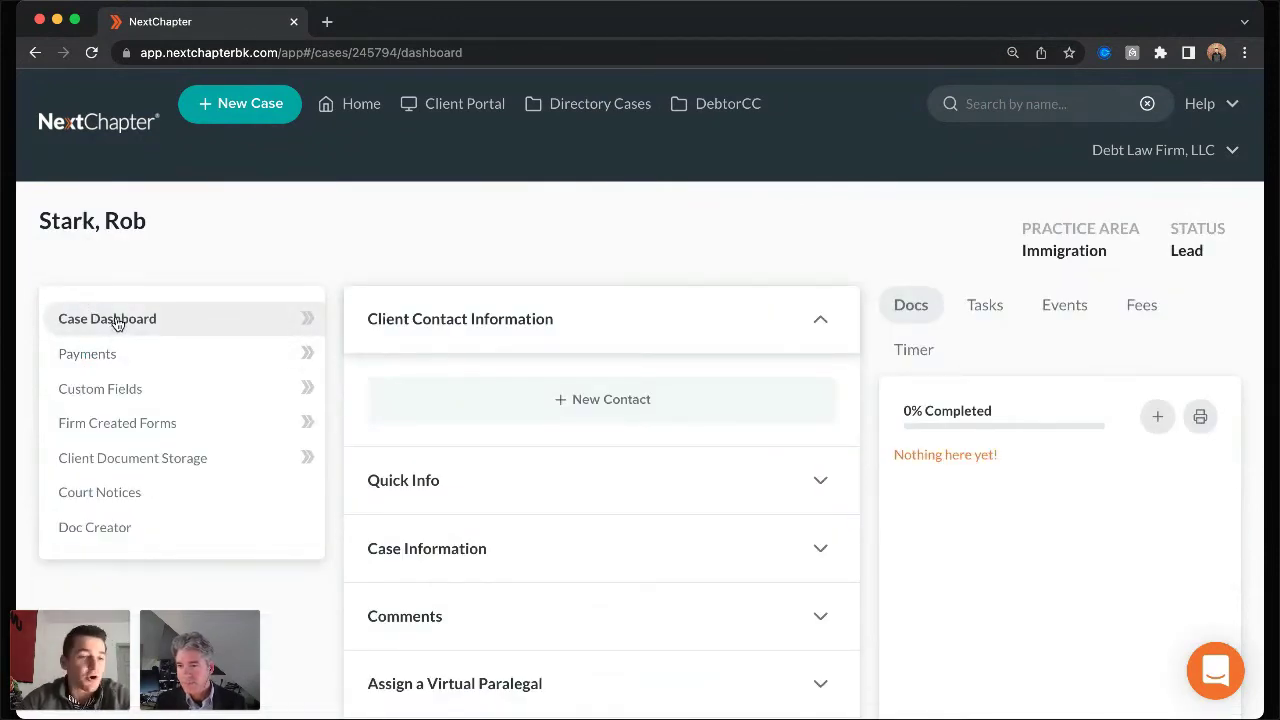
click(92, 395)
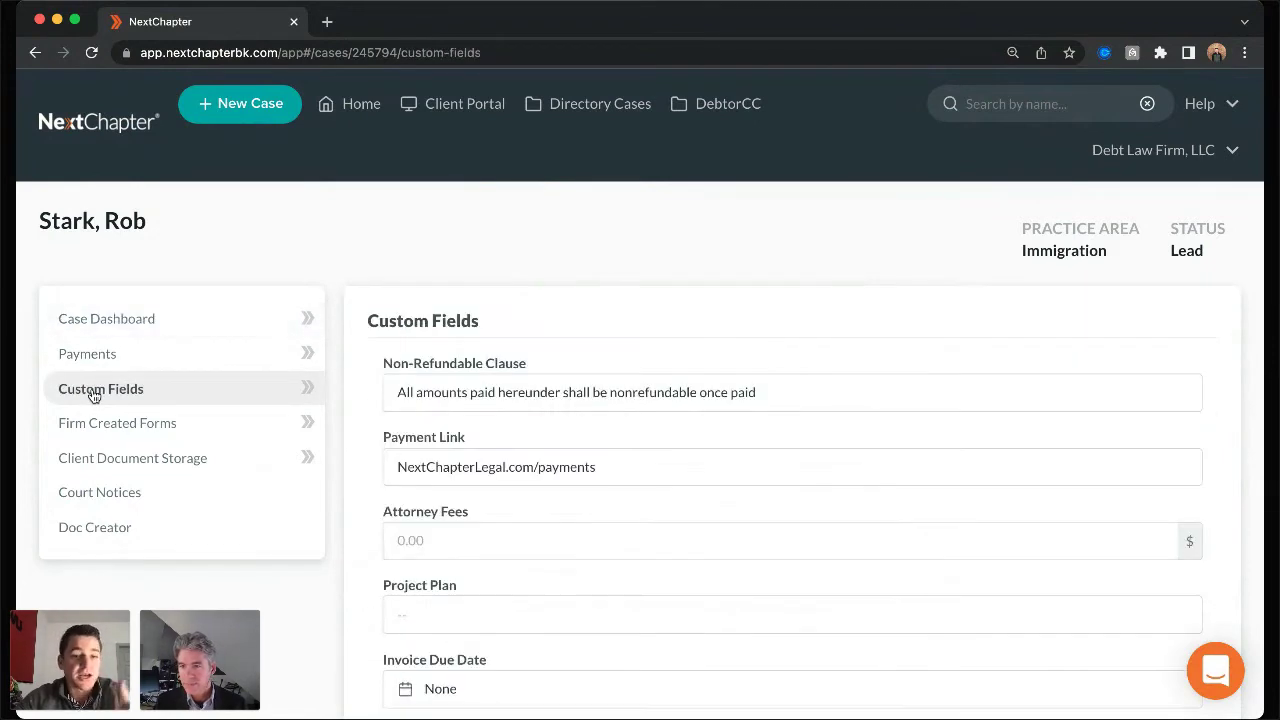
- Set the case's Attorney Fees to 1,200
scroll(360, 359, down, 3)
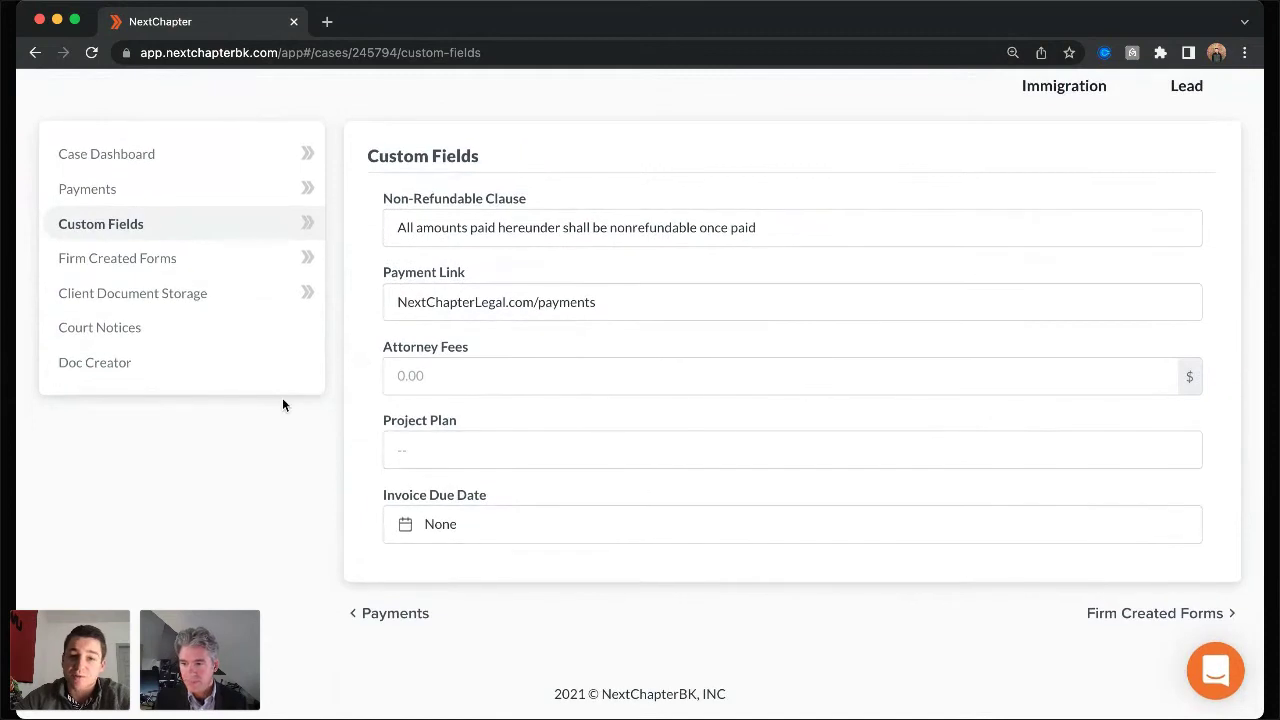
click(495, 372)
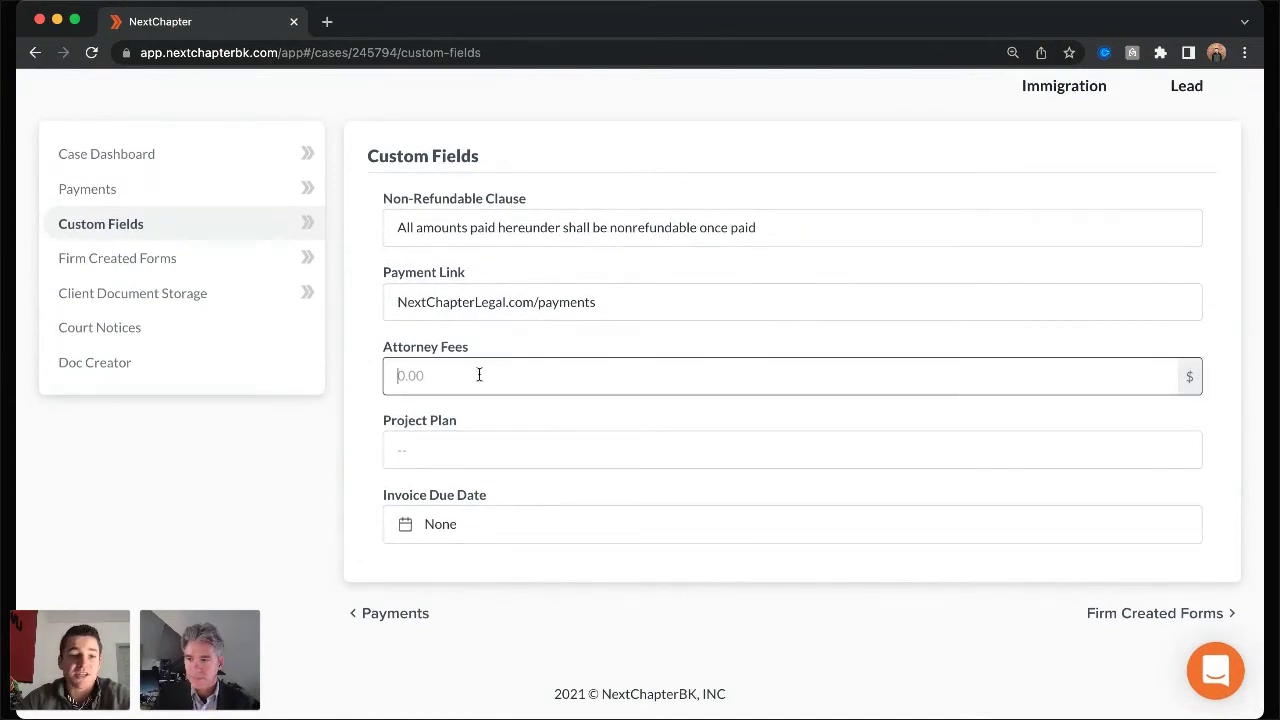
text(1200)
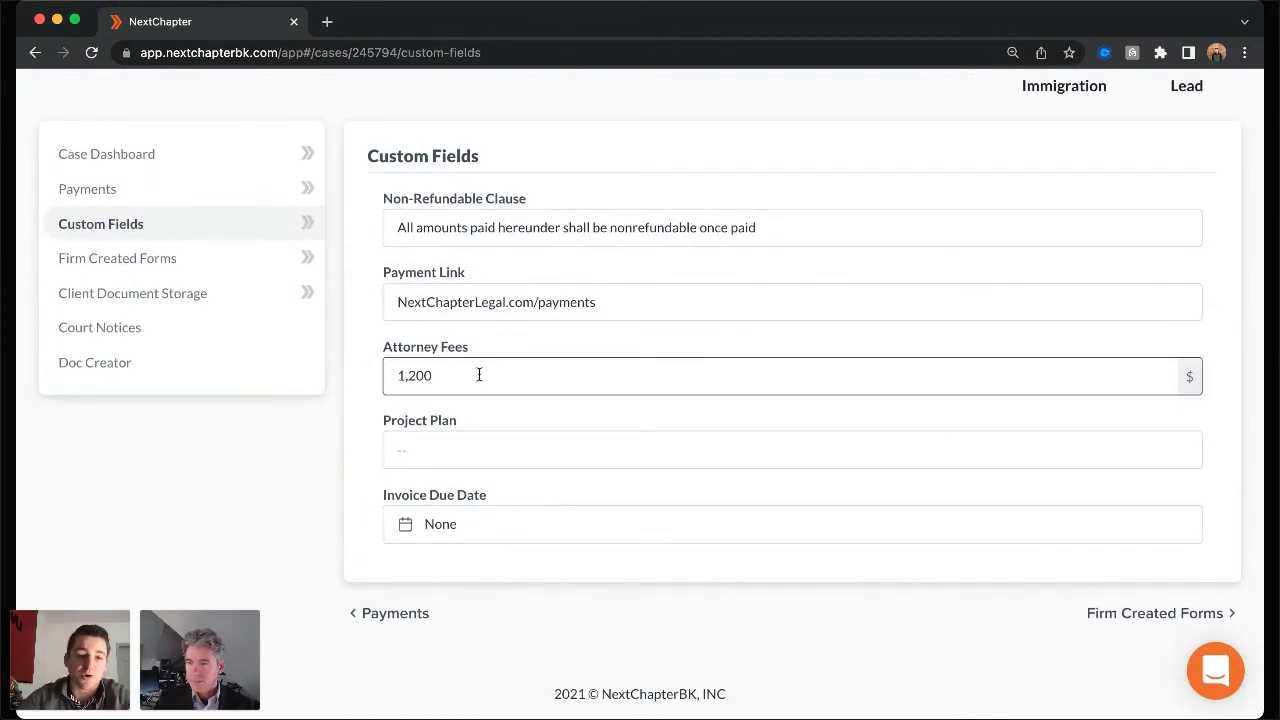
click(387, 406)
- Fill in the case's Project Plan with "approve application for citizenship", all in lowercase
click(443, 448)
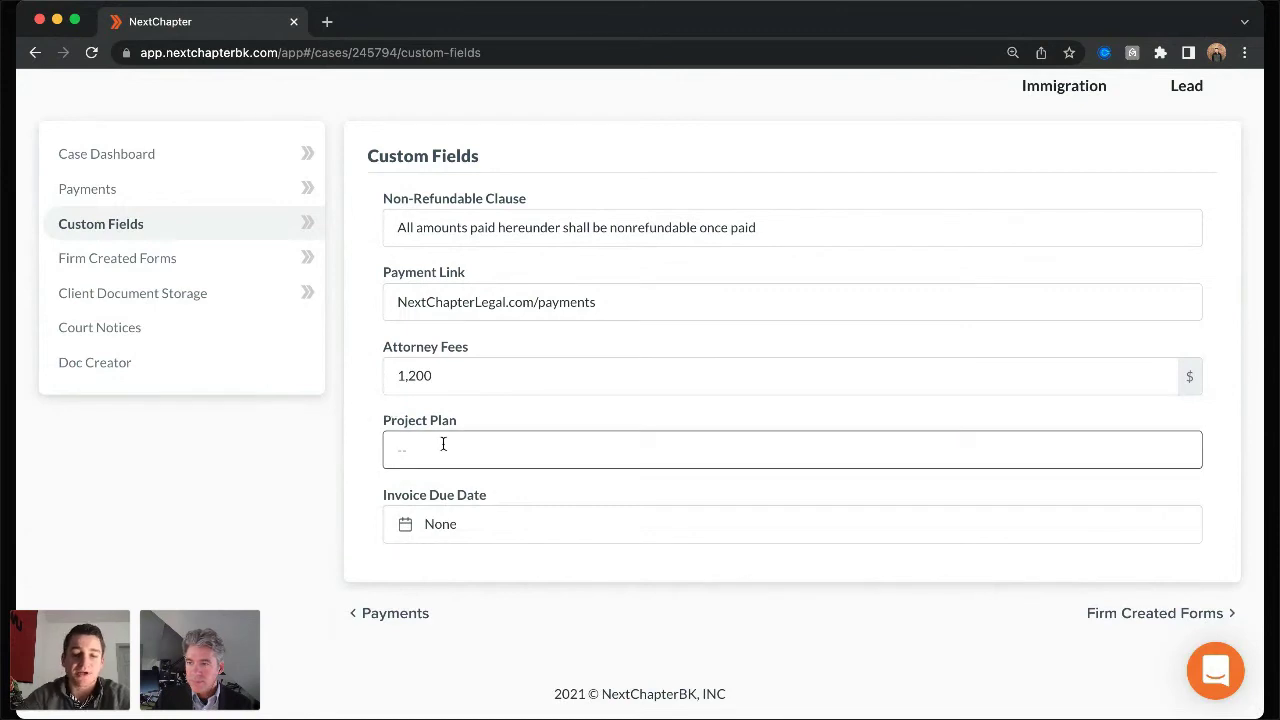
text(Approve)
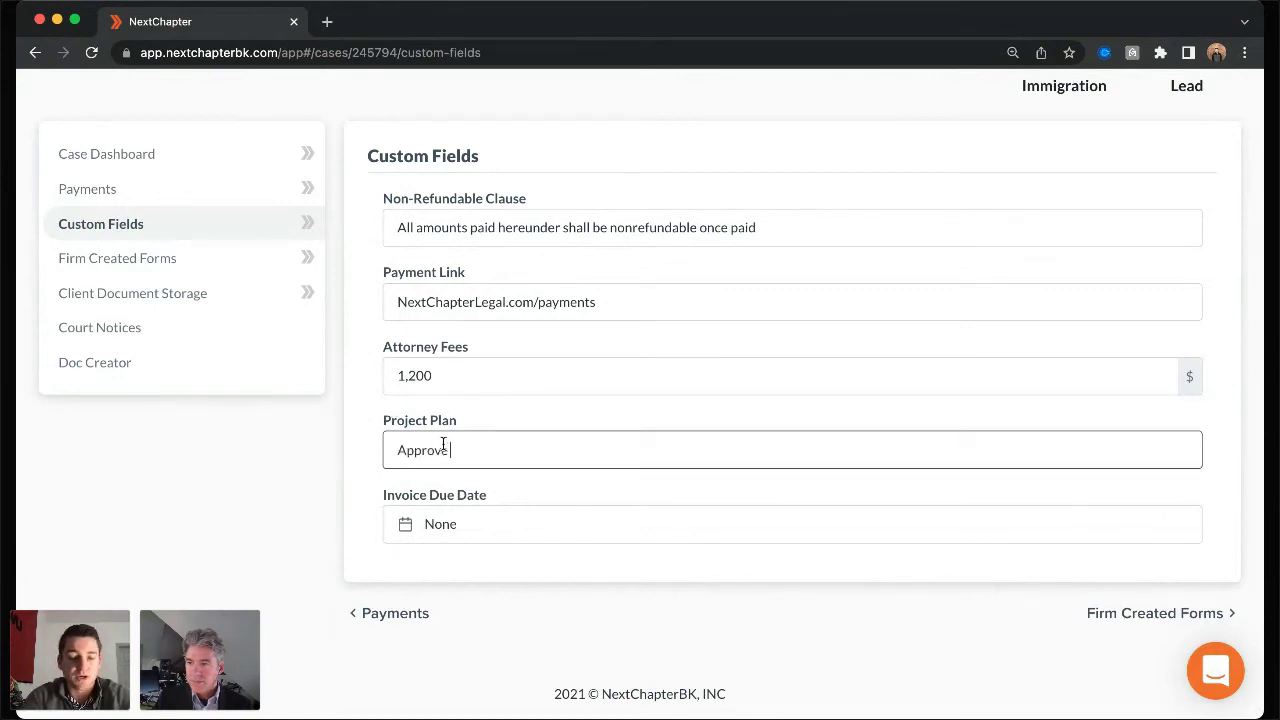
text( apllicatio)
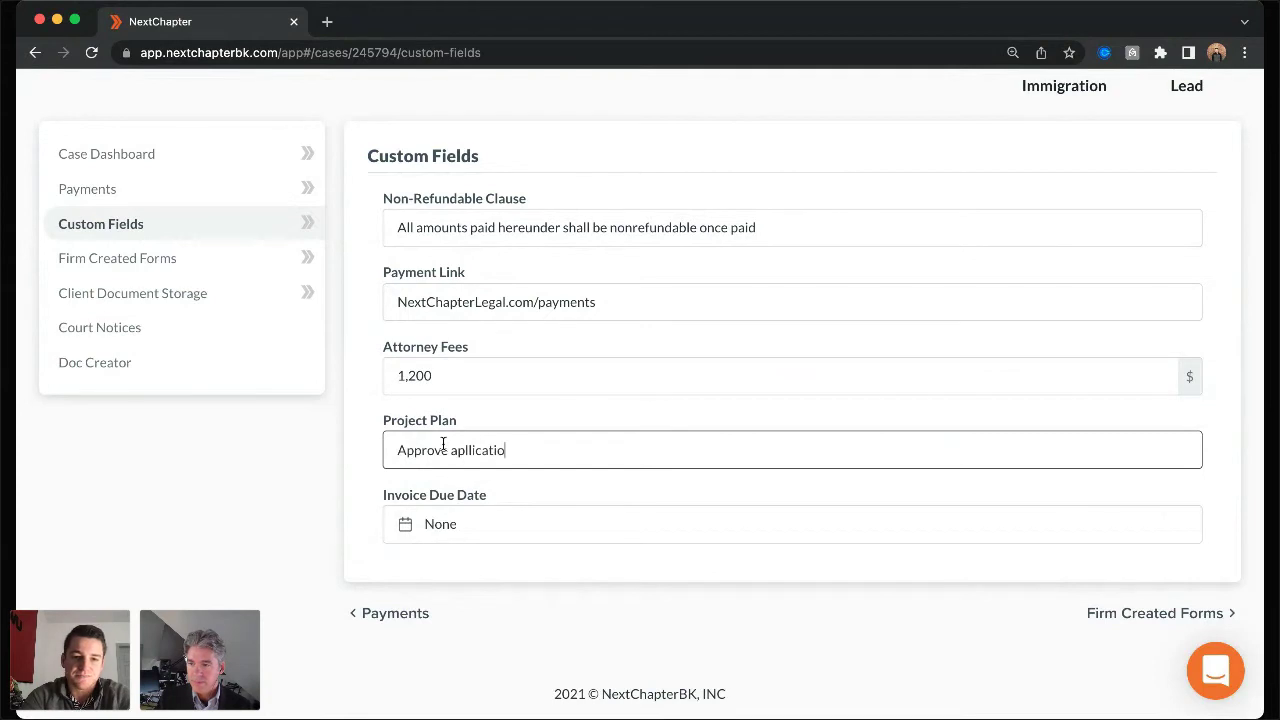
key(BackSpace)
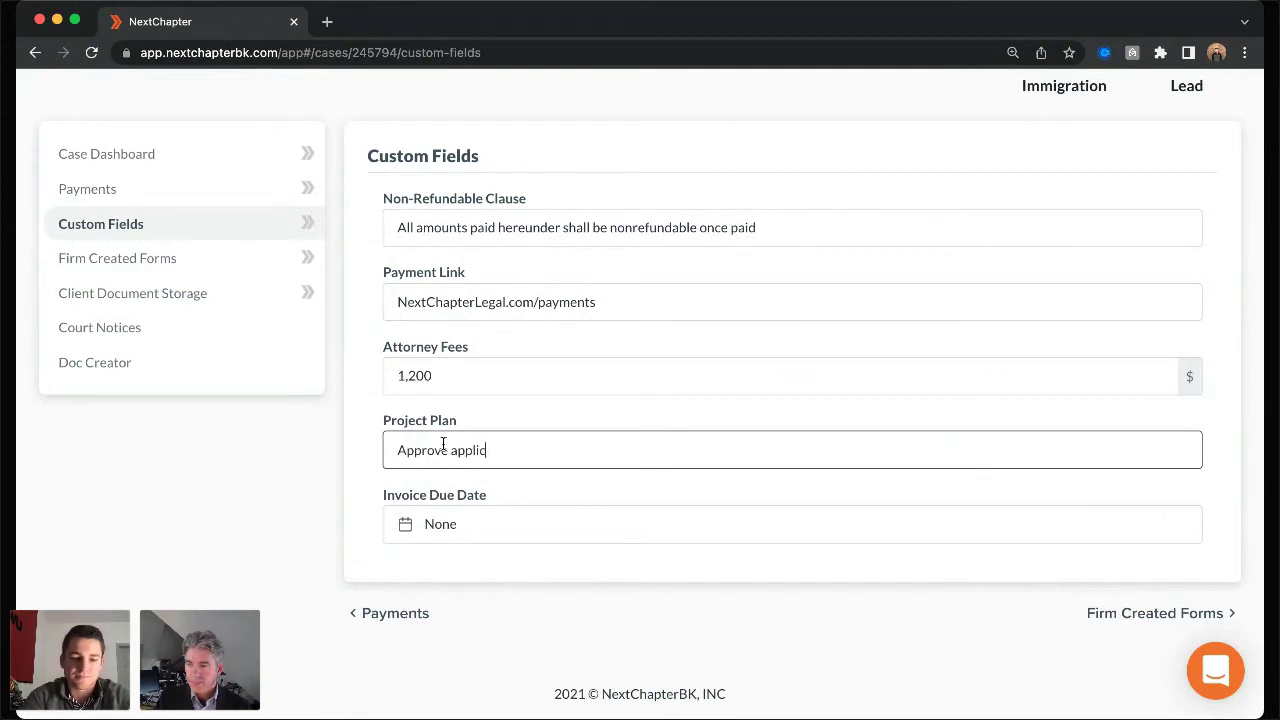
text(for citen)
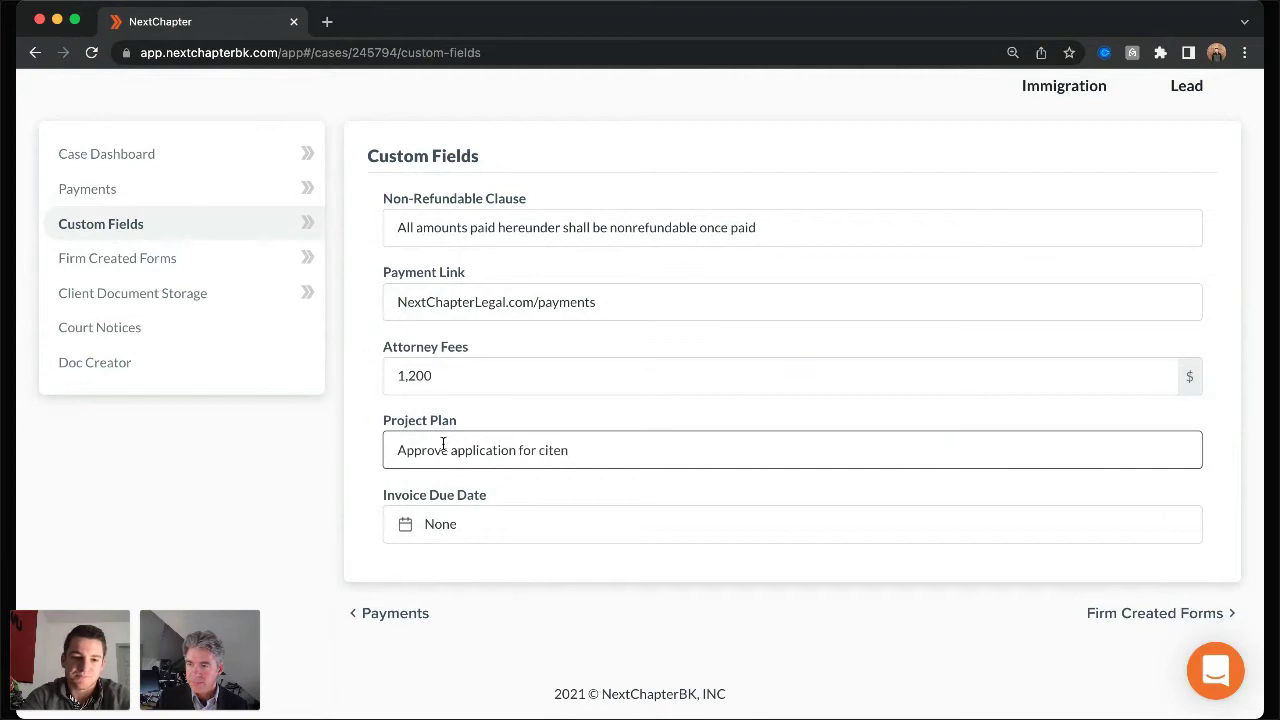
key(BackSpace)
text(citizenship)
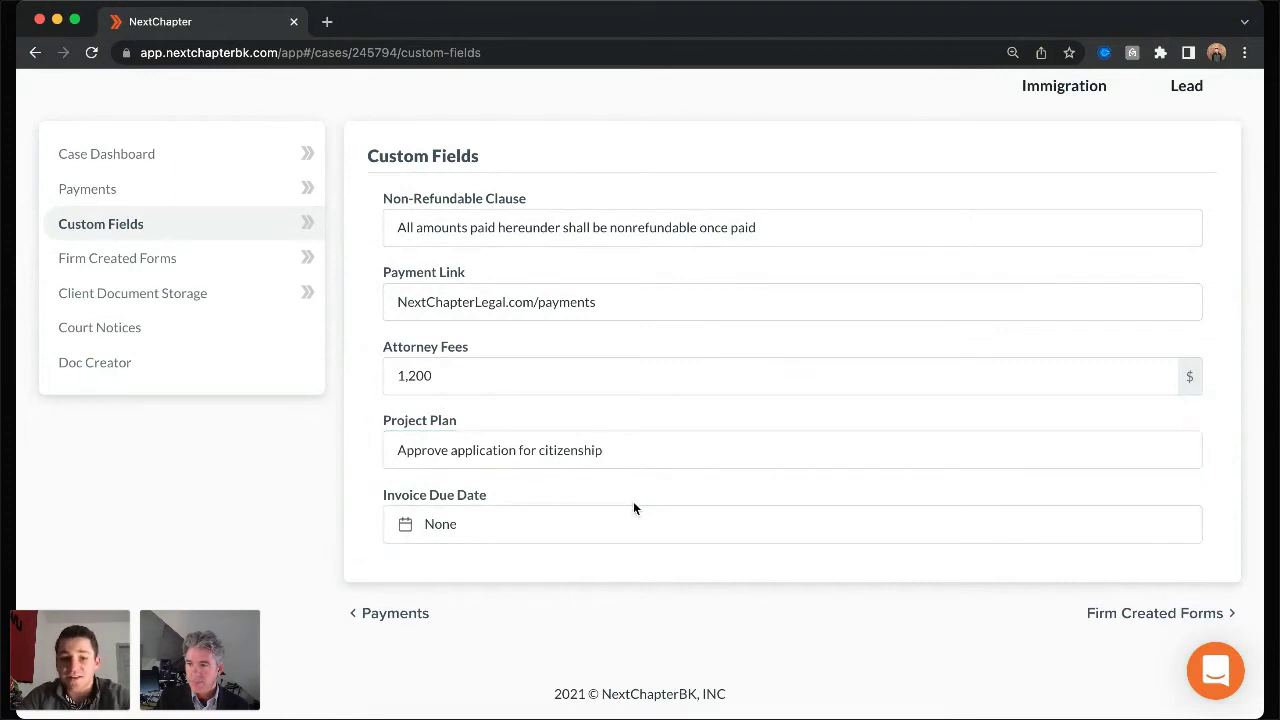
click(407, 452)
key(BackSpace)
text(a)
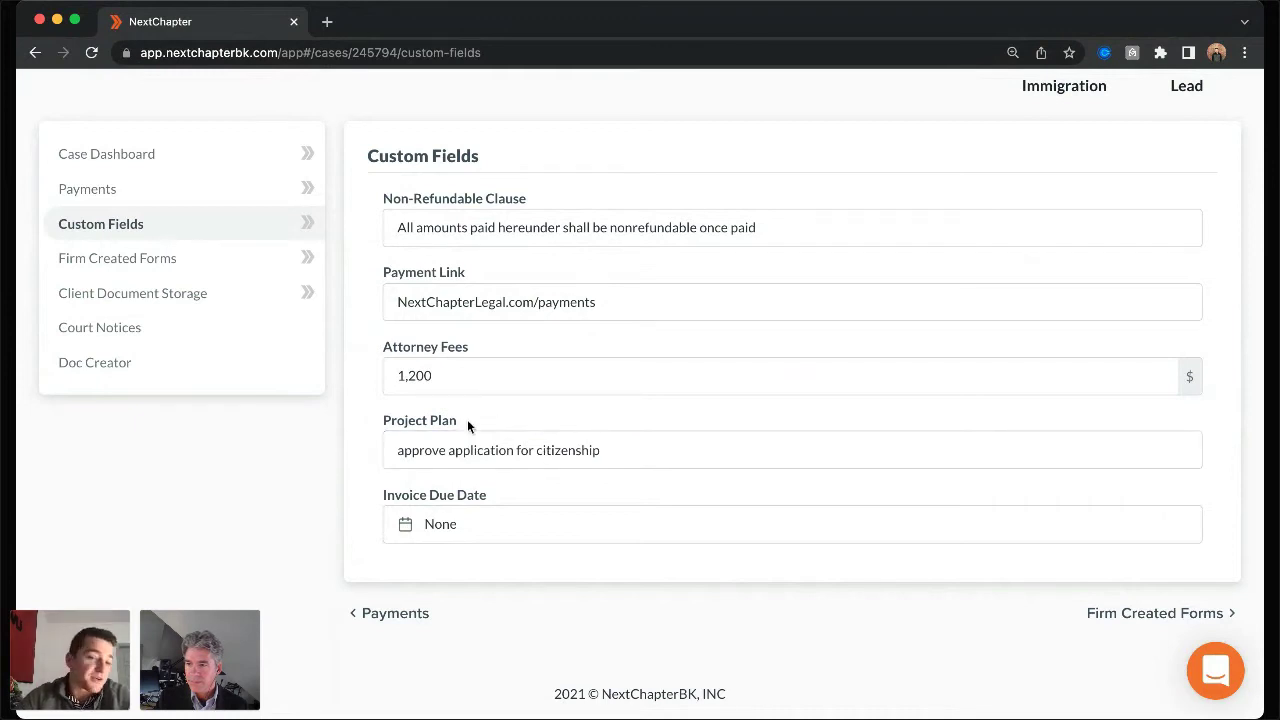
drag(467, 421, 400, 421)
click(409, 422)
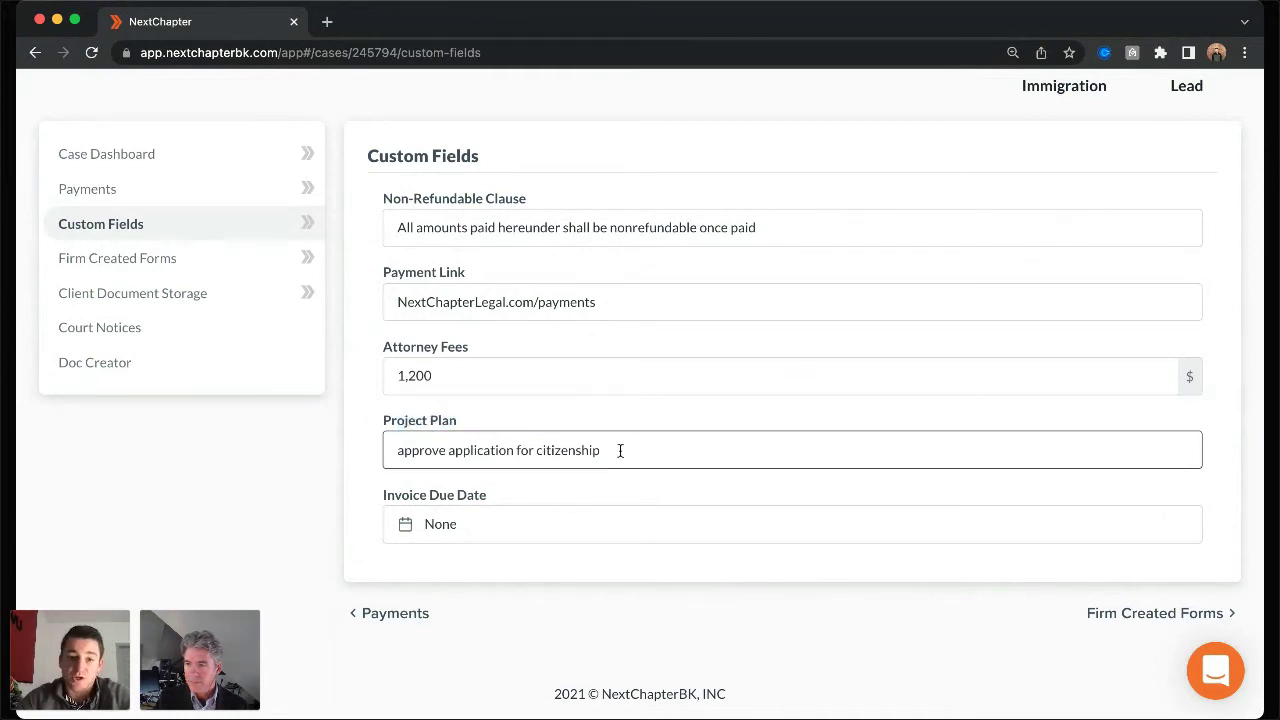
drag(620, 449, 385, 448)
click(584, 440)
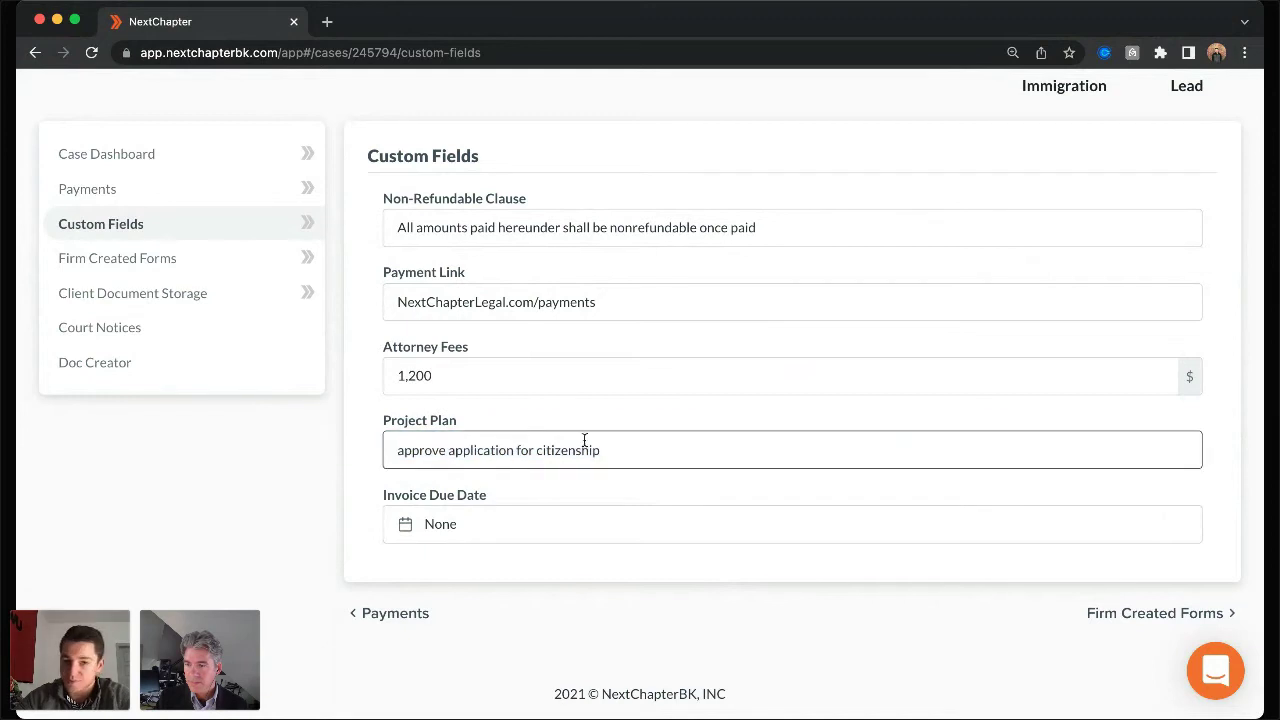
- Set the case's Invoice Due Date to December 24, 2021
click(422, 524)
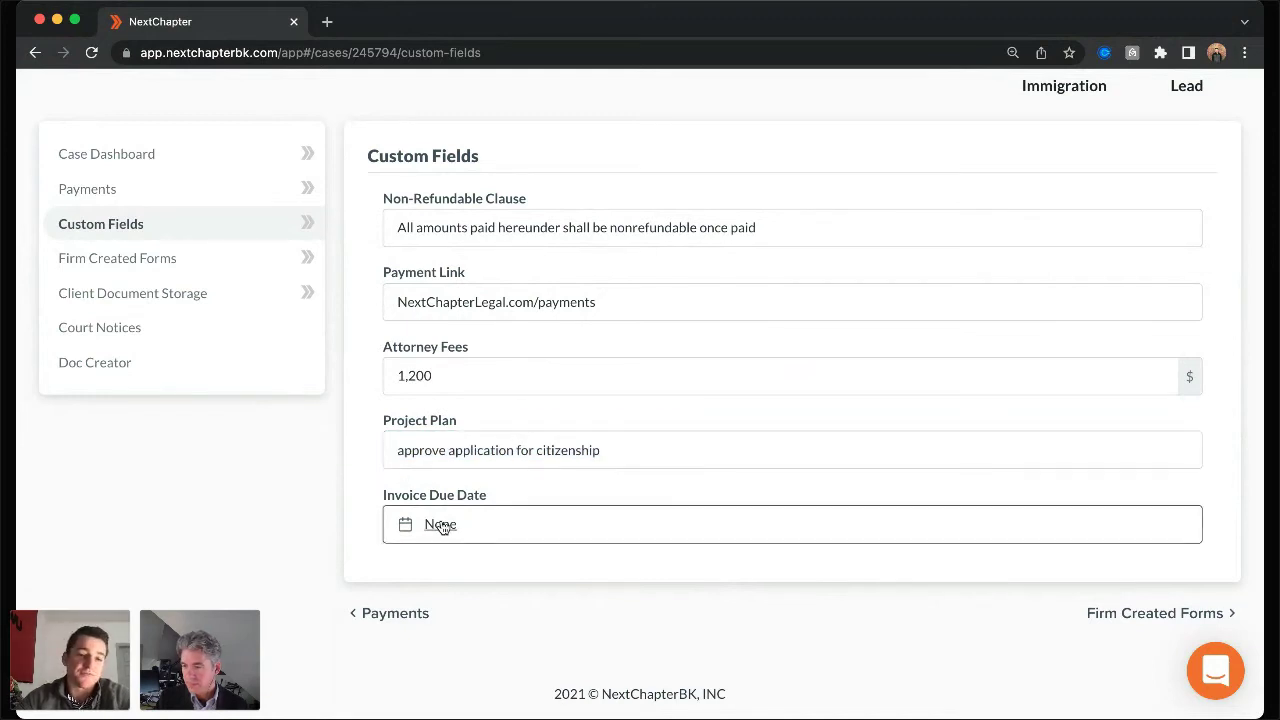
click(443, 527)
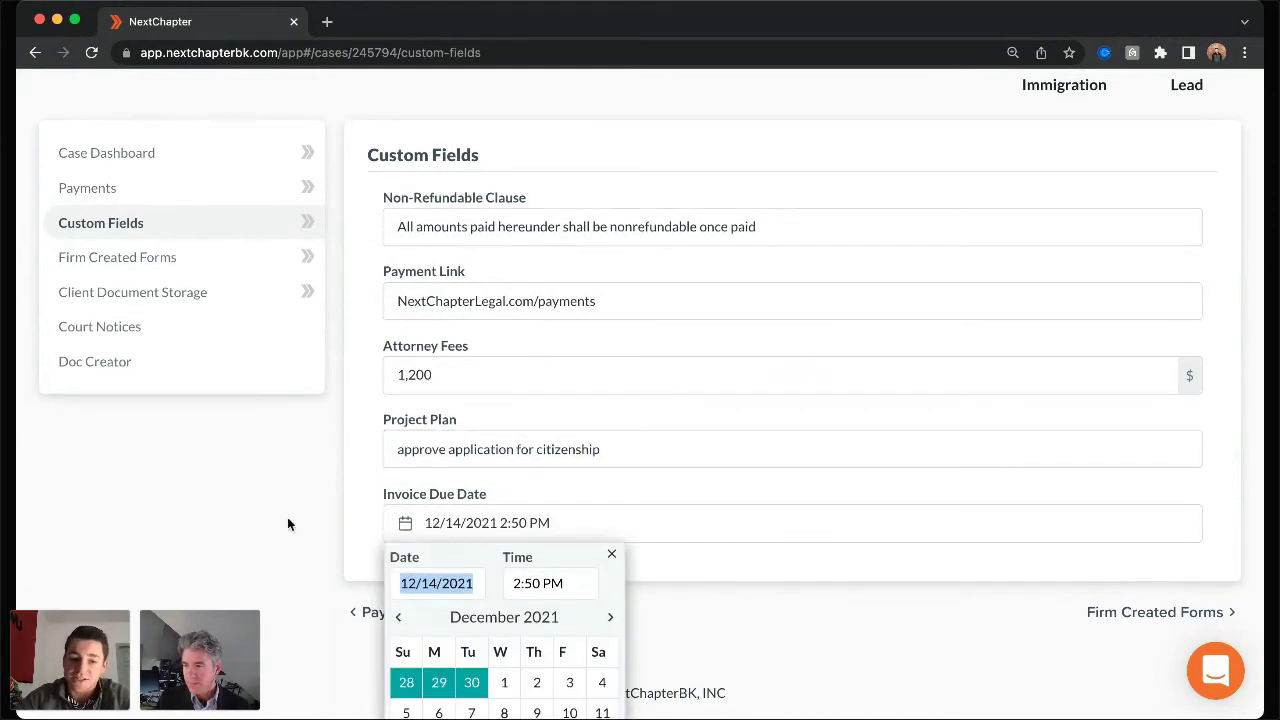
scroll(286, 520, down, 3)
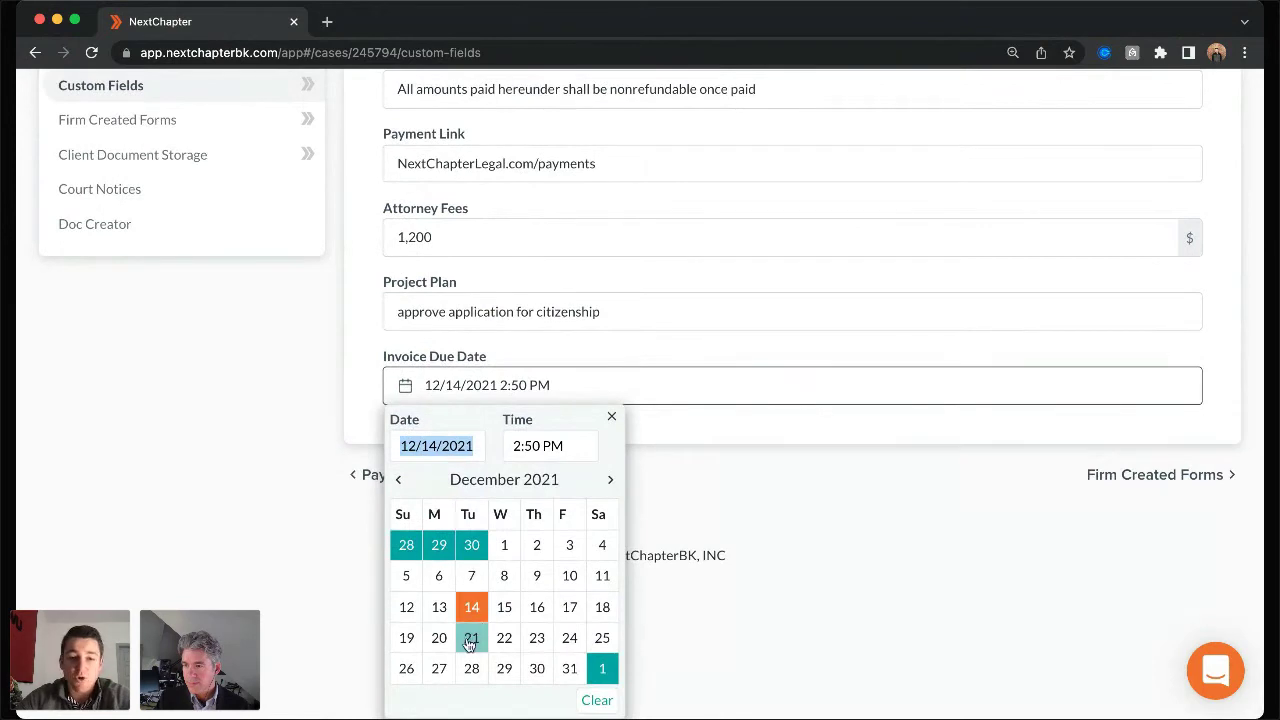
click(569, 638)
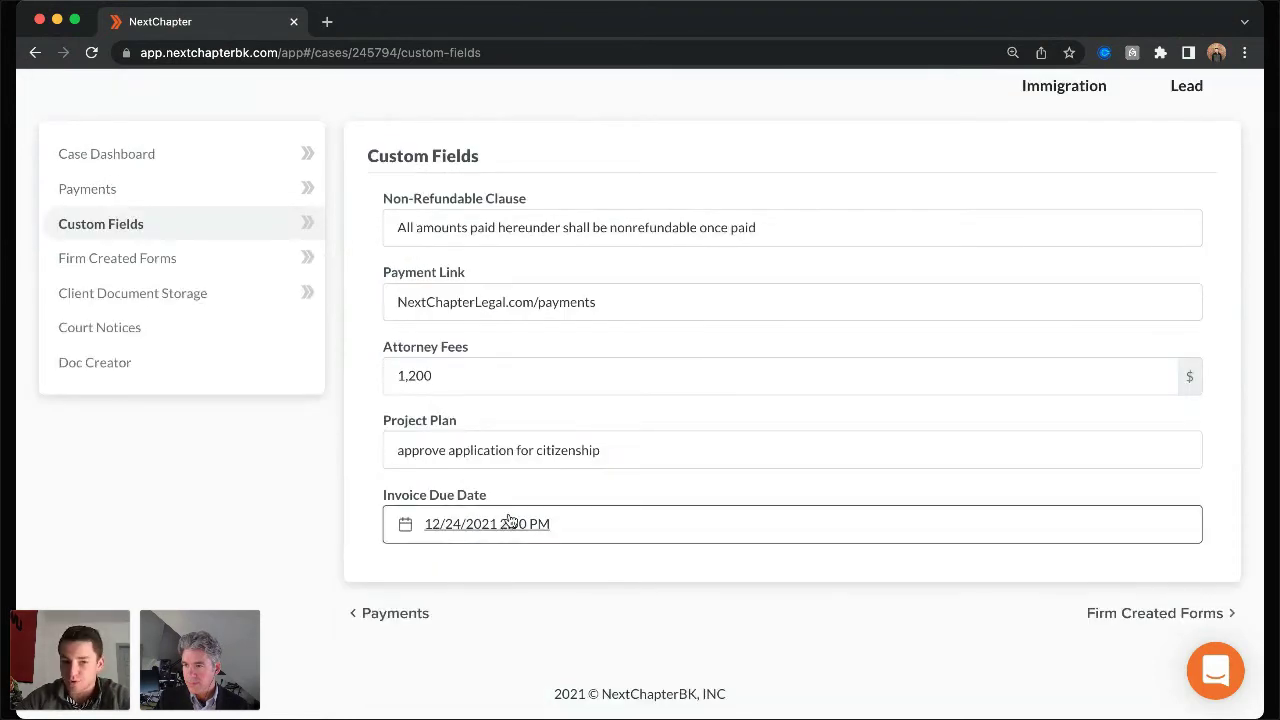
- Change the time of the Invoice Due Date to 5:30 PM, keeping the chosen day
click(563, 524)
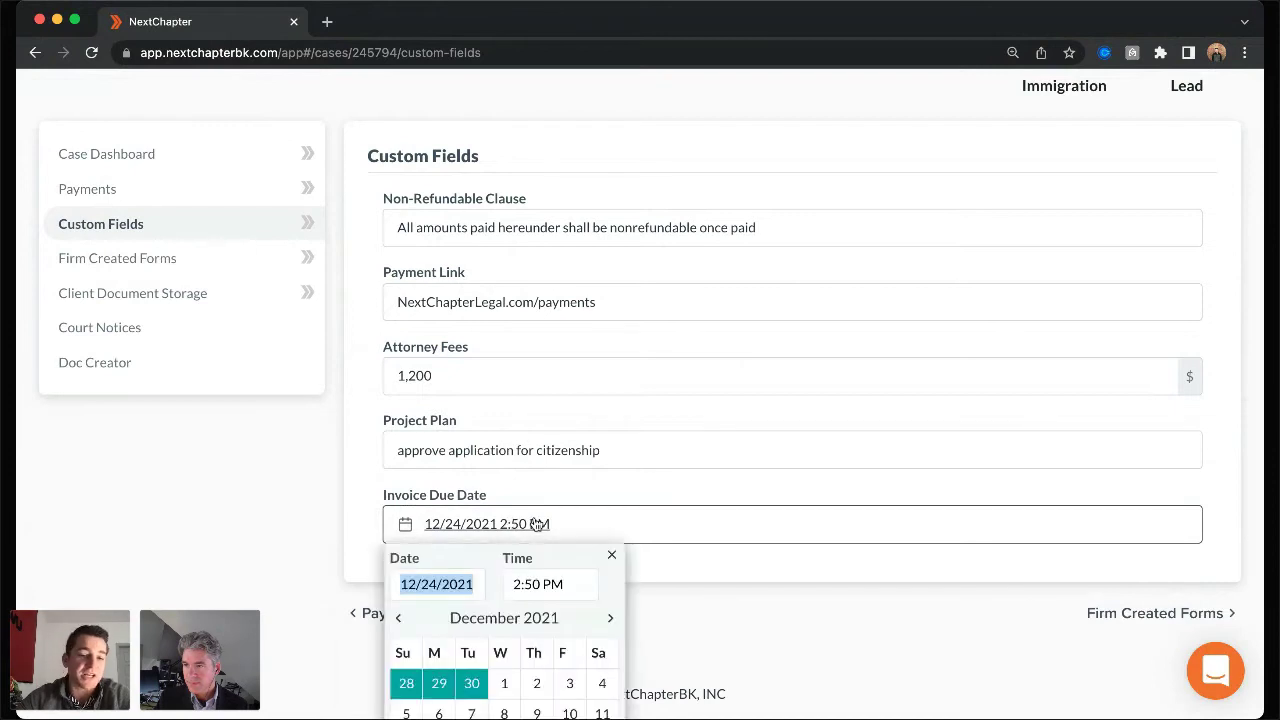
click(570, 584)
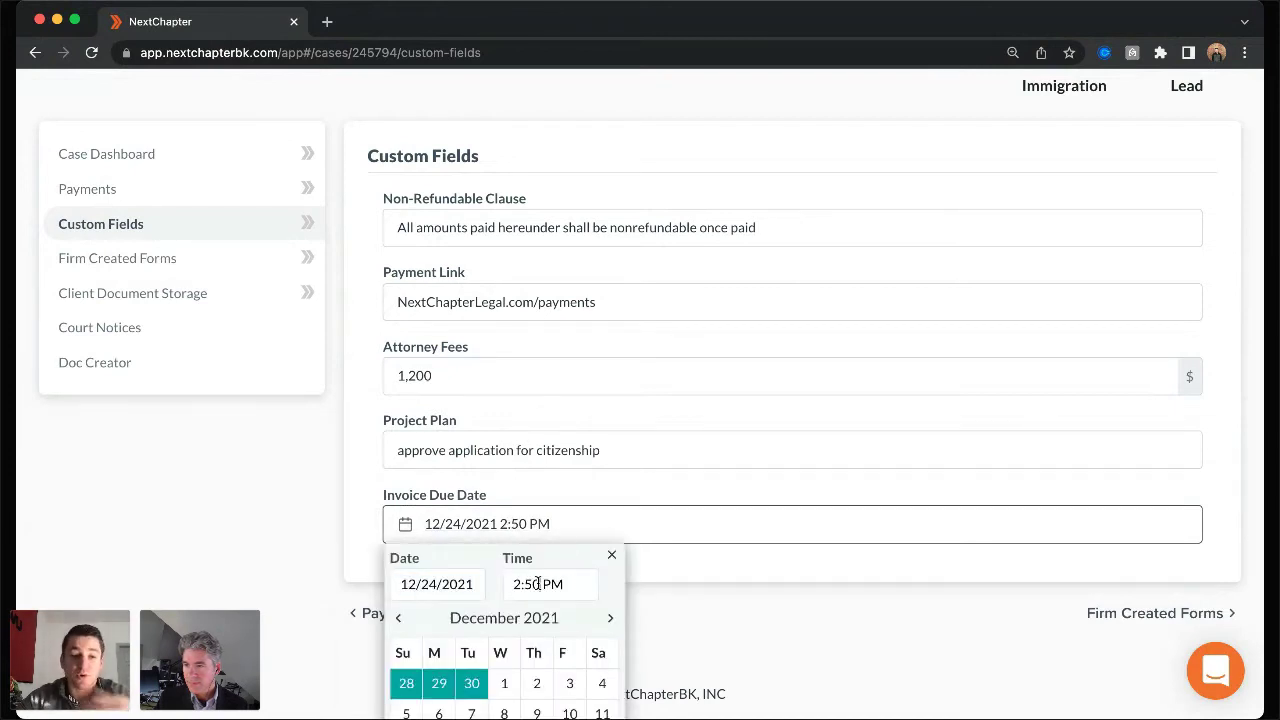
key(BackSpace)
key(BackSpace)
key(BackSpace)
key(BackSpace)
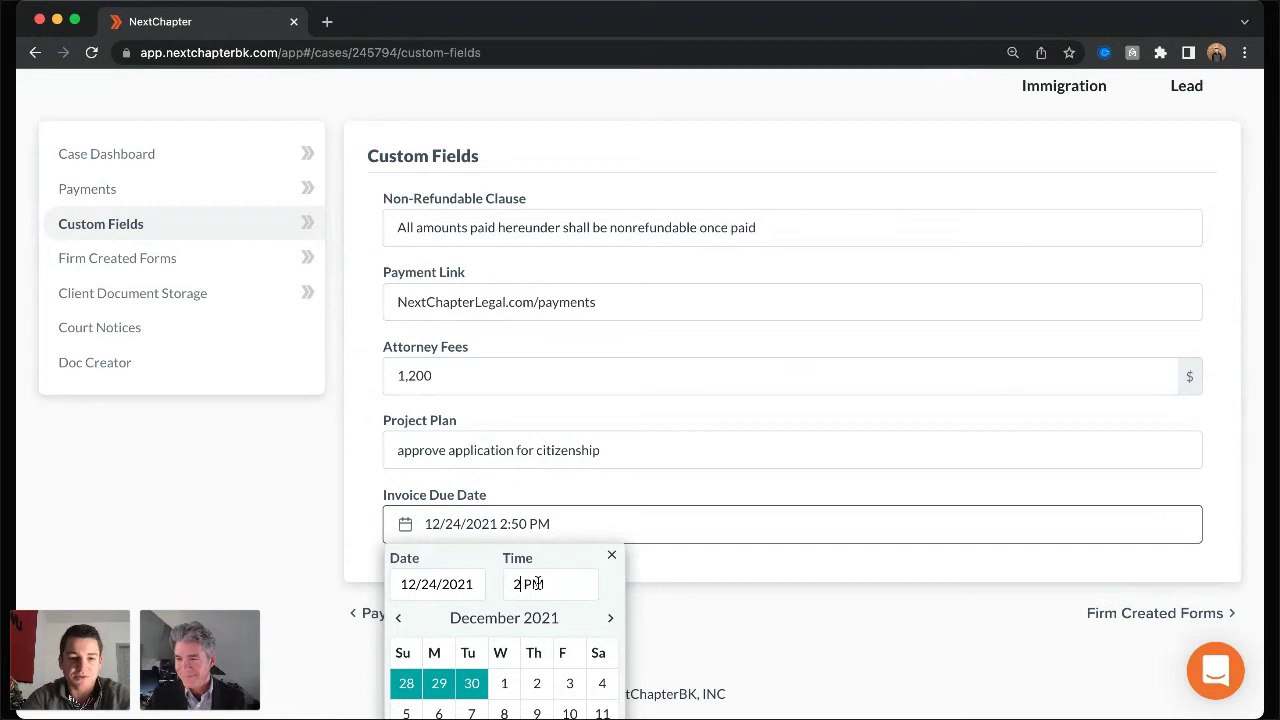
text(5:)
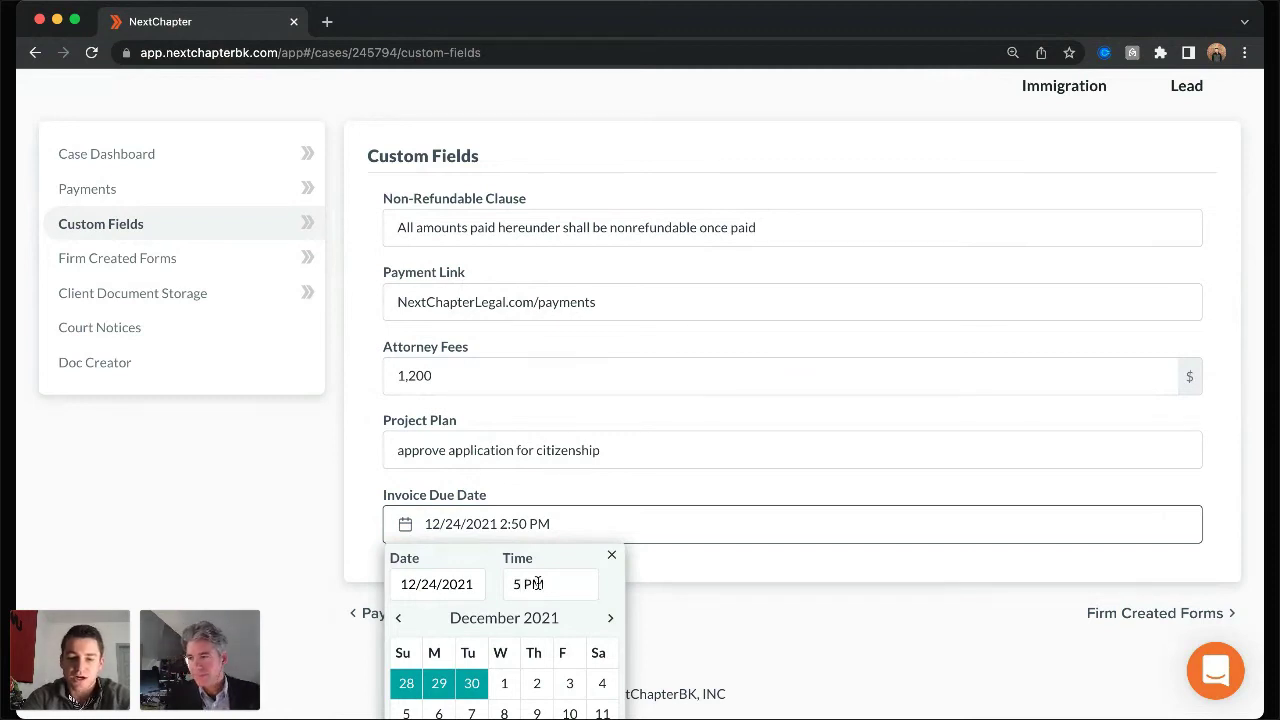
text(30)
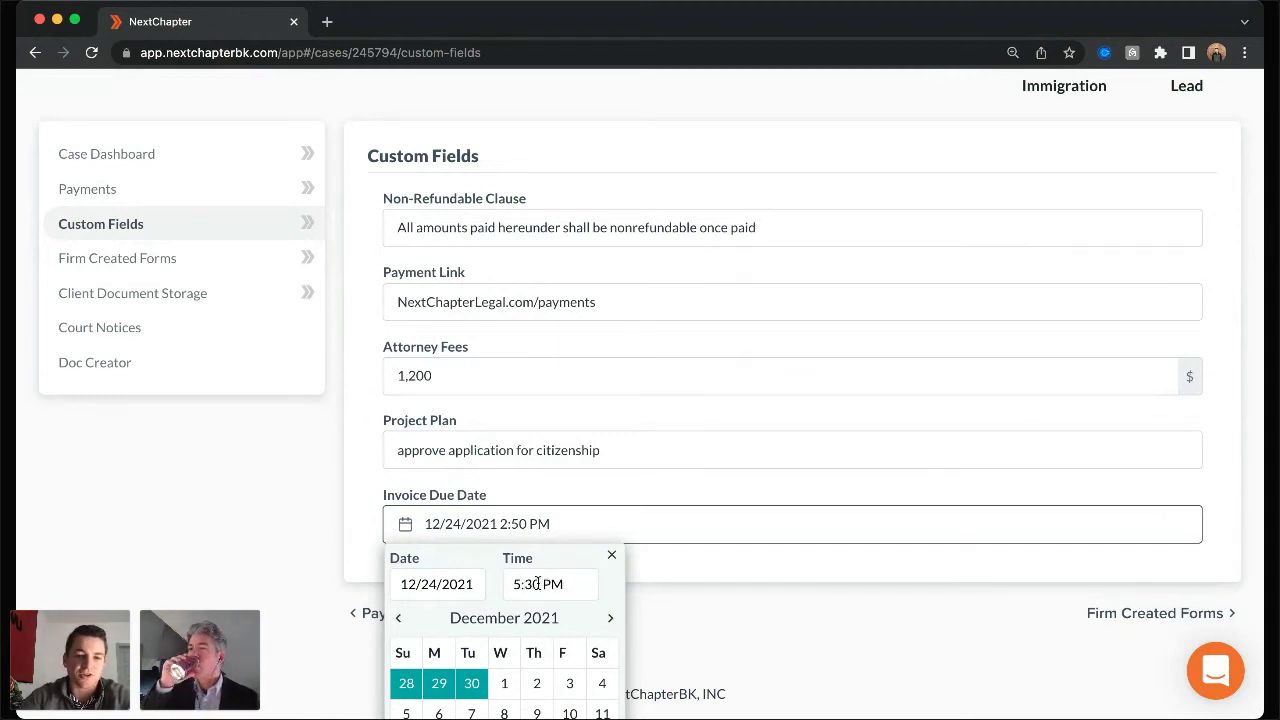
click(682, 604)
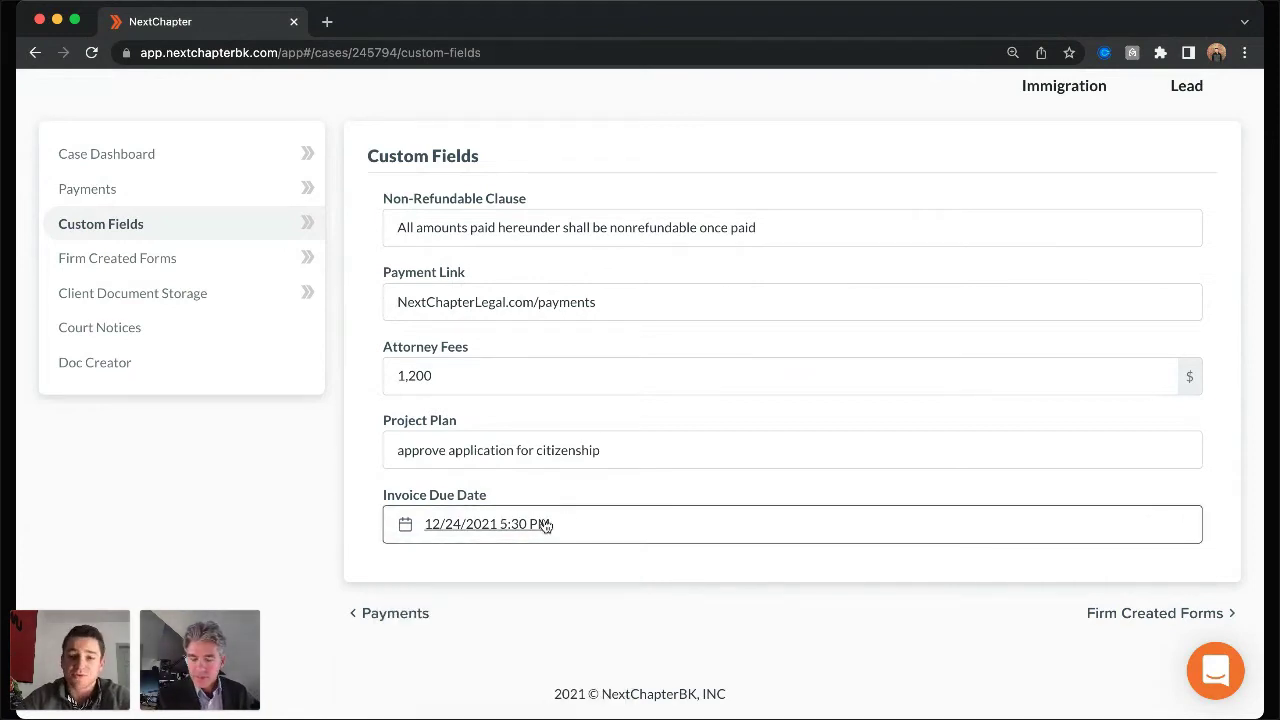
- Go to the firm's account settings and open the Doc Creator Templates under the firm defaults
scroll(543, 523, up, 1)
scroll(543, 517, up, 2)
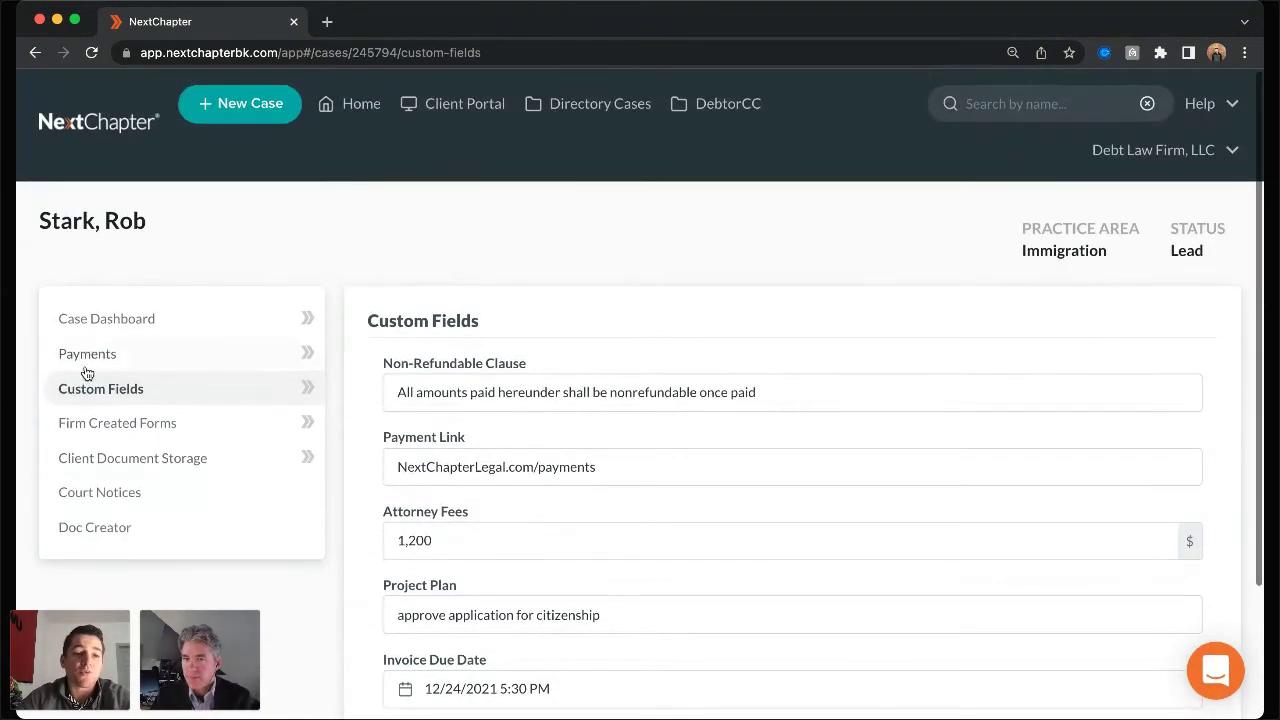
scroll(535, 415, down, 3)
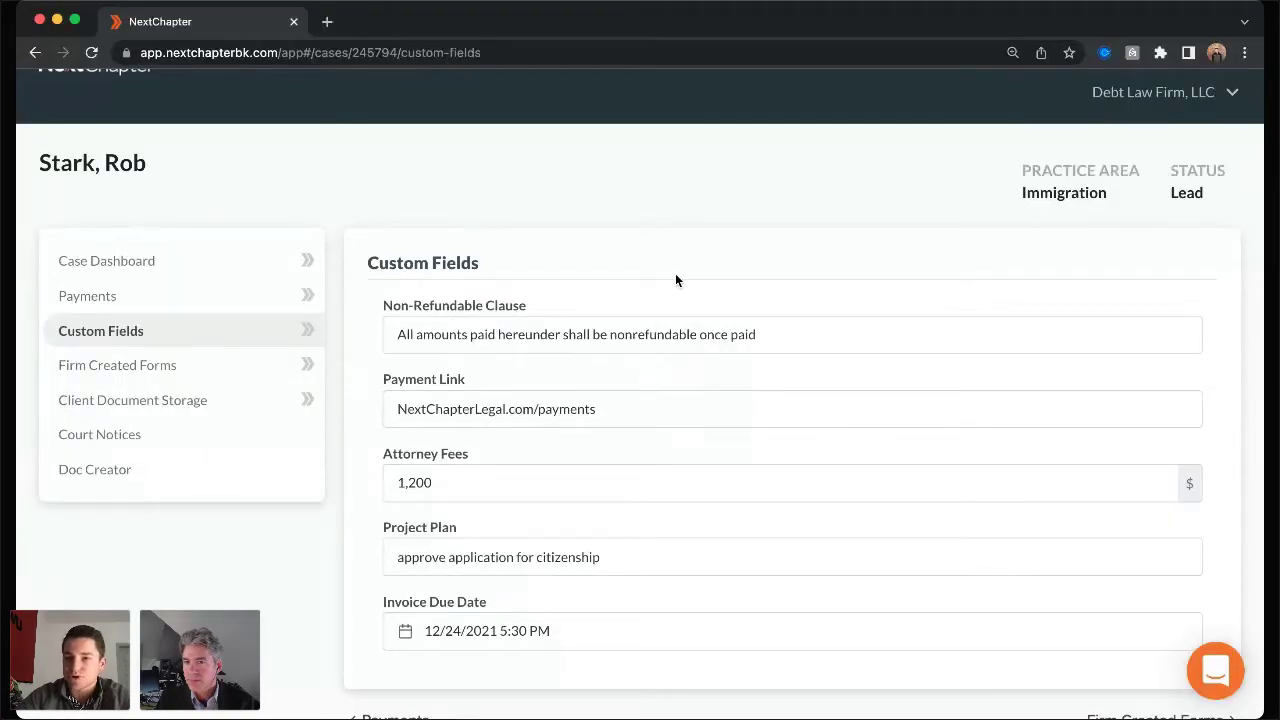
scroll(675, 273, up, 2)
click(1150, 152)
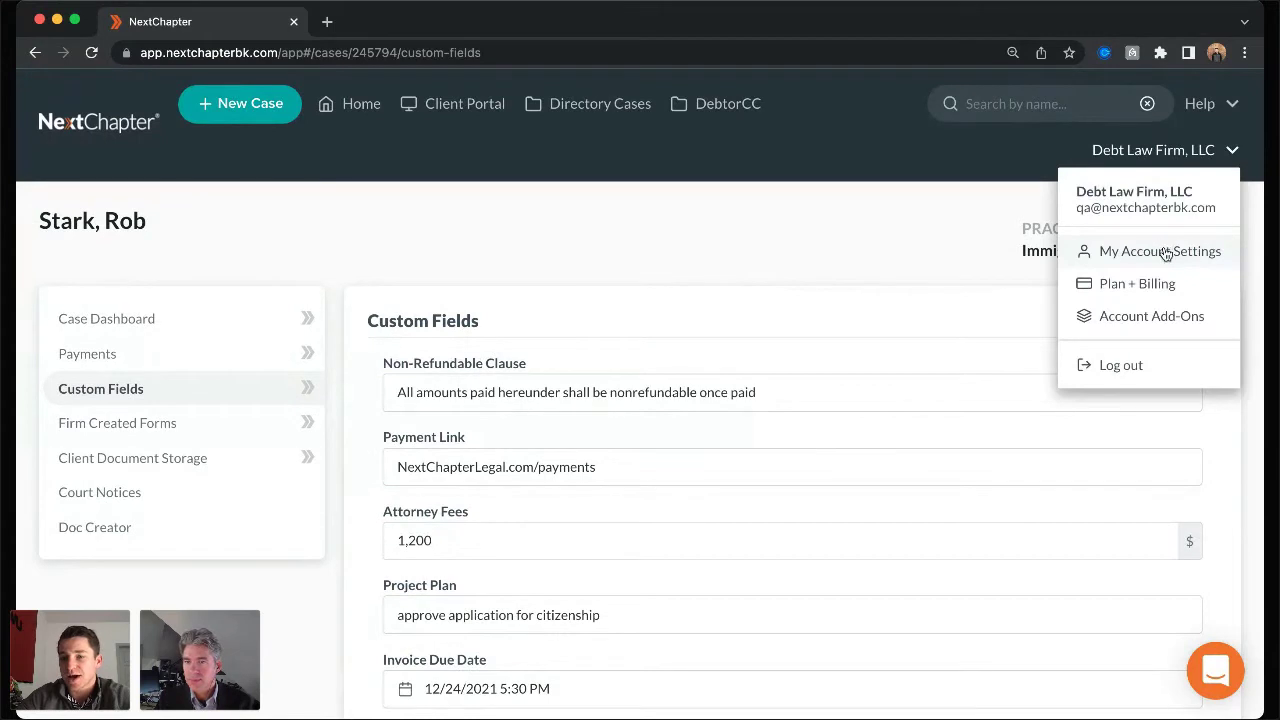
click(1151, 249)
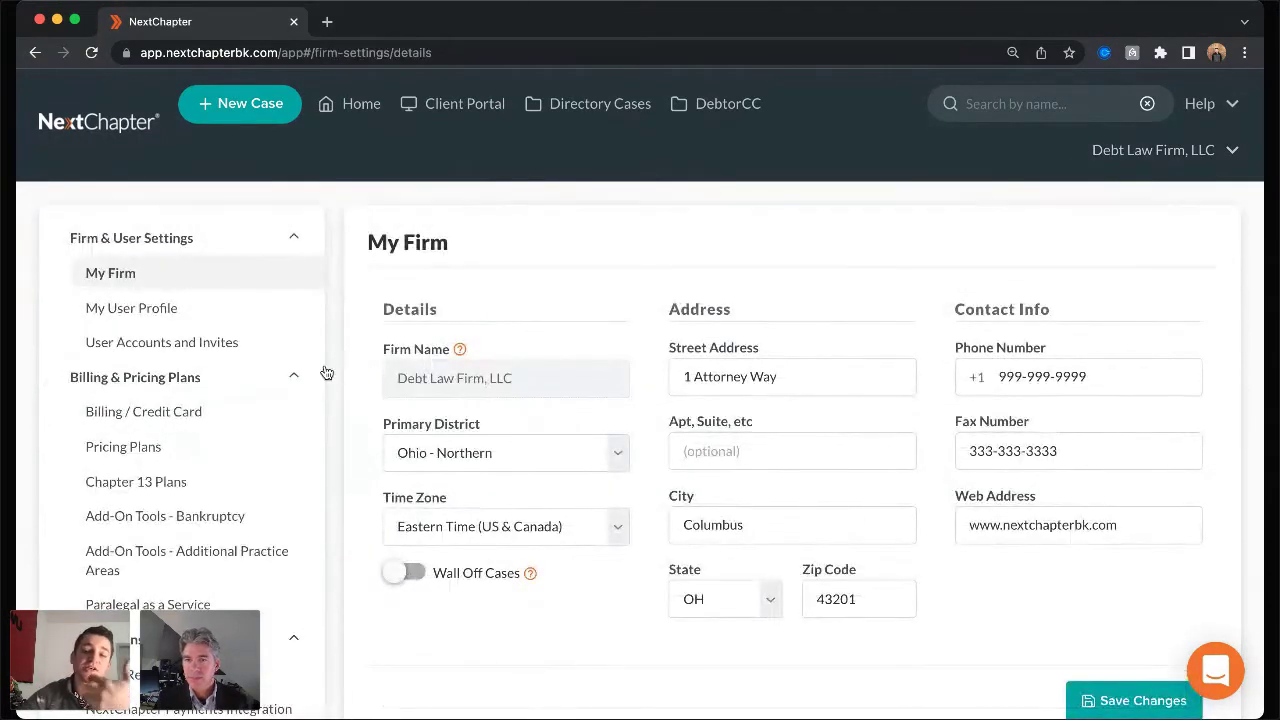
scroll(167, 411, down, 5)
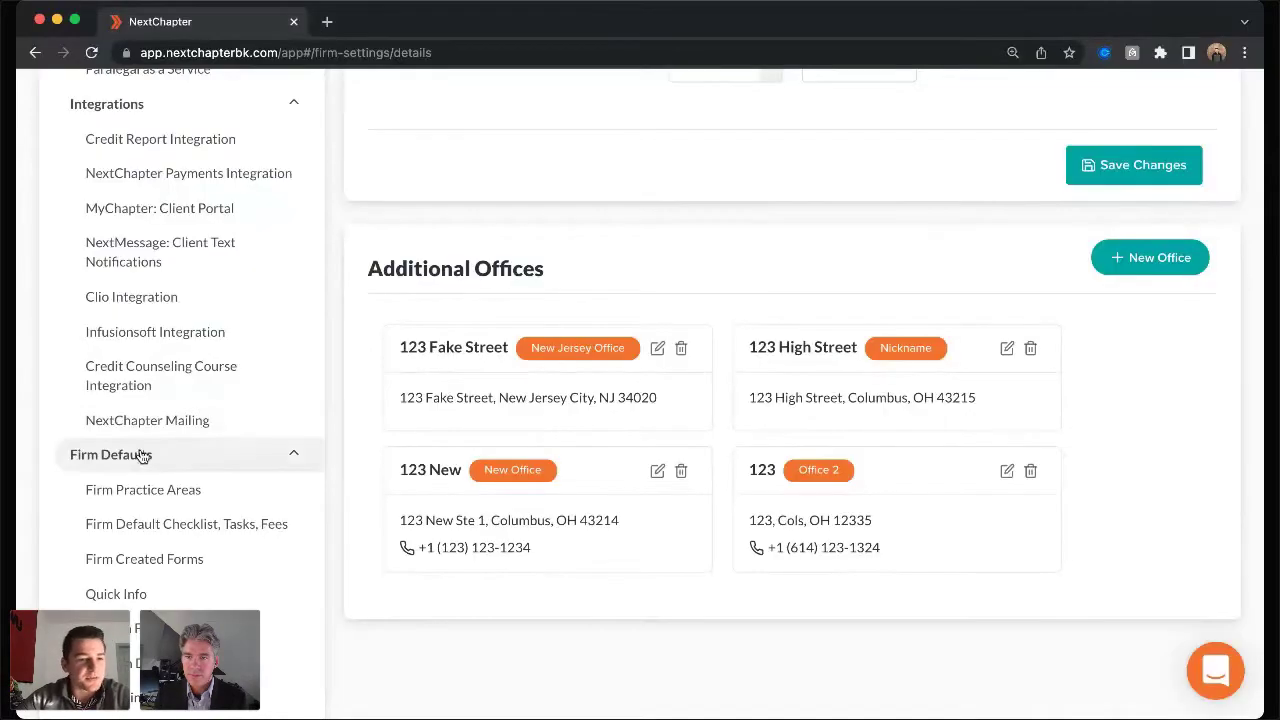
scroll(130, 455, down, 4)
scroll(122, 458, down, 3)
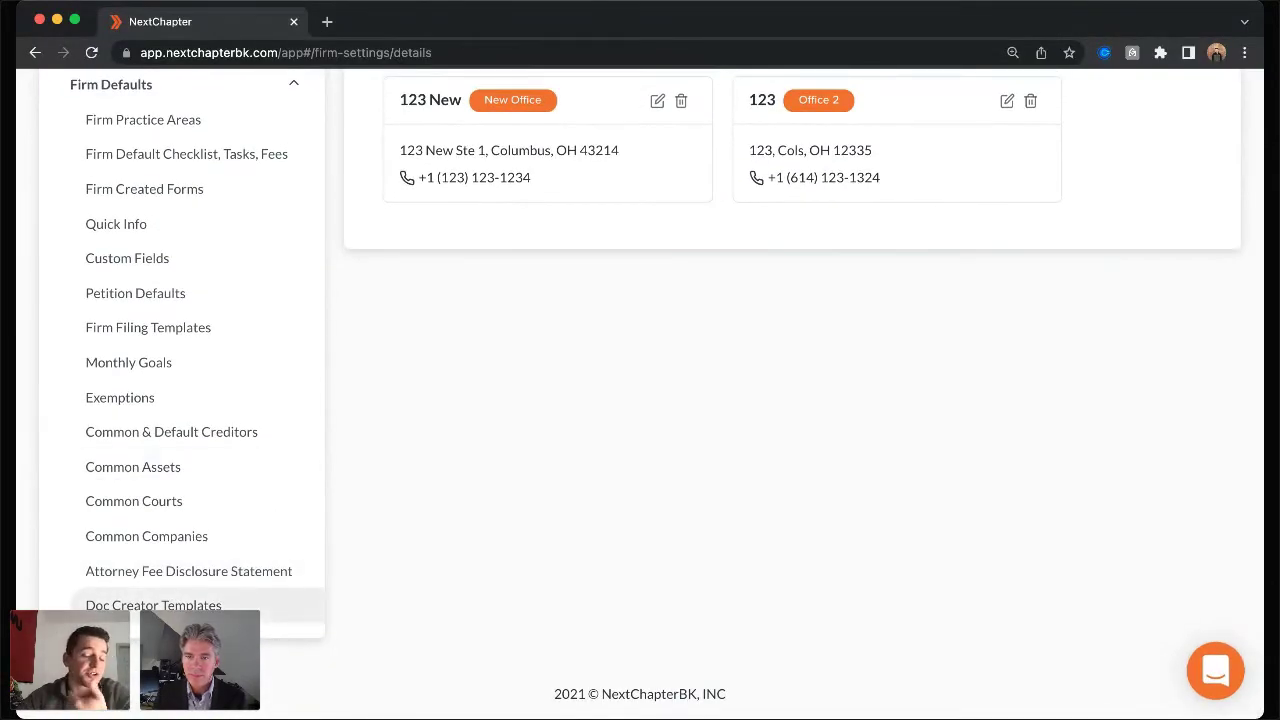
click(153, 605)
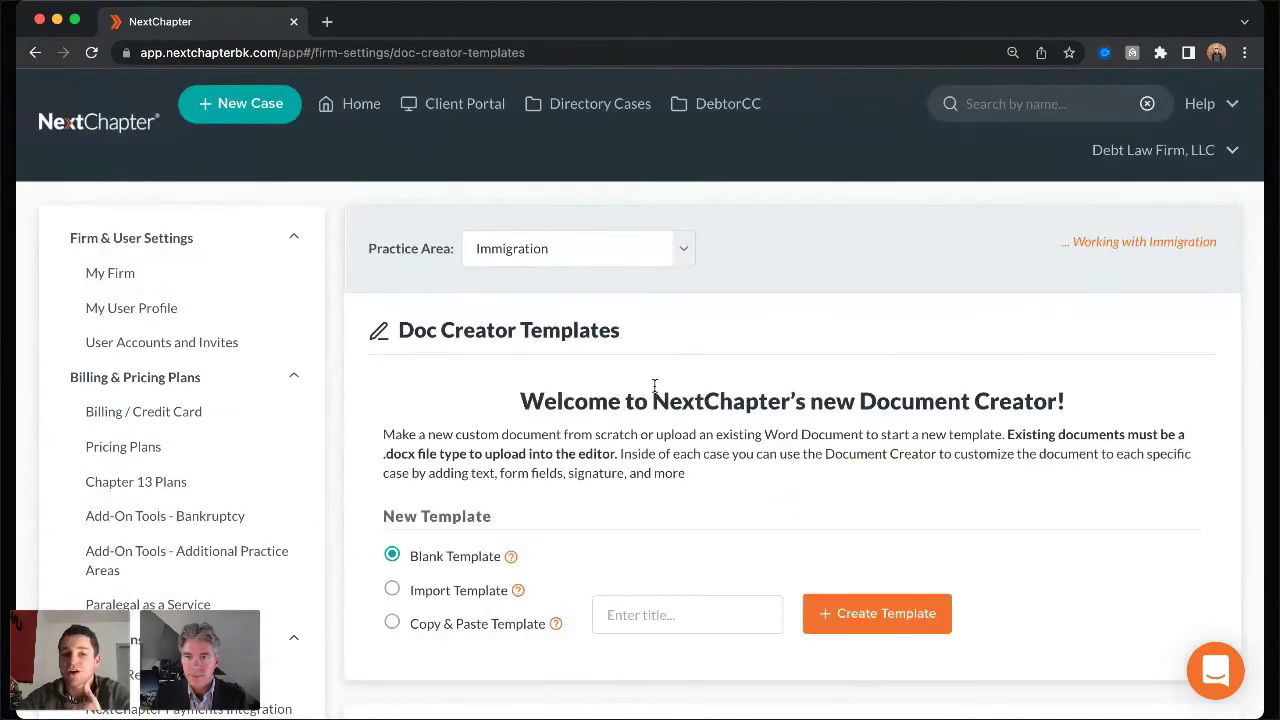
- Open the Flat Fee Agreement template for editing and confirm that it is for the Immigration practice area
scroll(411, 455, down, 10)
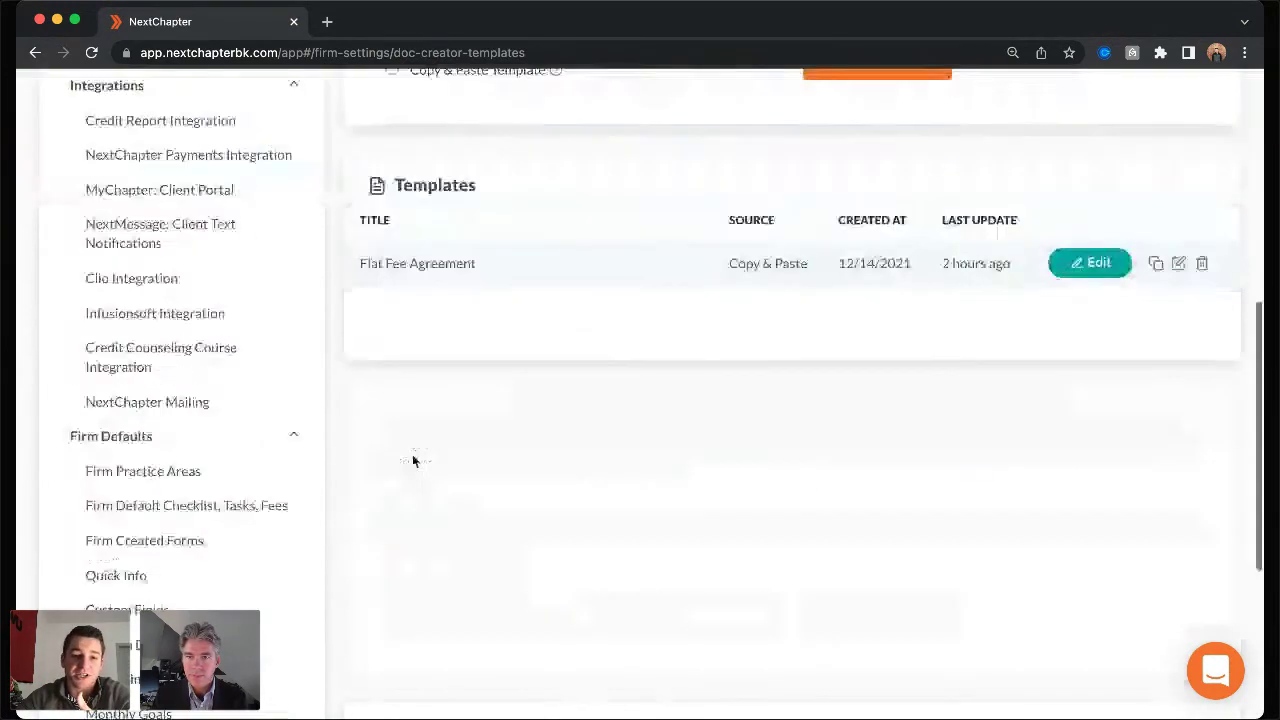
drag(498, 270, 352, 266)
click(522, 266)
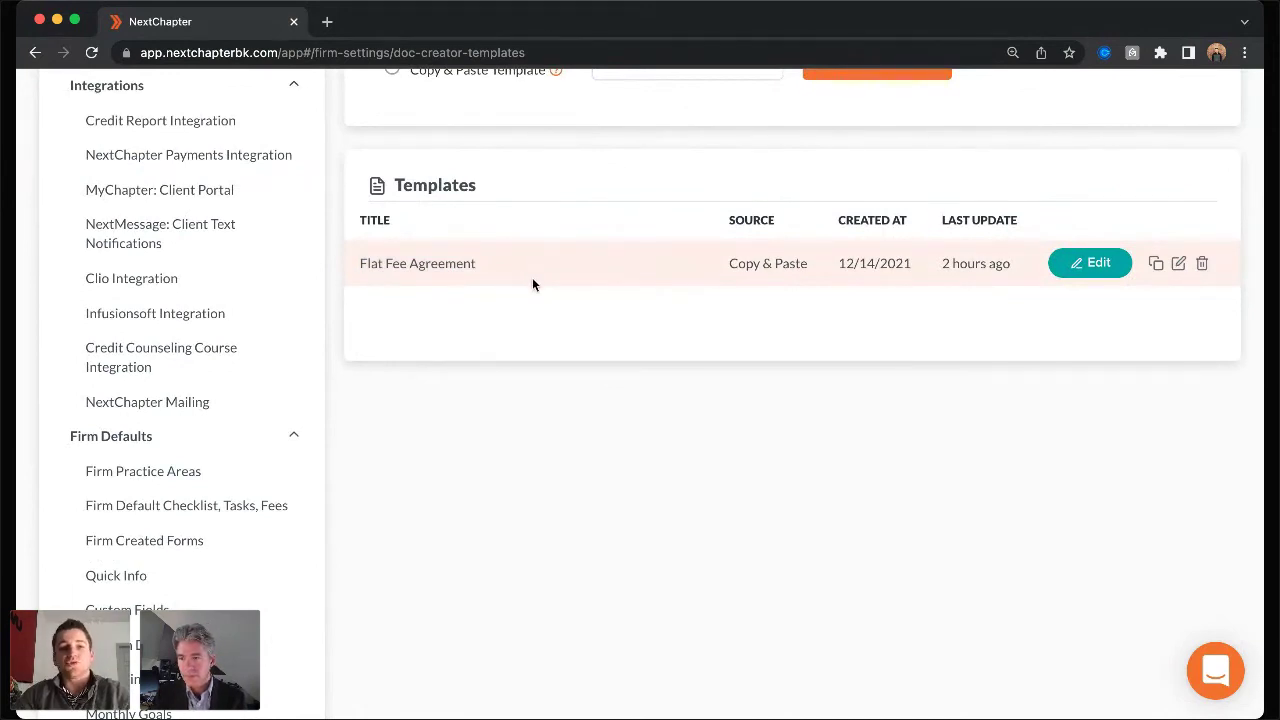
click(1068, 266)
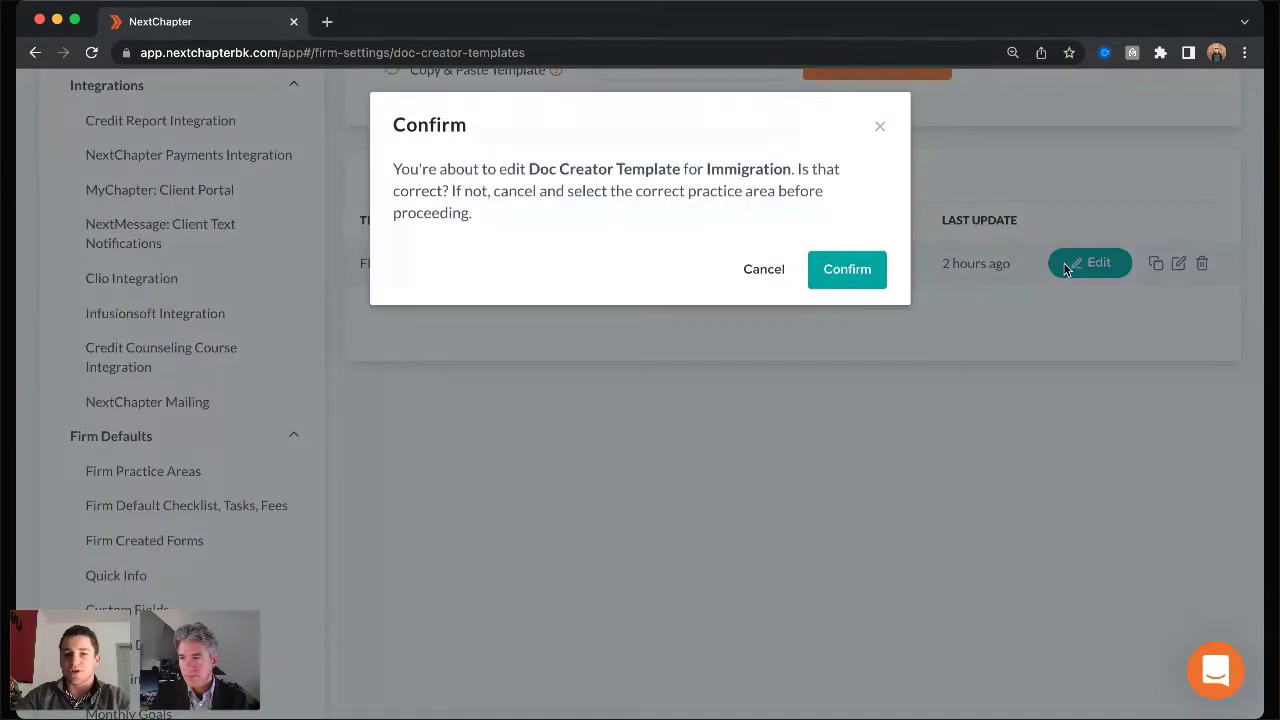
click(849, 270)
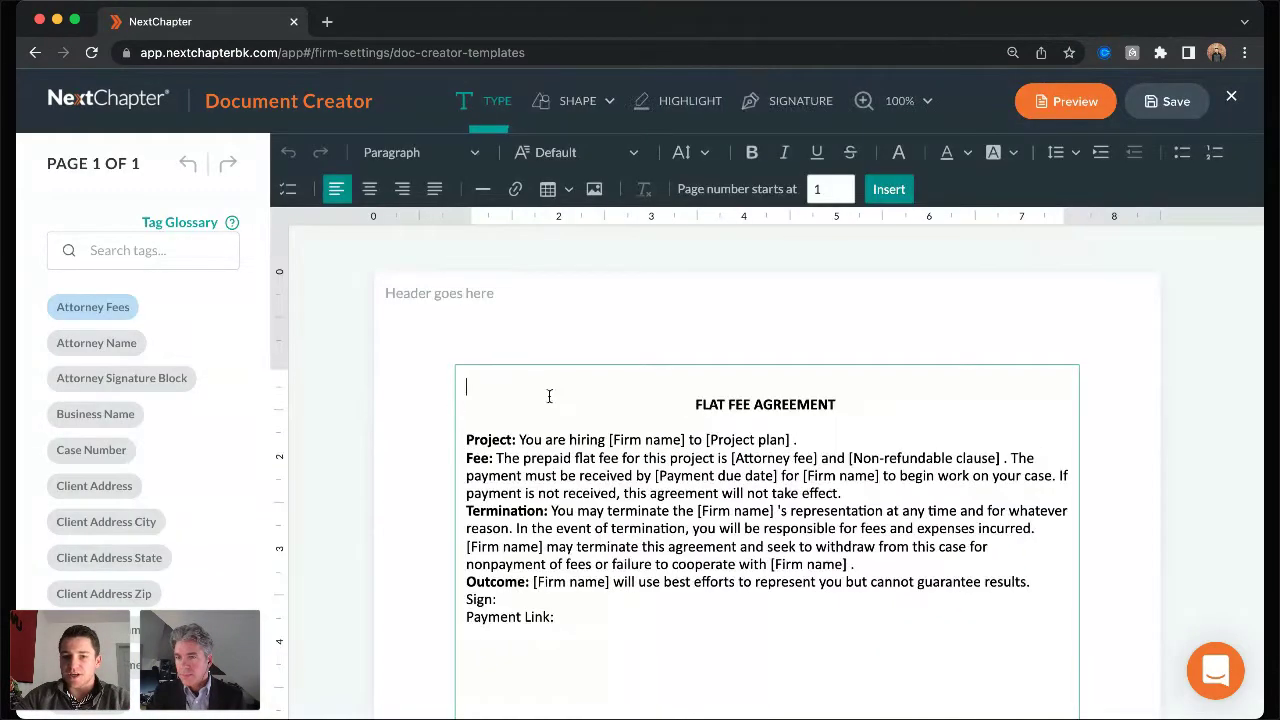
- Examine the Flat Fee Agreement's title and bracketed firm name placeholder, and look through the list of available tags
scroll(554, 397, down, 1)
drag(842, 322, 635, 320)
click(615, 325)
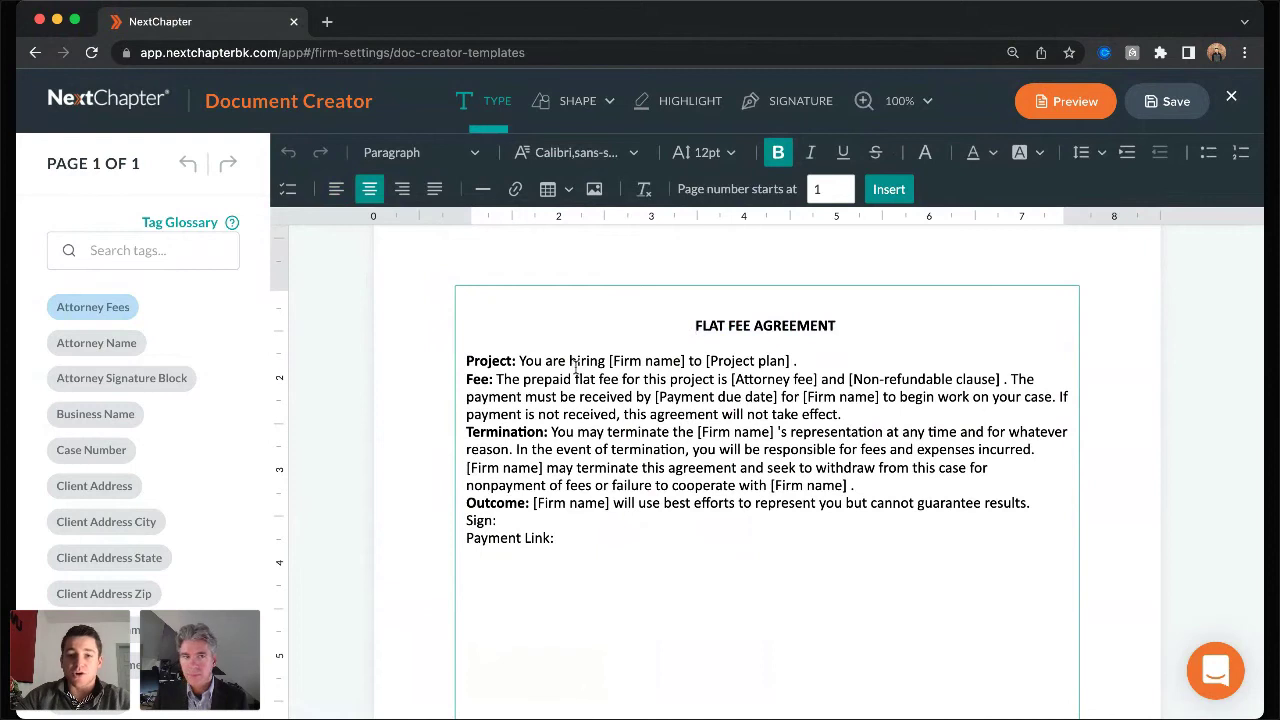
drag(689, 361, 610, 361)
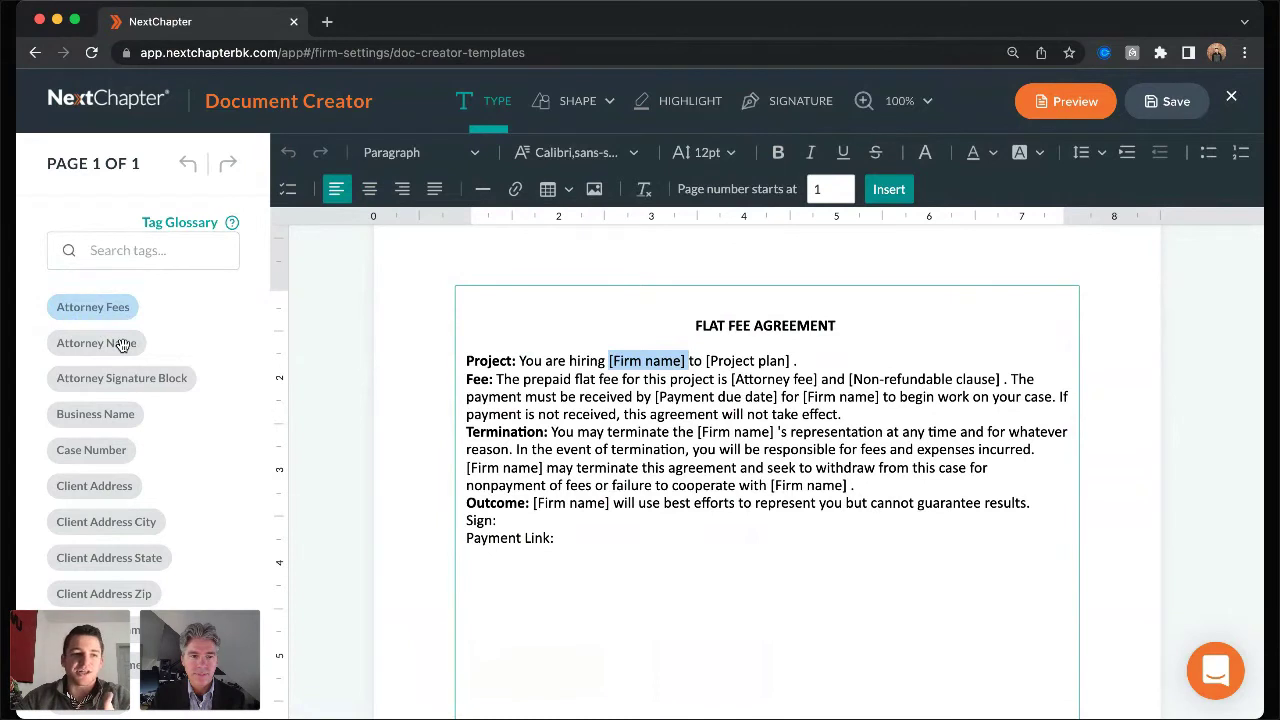
scroll(122, 344, down, 8)
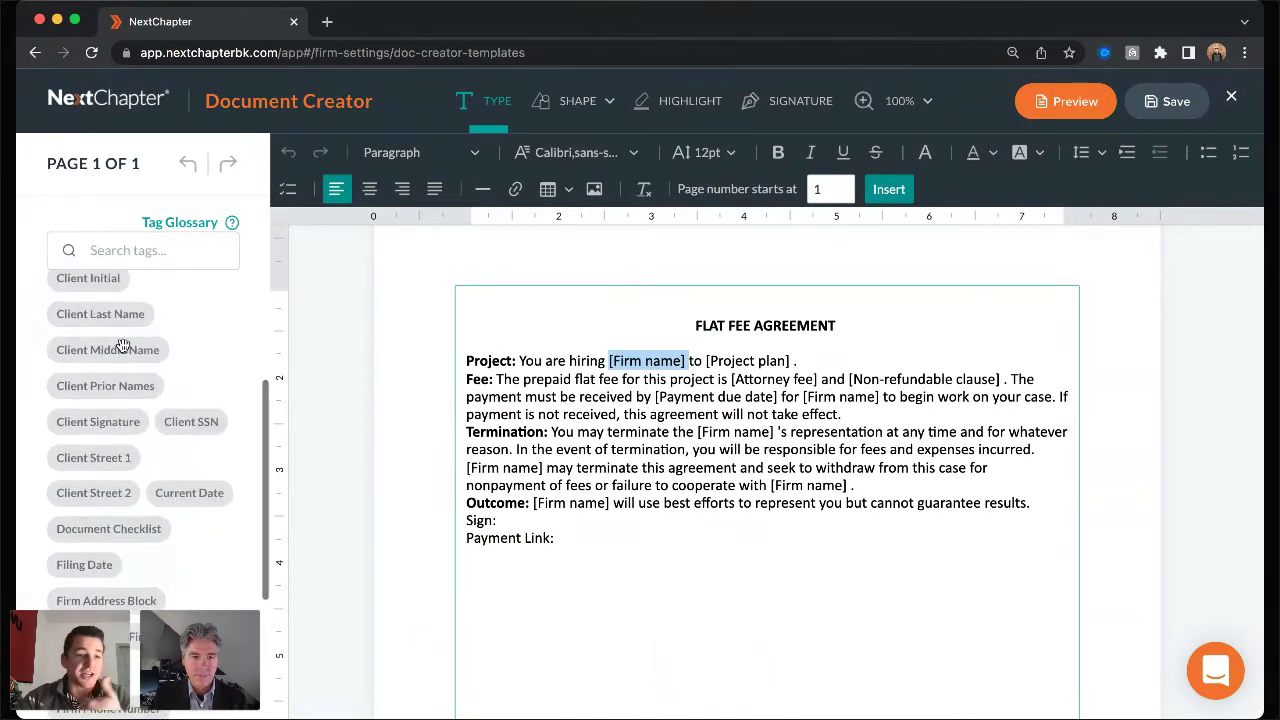
scroll(120, 345, up, 8)
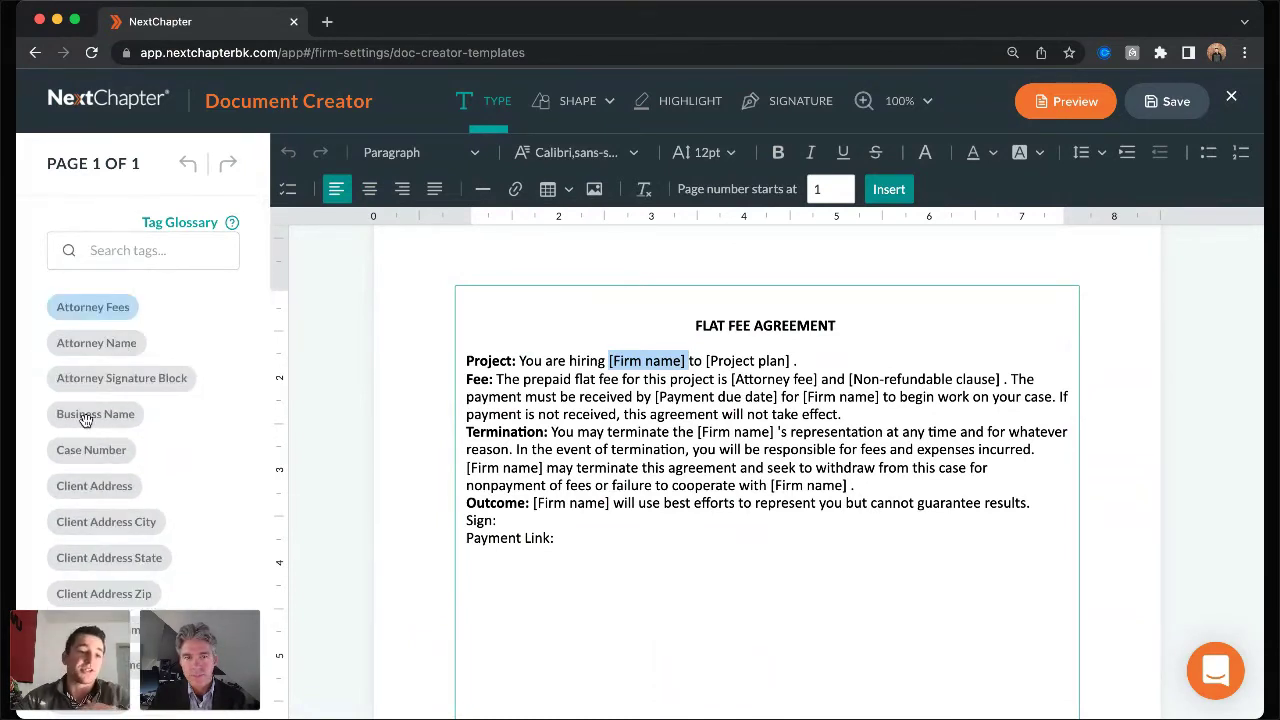
scroll(86, 418, down, 4)
scroll(86, 418, up, 4)
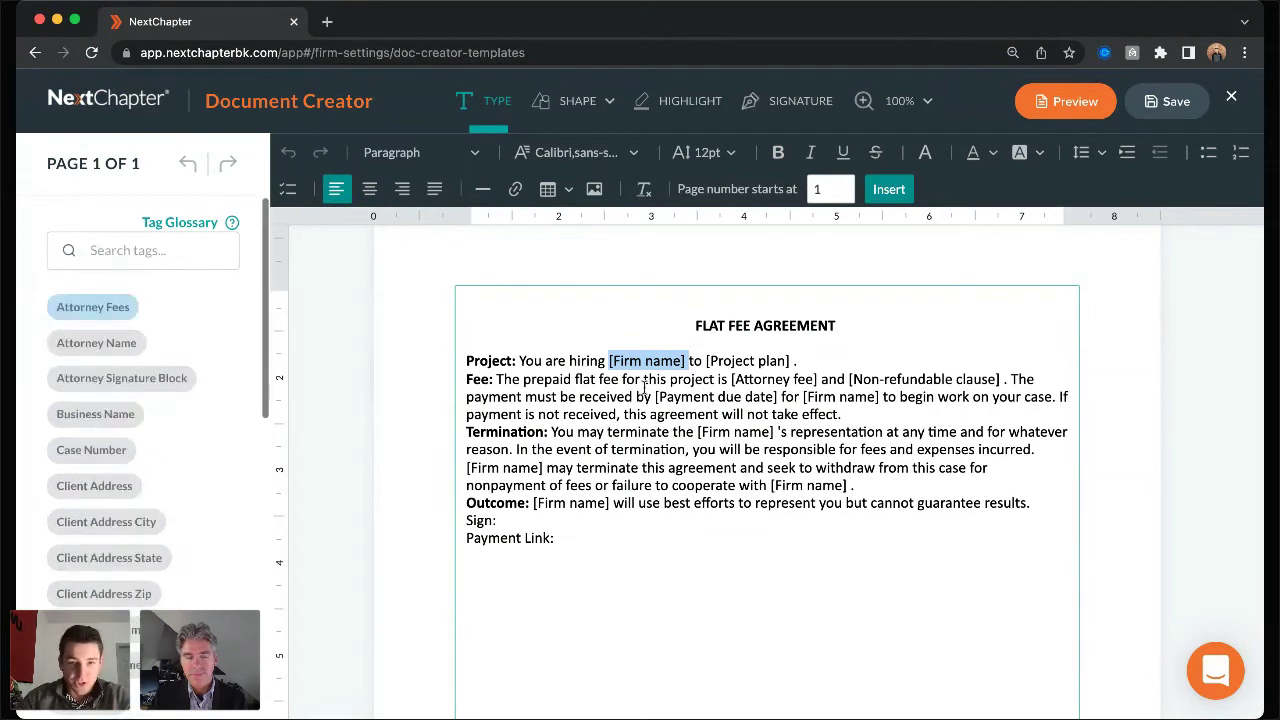
- Find the Firm Name tag and insert it right after the [Firm name] placeholder in the Project paragraph
click(684, 361)
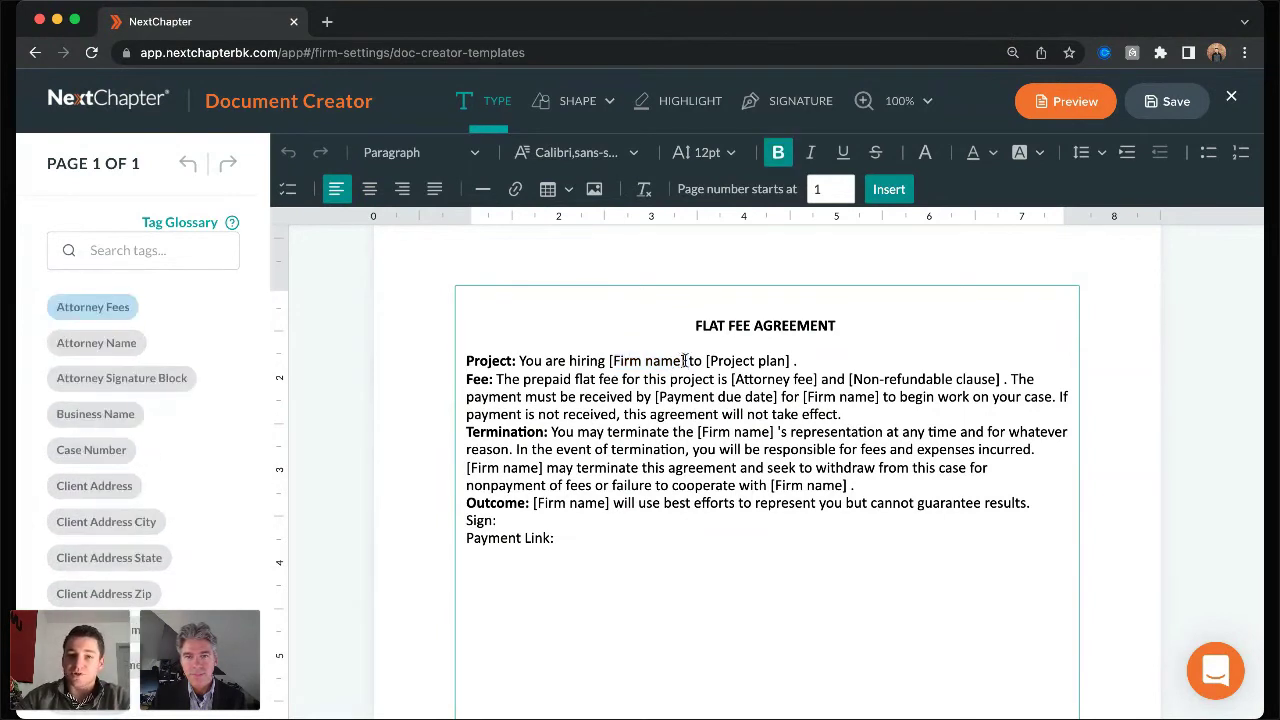
click(145, 242)
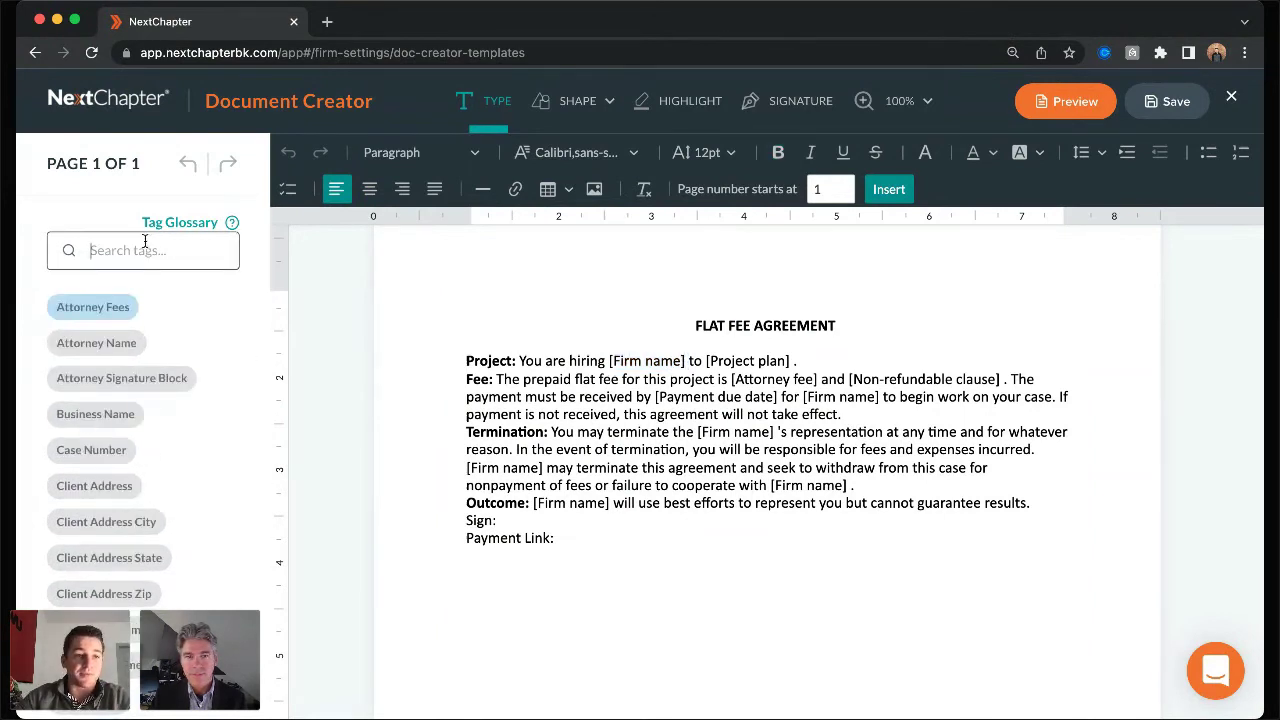
text(firm name)
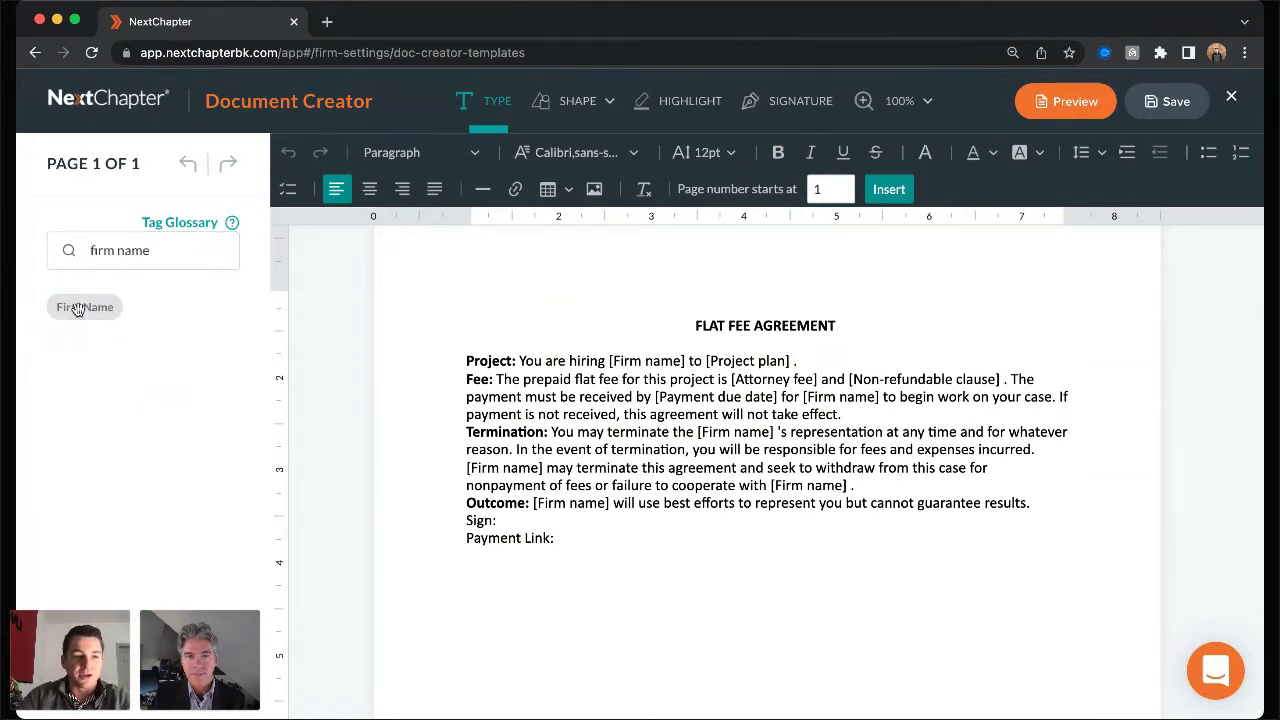
drag(77, 306, 685, 363)
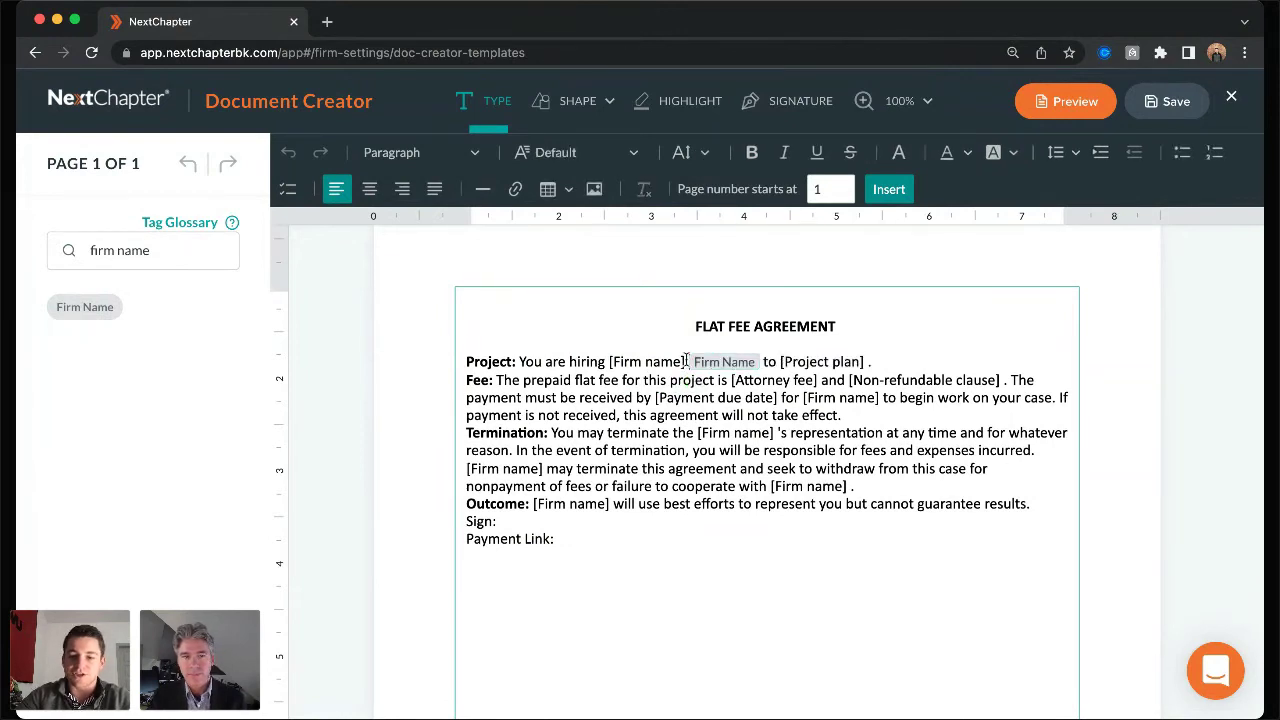
- Delete the bracketed [Firm name] placeholder in front of the inserted tag in the Project paragraph
click(686, 361)
key(BackSpace)
key(BackSpace)
key(BackSpace)
key(BackSpace)
key(BackSpace)
key(BackSpace)
key(BackSpace)
key(BackSpace)
key(BackSpace)
key(BackSpace)
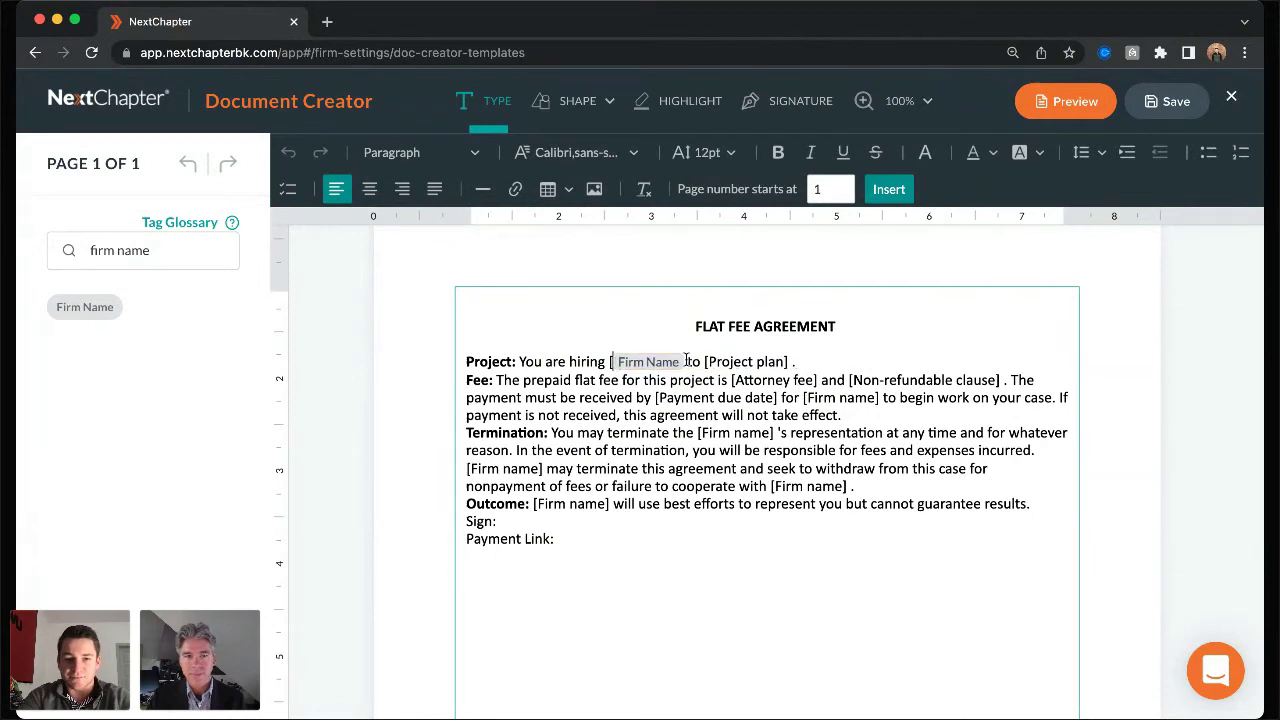
key(BackSpace)
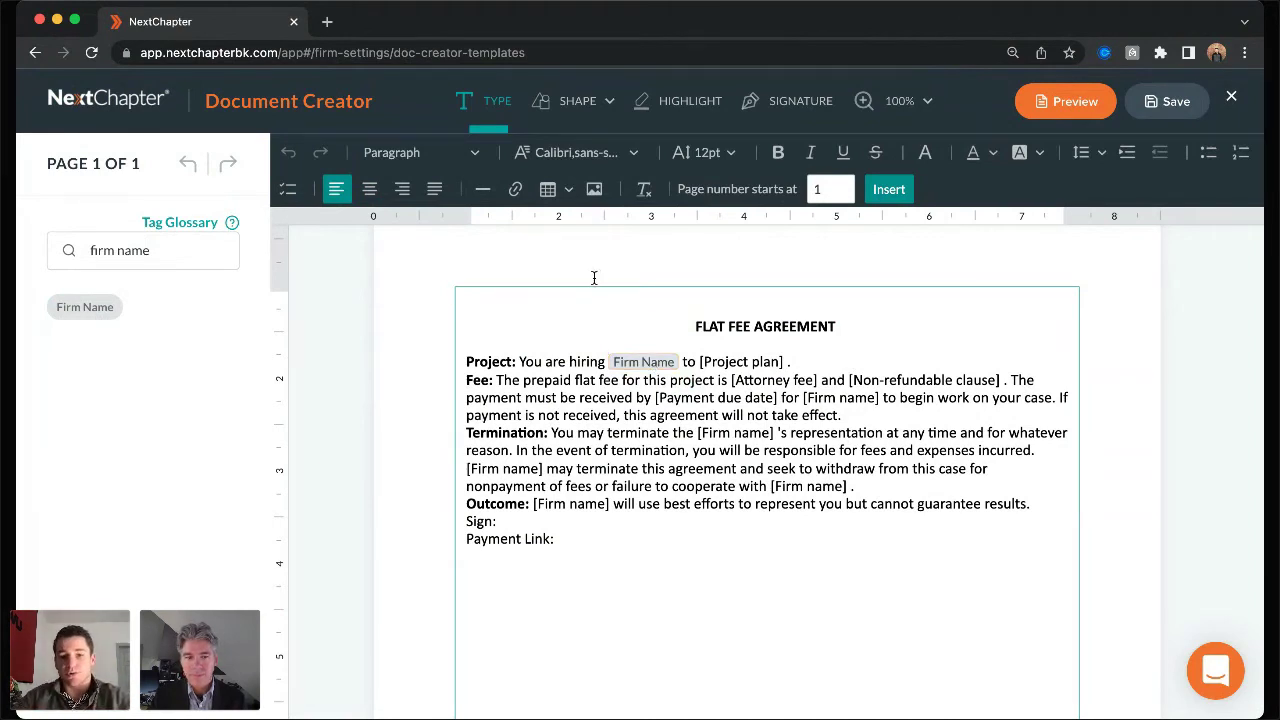
click(860, 321)
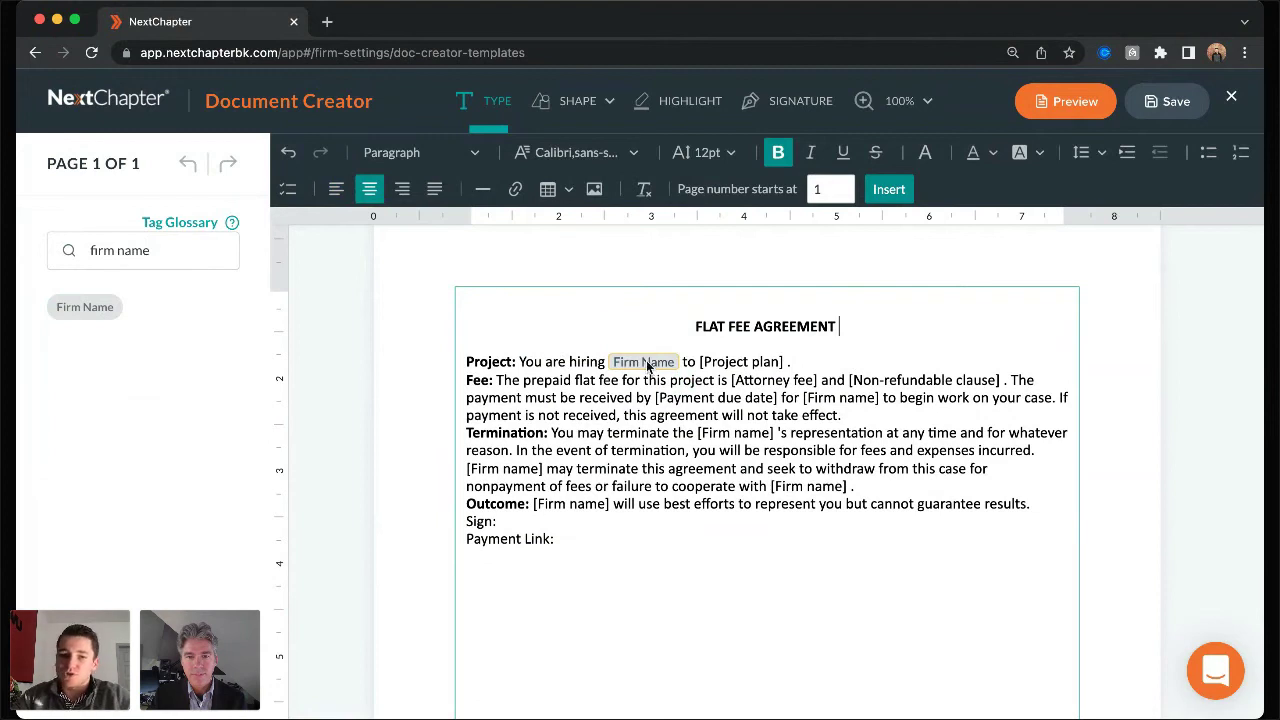
- Copy the Firm Name tag from the Project paragraph and replace the first [Firm name] placeholder in the Termination paragraph with it
click(788, 437)
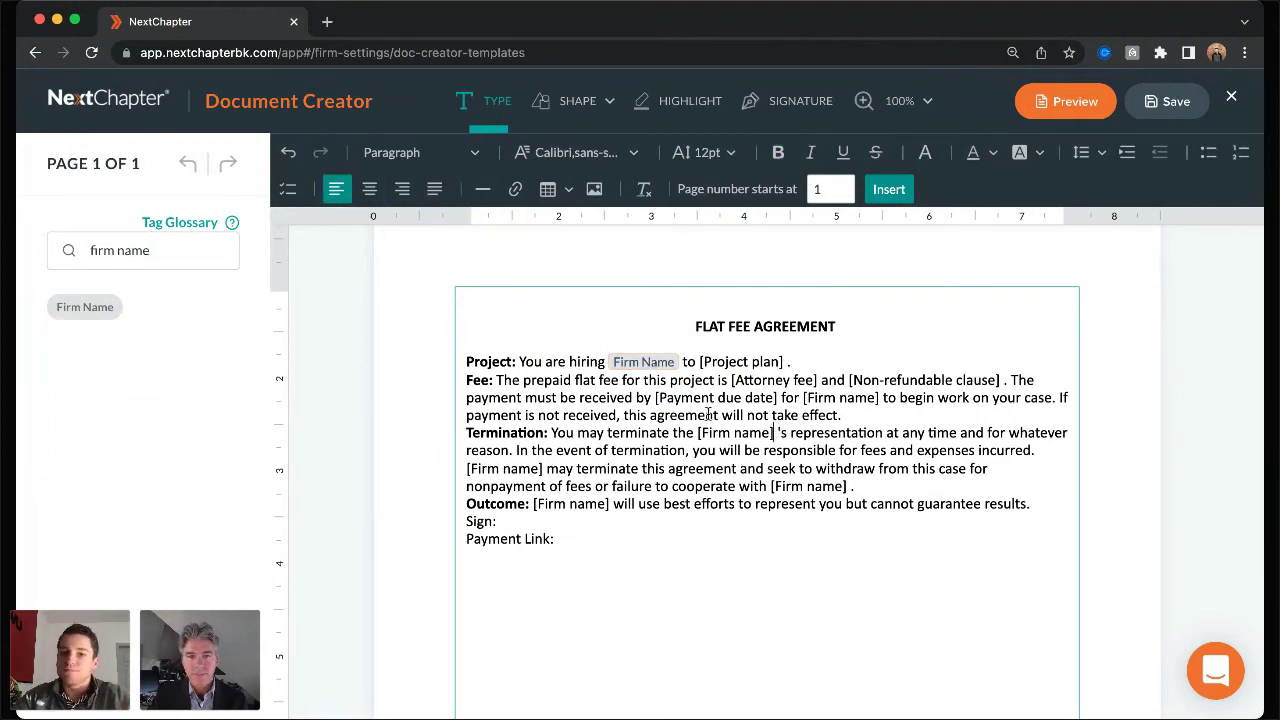
click(643, 363)
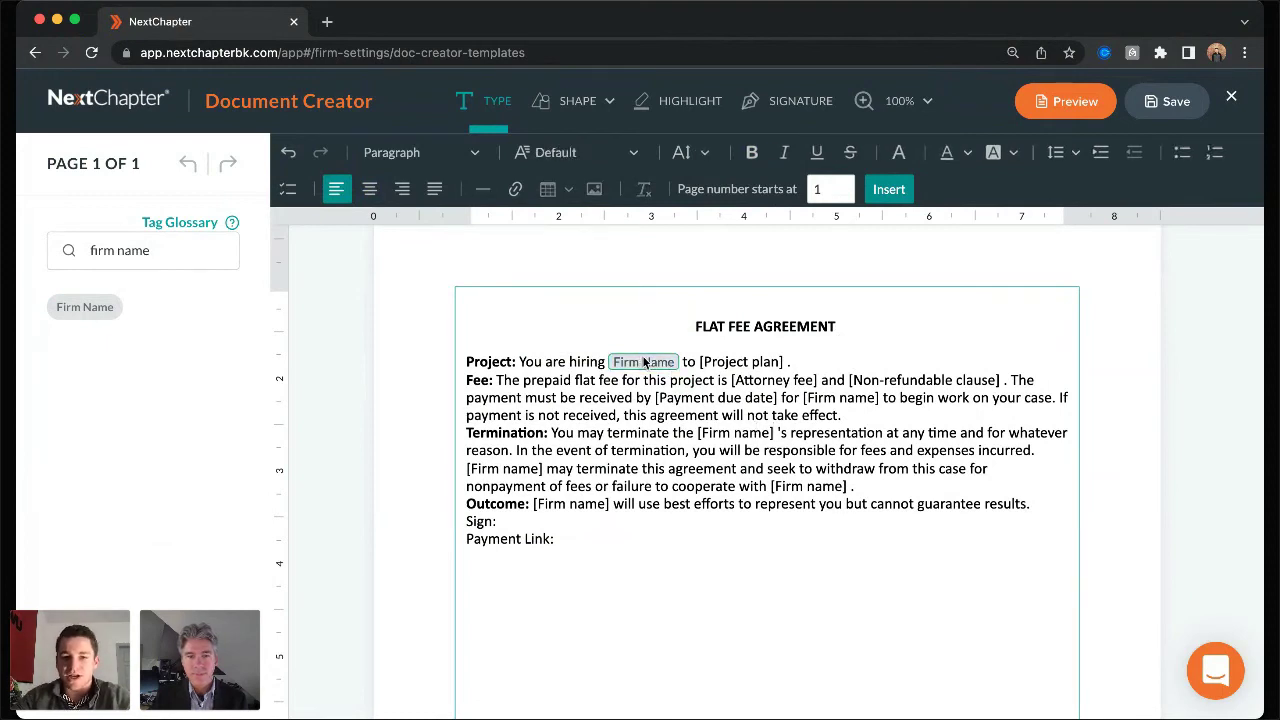
click(776, 432)
key(ctrl+v)
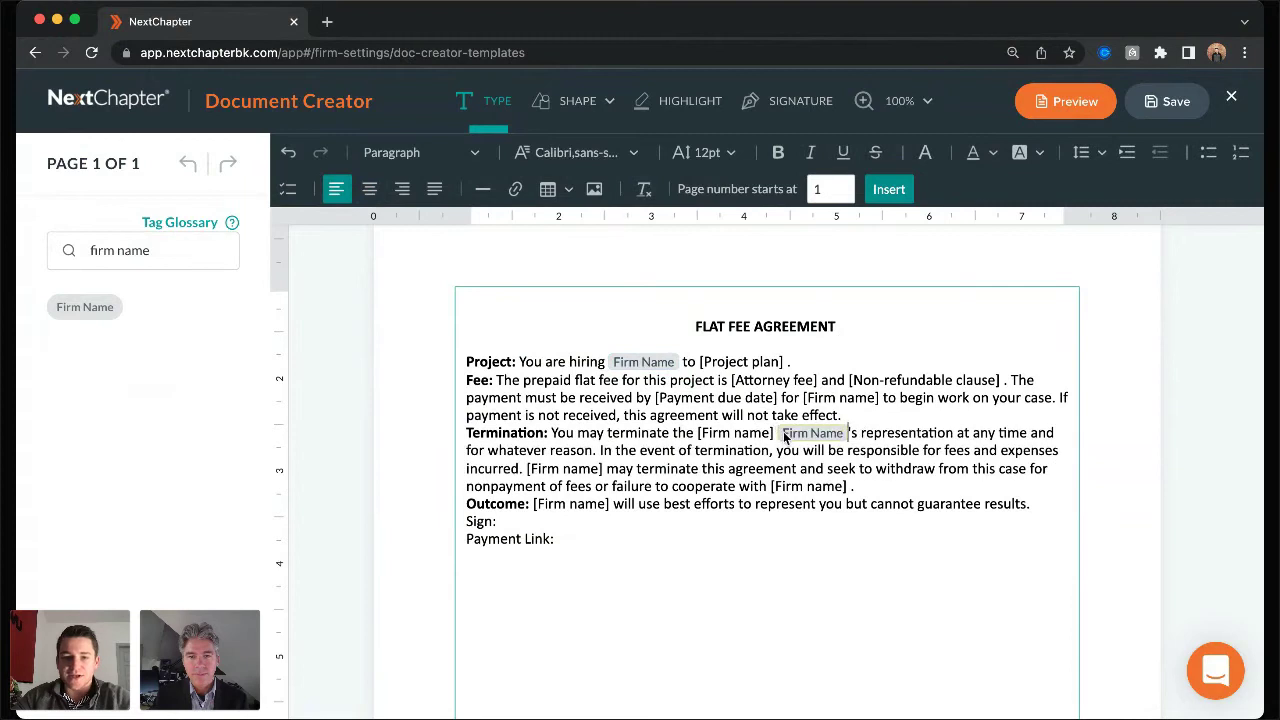
drag(776, 432, 697, 432)
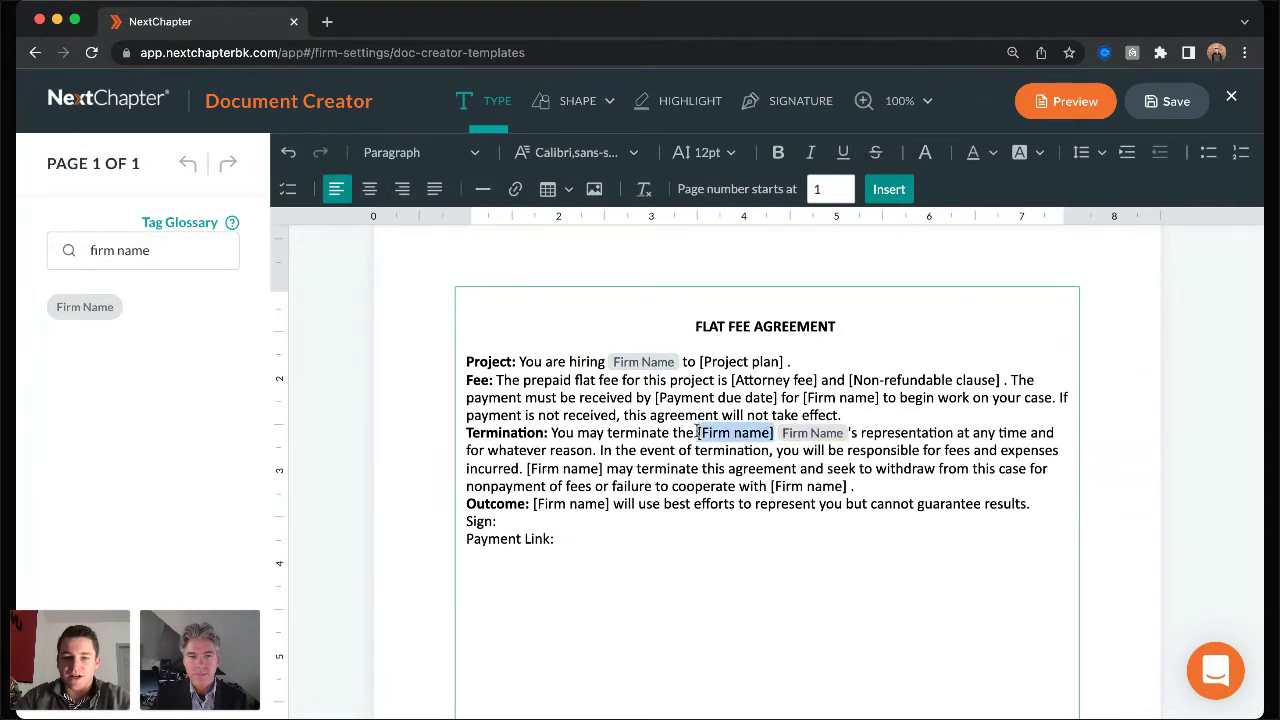
key(BackSpace)
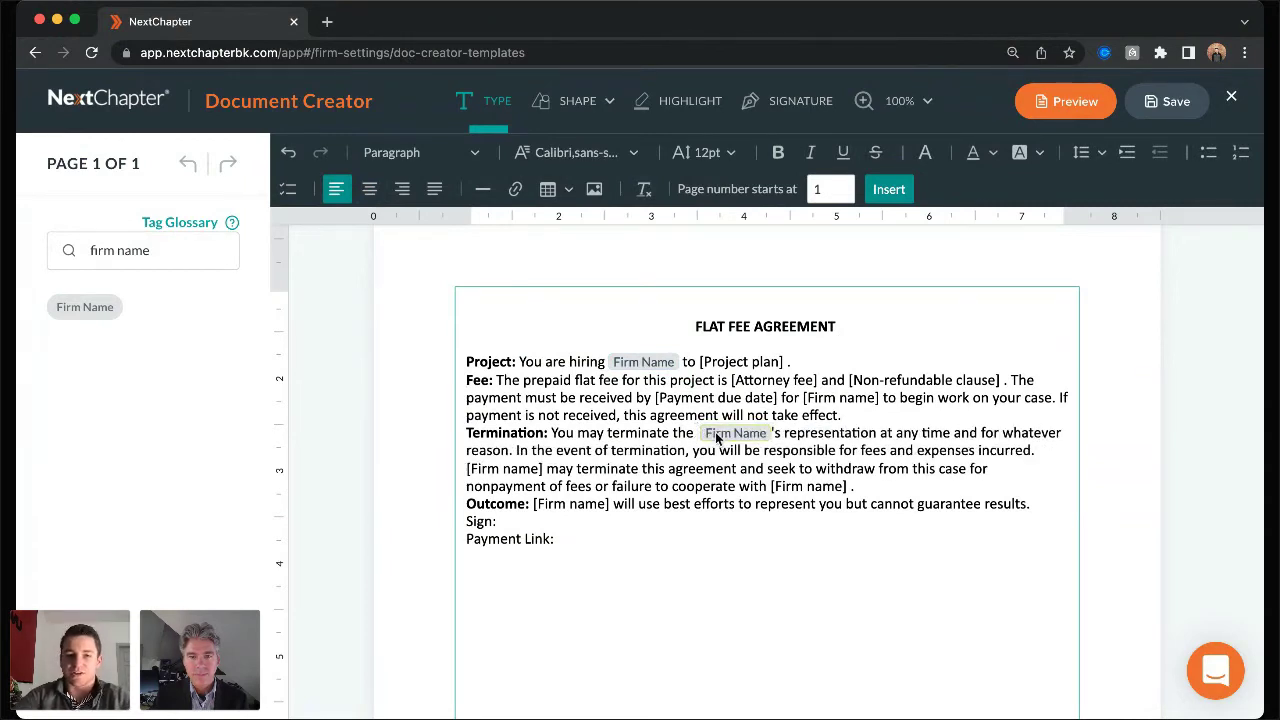
key(BackSpace)
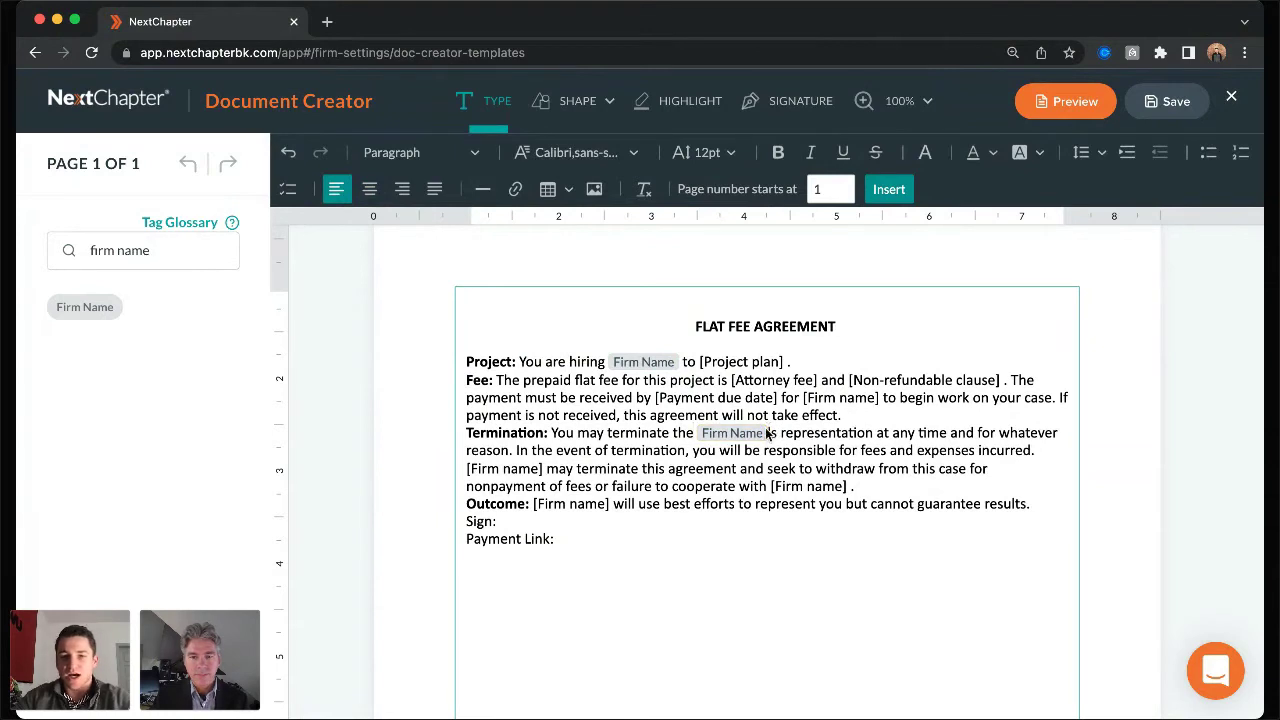
- Replace the remaining [Firm name] placeholders in the Fee, Termination and Outcome paragraphs with the copied Firm Name tag
drag(881, 397, 804, 397)
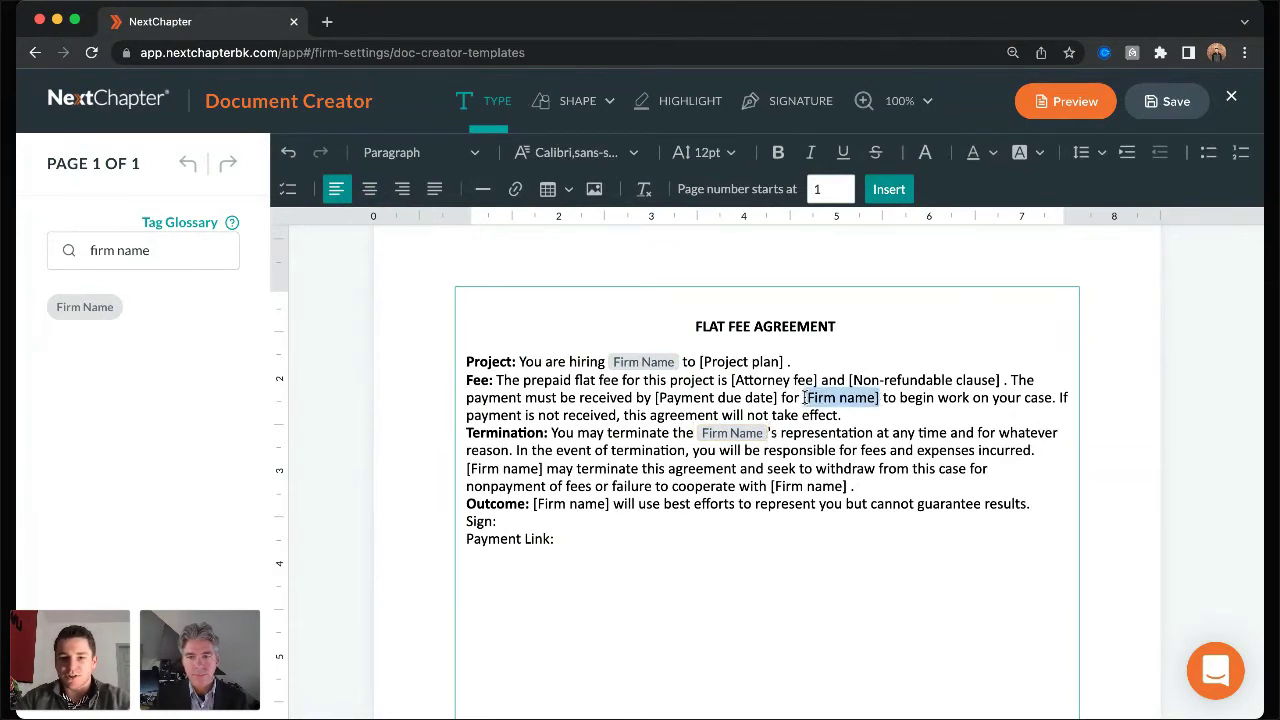
key(ctrl+v)
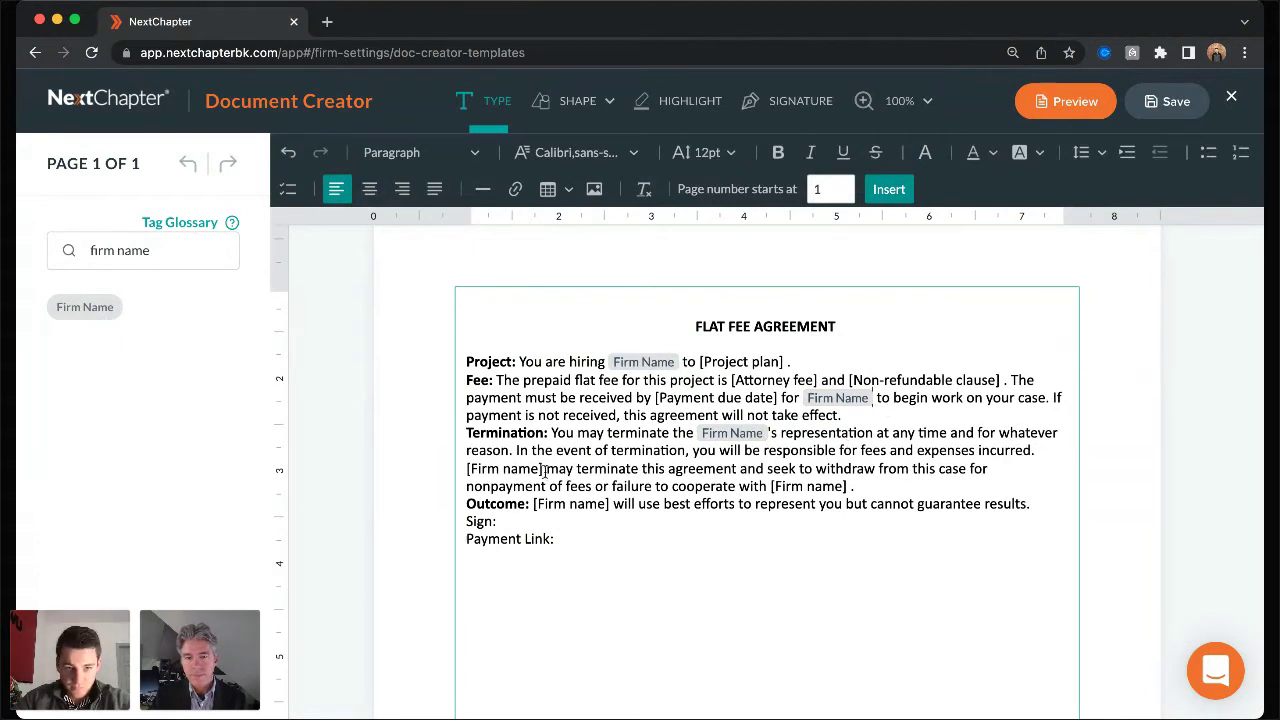
drag(544, 468, 466, 468)
key(ctrl+v)
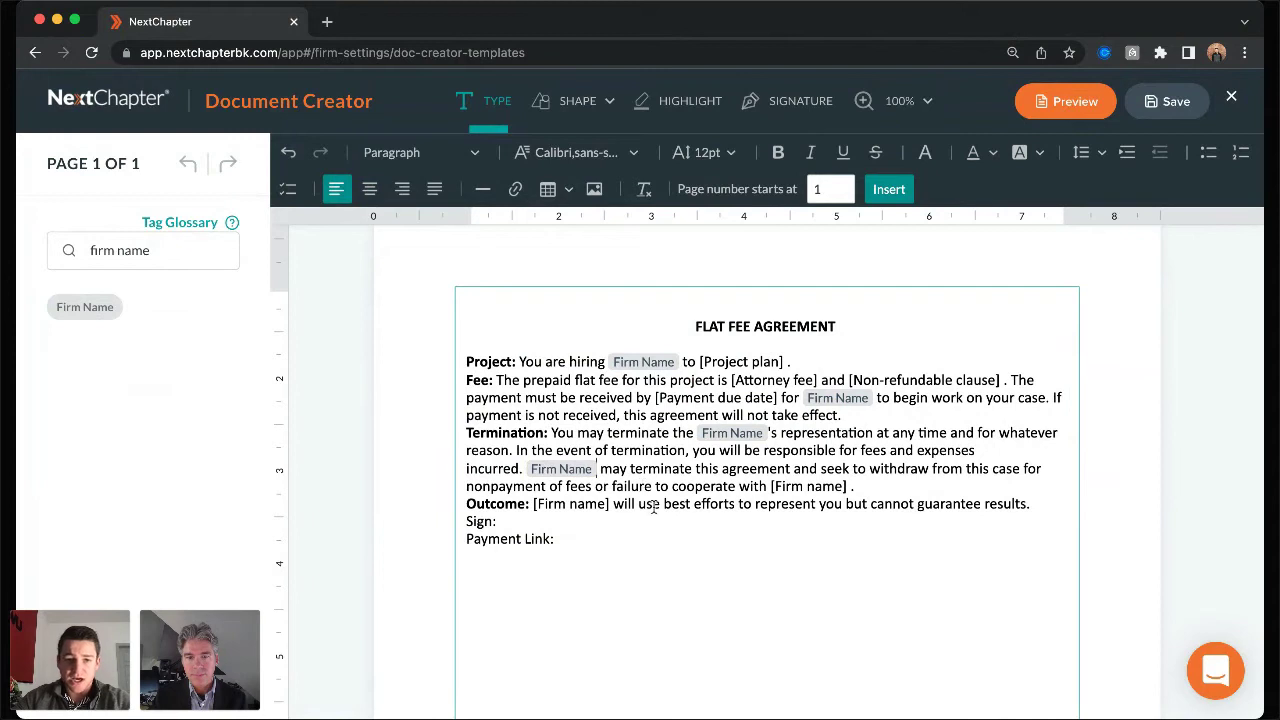
drag(608, 504, 535, 504)
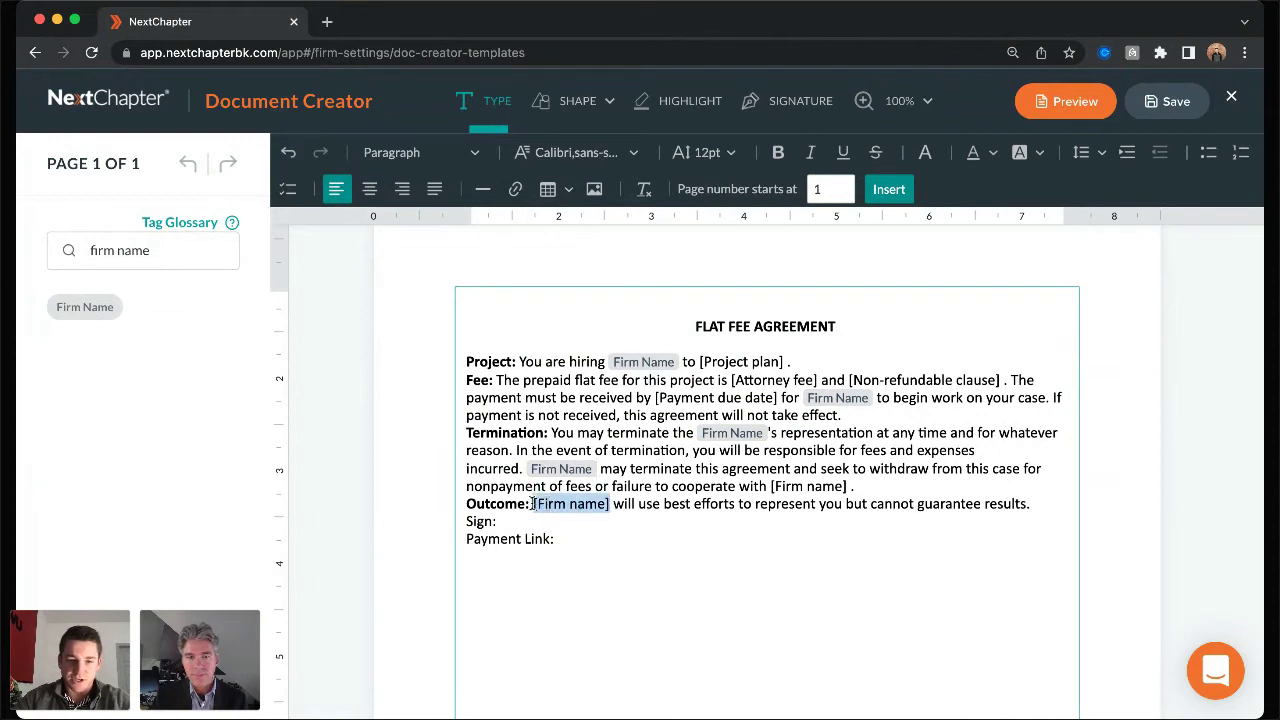
key(ctrl+v)
click(752, 541)
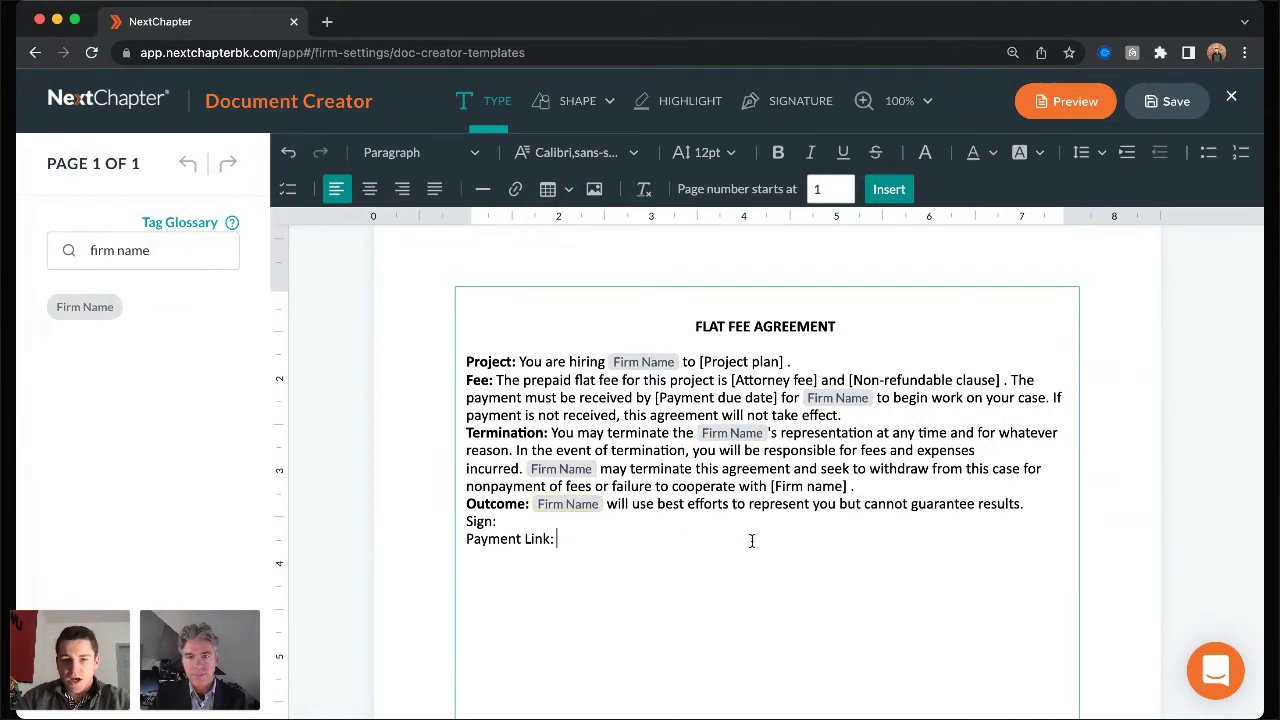
drag(848, 487, 770, 487)
key(ctrl+v)
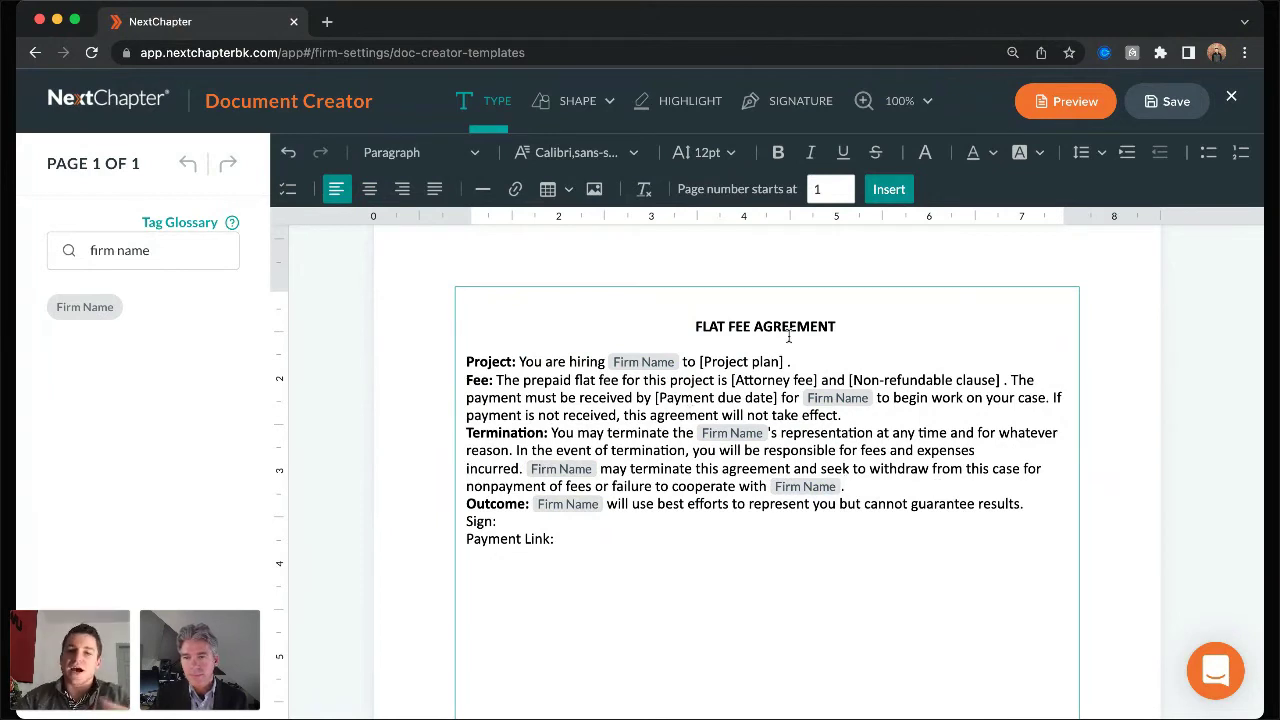
- Find the Project Plan tag and replace the [Project plan] placeholder in the Project paragraph with it, without a stray space before the period
triple_click(145, 249)
key(BackSpace)
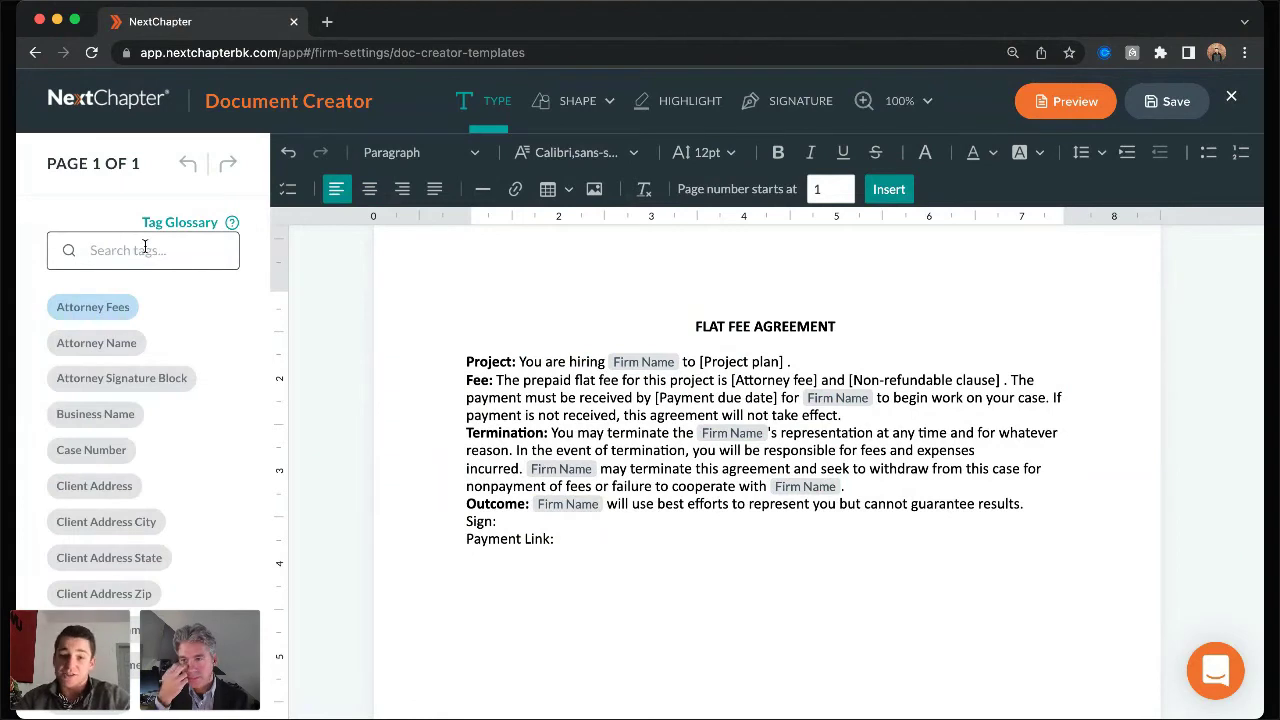
click(789, 361)
click(789, 361)
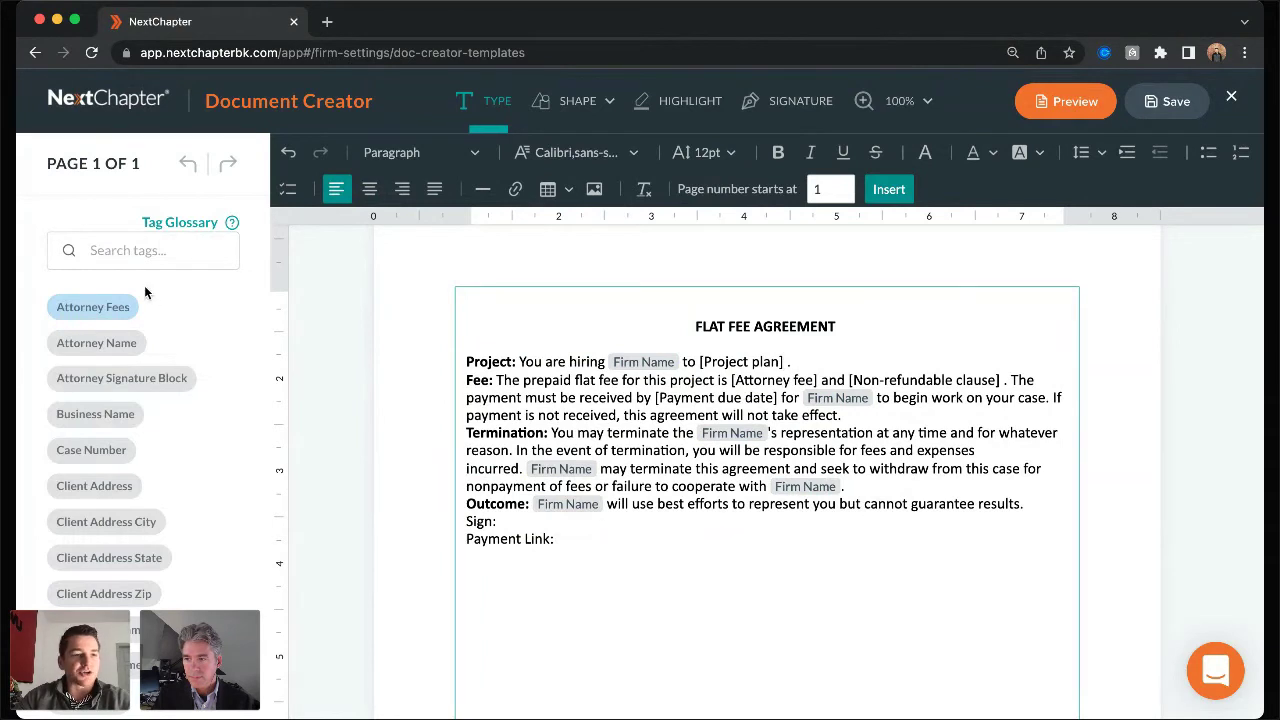
click(127, 254)
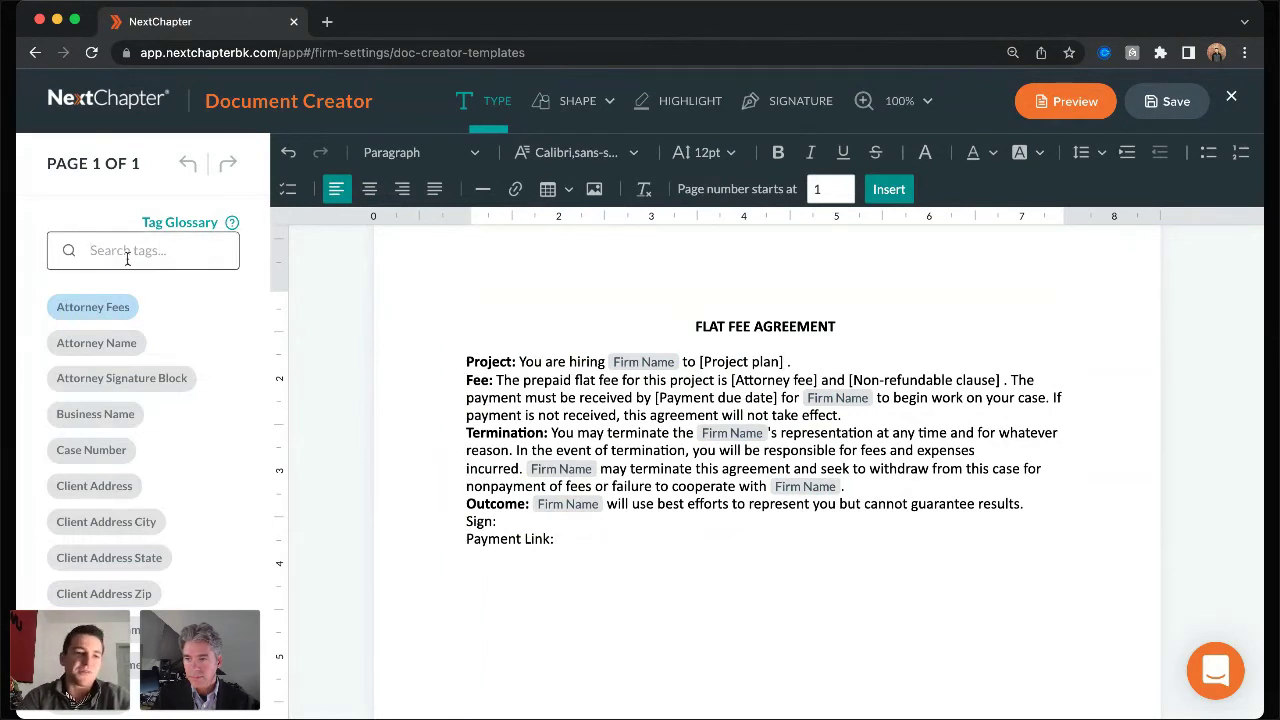
scroll(147, 348, down, 10)
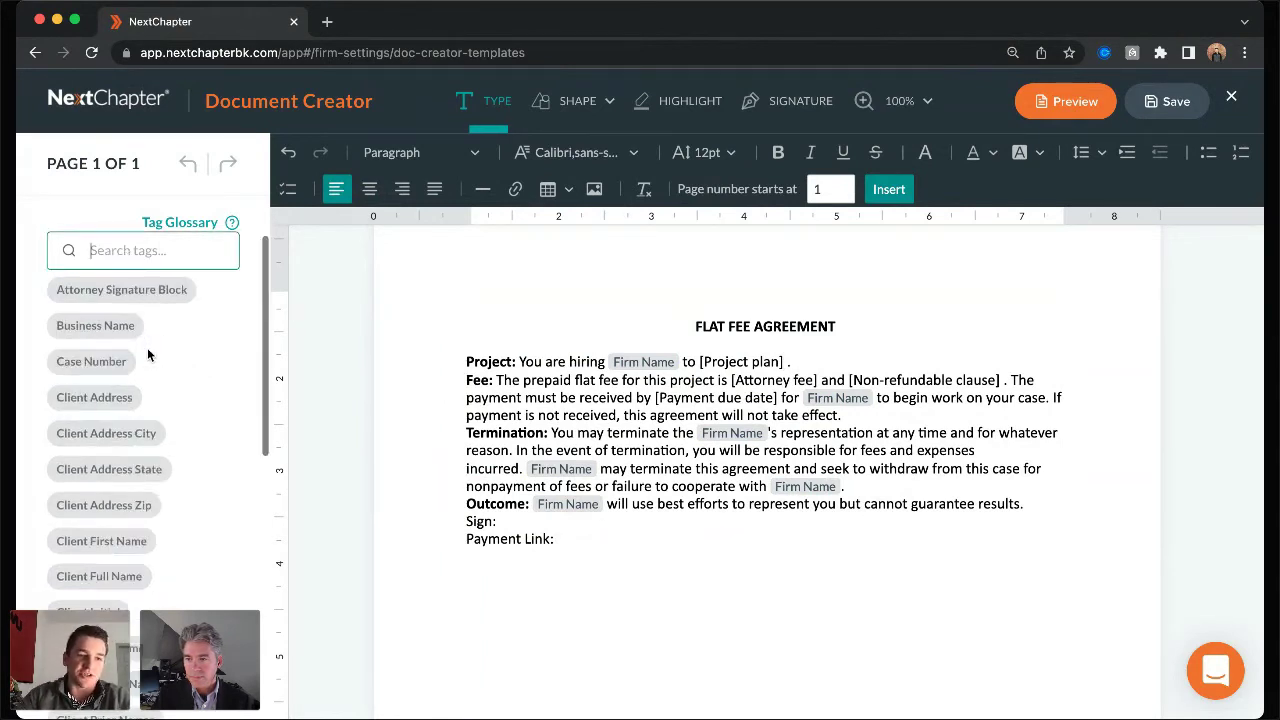
scroll(147, 348, up, 10)
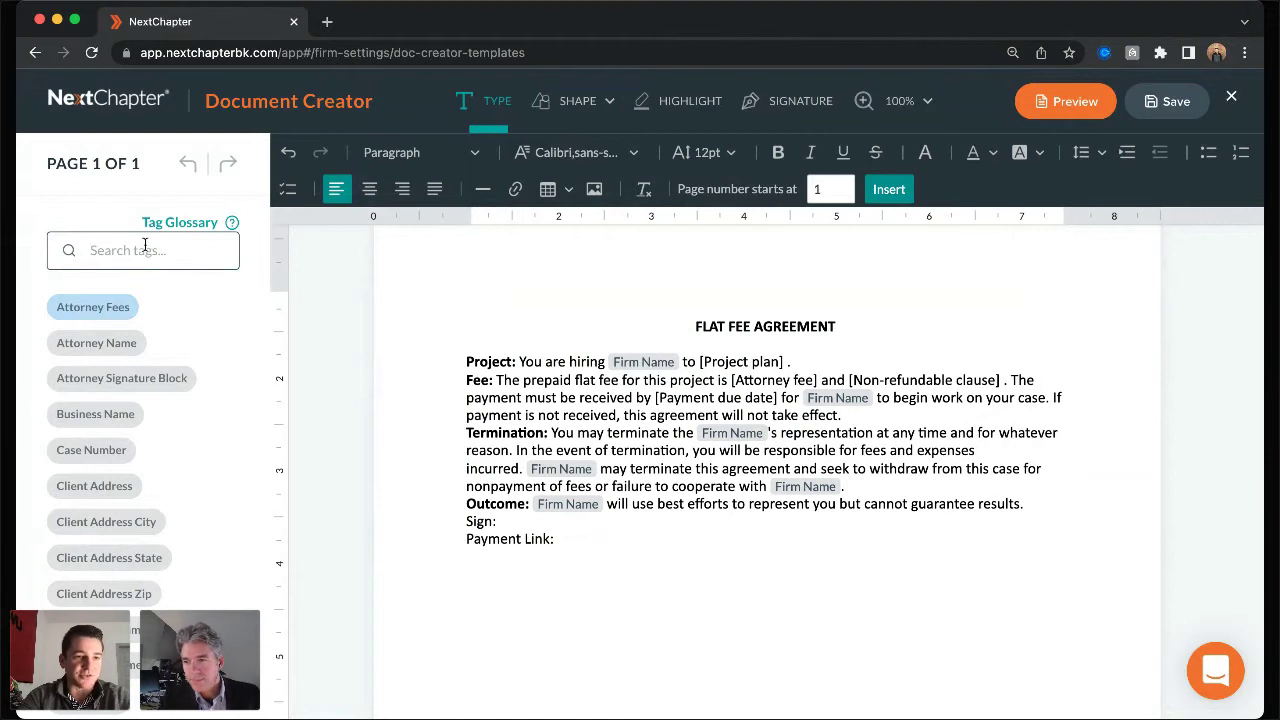
text(project)
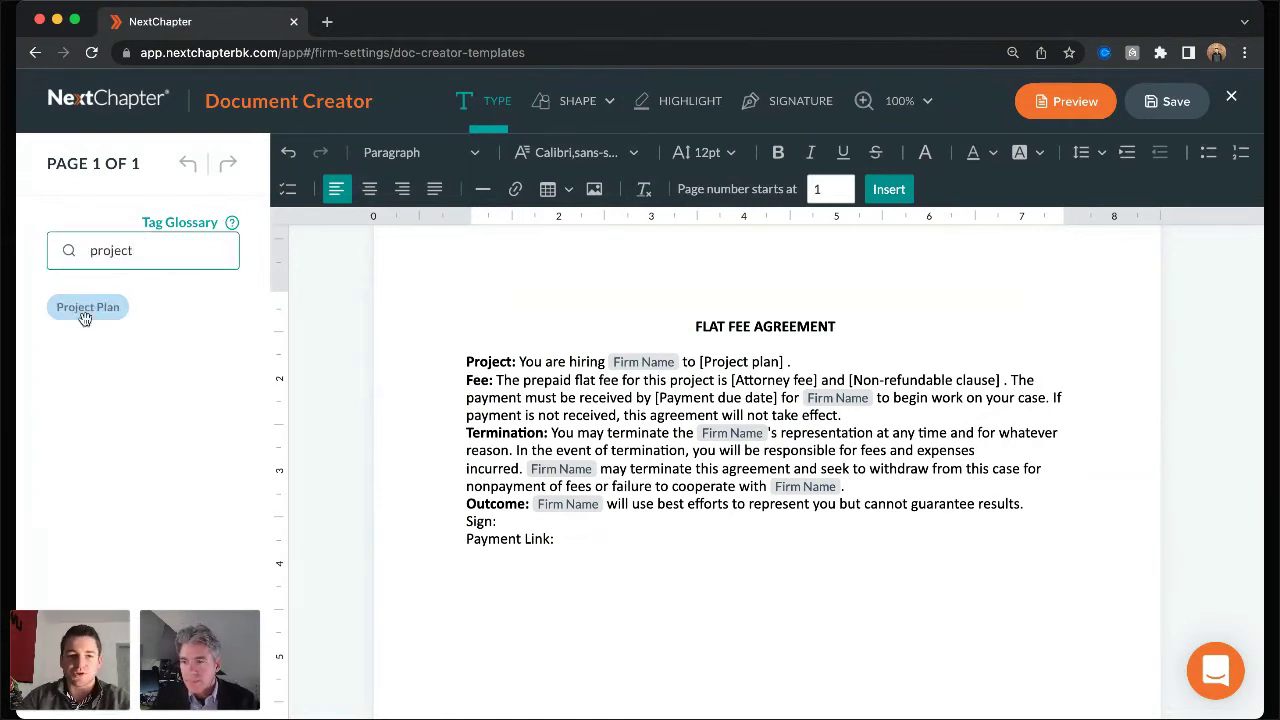
drag(86, 307, 698, 362)
key(BackSpace)
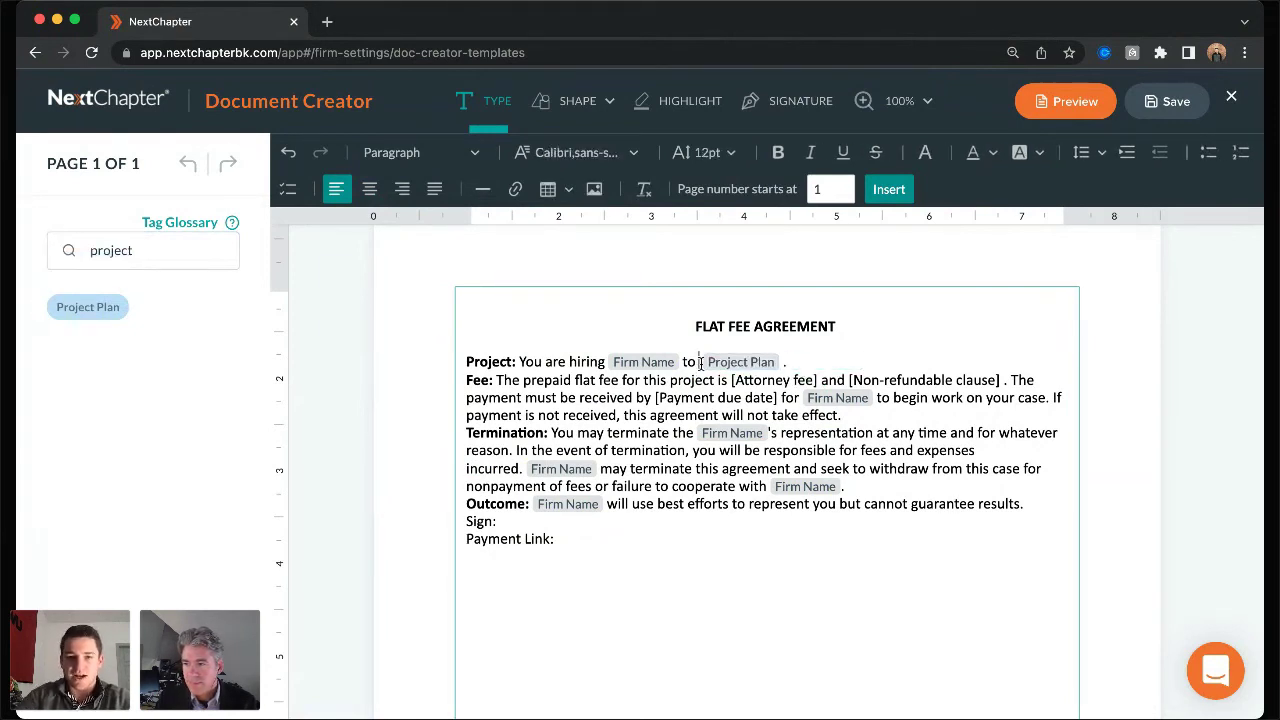
key(BackSpace)
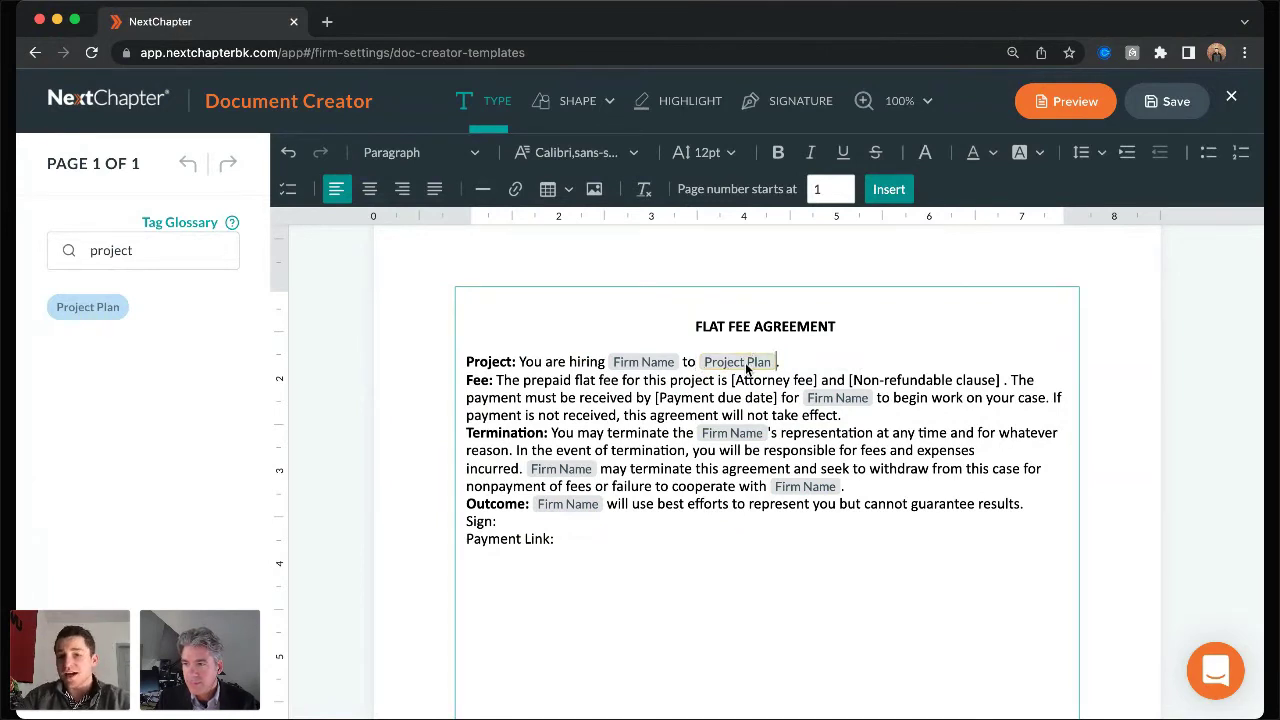
- Find the Attorney Fees tag and replace the [Attorney fee] placeholder in the Fee paragraph with it
double_click(141, 249)
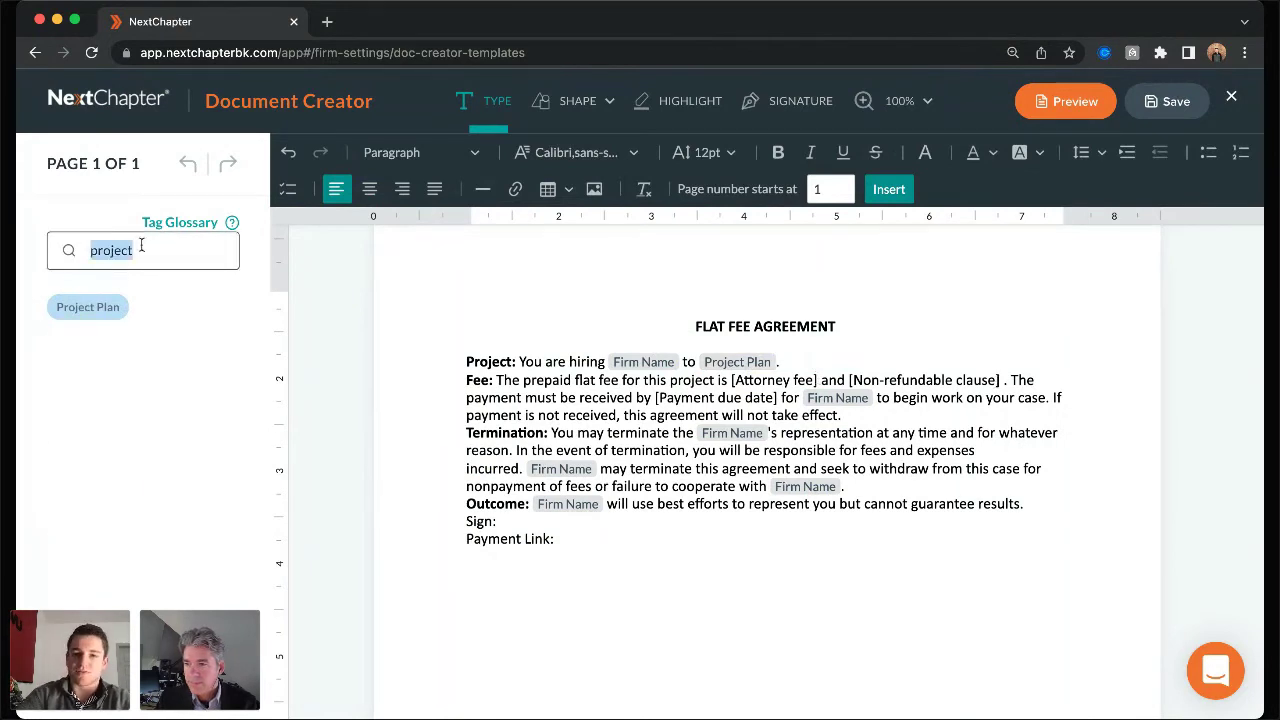
key(BackSpace)
text(Attorn)
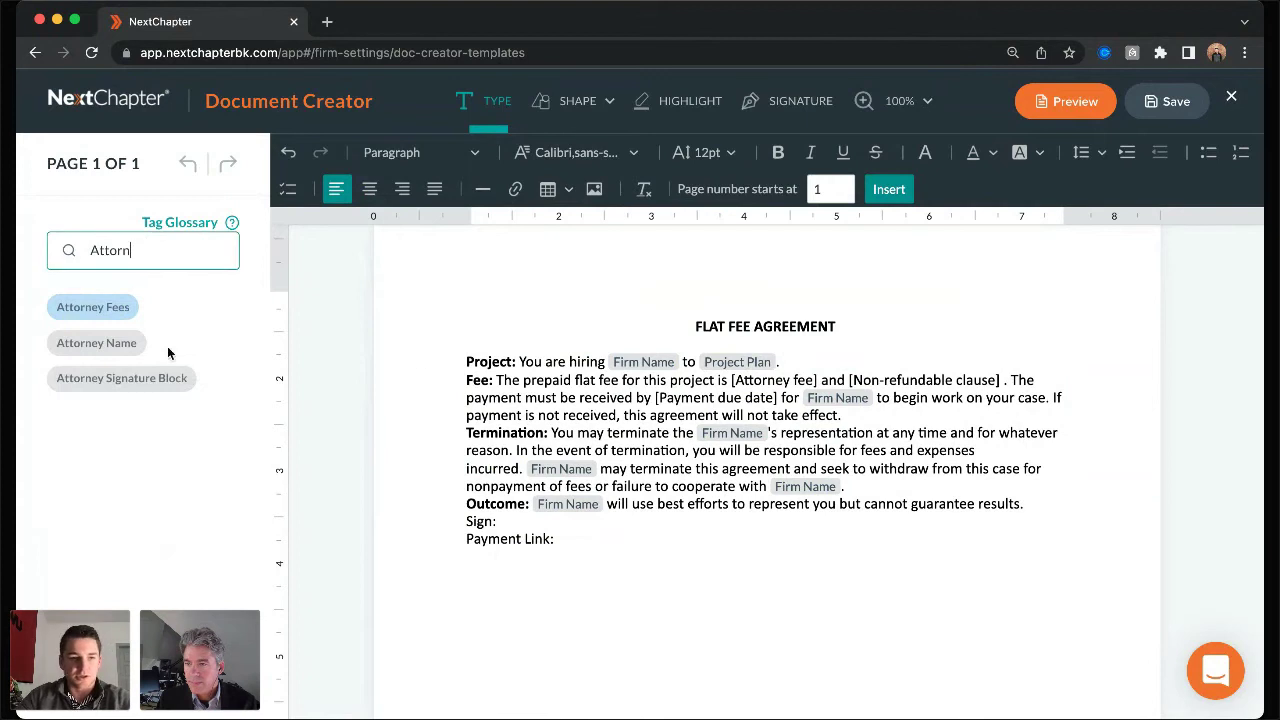
drag(100, 307, 732, 381)
double_click(804, 380)
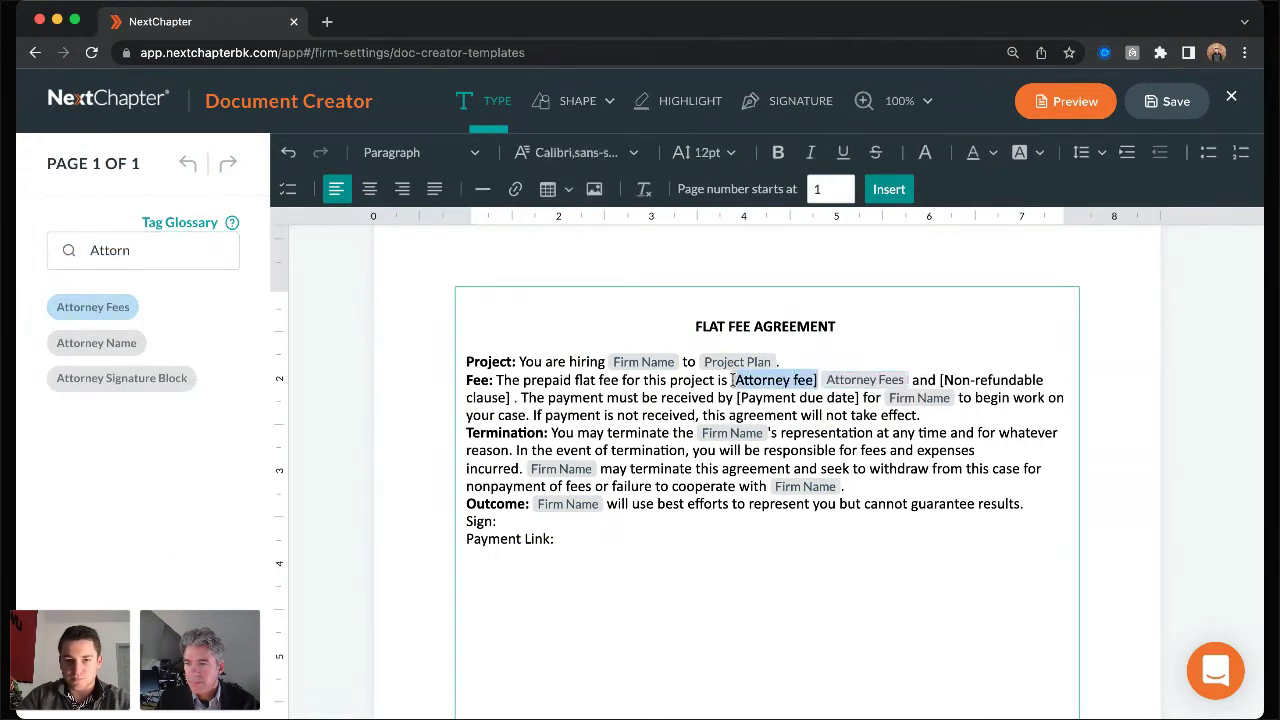
key(BackSpace)
key(BackSpace)
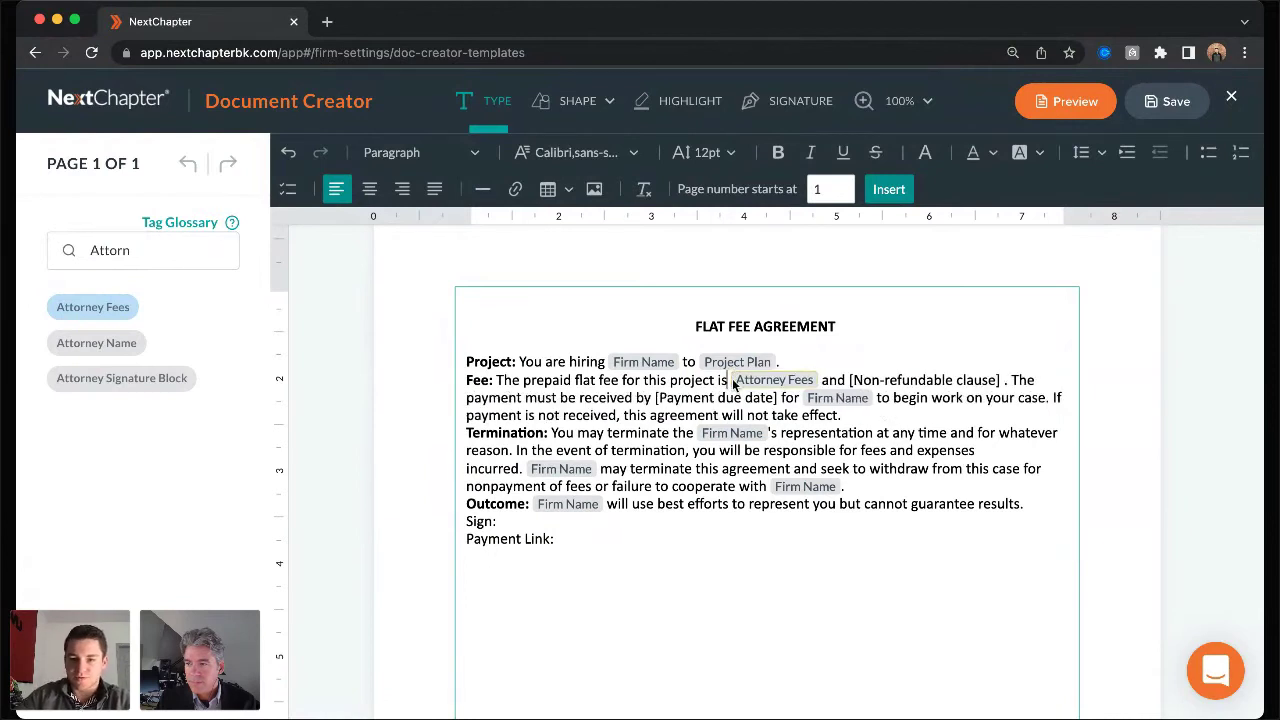
- Find the Non-Refundable Clause tag and replace the [Non-refundable clause] placeholder in the Fee paragraph with it
double_click(136, 252)
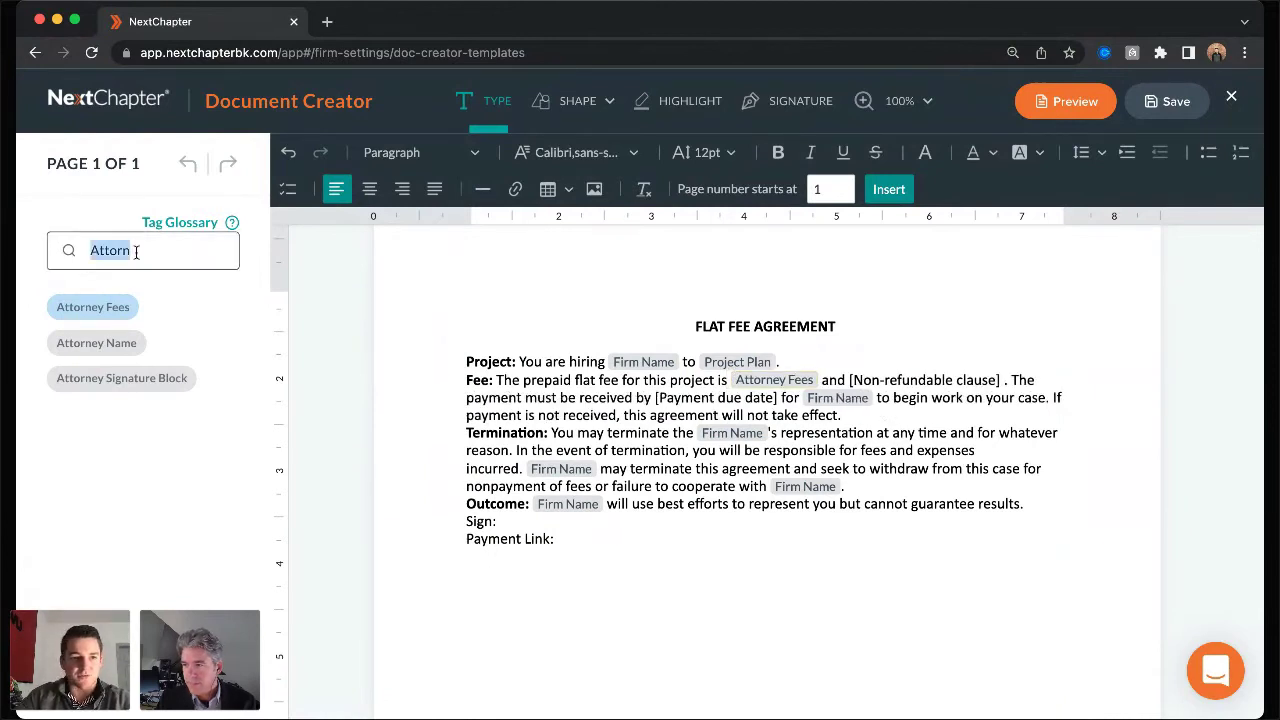
key(BackSpace)
text(non)
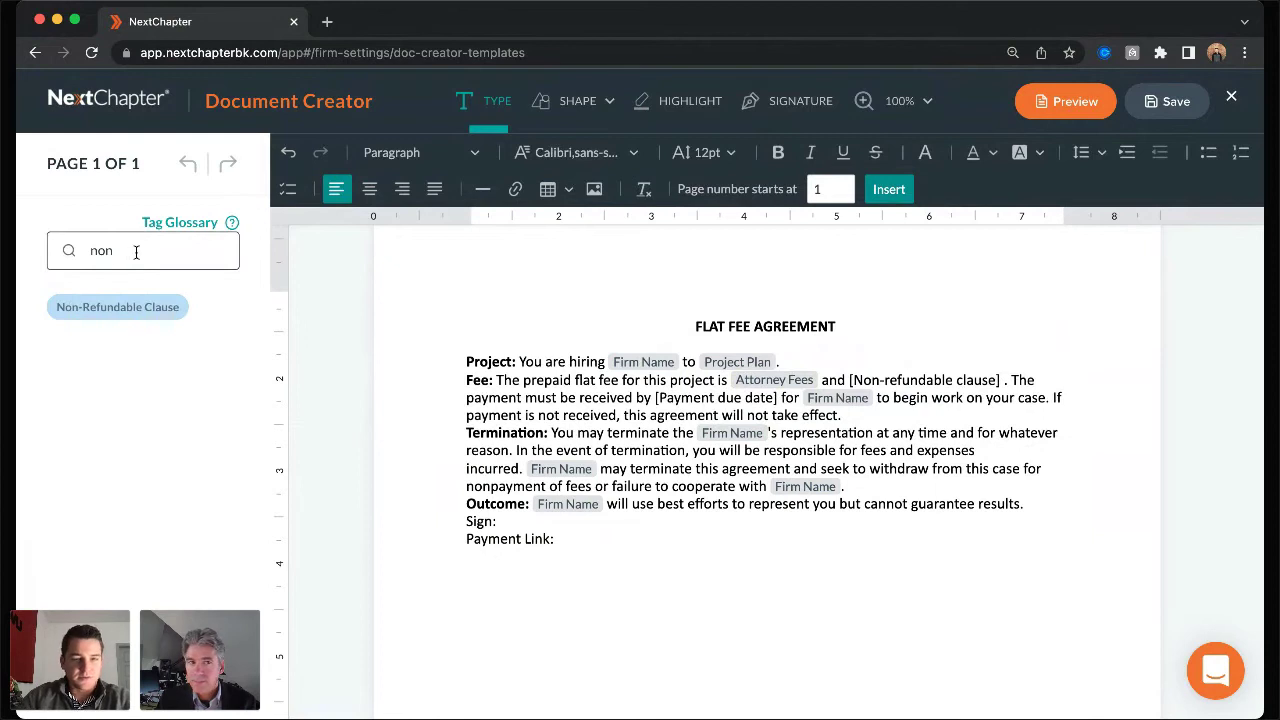
drag(109, 307, 851, 378)
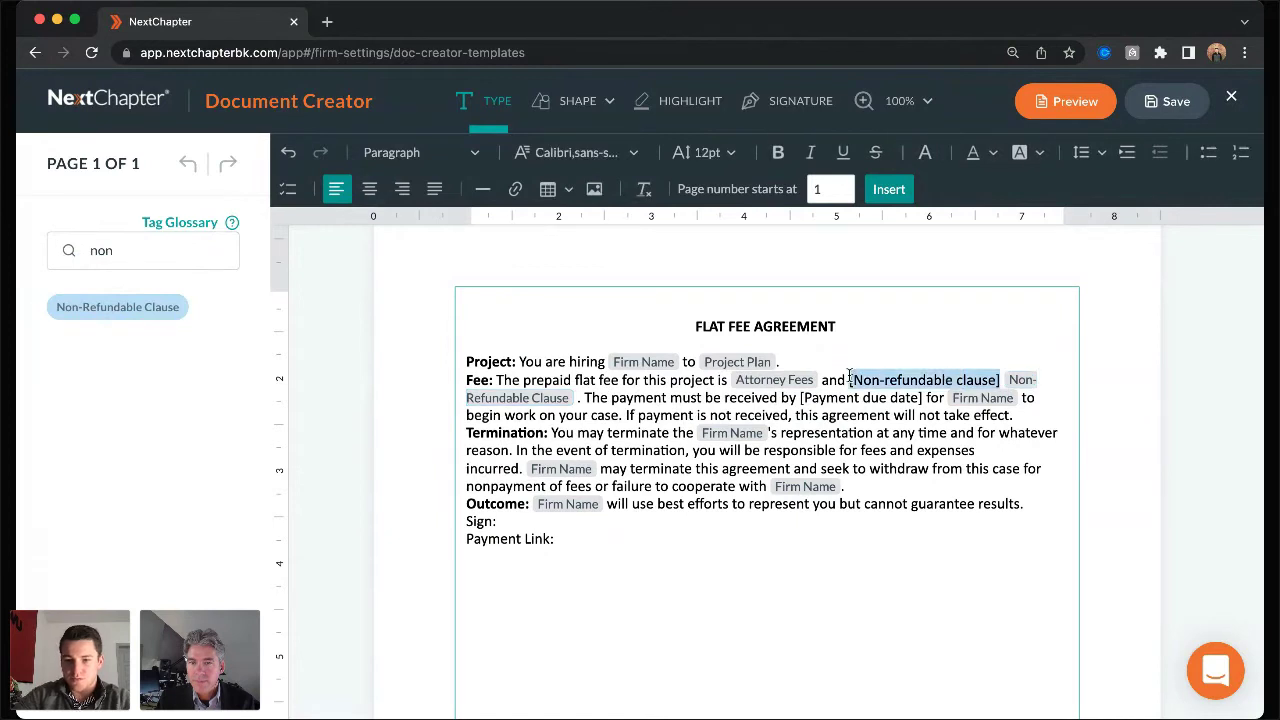
key(BackSpace)
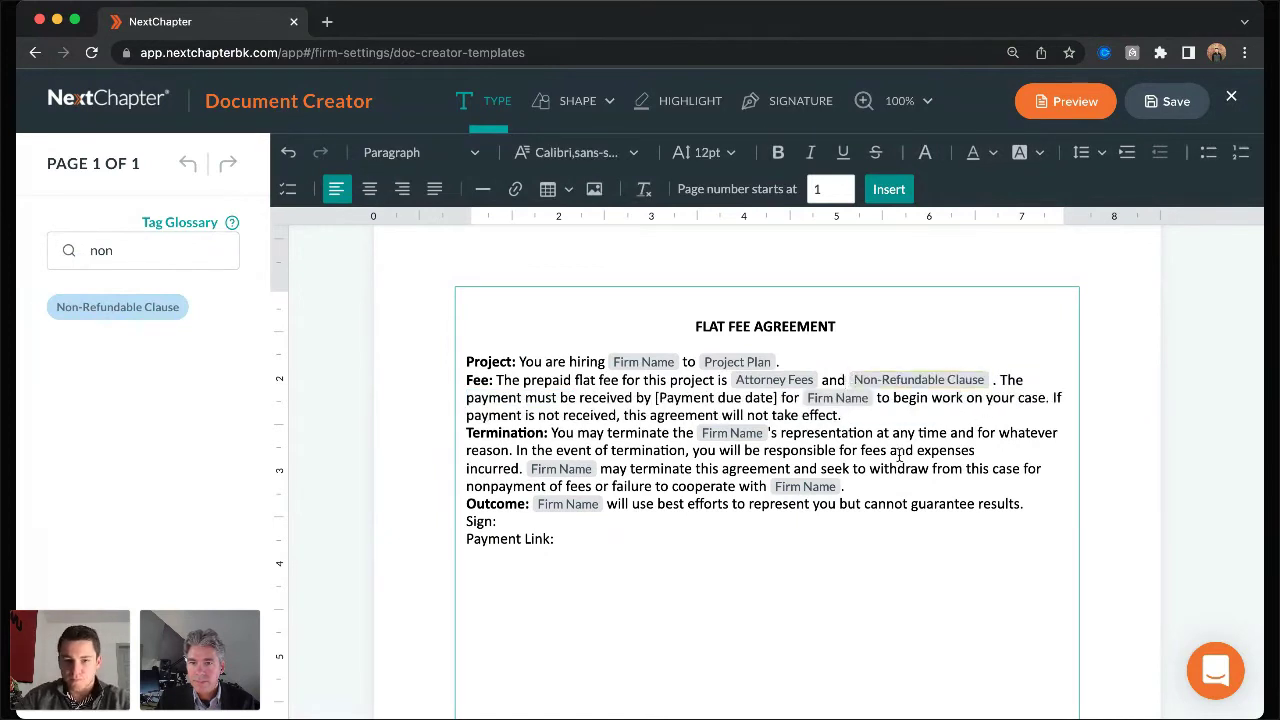
- Find the Invoice Due Date tag and place it right after the [Payment due date] placeholder in the Fee paragraph
scroll(578, 530, up, 1)
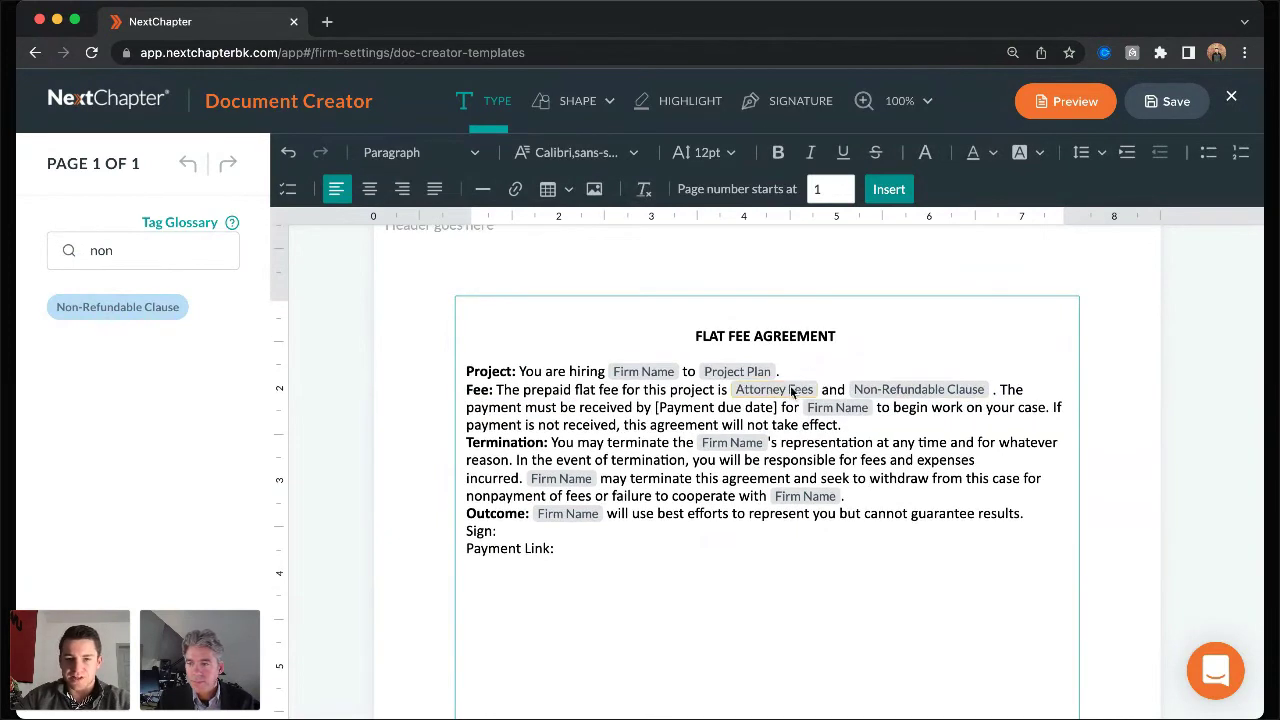
drag(778, 407, 682, 408)
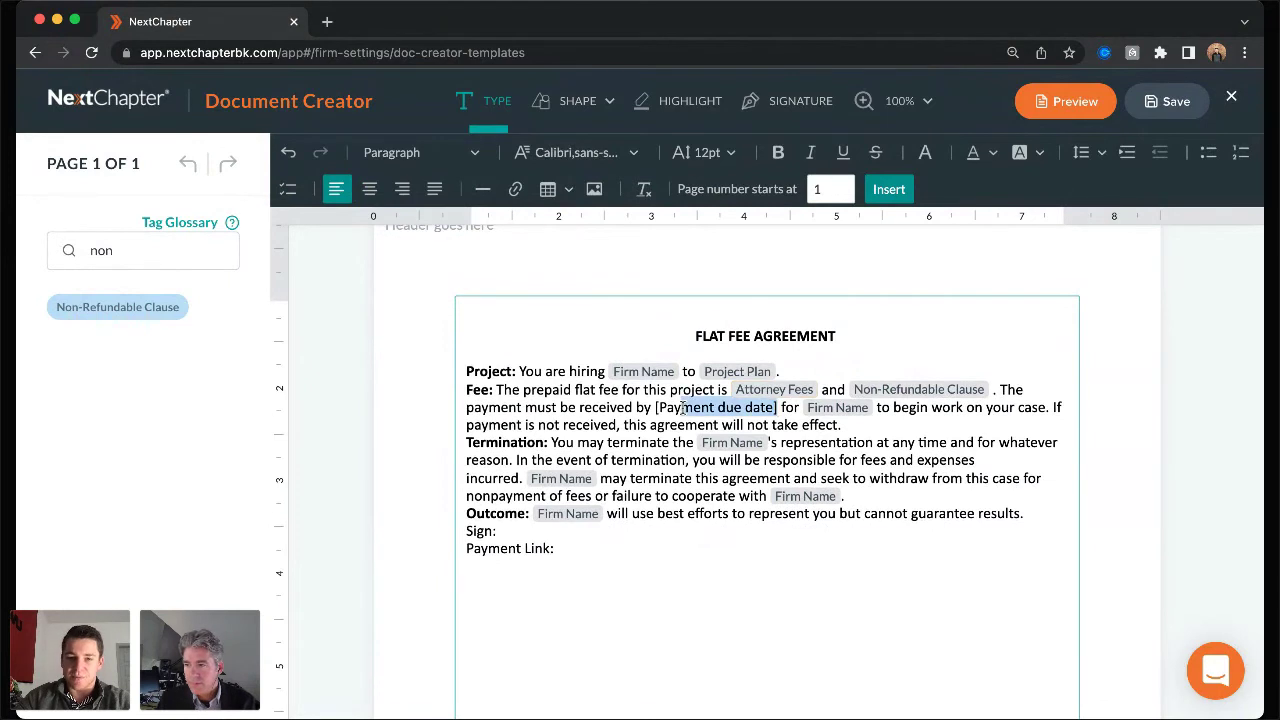
double_click(117, 254)
key(BackSpace)
text(pay)
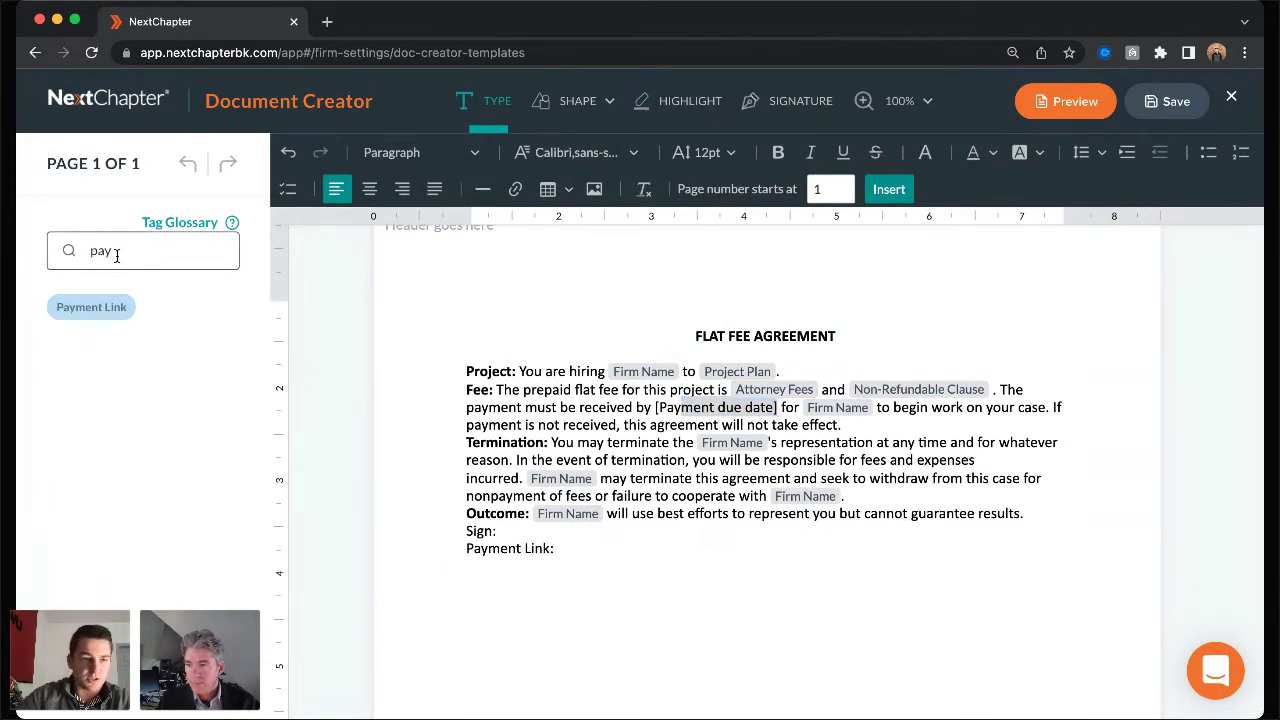
double_click(105, 253)
key(BackSpace)
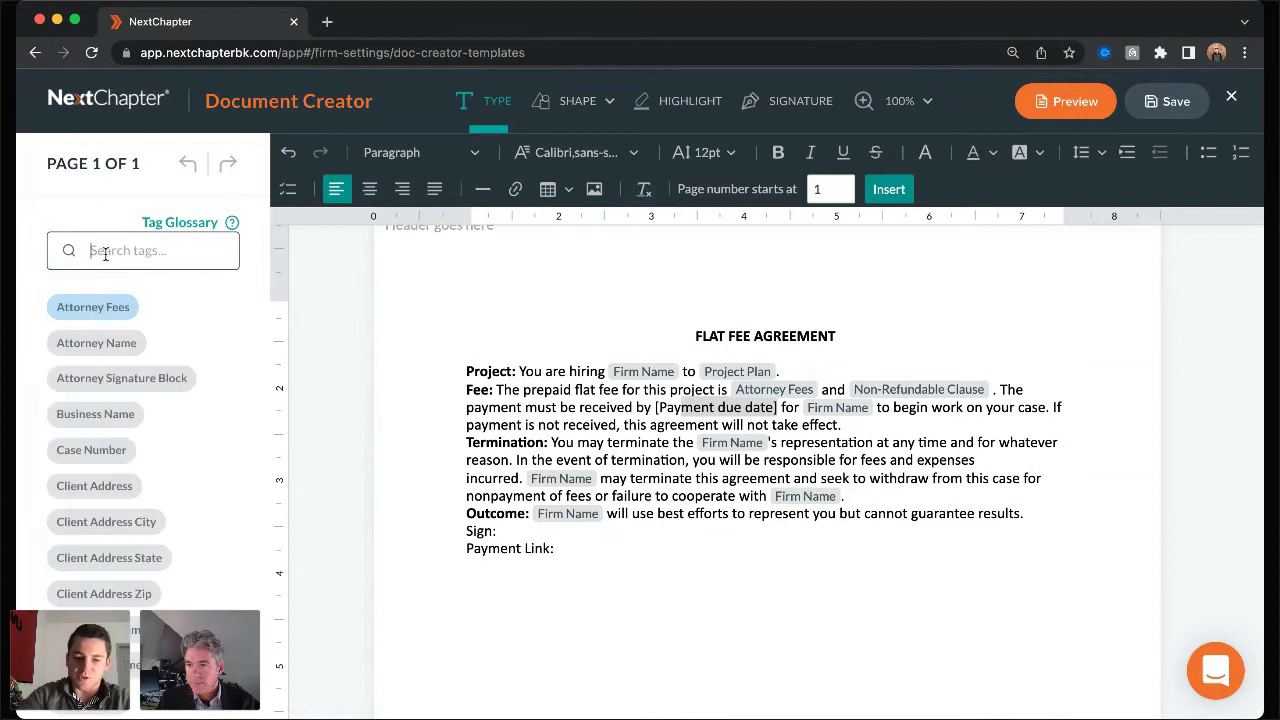
text(invo)
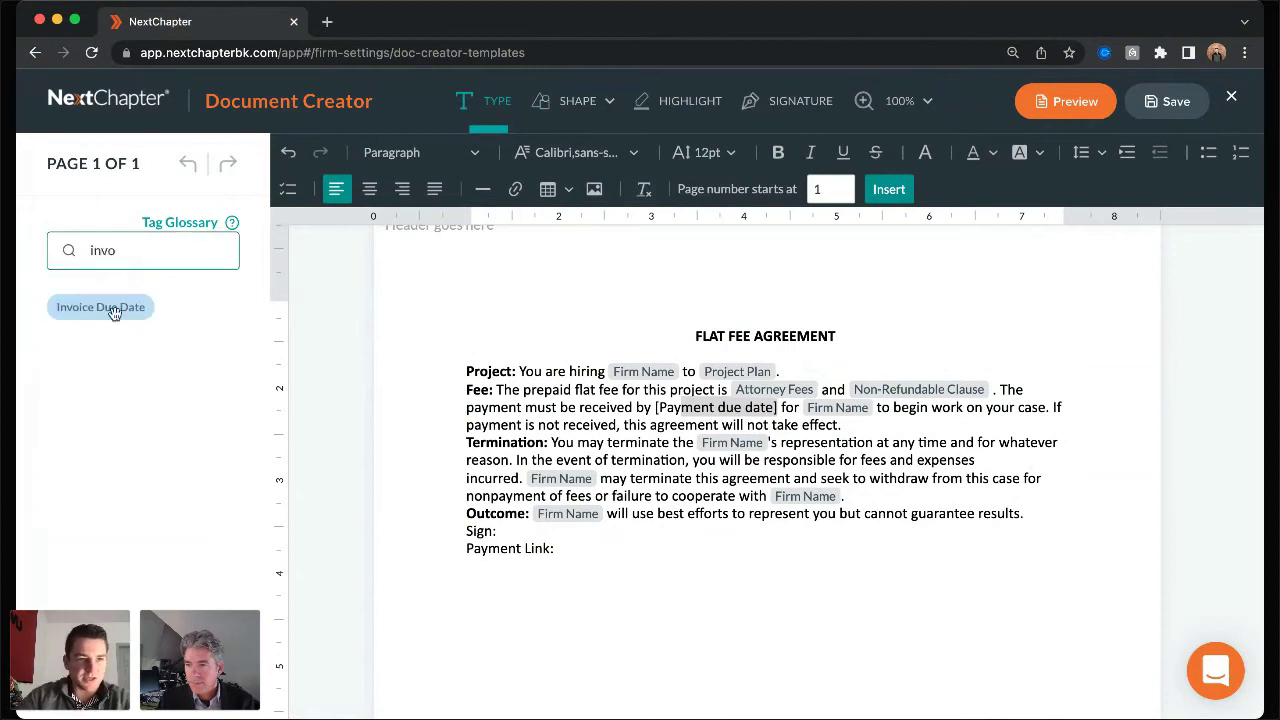
drag(106, 305, 714, 412)
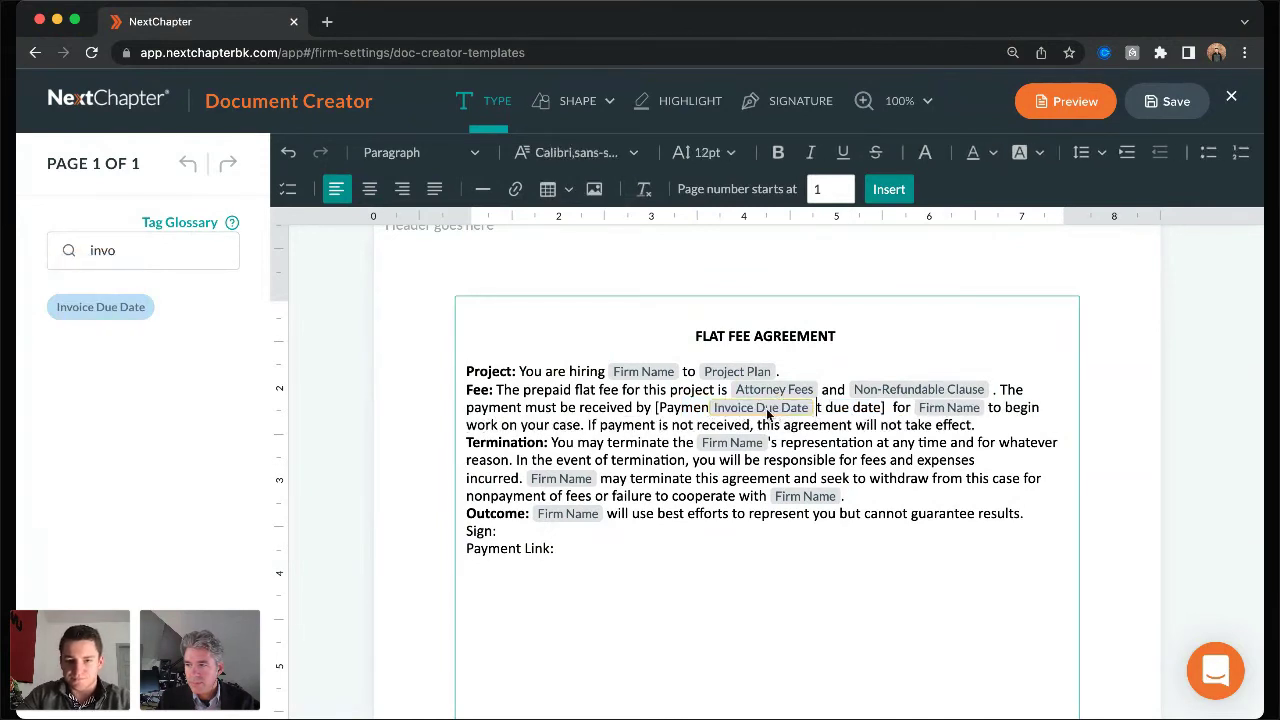
click(766, 413)
drag(886, 413, 884, 412)
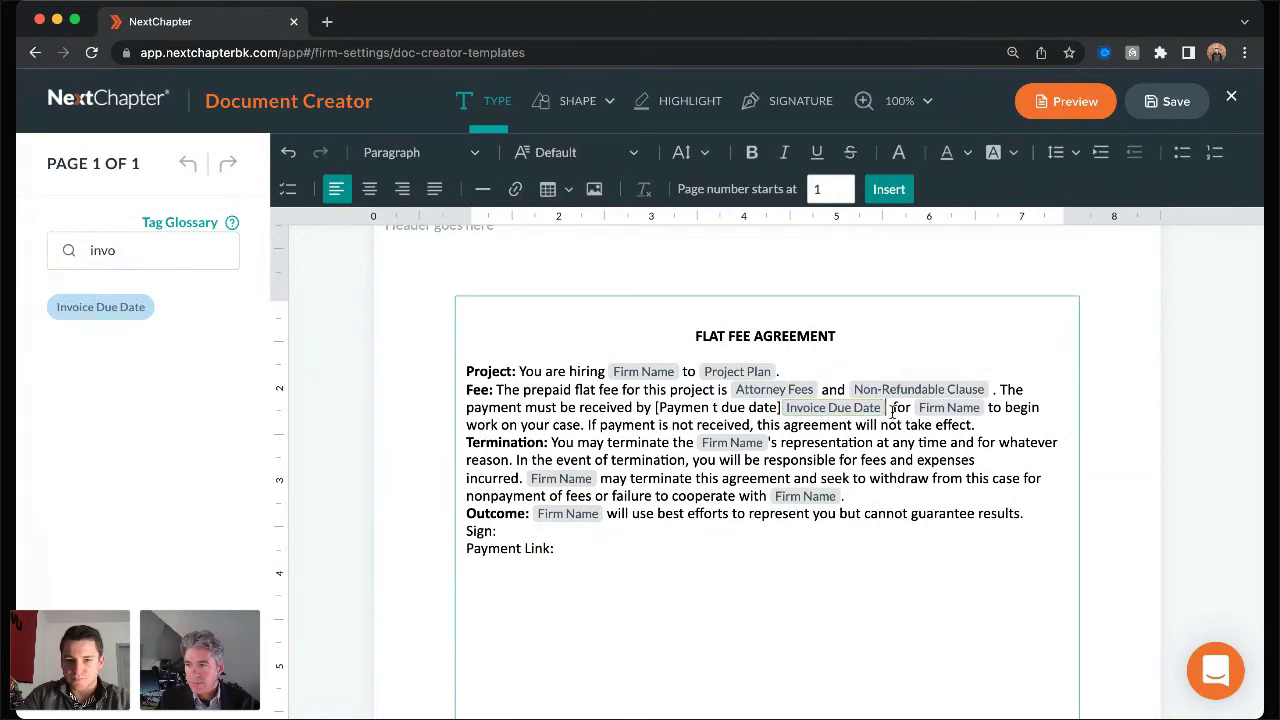
- Delete the [Payment due date] placeholder in front of the Invoice Due Date tag in the Fee paragraph
click(773, 408)
drag(773, 408, 655, 408)
key(BackSpace)
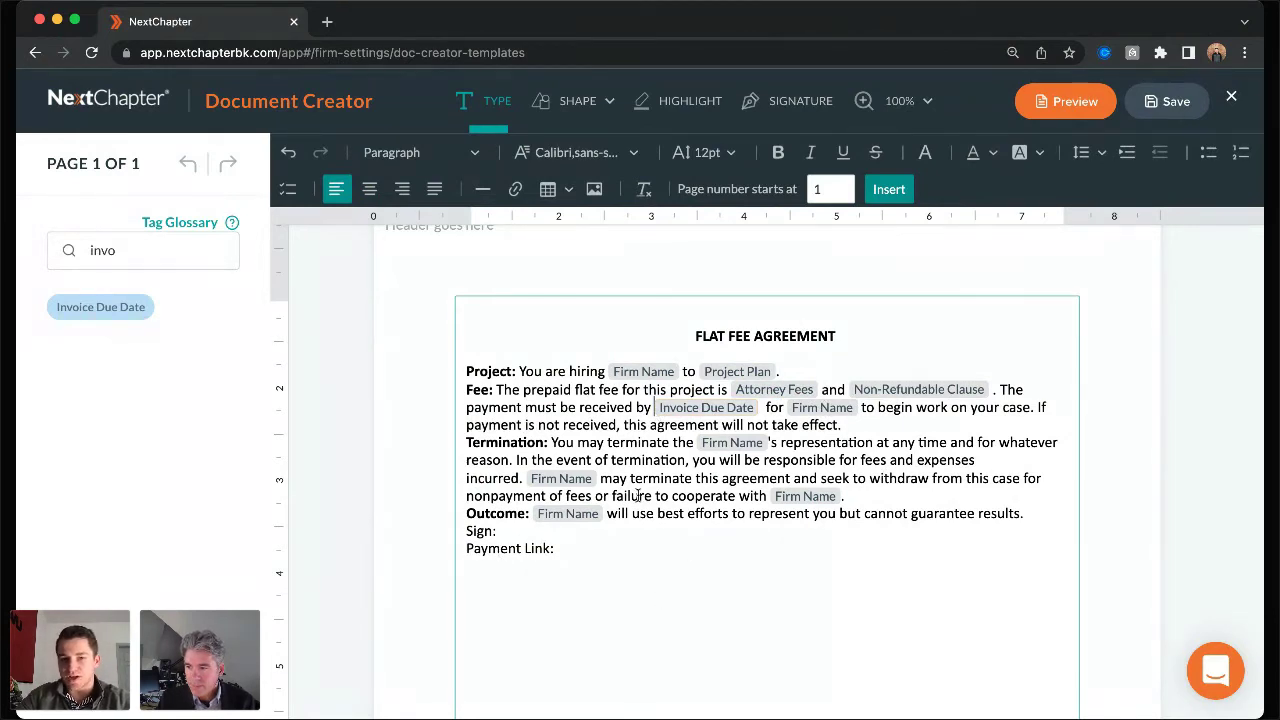
key(Delete)
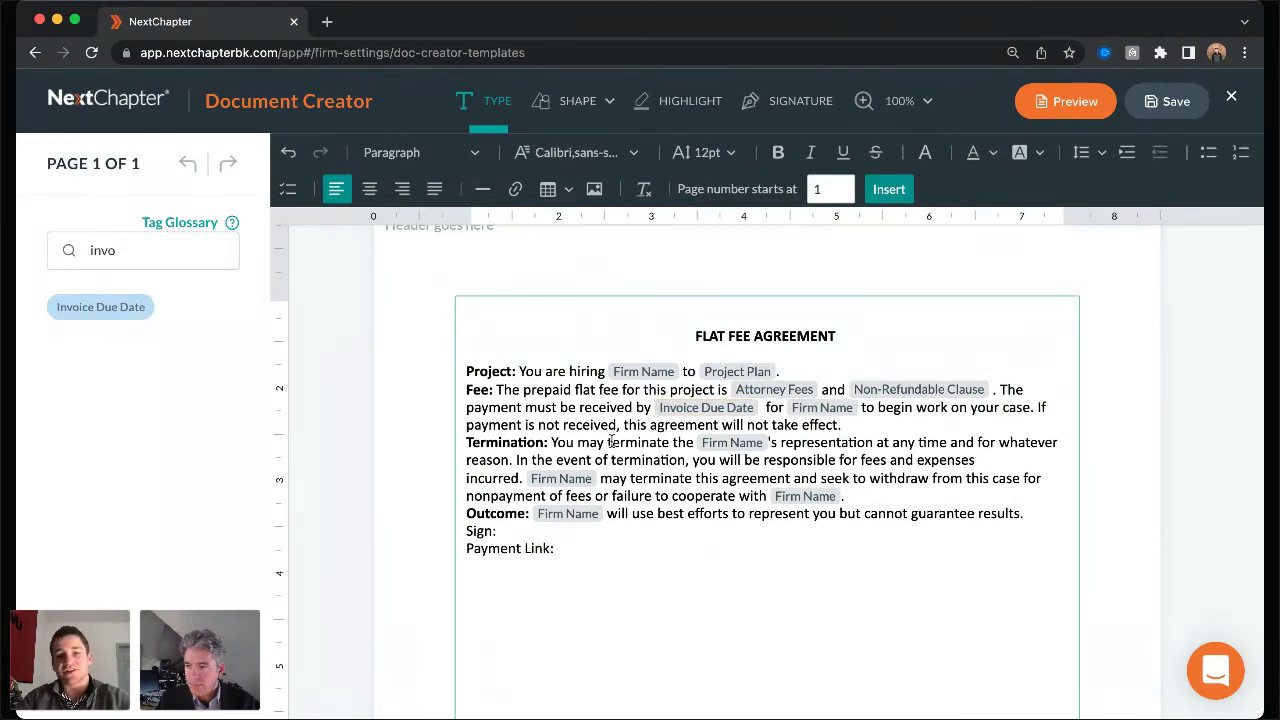
- Find the Payment Link tag and place it after the "Payment Link:" label at the end of the agreement
click(605, 545)
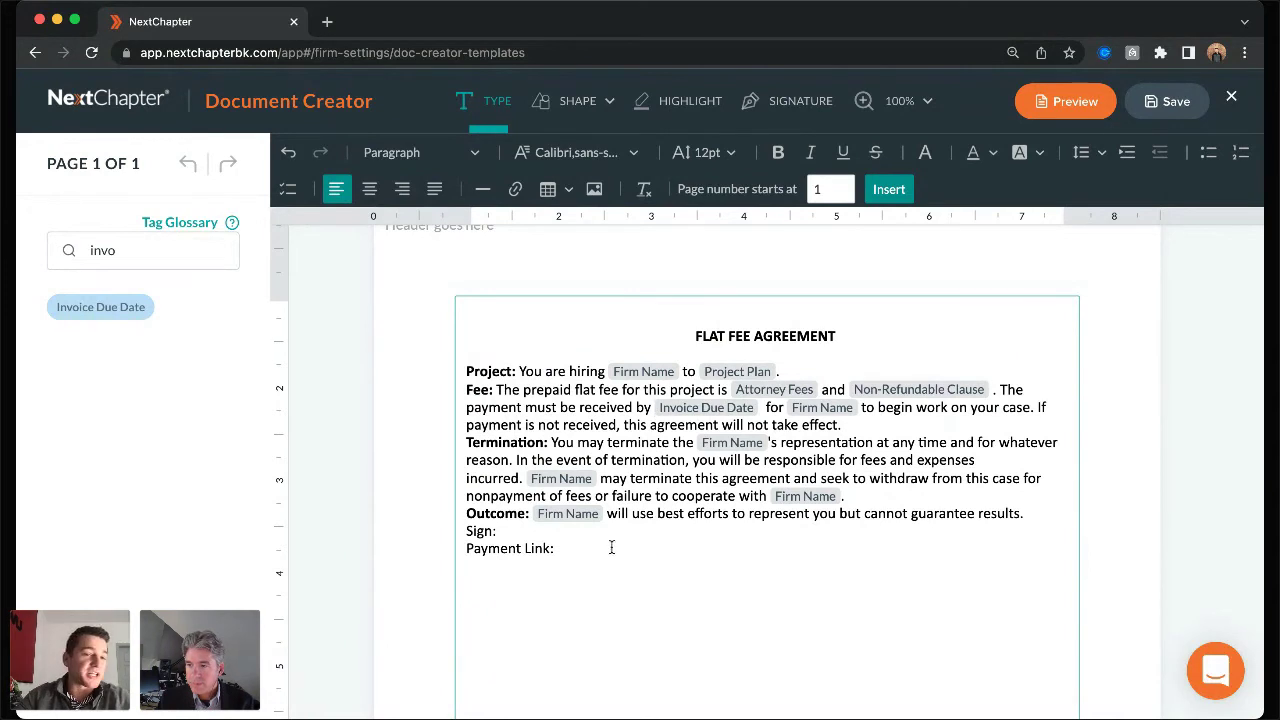
double_click(141, 248)
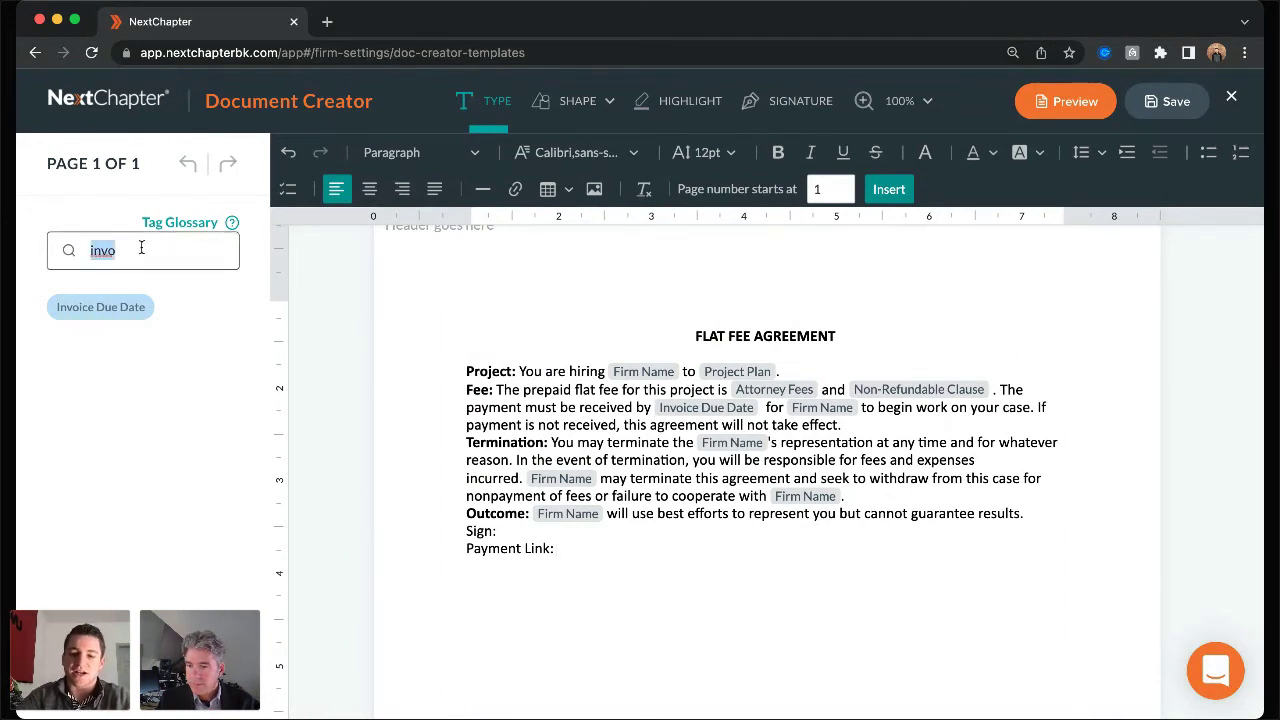
key(BackSpace)
text(payment)
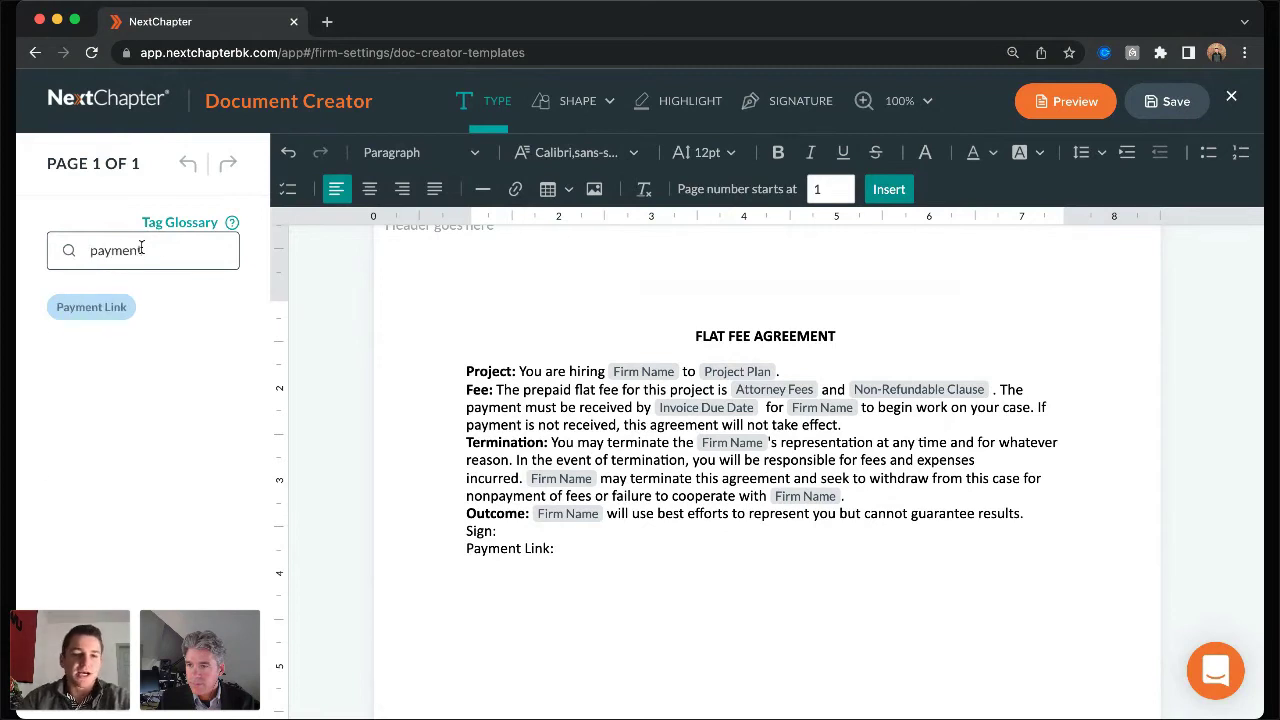
drag(93, 310, 604, 551)
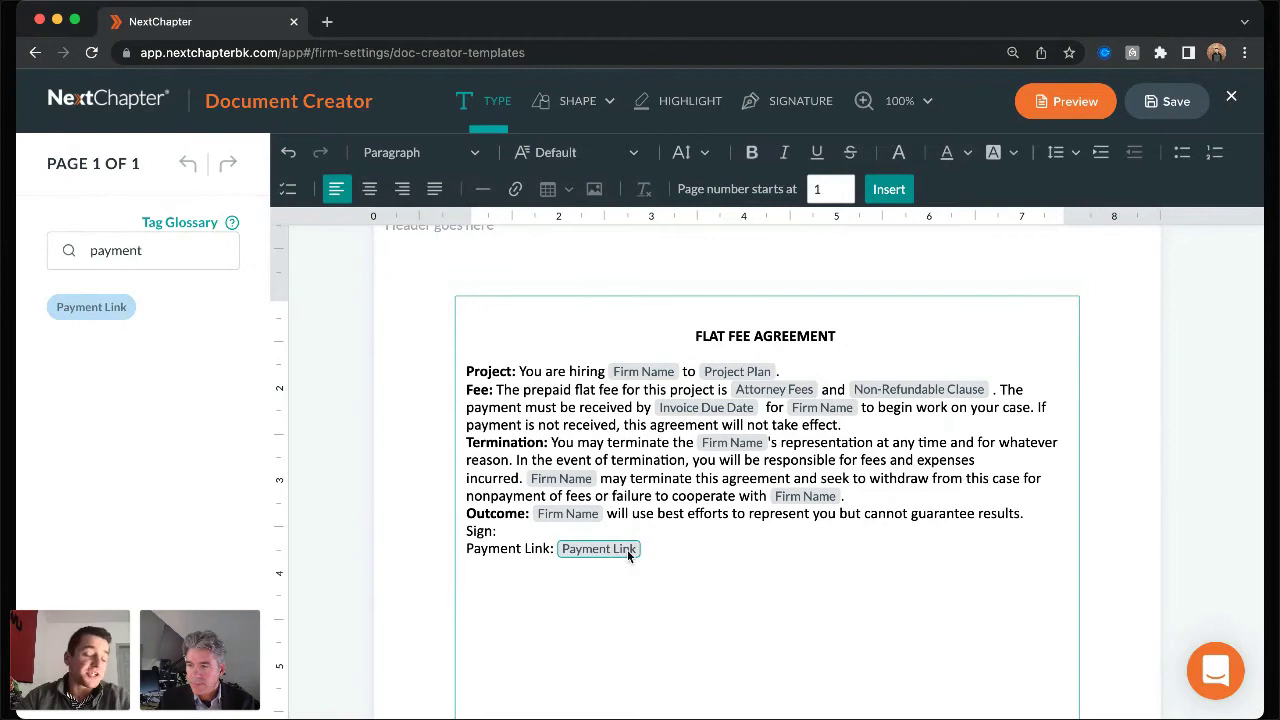
click(594, 567)
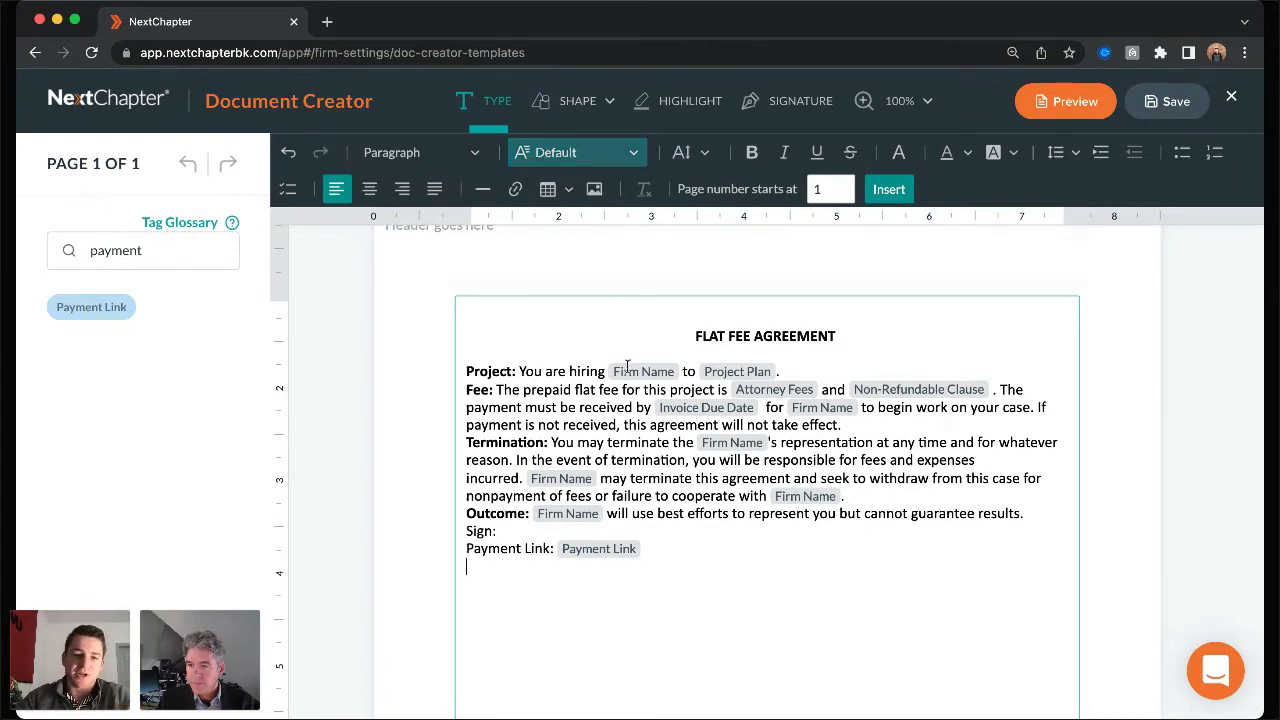
- Hyperlink the Payment Link tag to the URL nextchapterlegal.com/payments
click(615, 552)
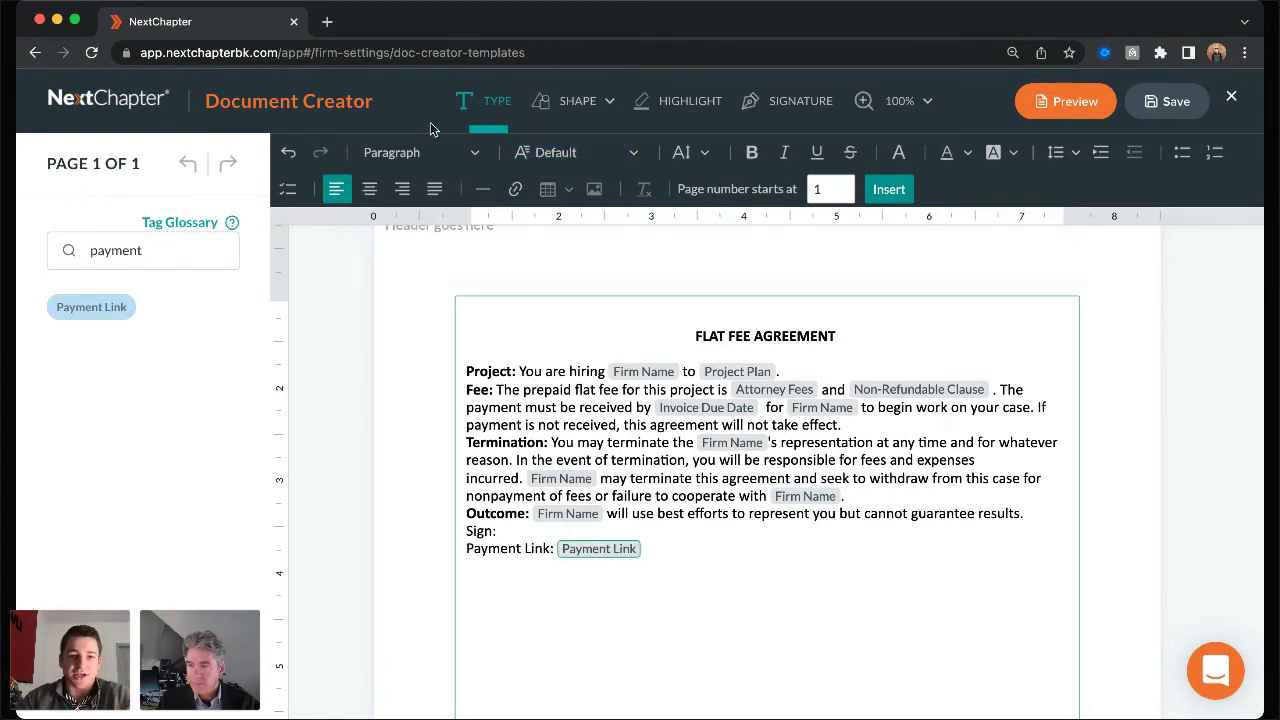
click(513, 188)
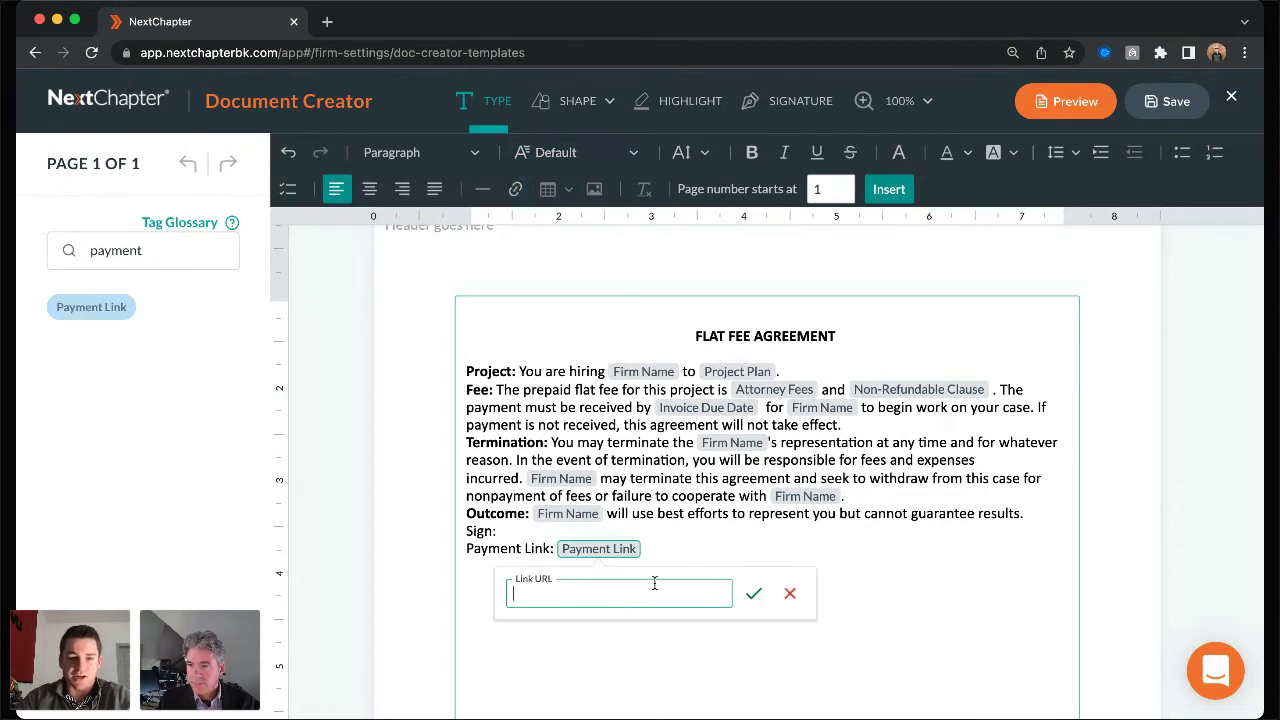
text(nex)
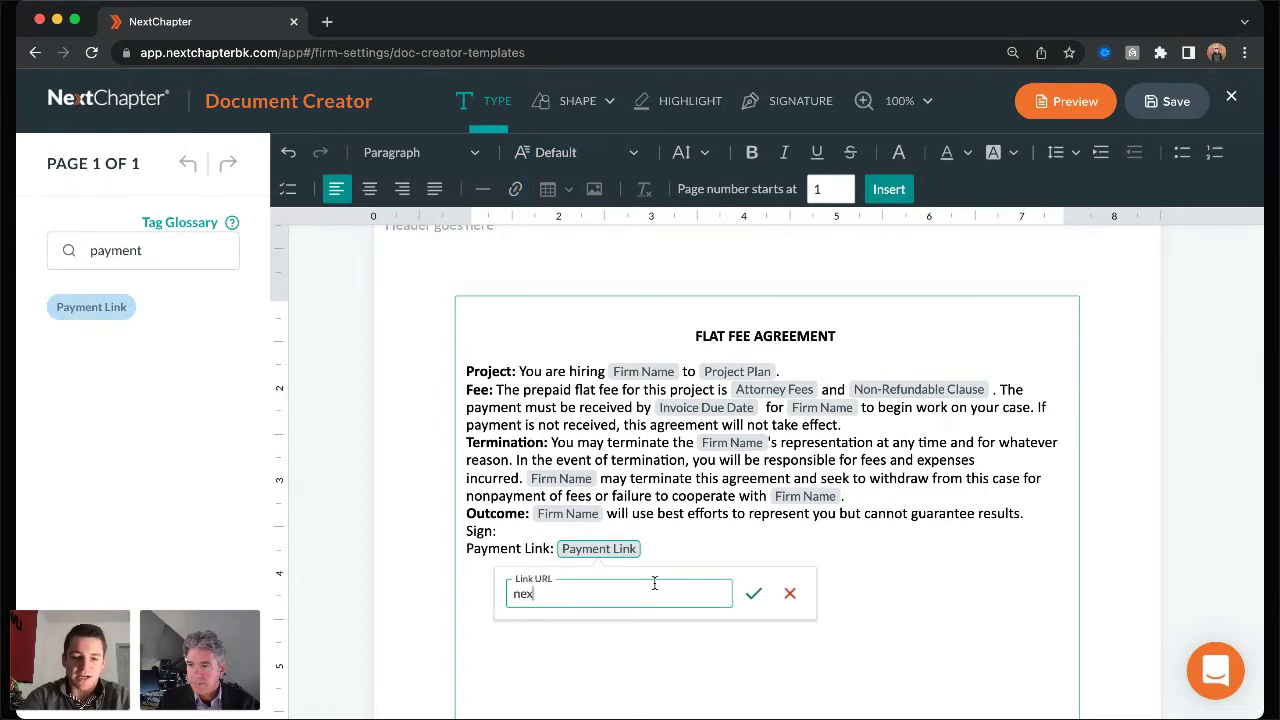
text(tcahhapt)
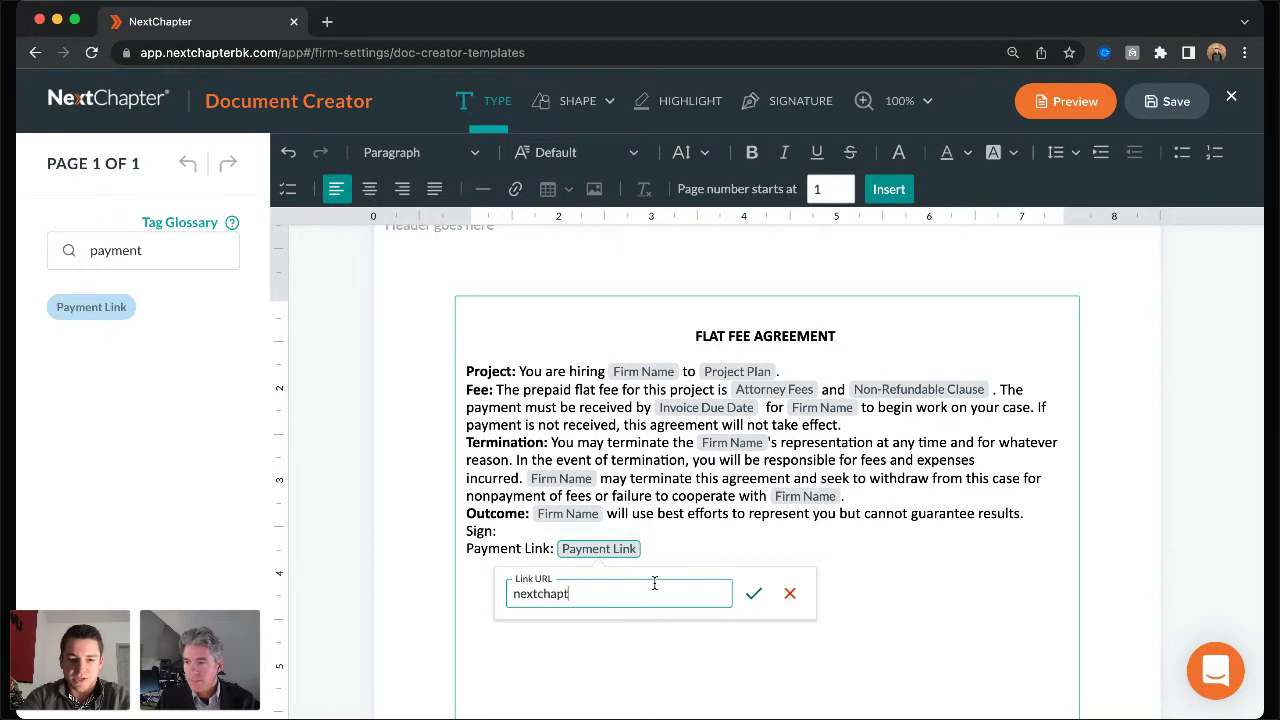
text(erlegal)
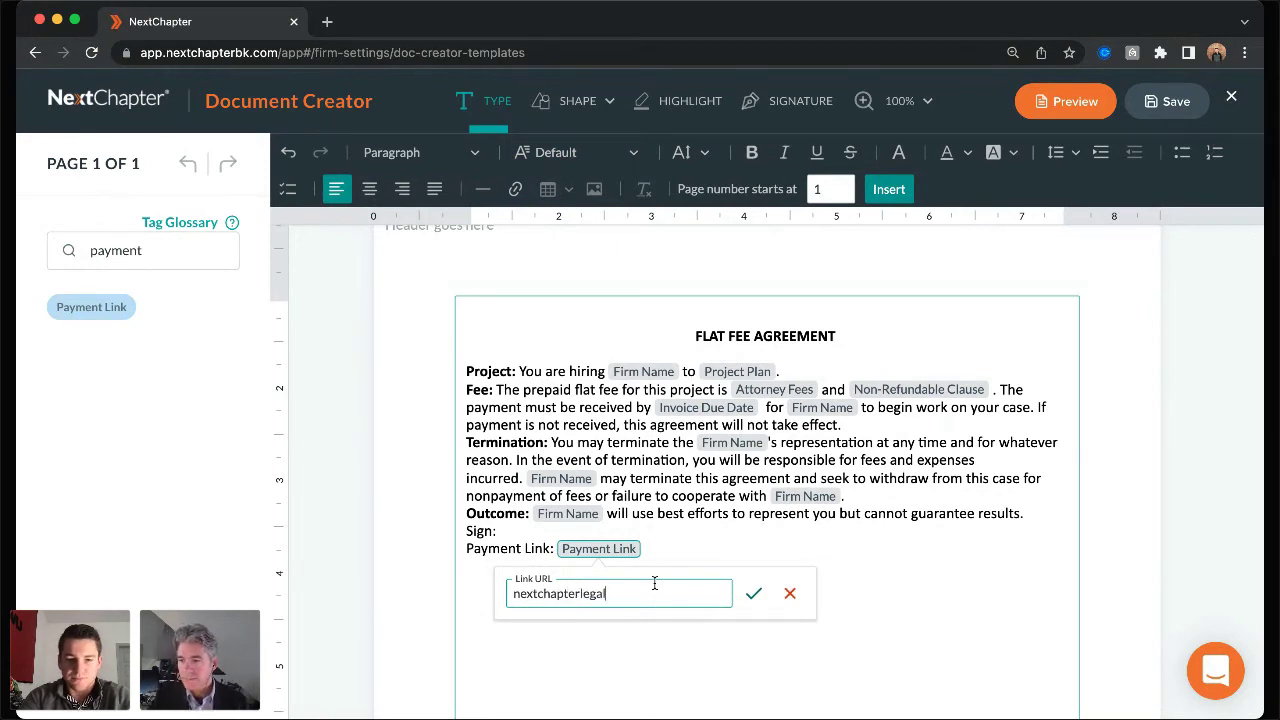
text(.com/)
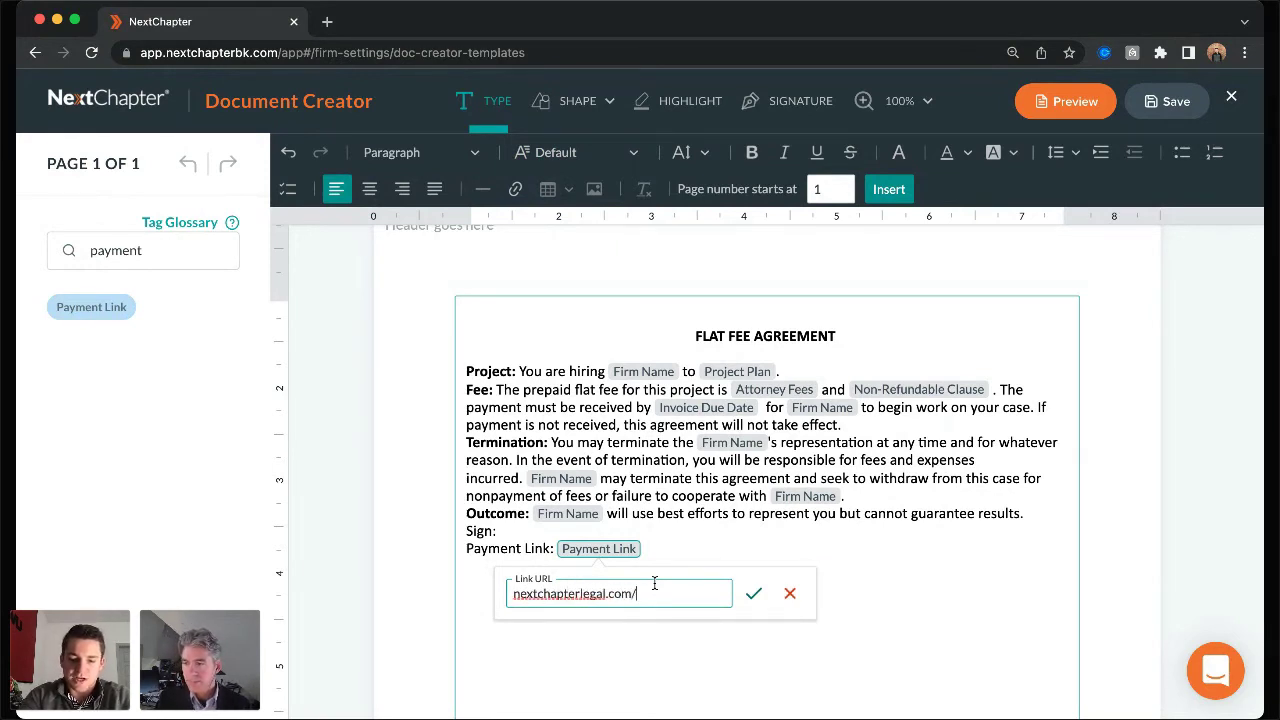
text(payments)
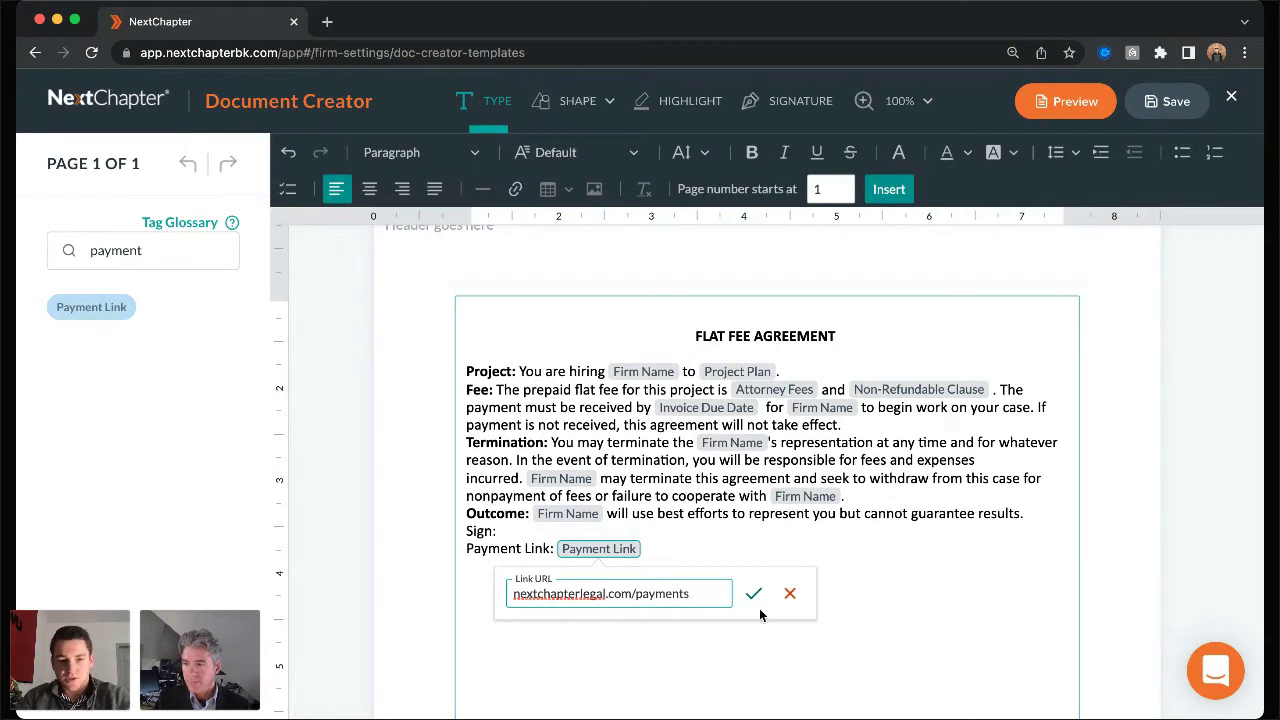
click(754, 596)
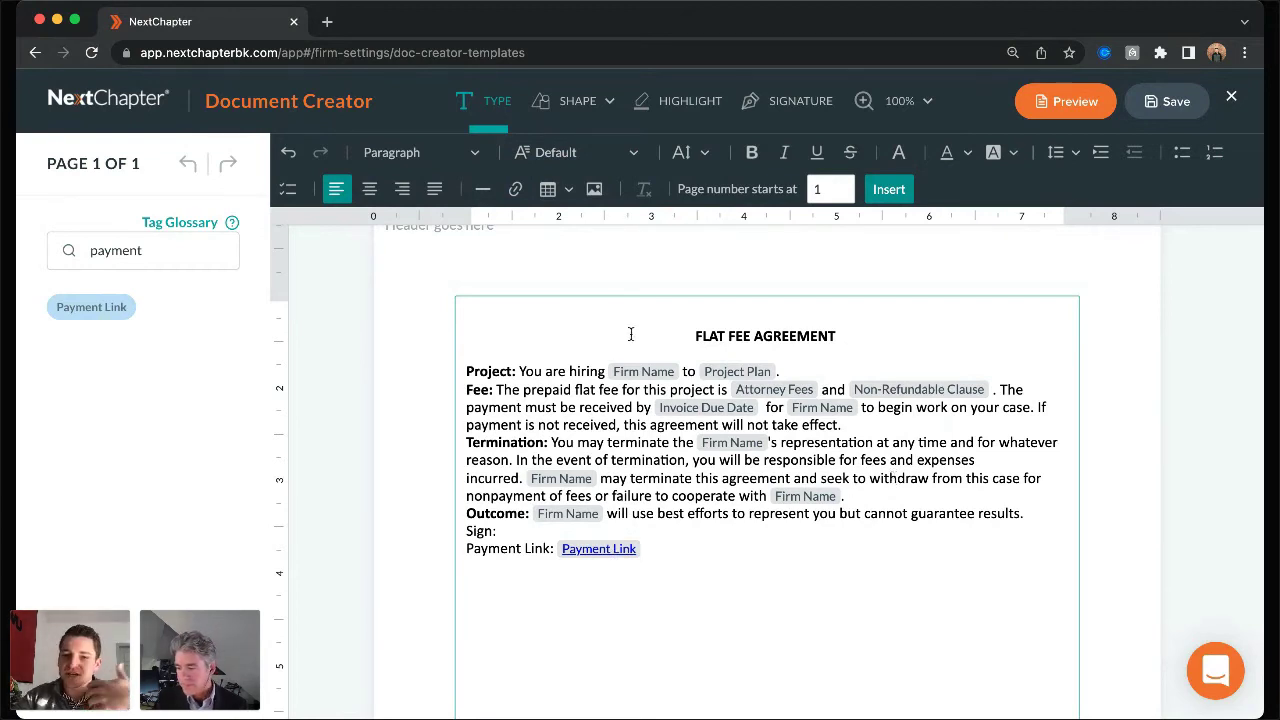
- Remove the extra space between the Invoice Due Date tag and "for" in the Fee paragraph
click(767, 407)
key(BackSpace)
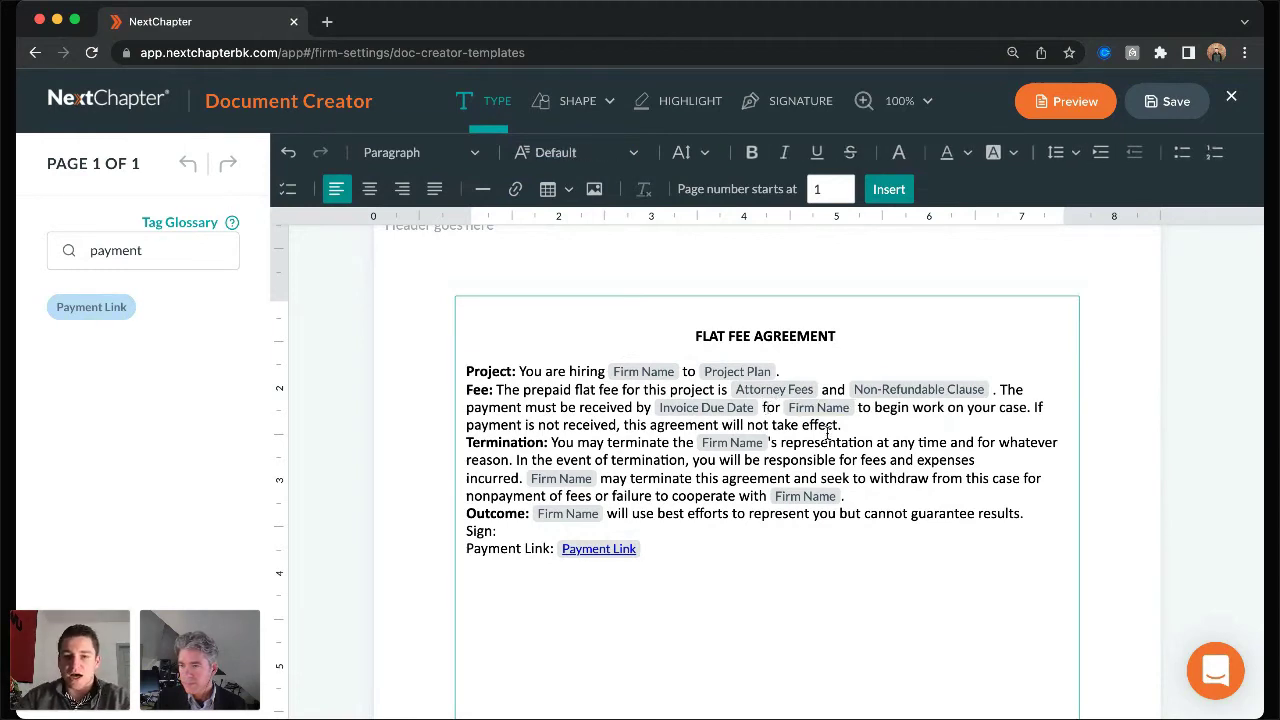
click(876, 424)
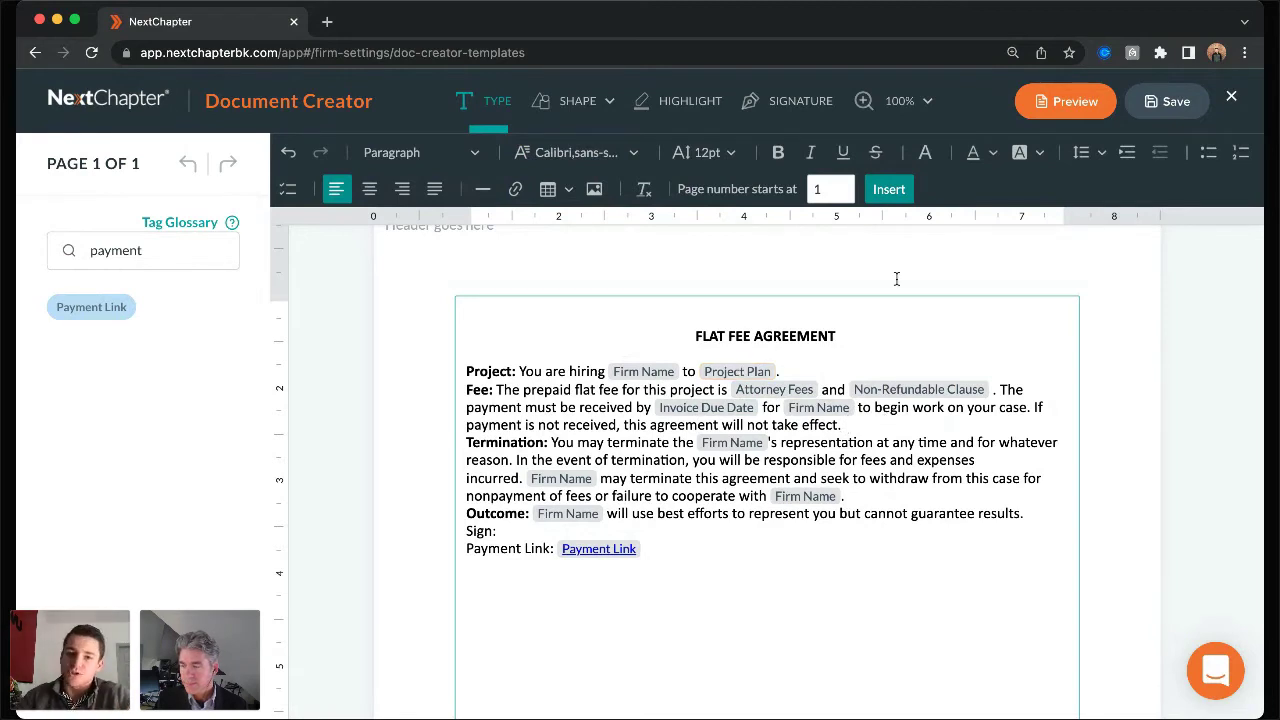
- Preview the Flat Fee Agreement template with the actual data of the client's Immigration case
click(1066, 102)
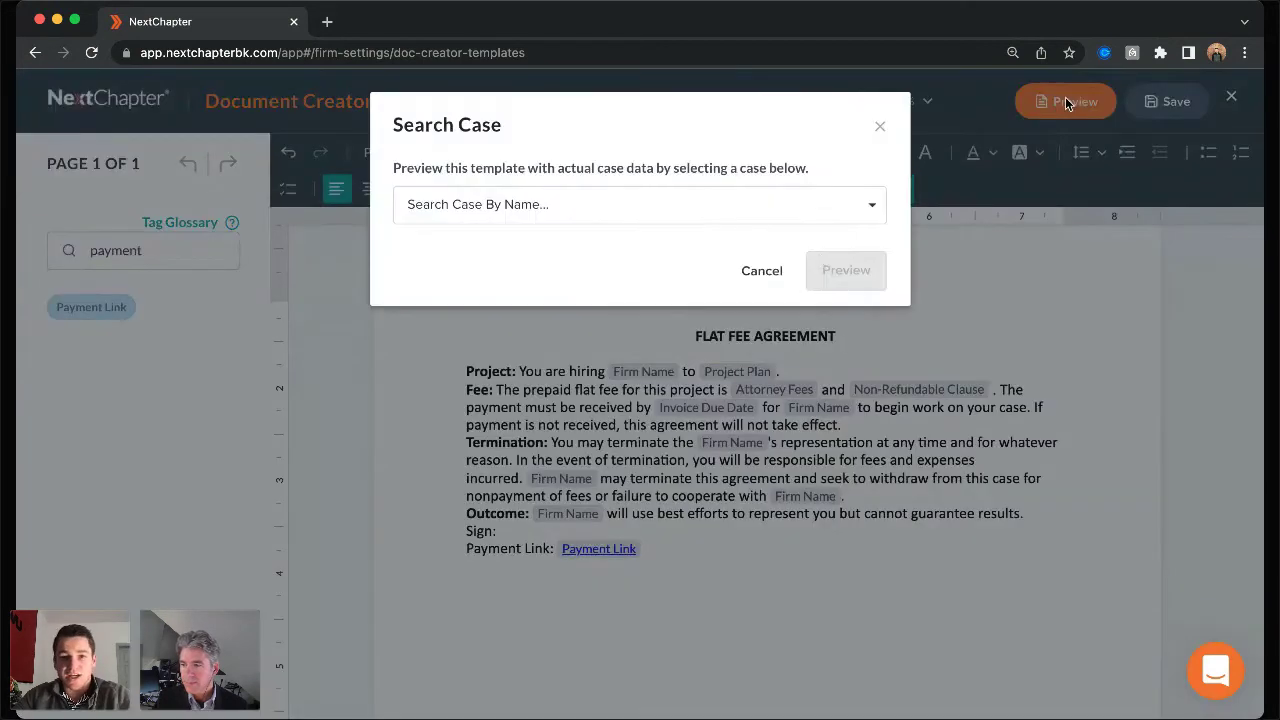
click(775, 208)
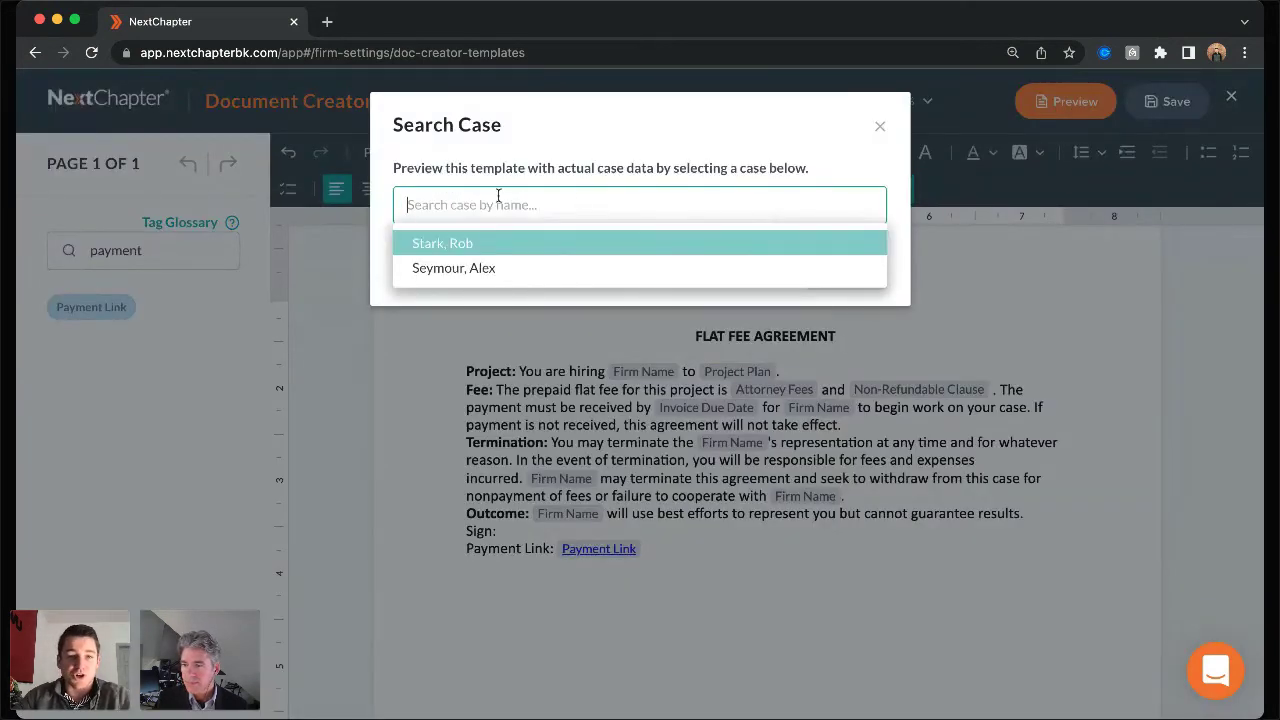
click(503, 243)
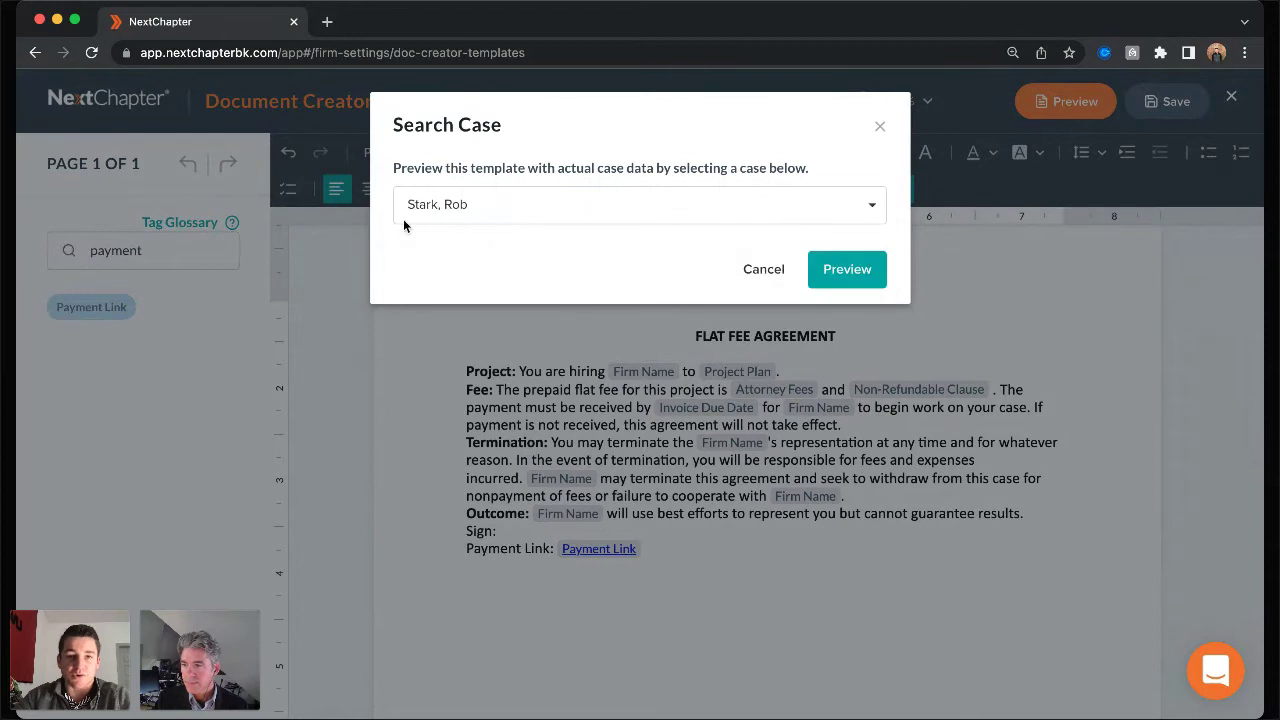
click(822, 270)
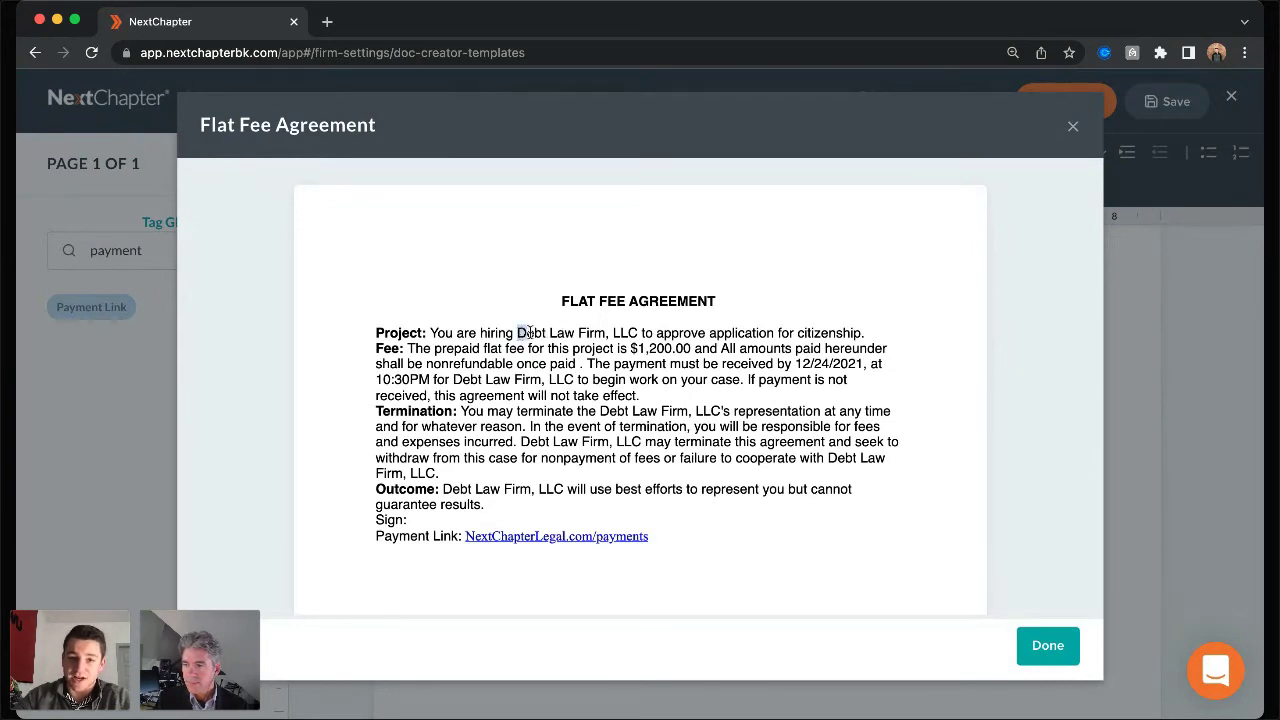
- Check the firm name, attorney fee, non-refundable clause, due date and payment link in the previewed agreement, and close the preview
drag(524, 333, 614, 349)
click(685, 352)
click(650, 346)
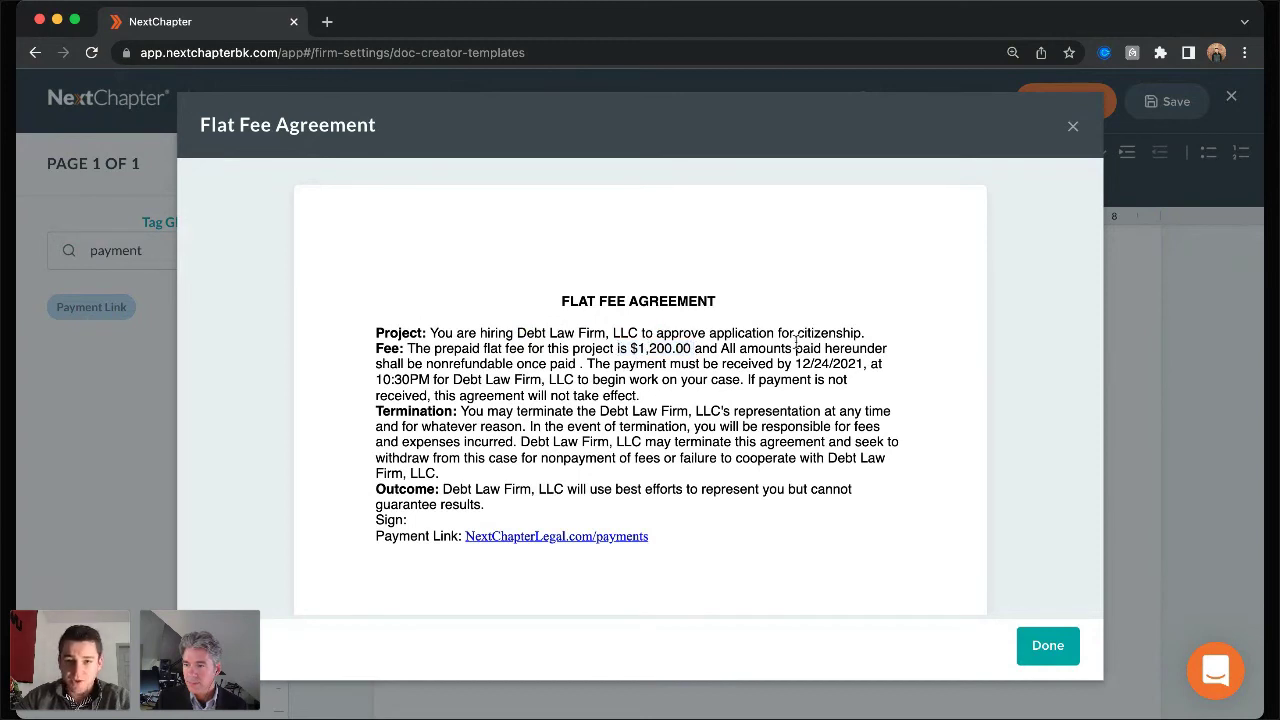
drag(721, 348, 889, 348)
click(891, 349)
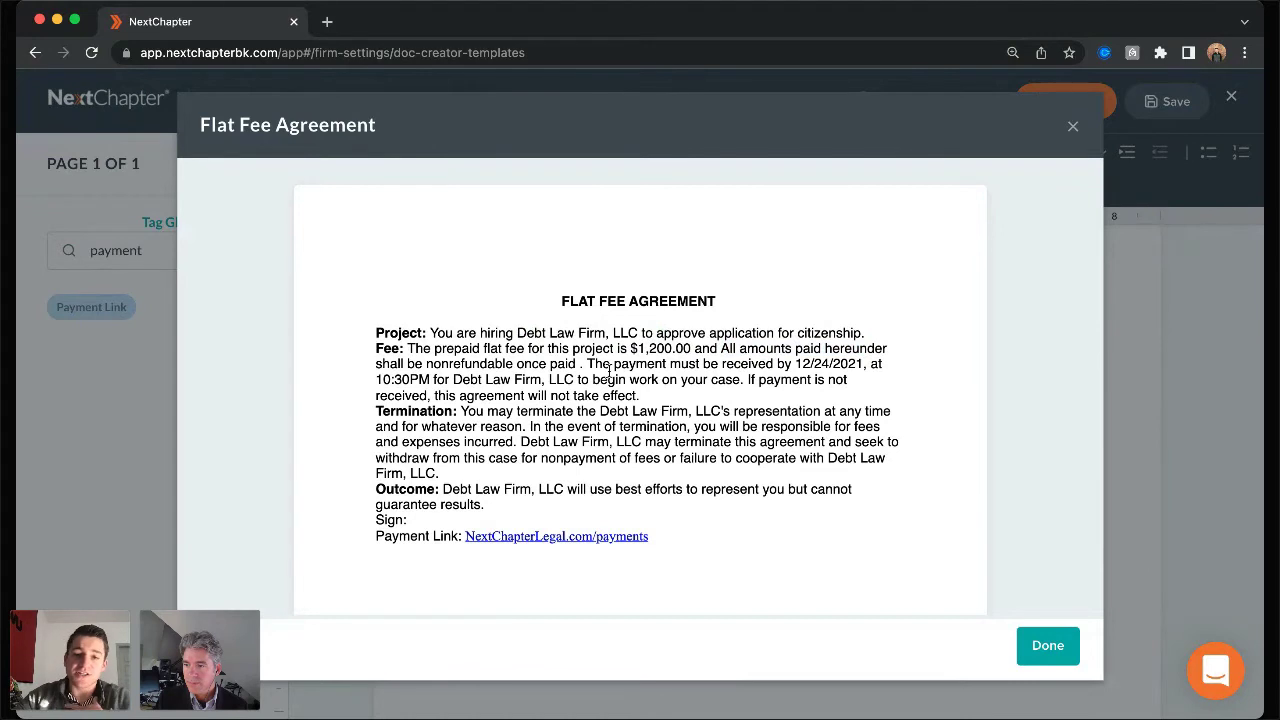
drag(796, 364, 866, 365)
click(810, 396)
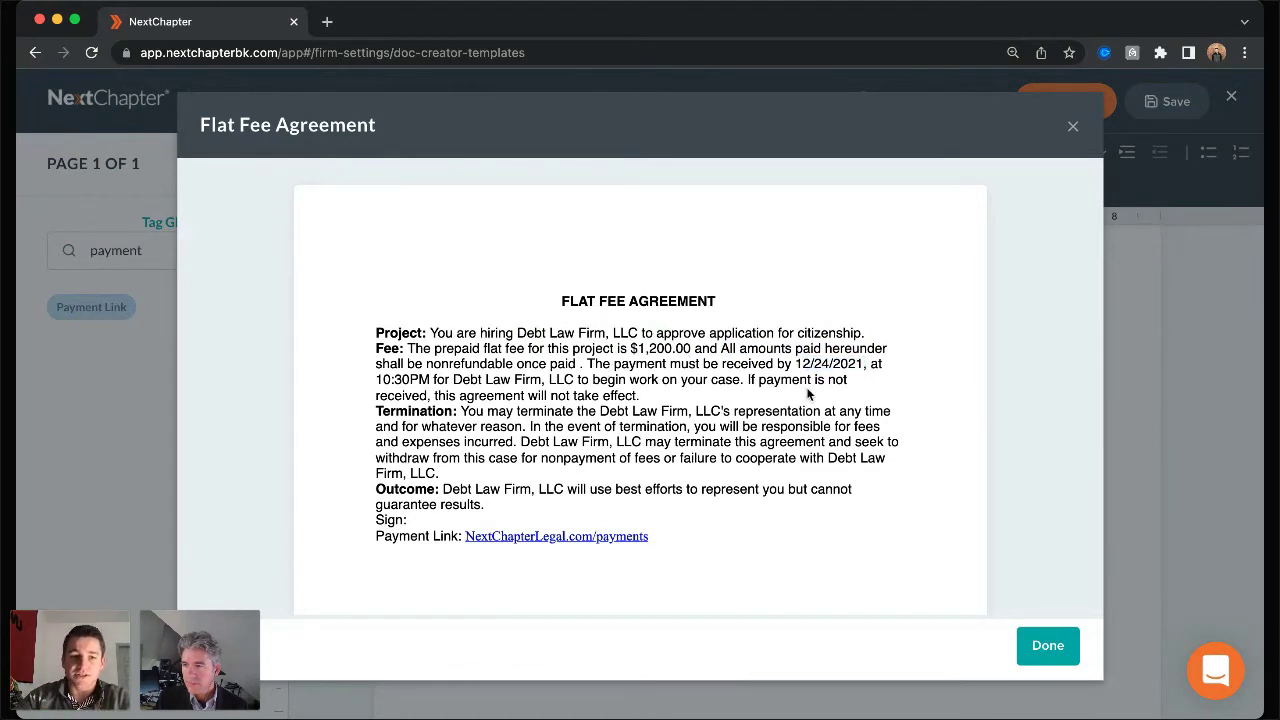
drag(575, 384, 485, 381)
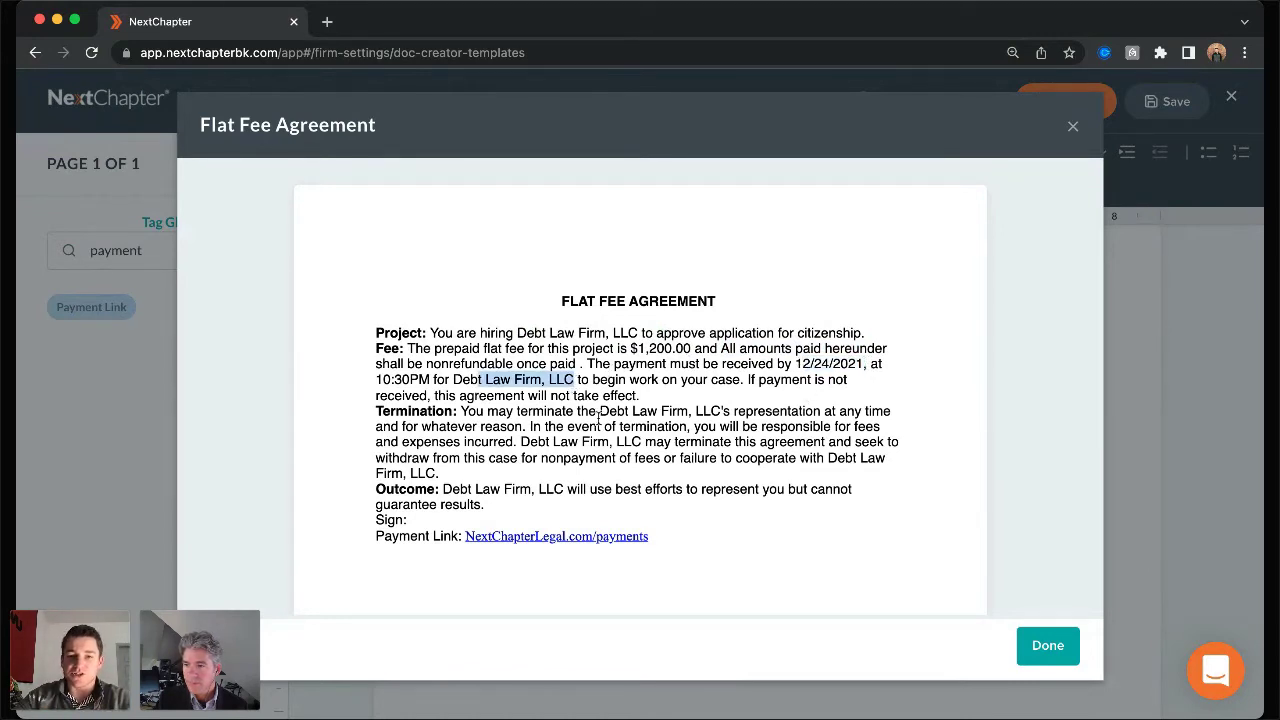
click(657, 537)
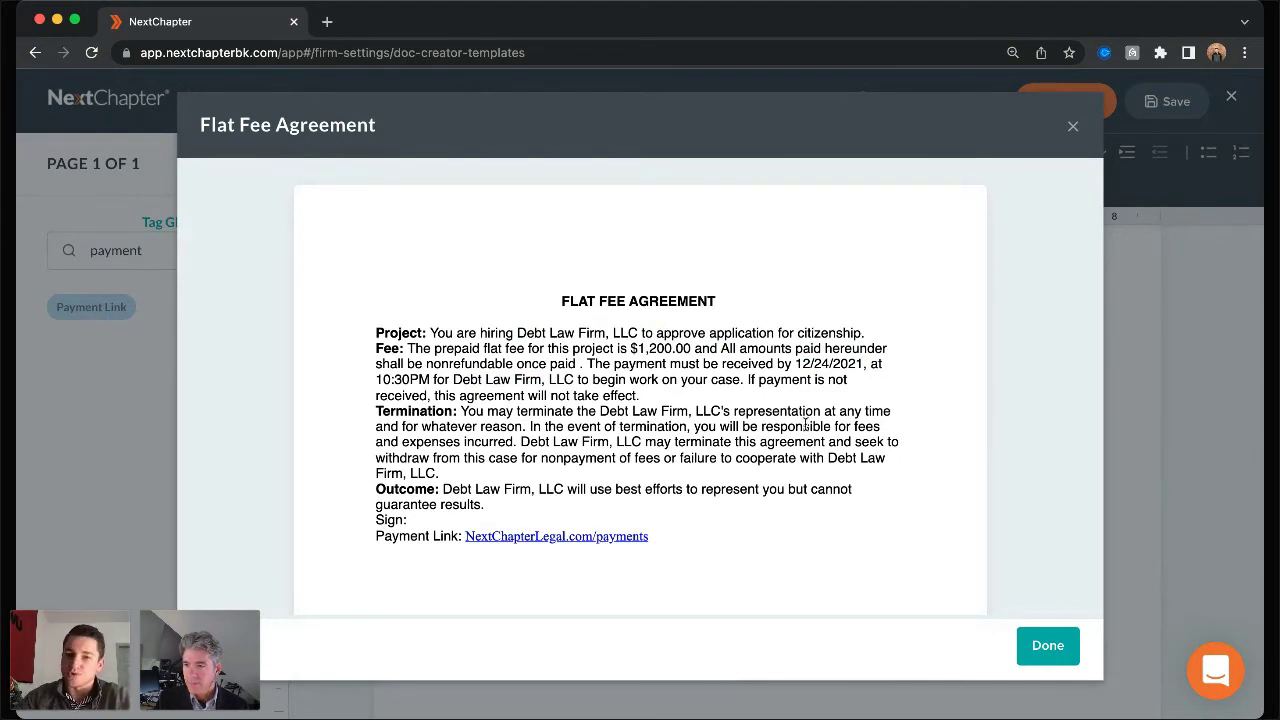
click(1048, 645)
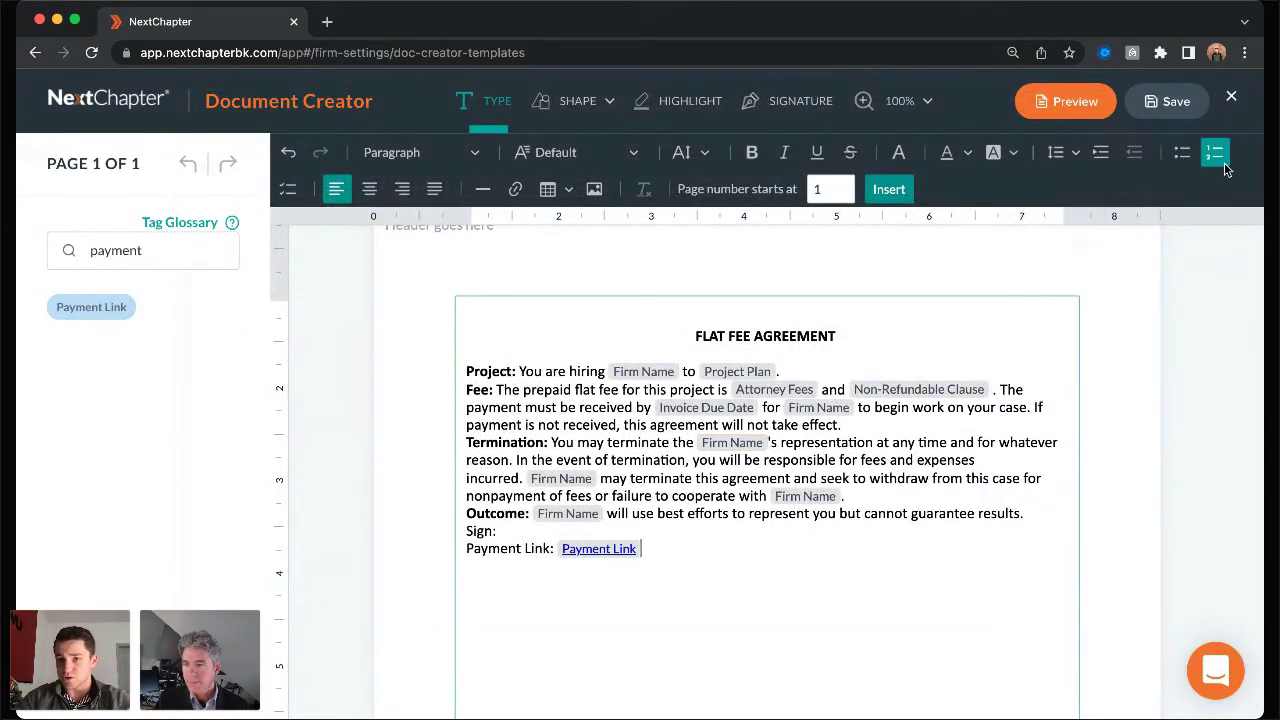
- Save the Flat Fee Agreement template and exit the Document Creator
click(1168, 104)
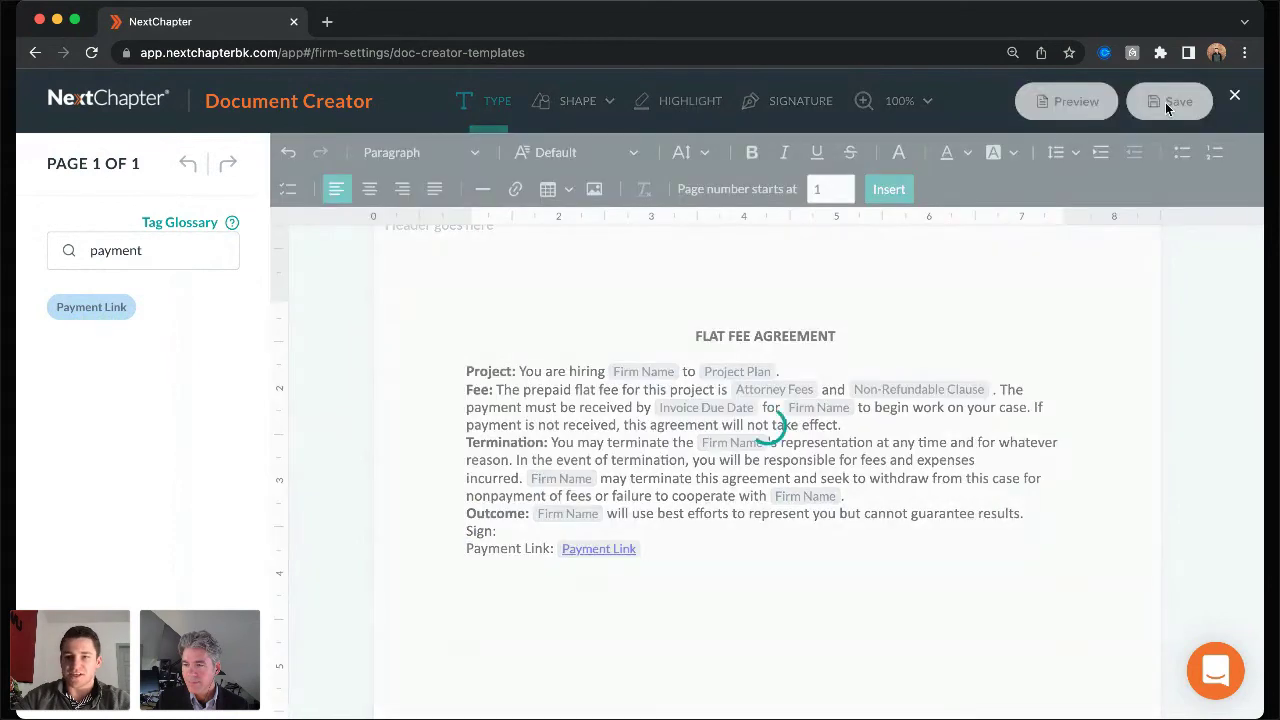
click(896, 116)
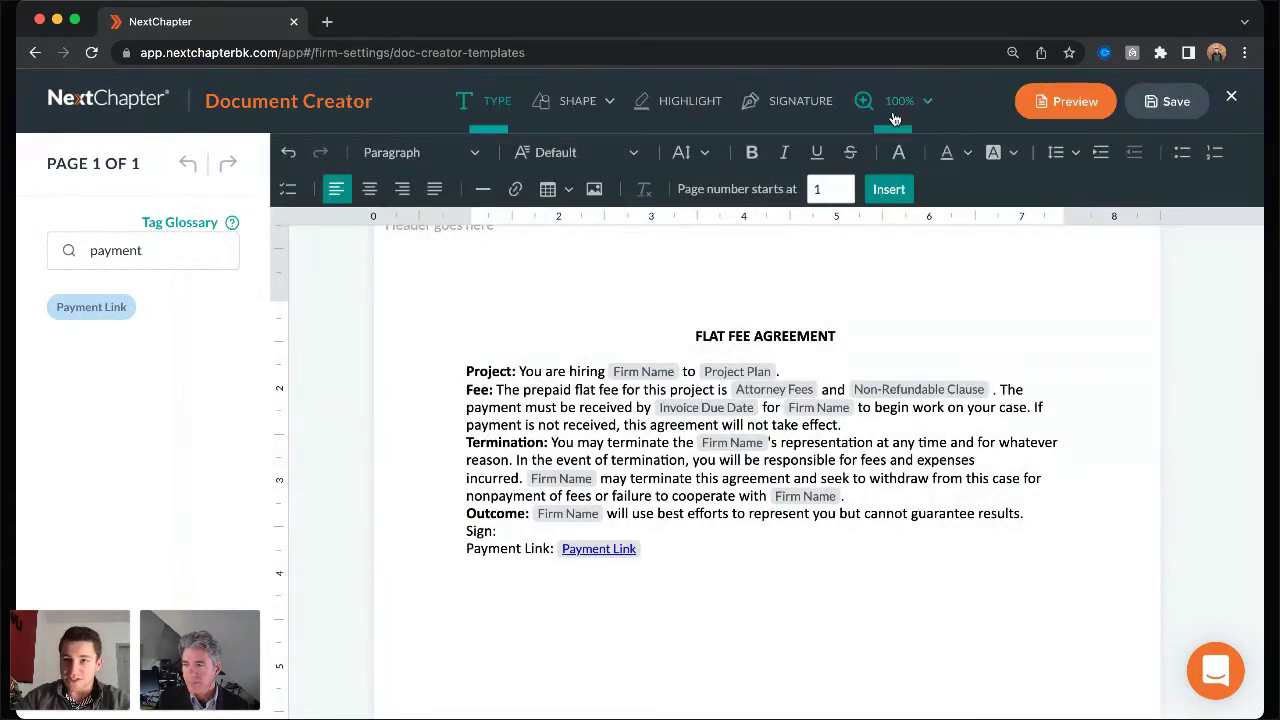
click(1231, 96)
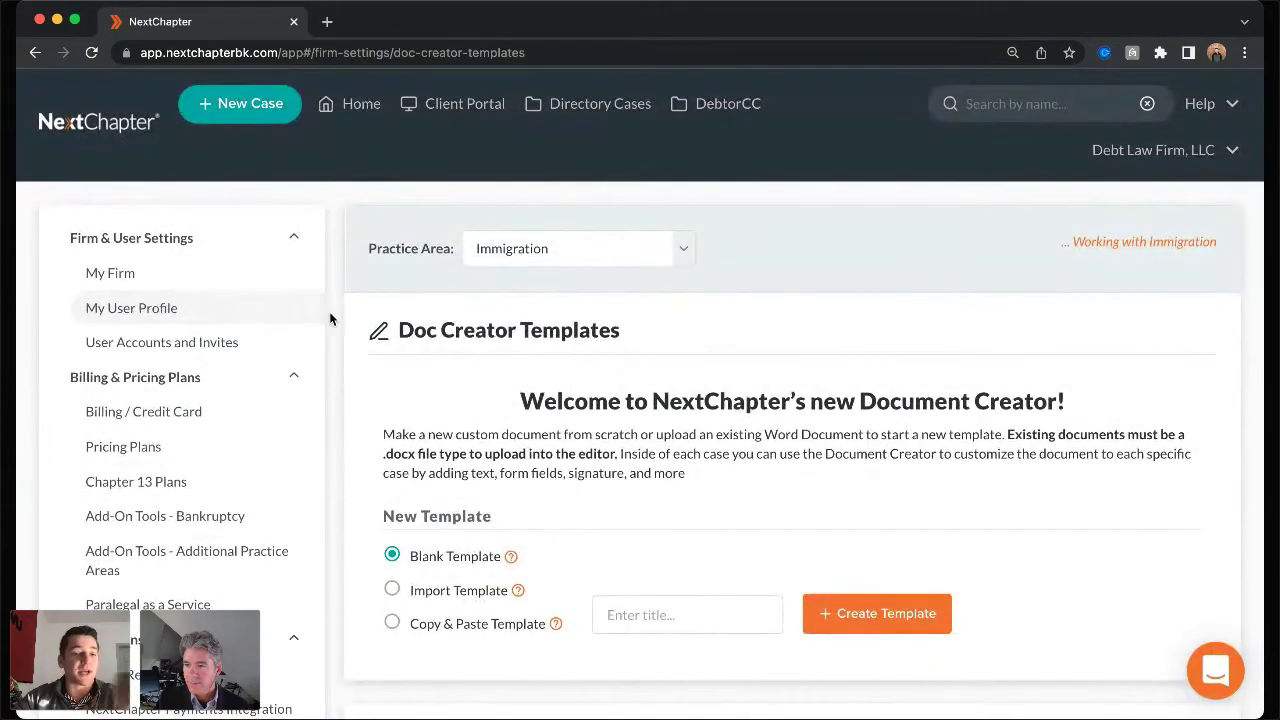
- Return to the home dashboard and open the client's Immigration case from the recent cases
click(360, 104)
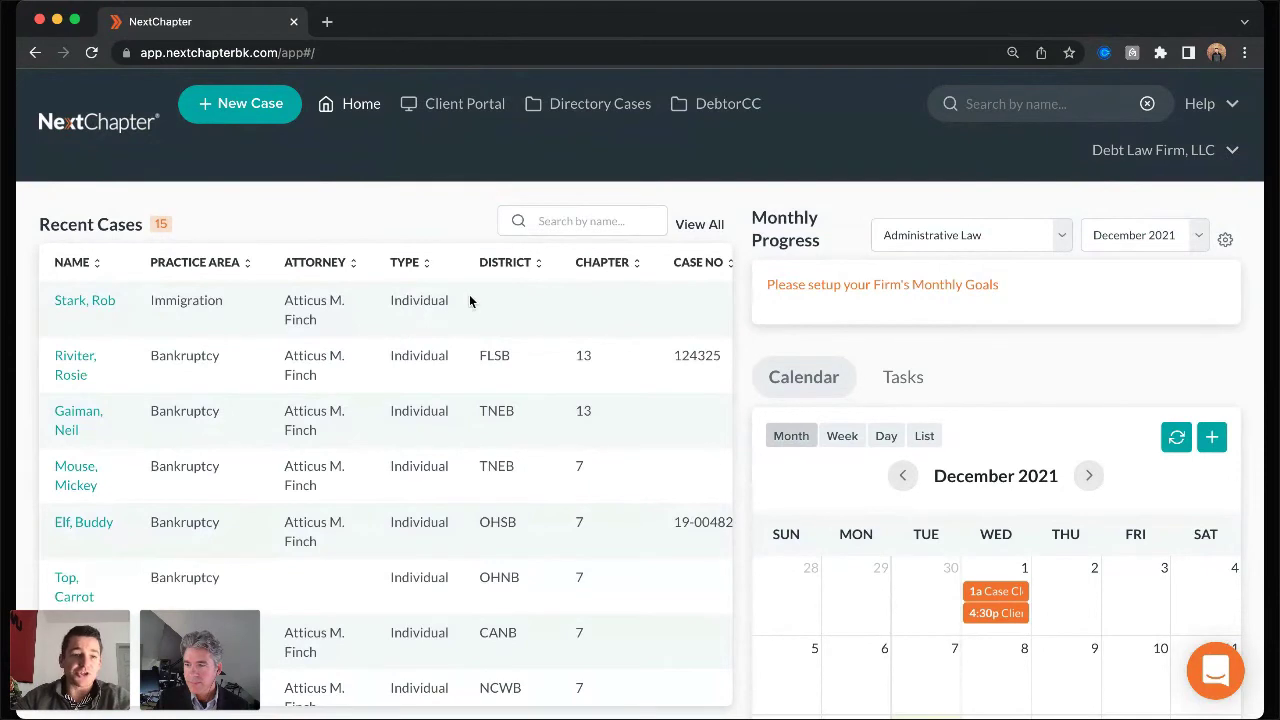
scroll(355, 337, right, 1)
scroll(266, 334, left, 1)
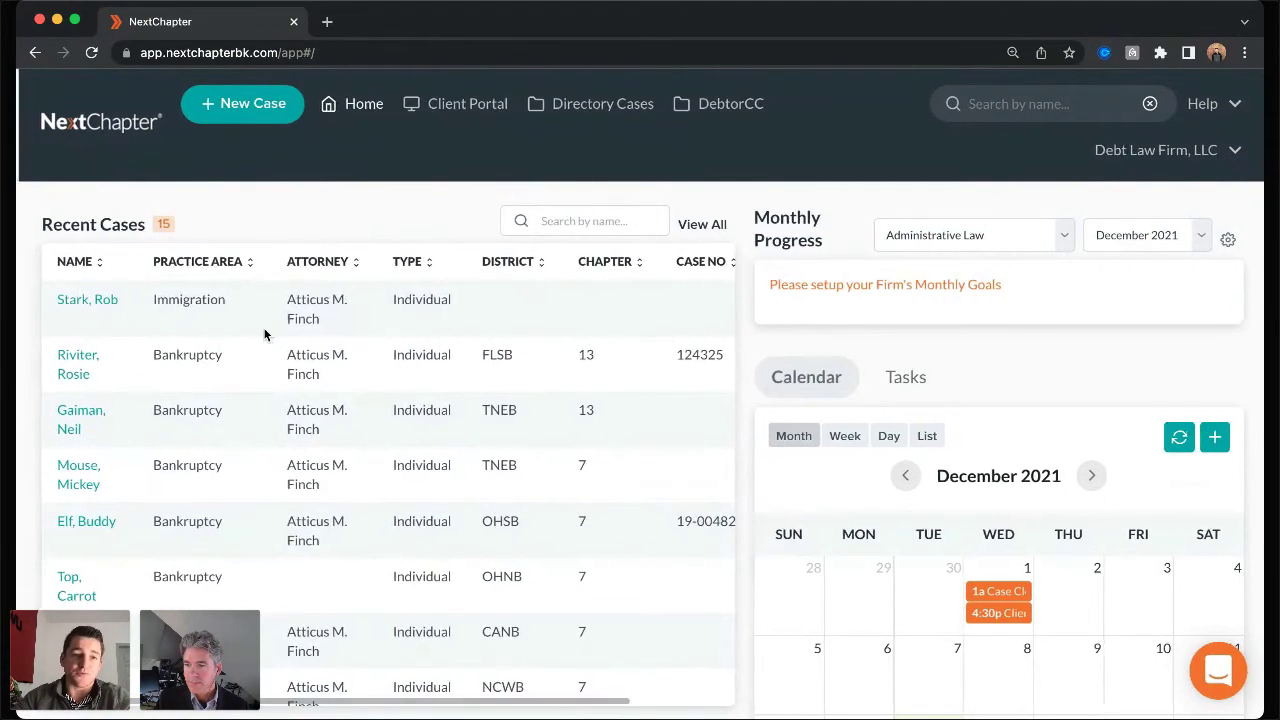
click(80, 302)
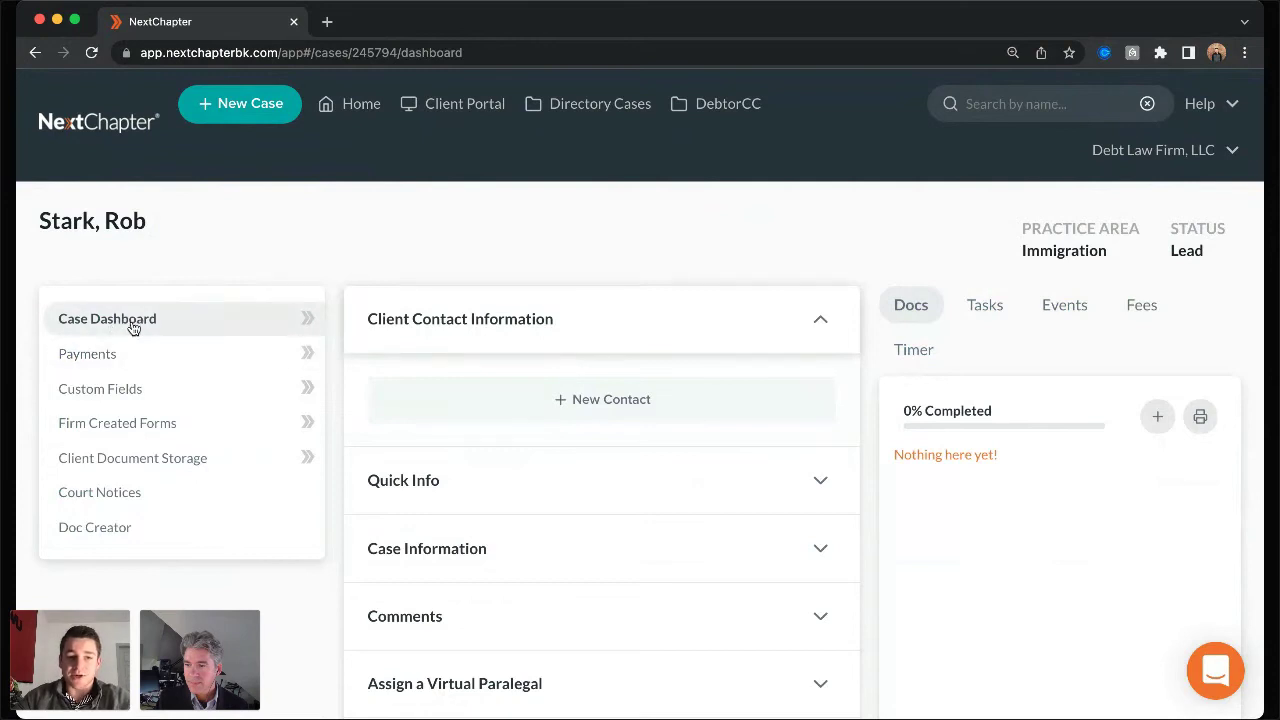
- Create a new document from the Flat Fee Agreement template in the case's Doc Creator
click(113, 532)
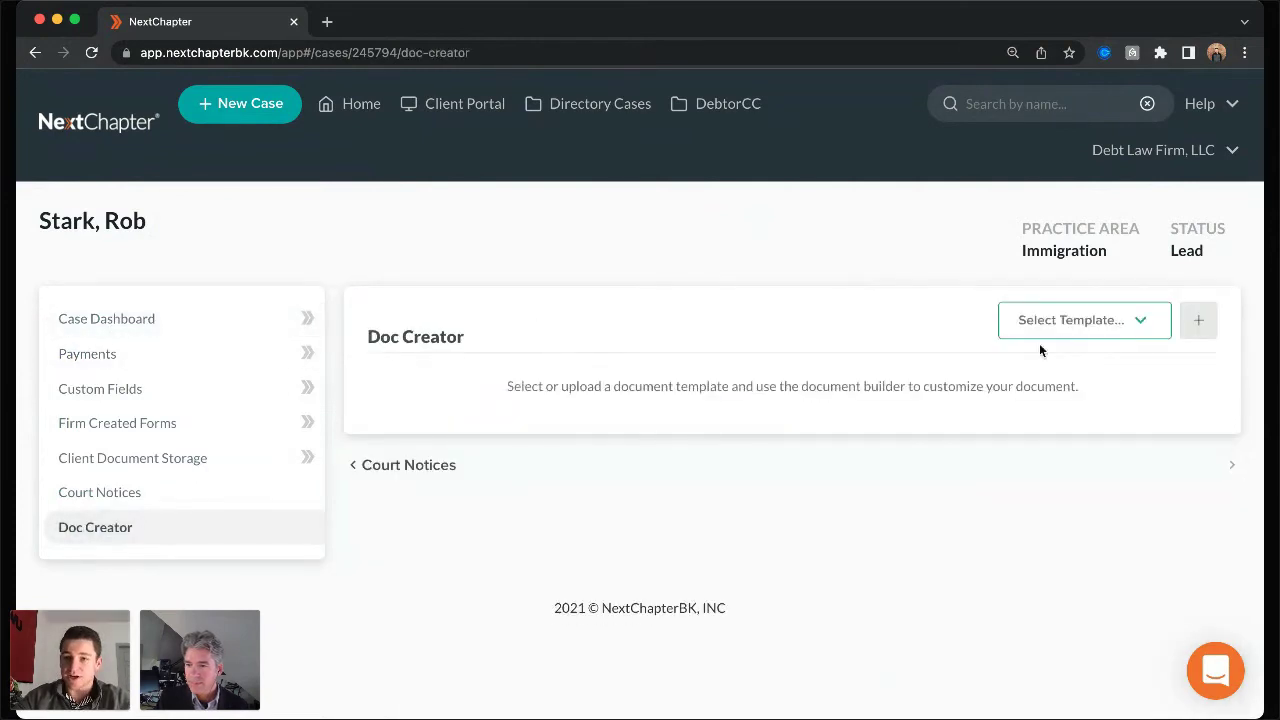
click(1071, 330)
click(1072, 391)
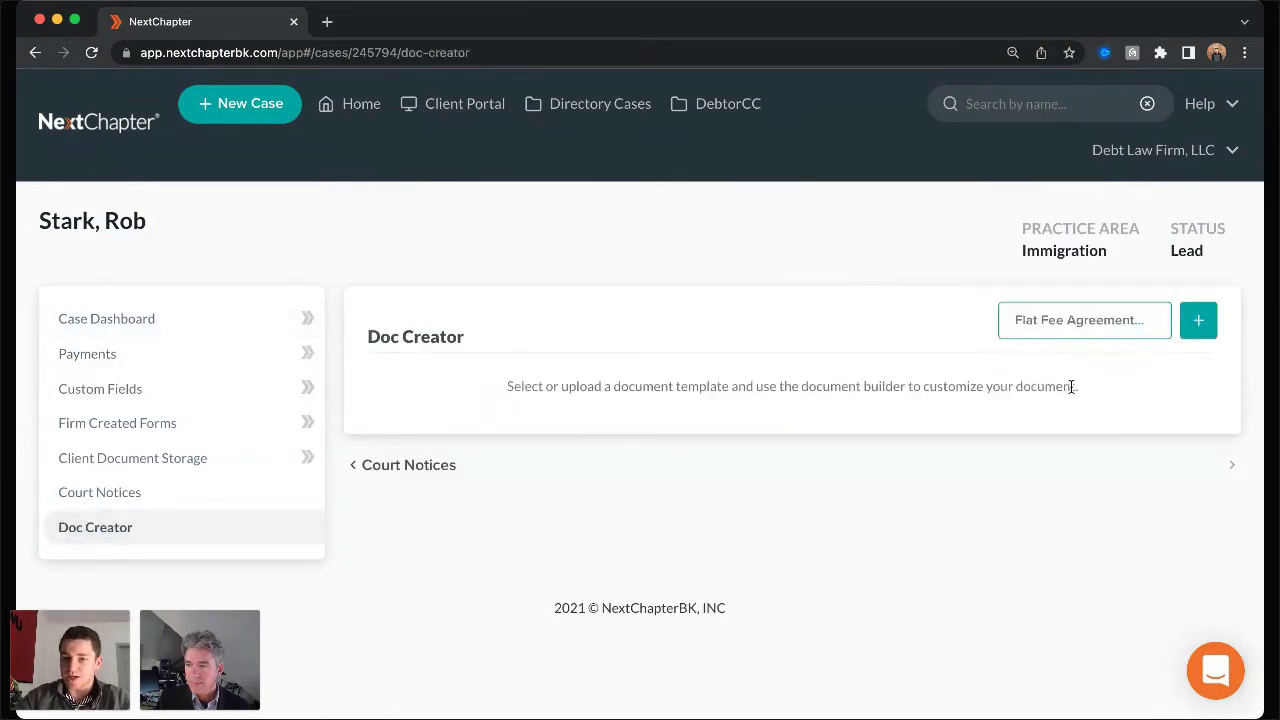
click(1198, 320)
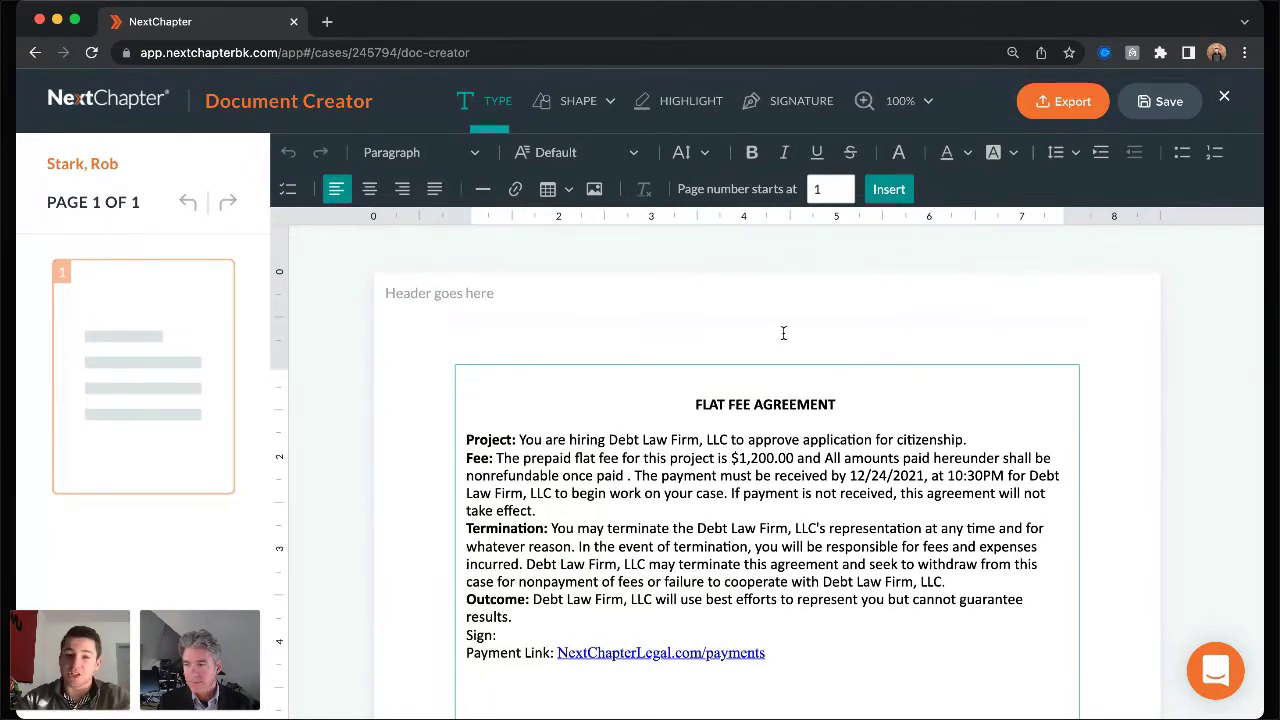
- Export the Flat Fee Agreement as a PDF, save it to Client Document Storage, and exit the Document Creator
click(1054, 104)
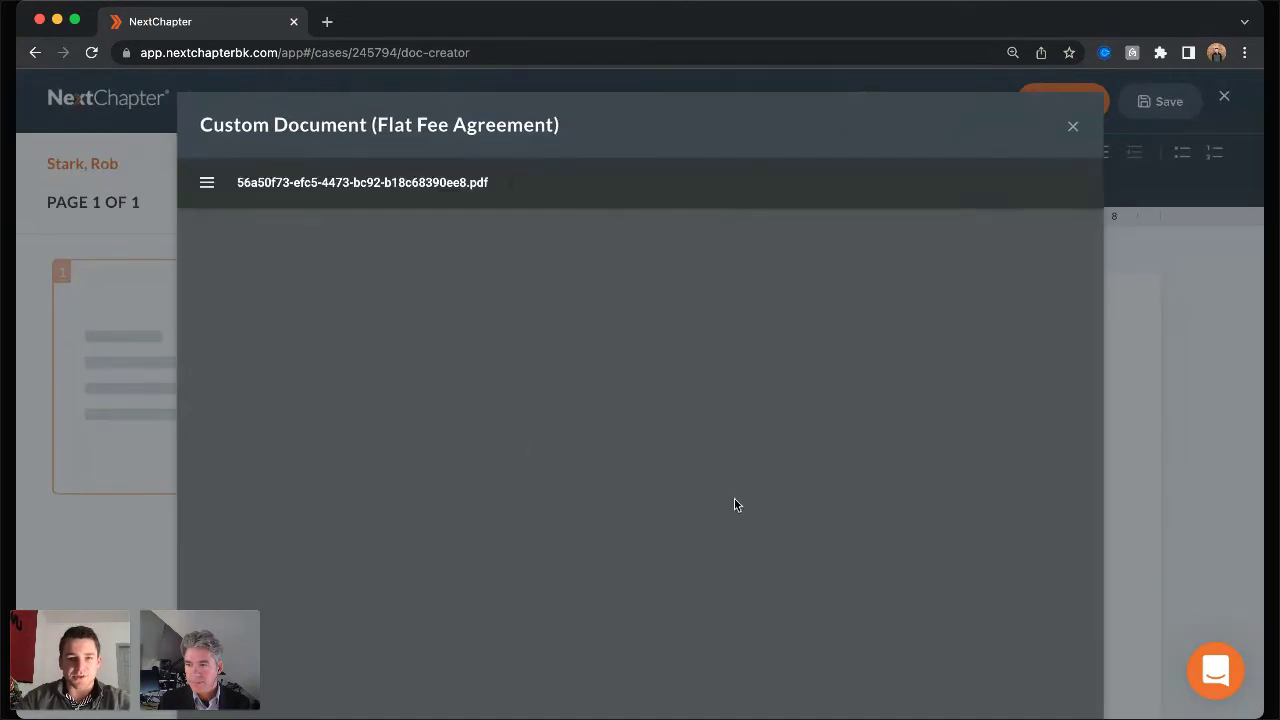
scroll(751, 482, down, 10)
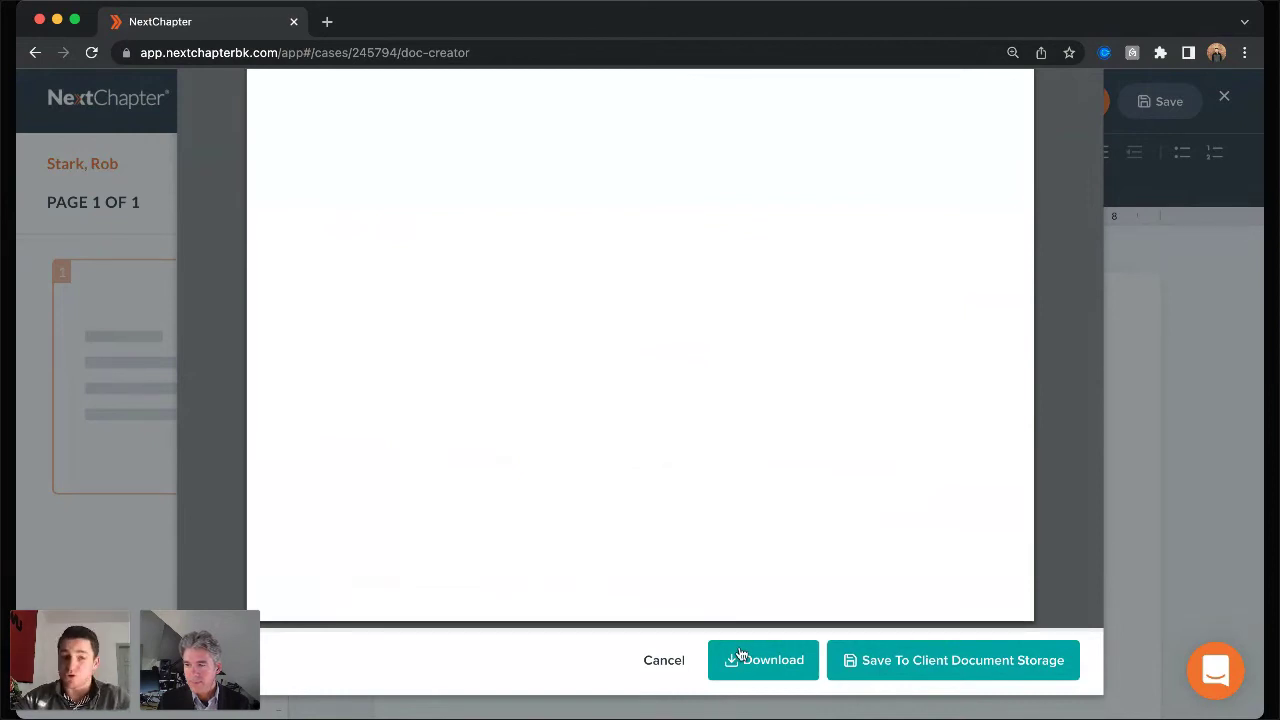
click(960, 667)
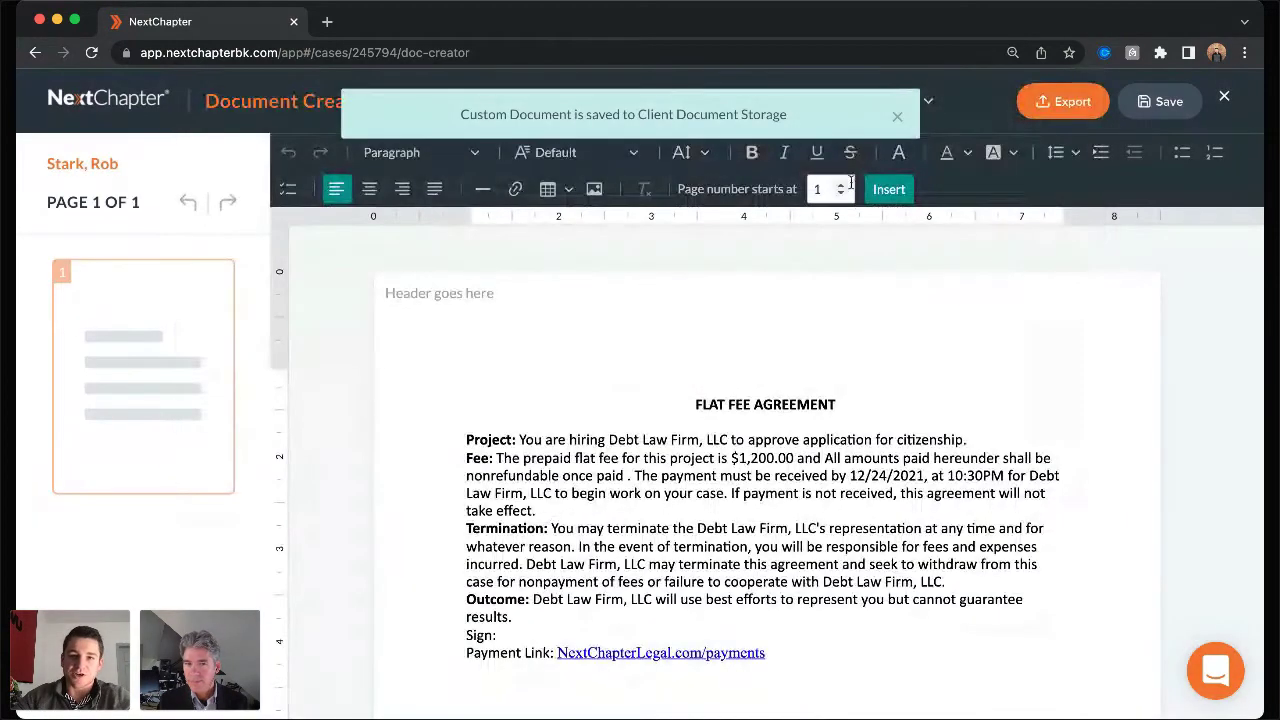
click(897, 116)
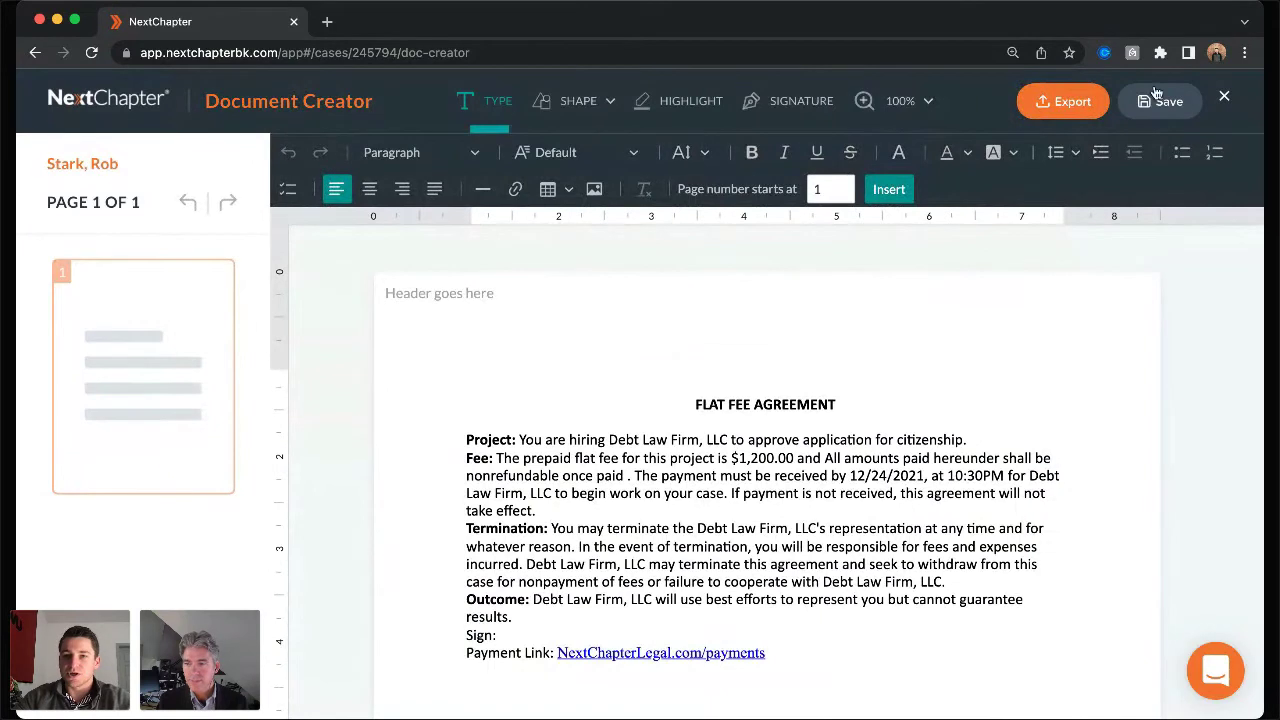
click(1223, 100)
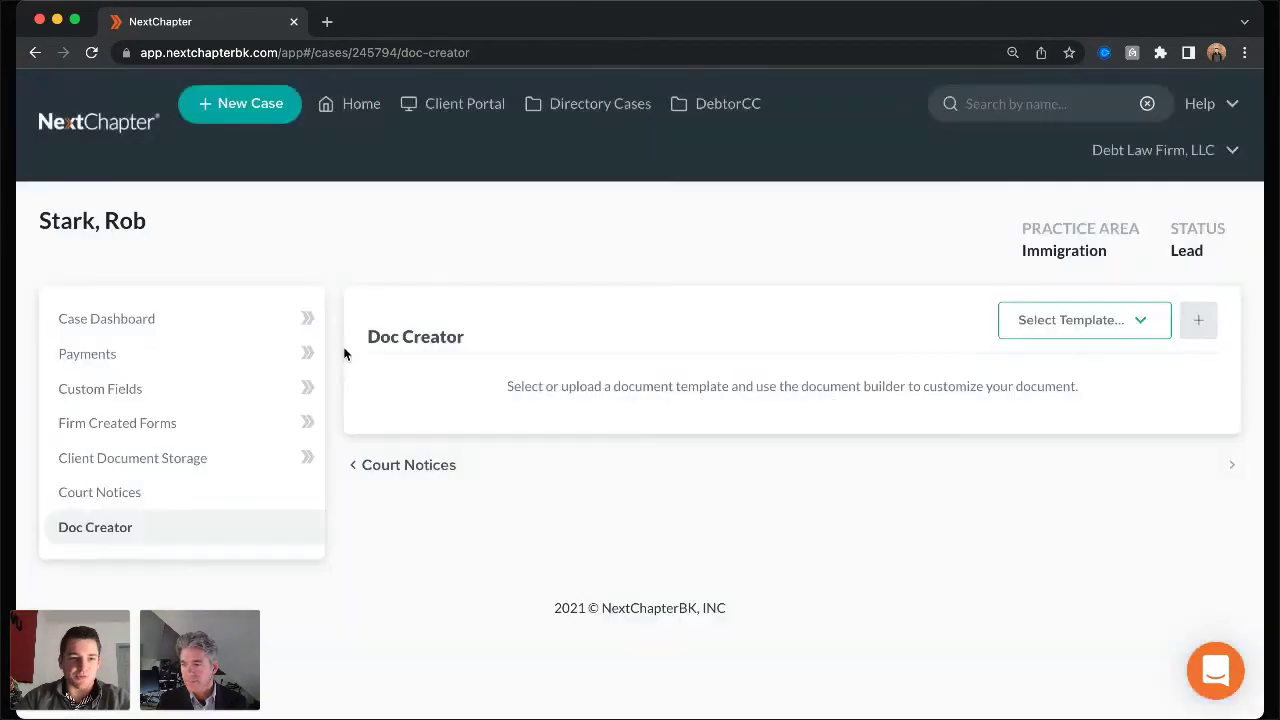
- Check the case's Client Document Storage for the saved Flat Fee Agreement document
click(134, 459)
drag(608, 563, 371, 563)
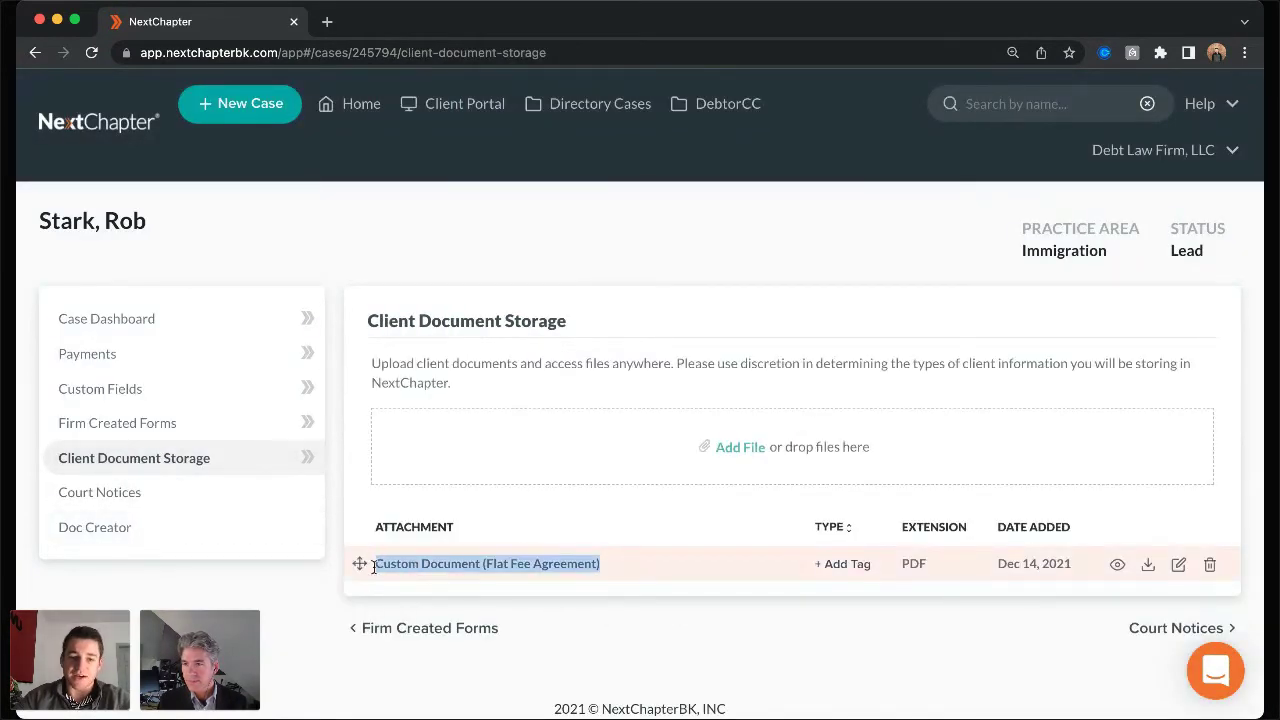
click(600, 504)
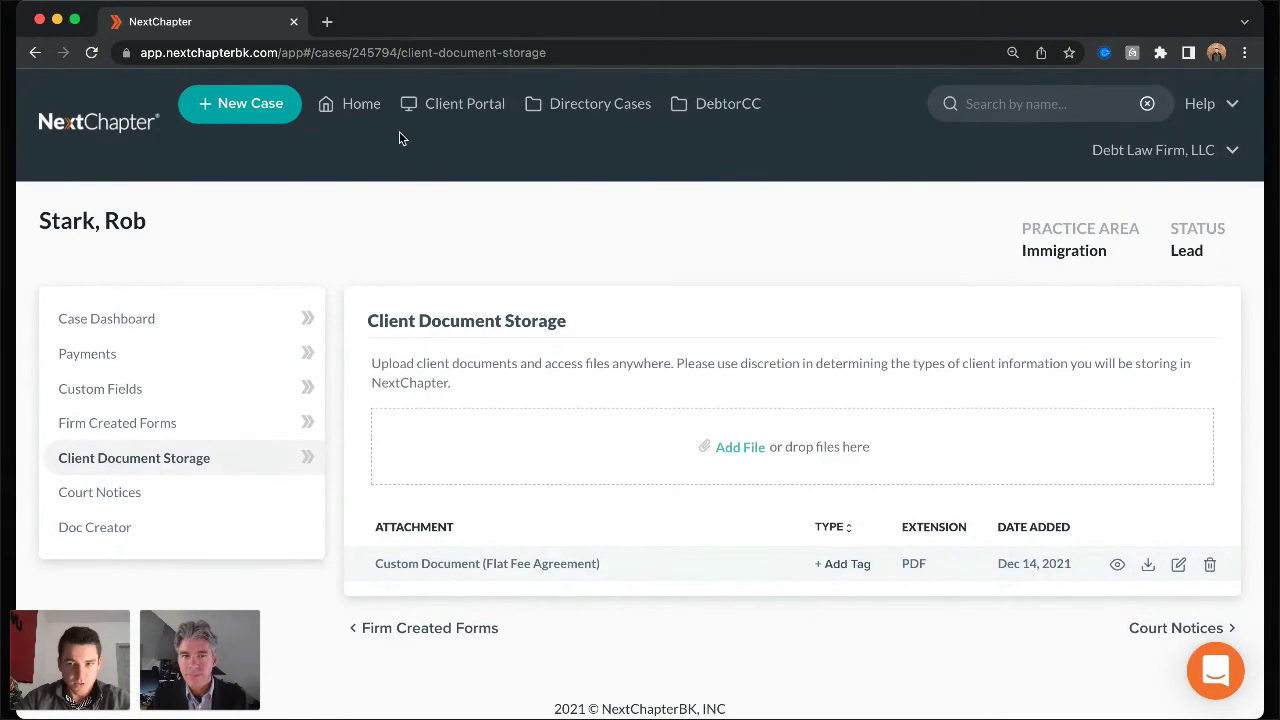
- Return to the home dashboard and look at the Immigration case's row in the recent cases
click(354, 106)
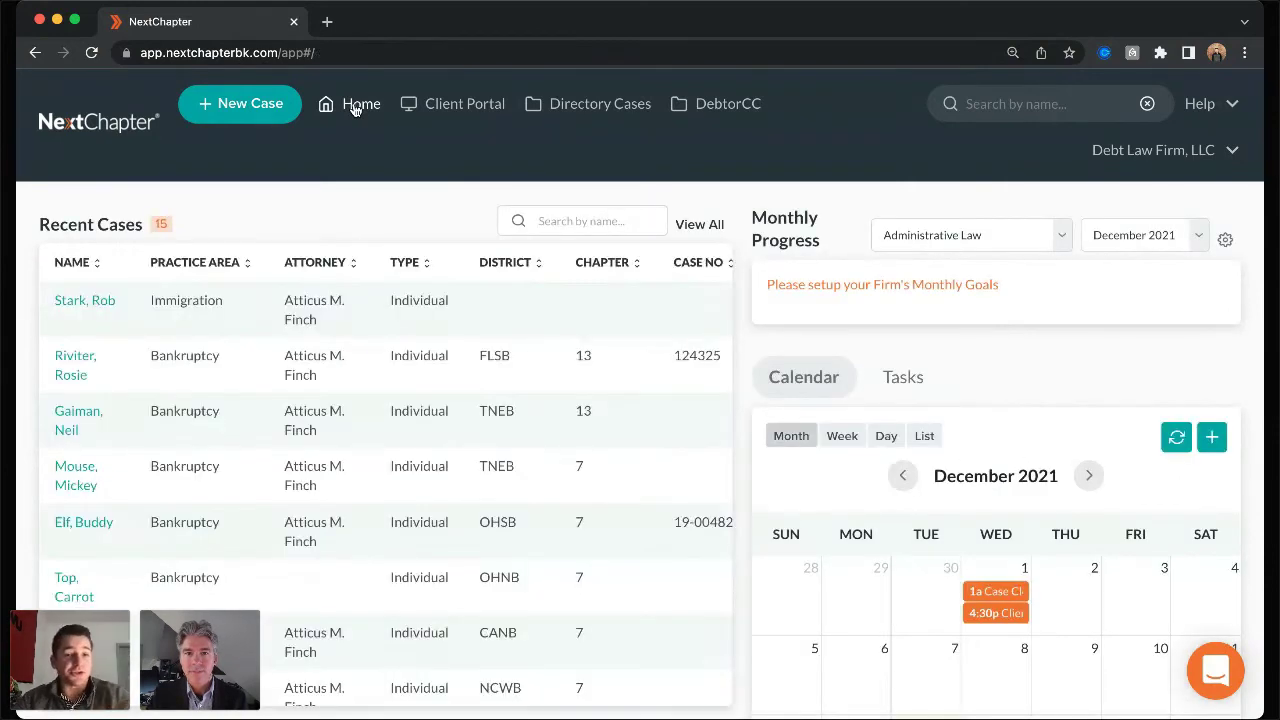
drag(477, 300, 366, 308)
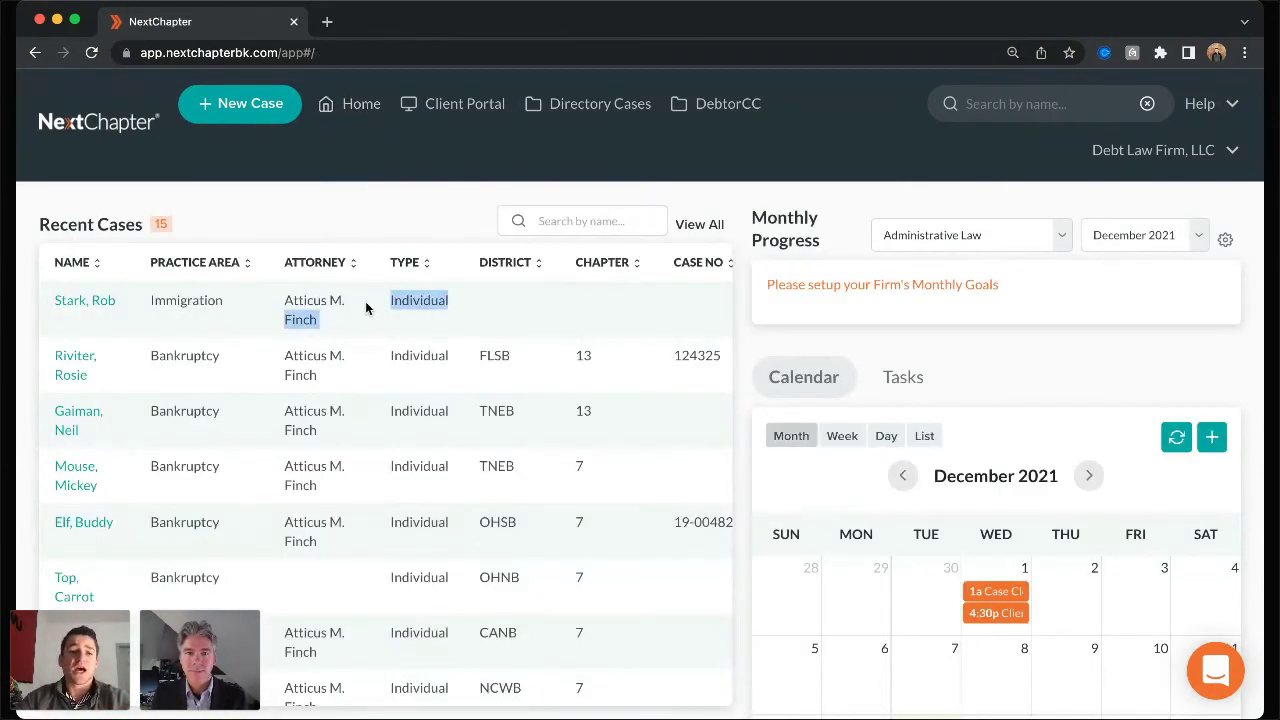
click(372, 217)
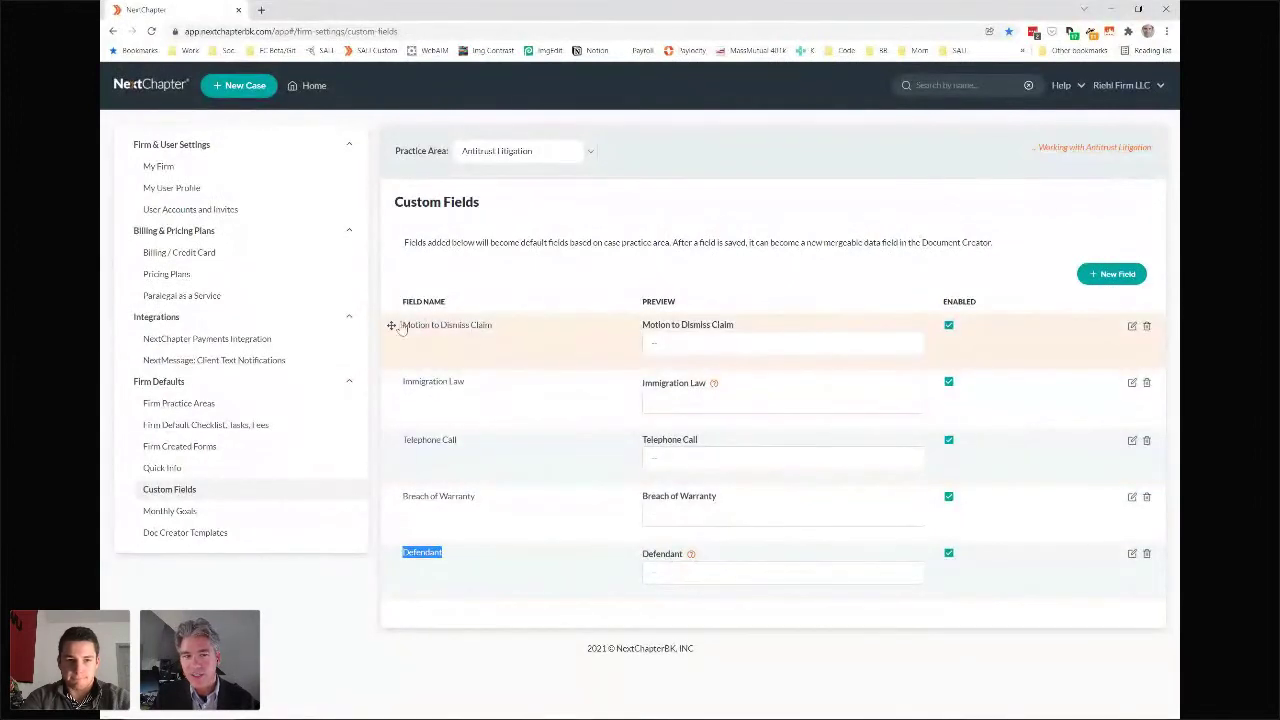
- Review the Motion to Dismiss Claim custom field, switch to Docket Alarm, and browse the National Presto Industries v. U.S. Merchants Financial Group docket timeline
drag(401, 325, 530, 356)
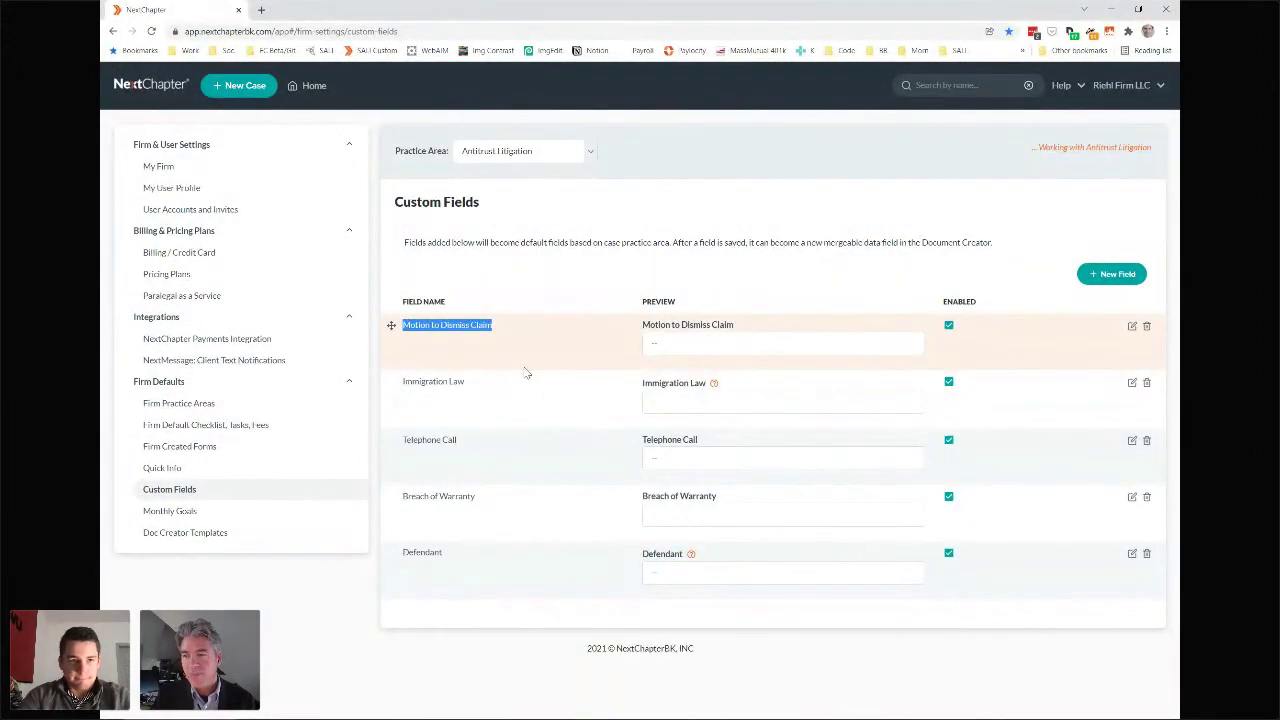
key(alt+Tab)
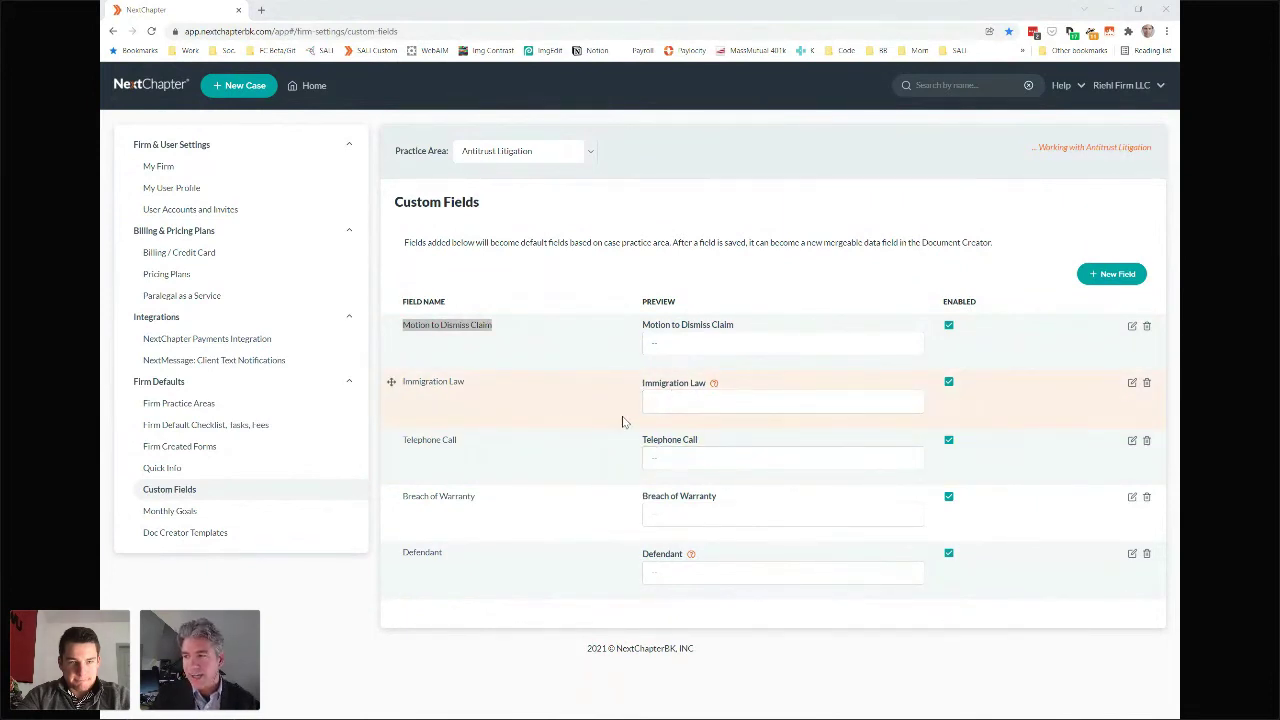
key(alt+Tab)
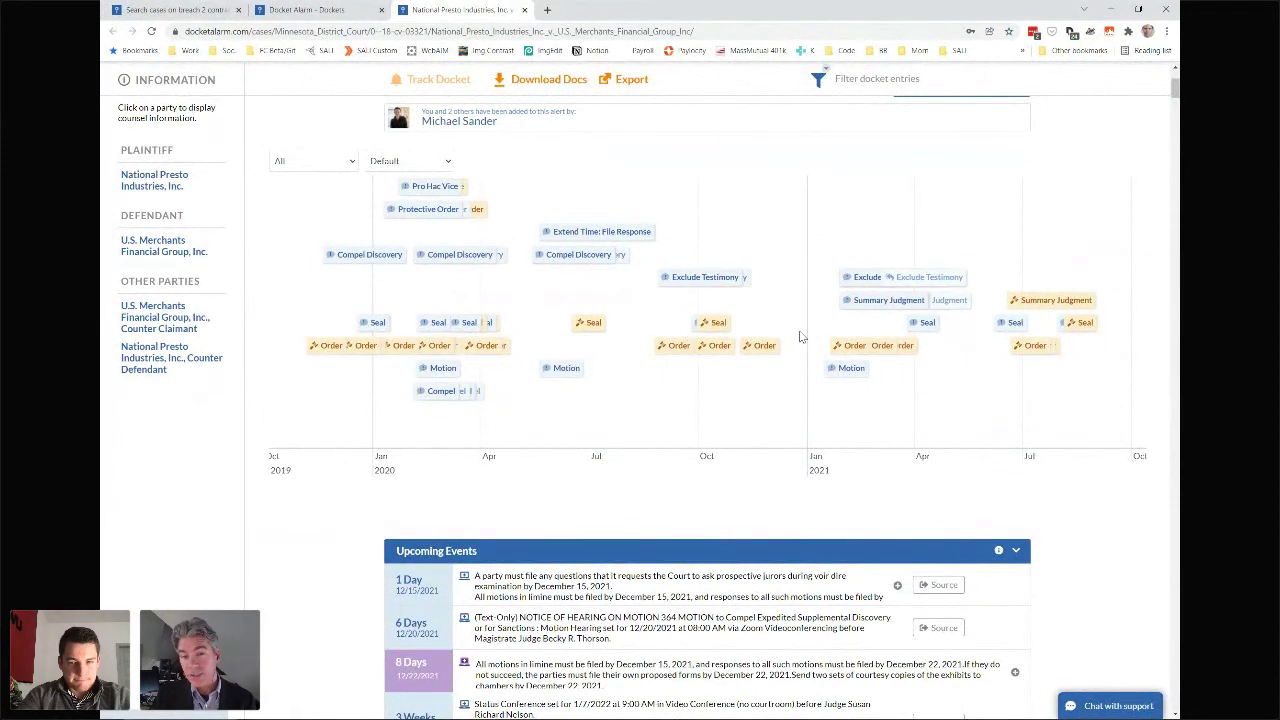
scroll(800, 337, up, 2)
drag(788, 314, 853, 313)
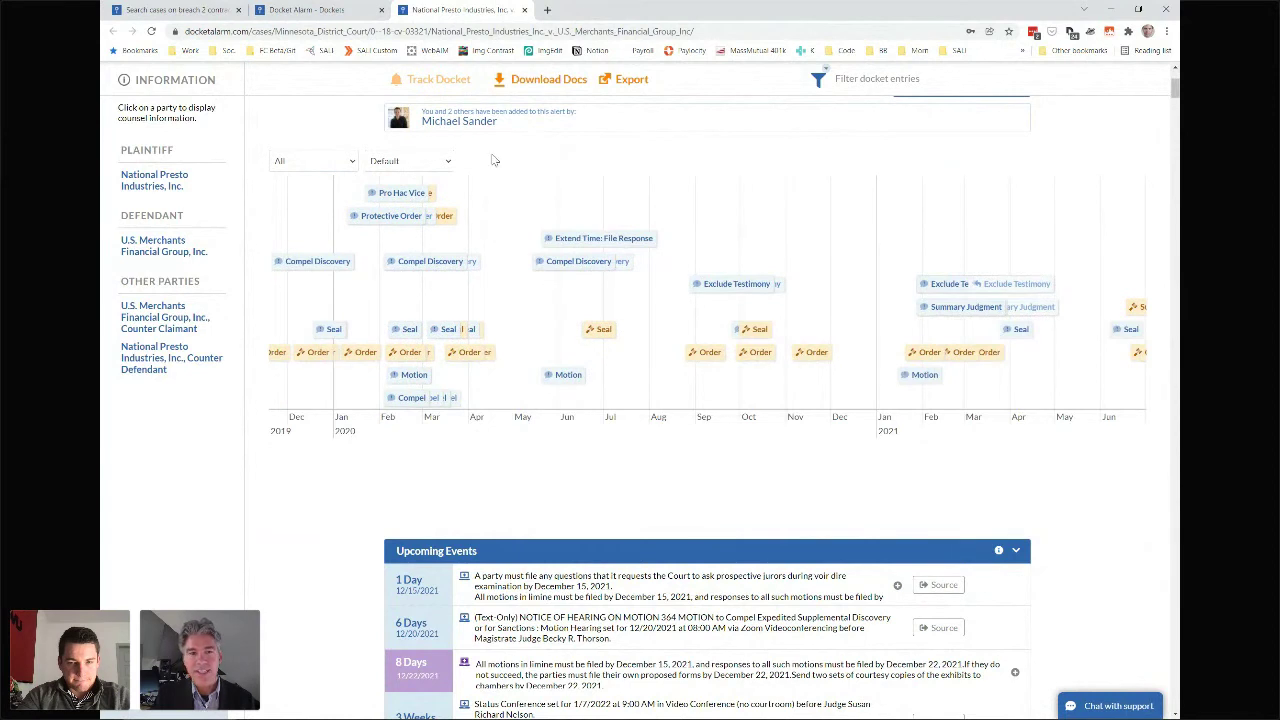
scroll(540, 285, up, 2)
drag(540, 285, 634, 354)
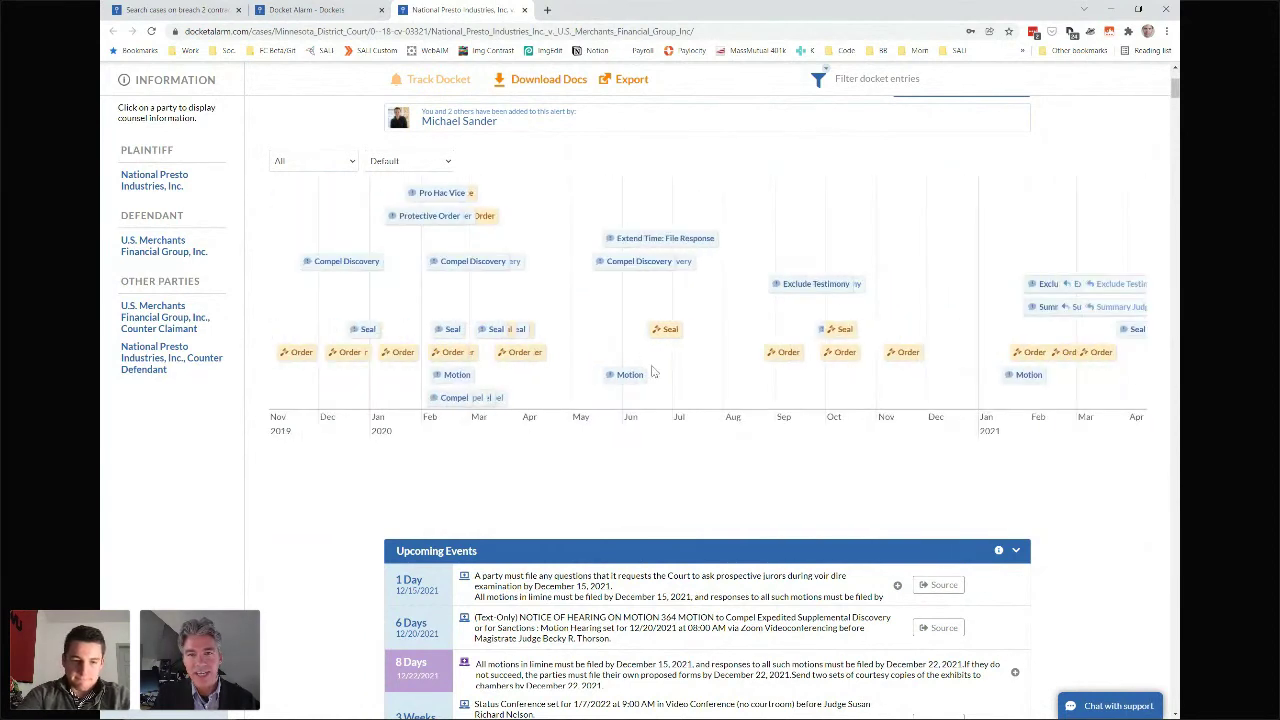
scroll(710, 360, down, 2)
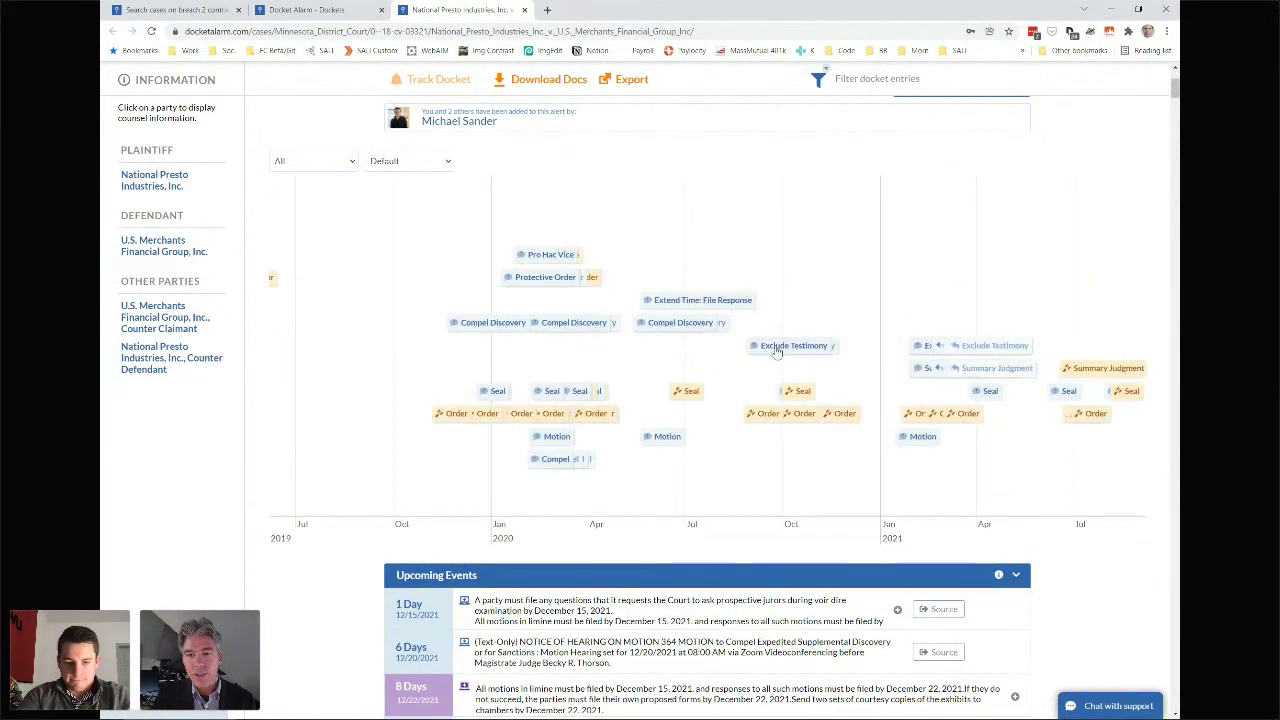
- Examine the details of the 6/18/2021 Summary Judgment order on the timeline, including its SALI LMSS link
mouse_move(1097, 372)
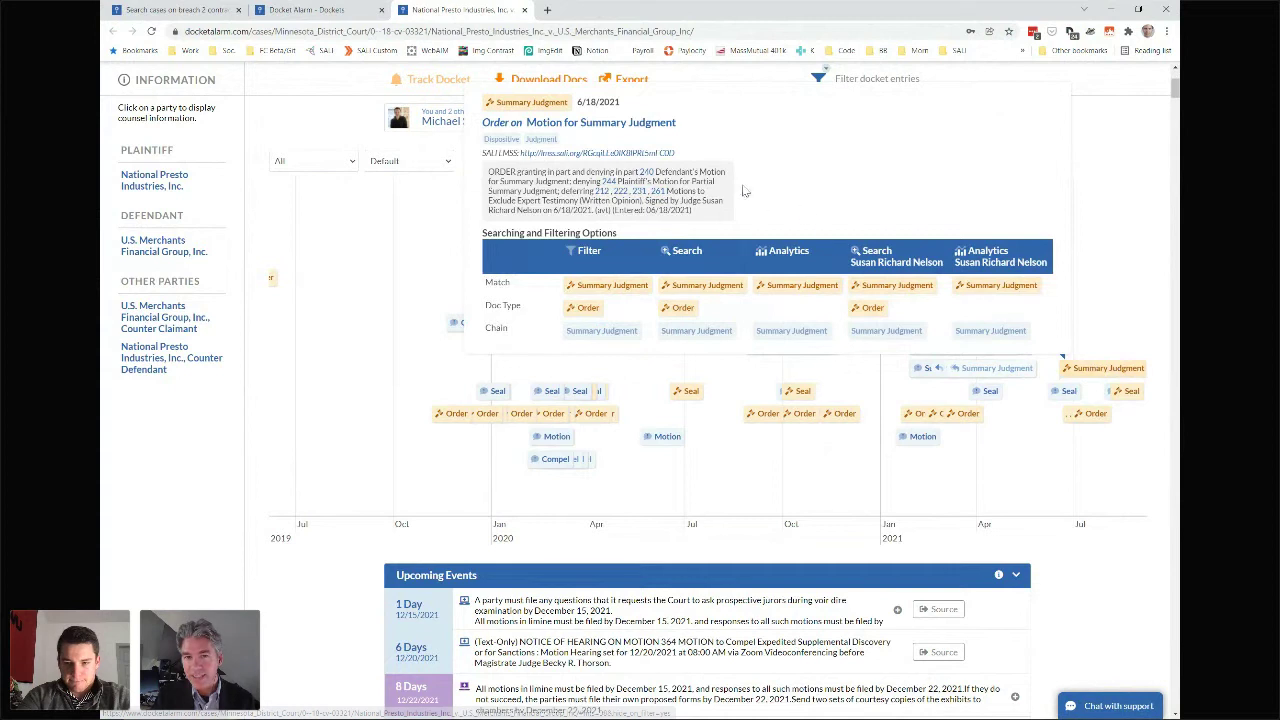
drag(676, 153, 481, 153)
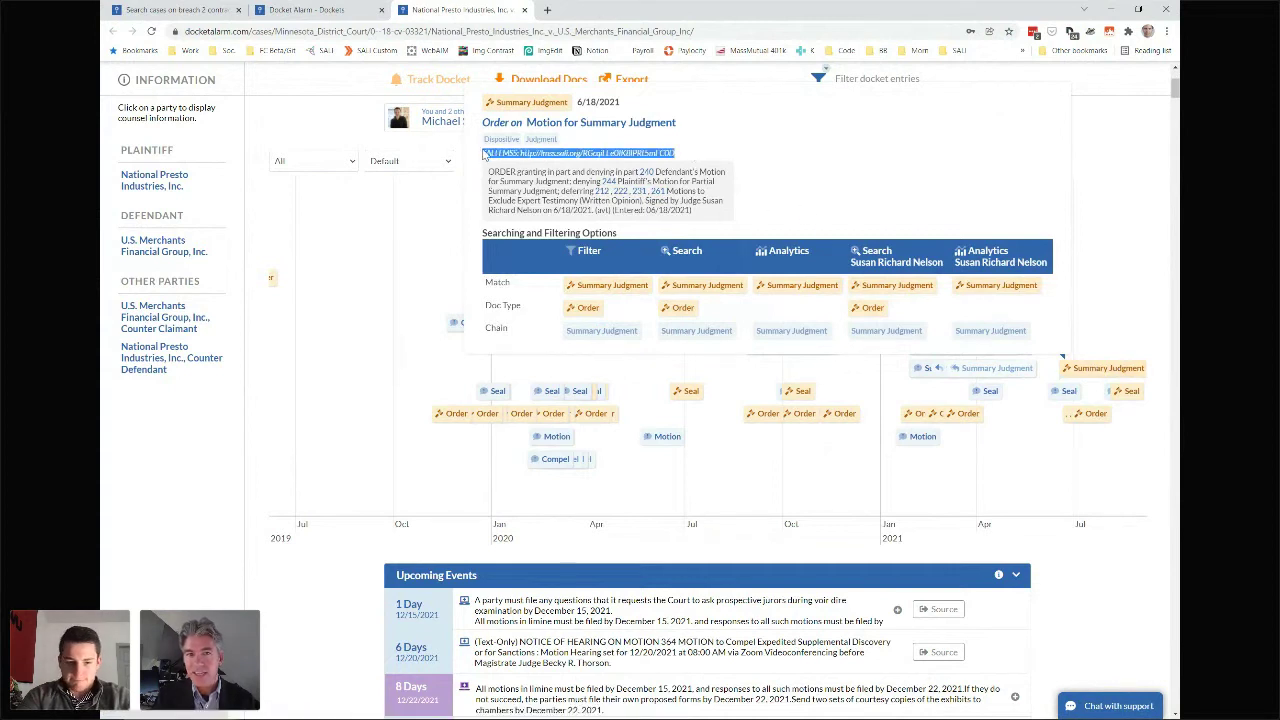
click(694, 160)
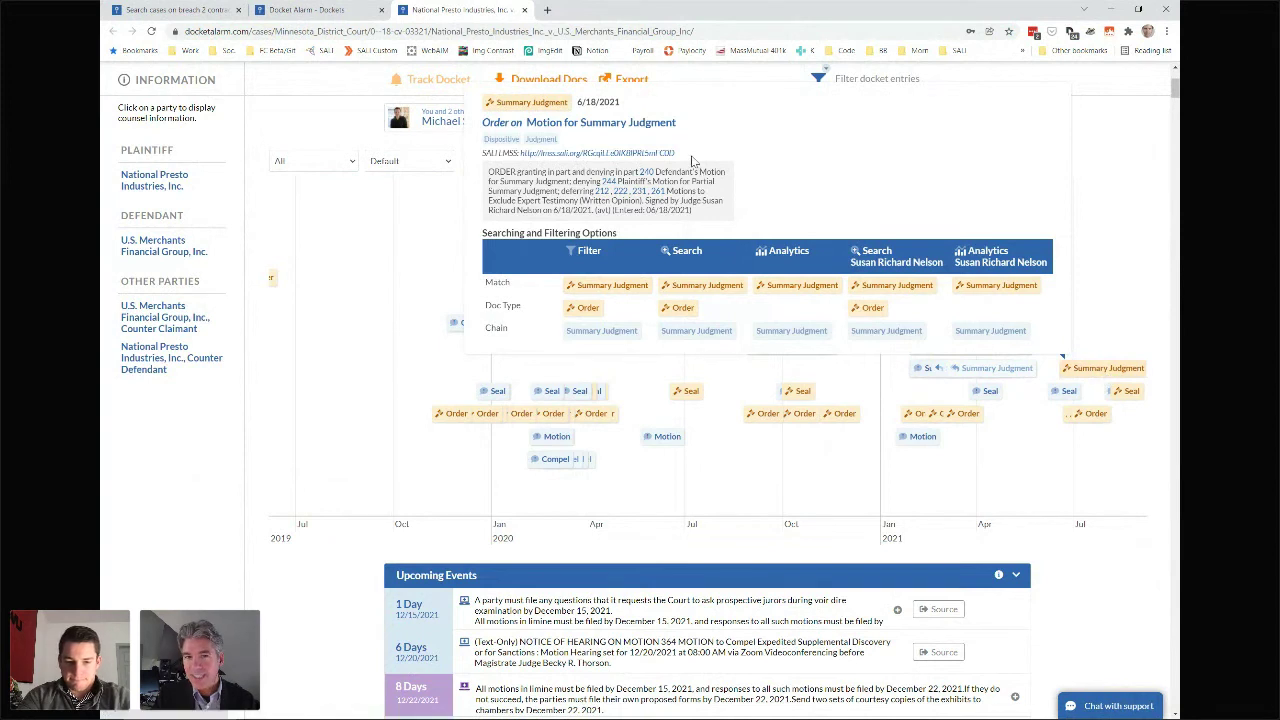
drag(691, 160, 526, 153)
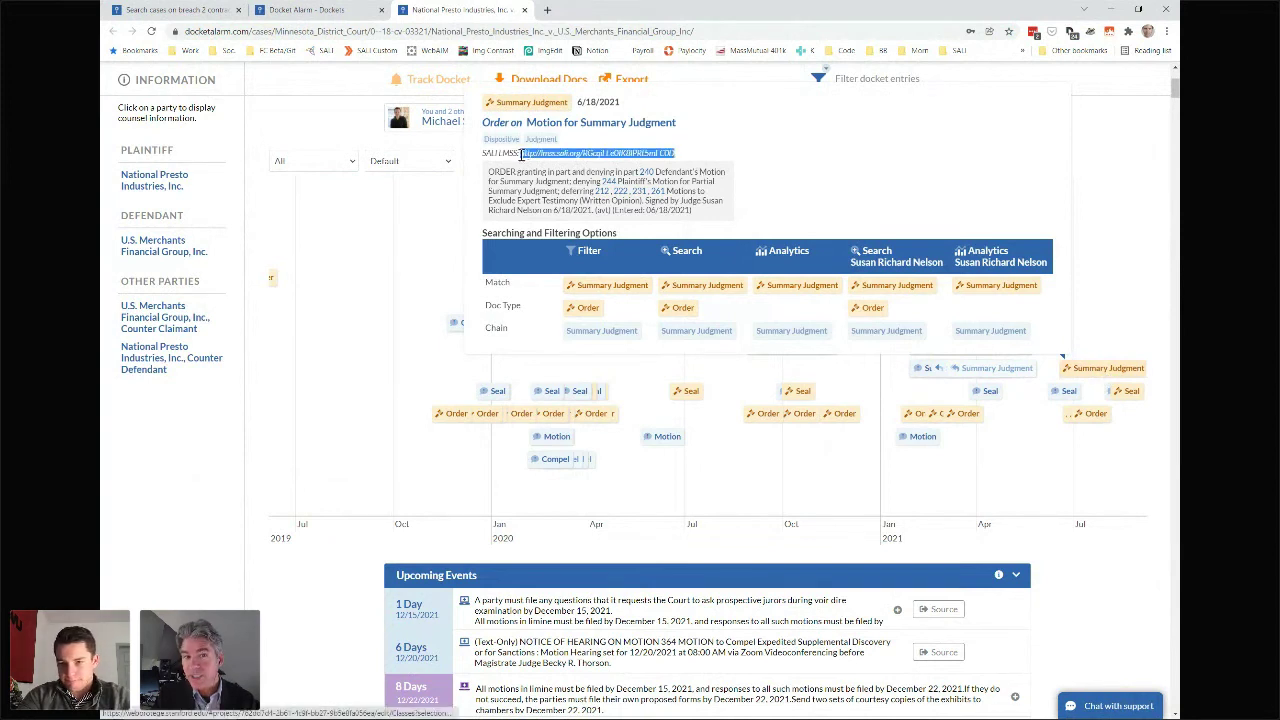
- Switch to NextChapter and save a new Antitrust Litigation text field, entering "summary judgment" and choosing the existing LMSS term Motion for Summary Judgment
key(alt+Tab)
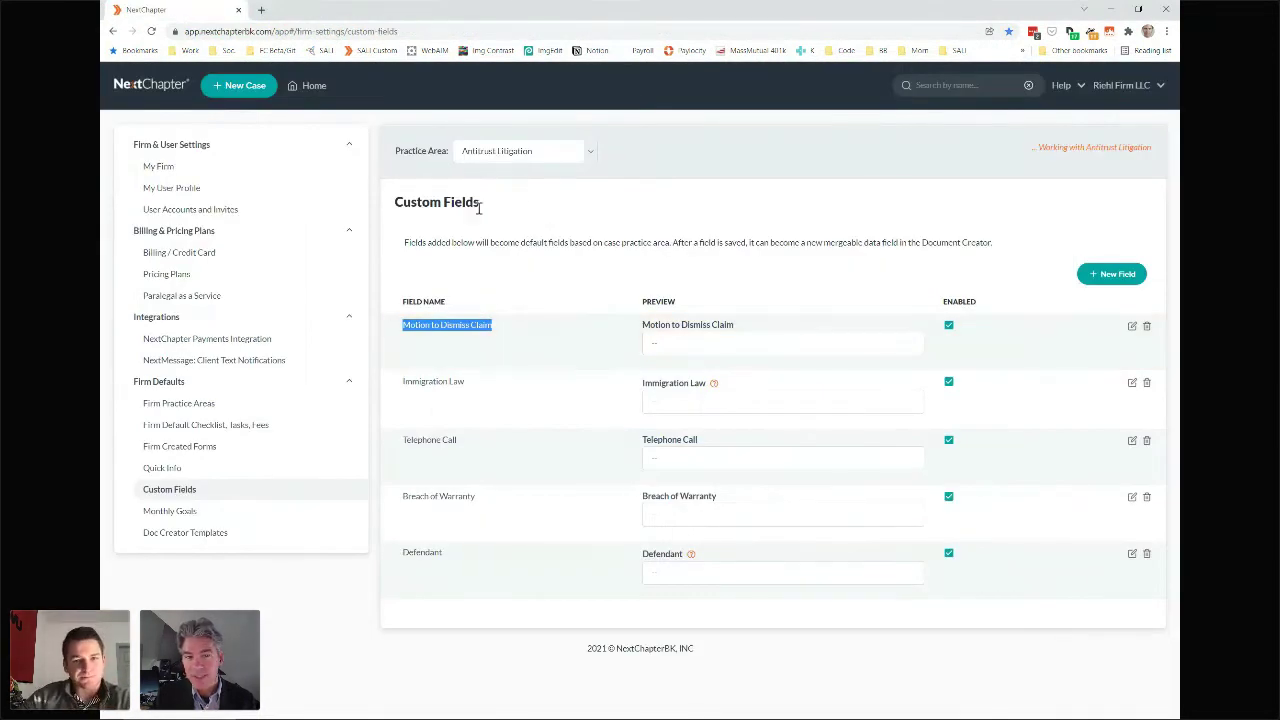
click(1100, 274)
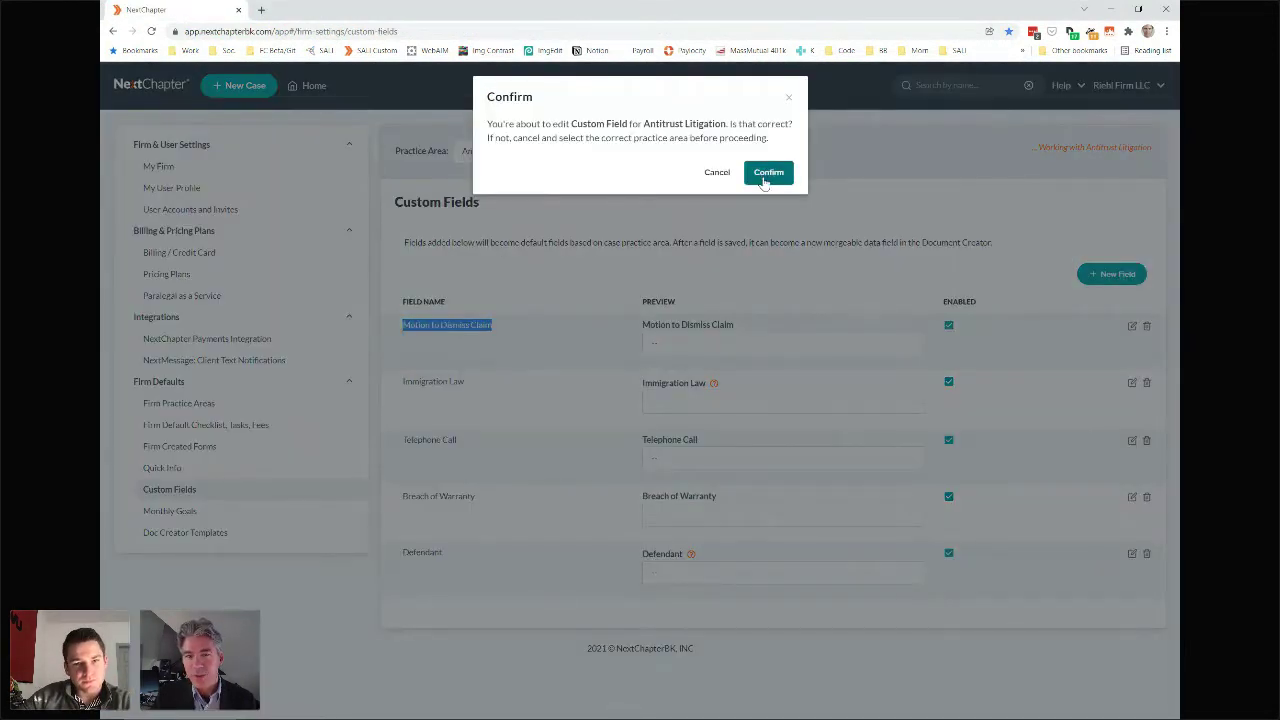
click(767, 171)
click(645, 220)
text(s)
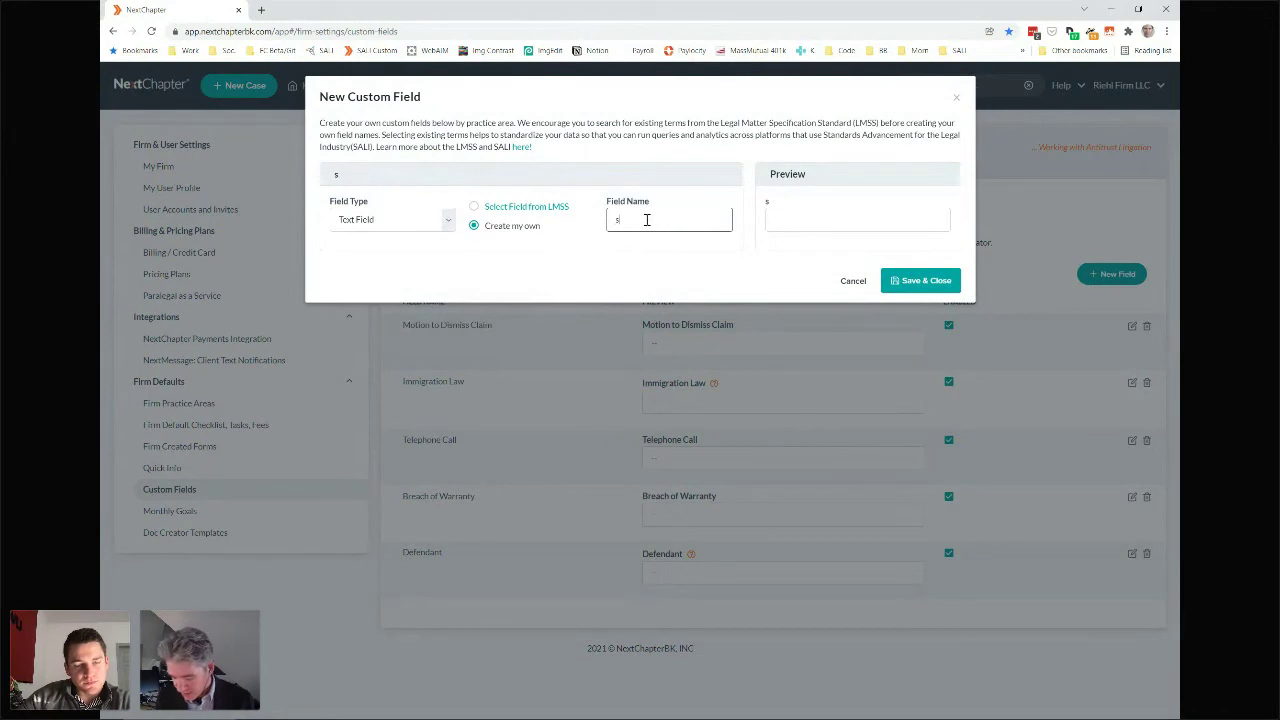
text(ummary judgmen)
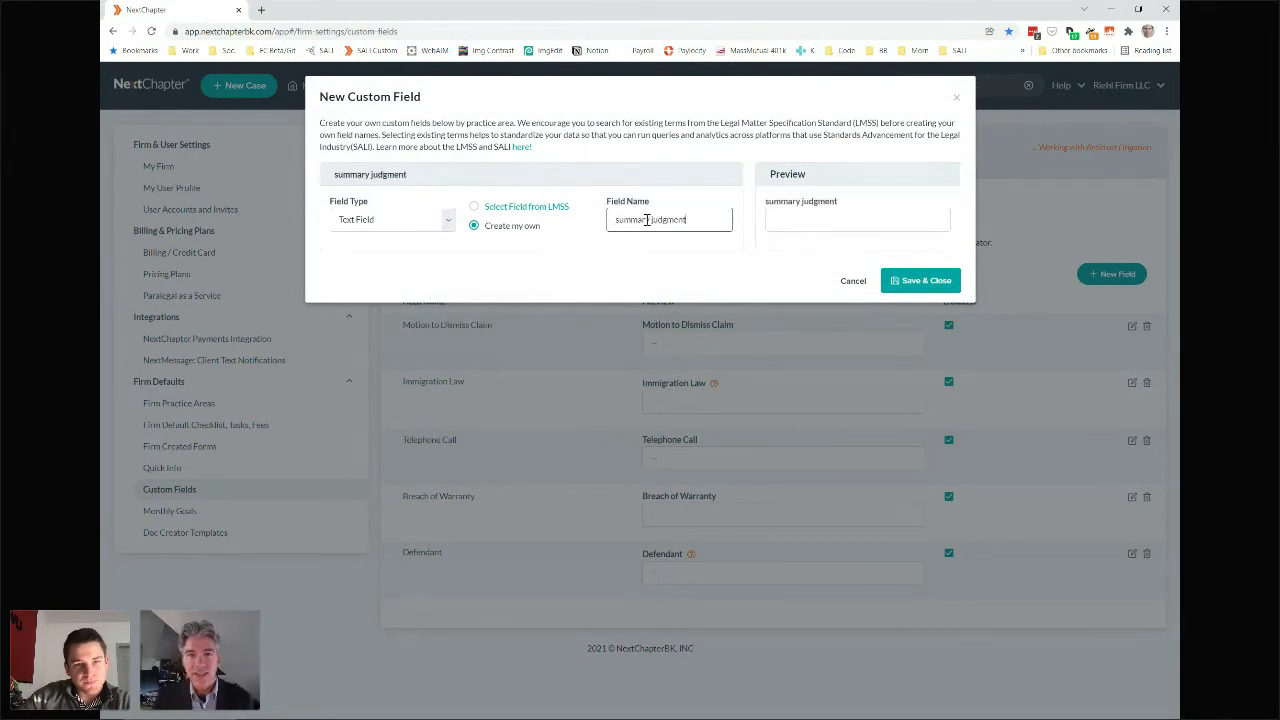
text(t)
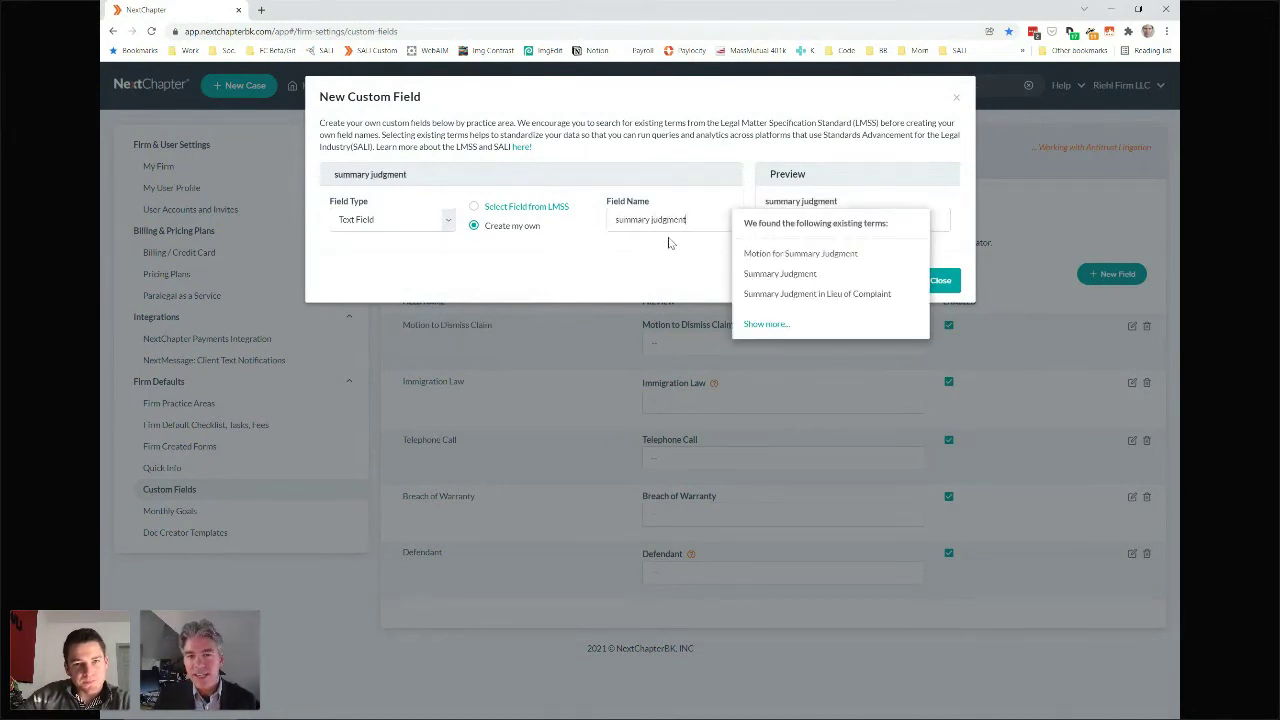
click(800, 256)
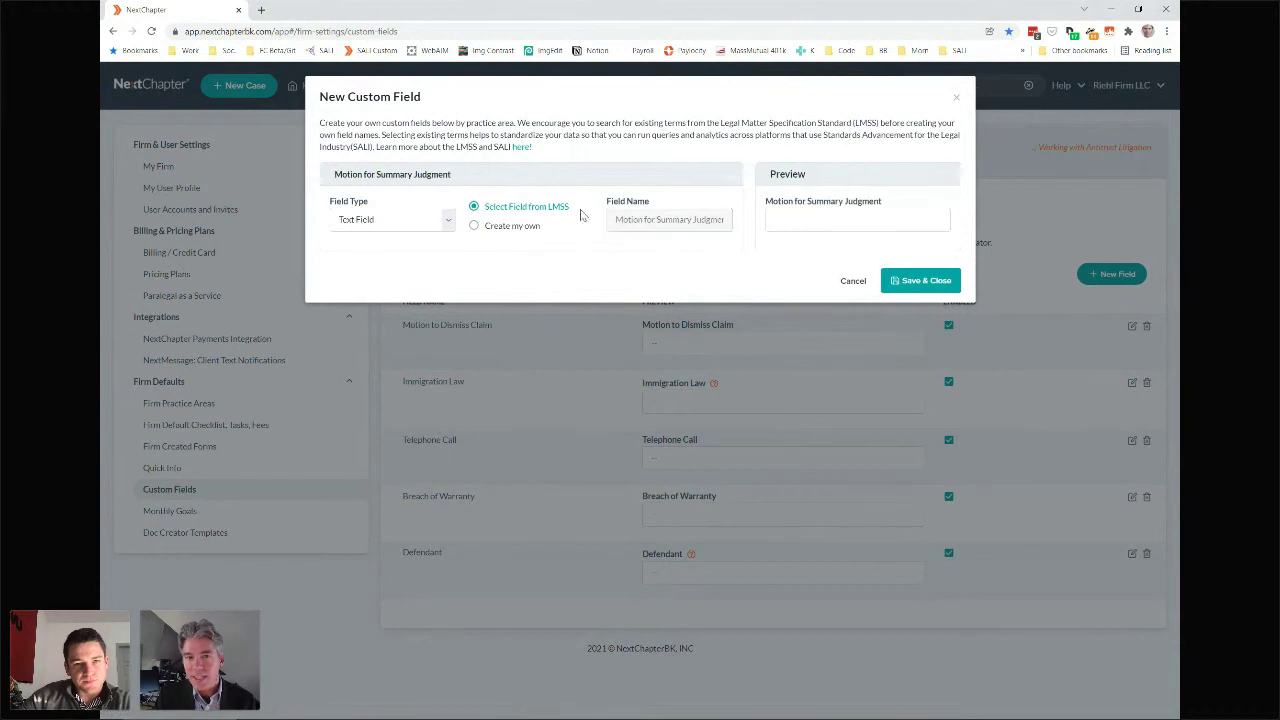
click(922, 280)
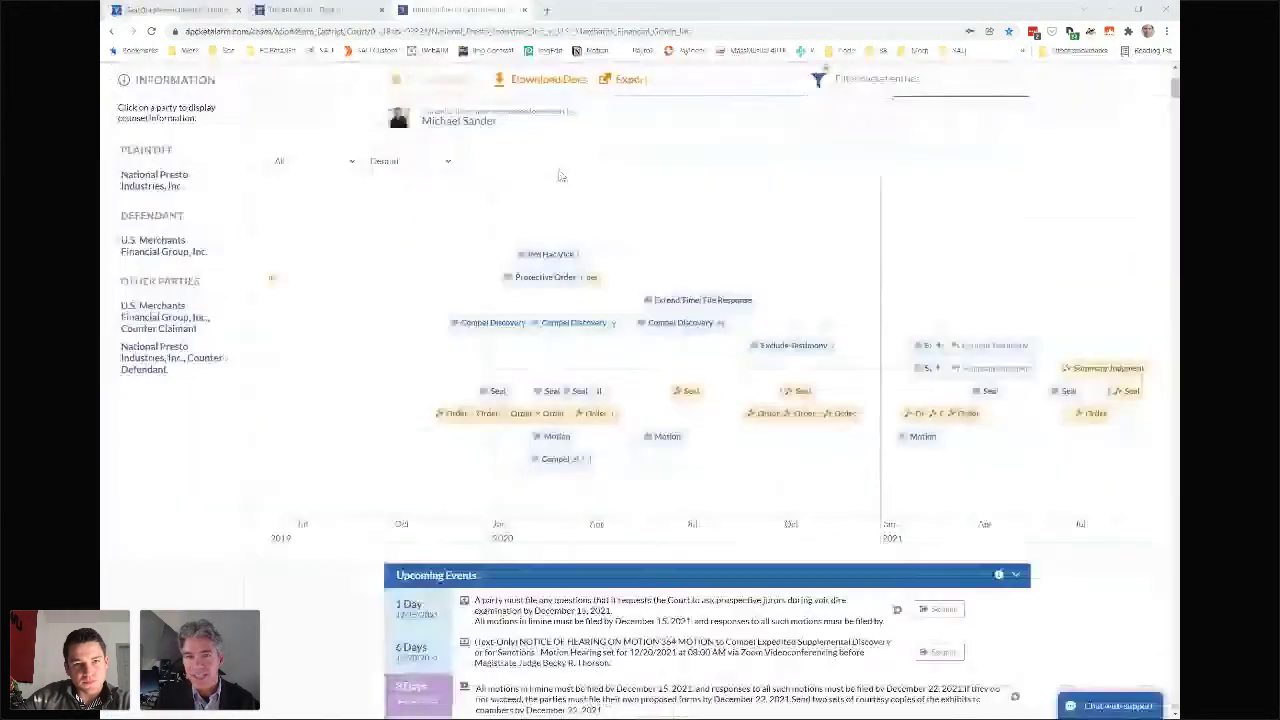
- Switch back to Docket Alarm and review the case header details and the Summary Judgment order on the timeline
mouse_move(1080, 368)
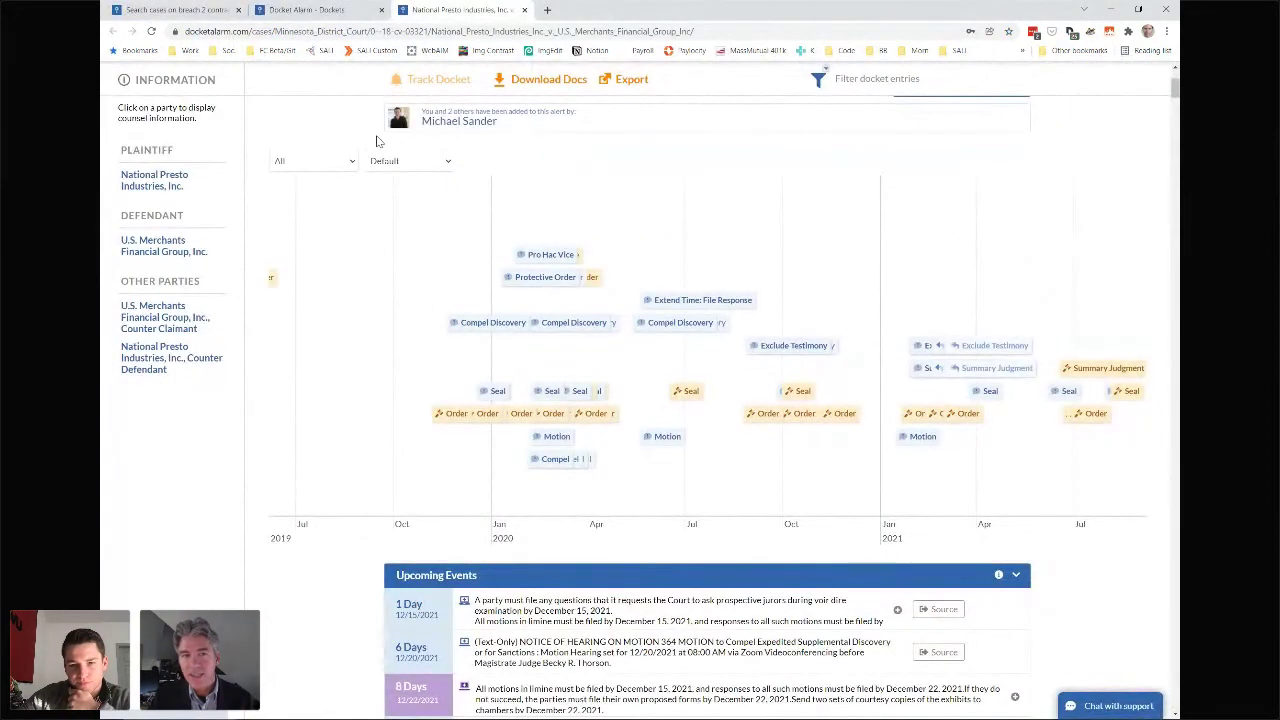
scroll(490, 174, up, 5)
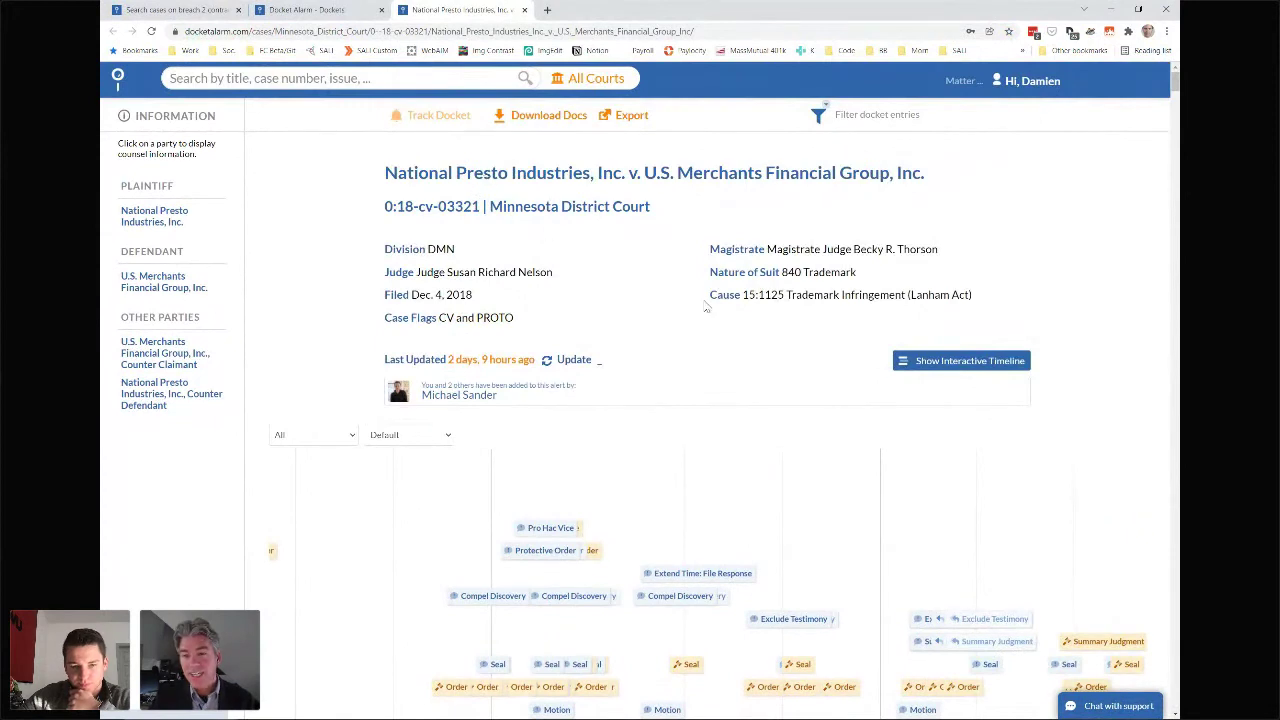
scroll(1050, 555, down, 1)
click(1086, 553)
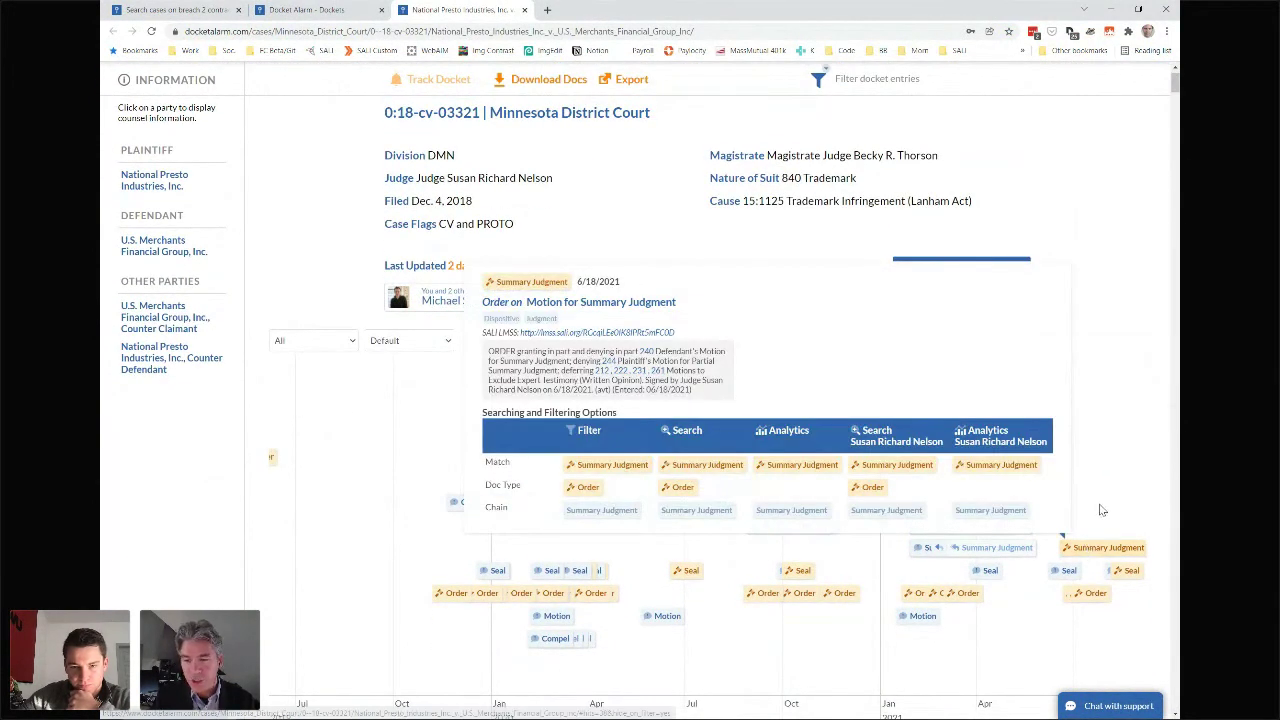
click(1075, 512)
click(1090, 550)
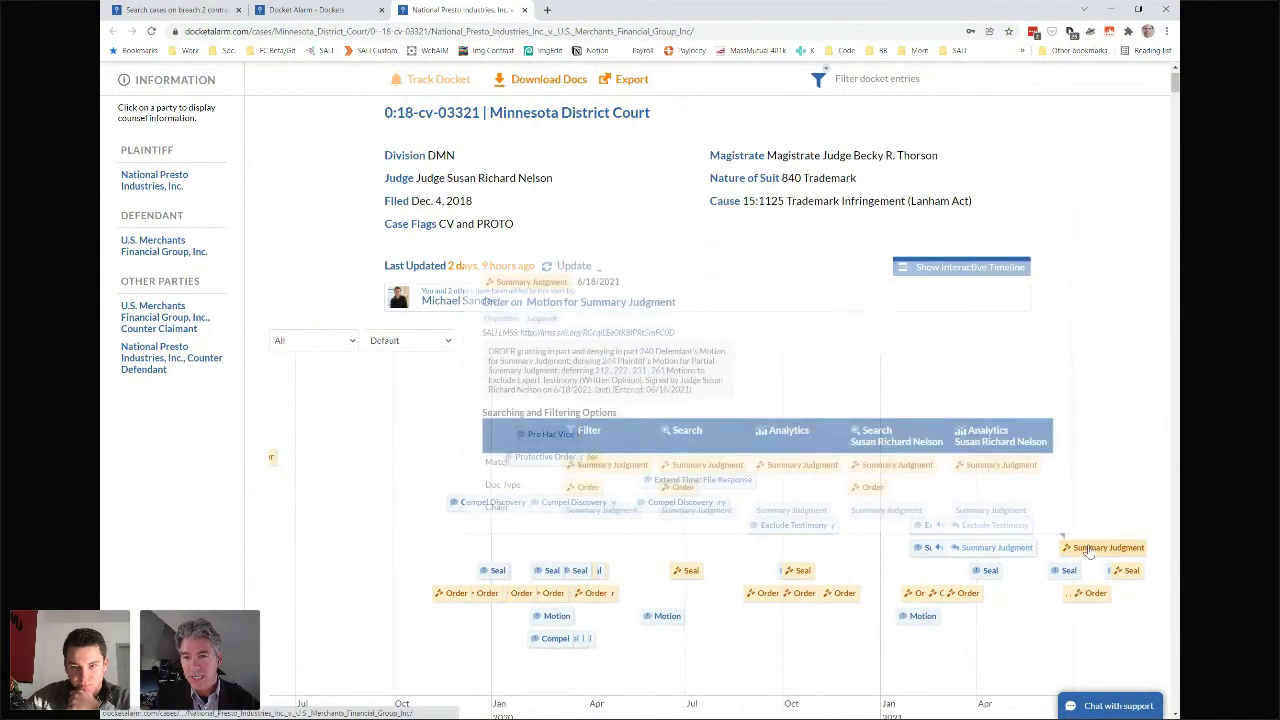
click(1097, 508)
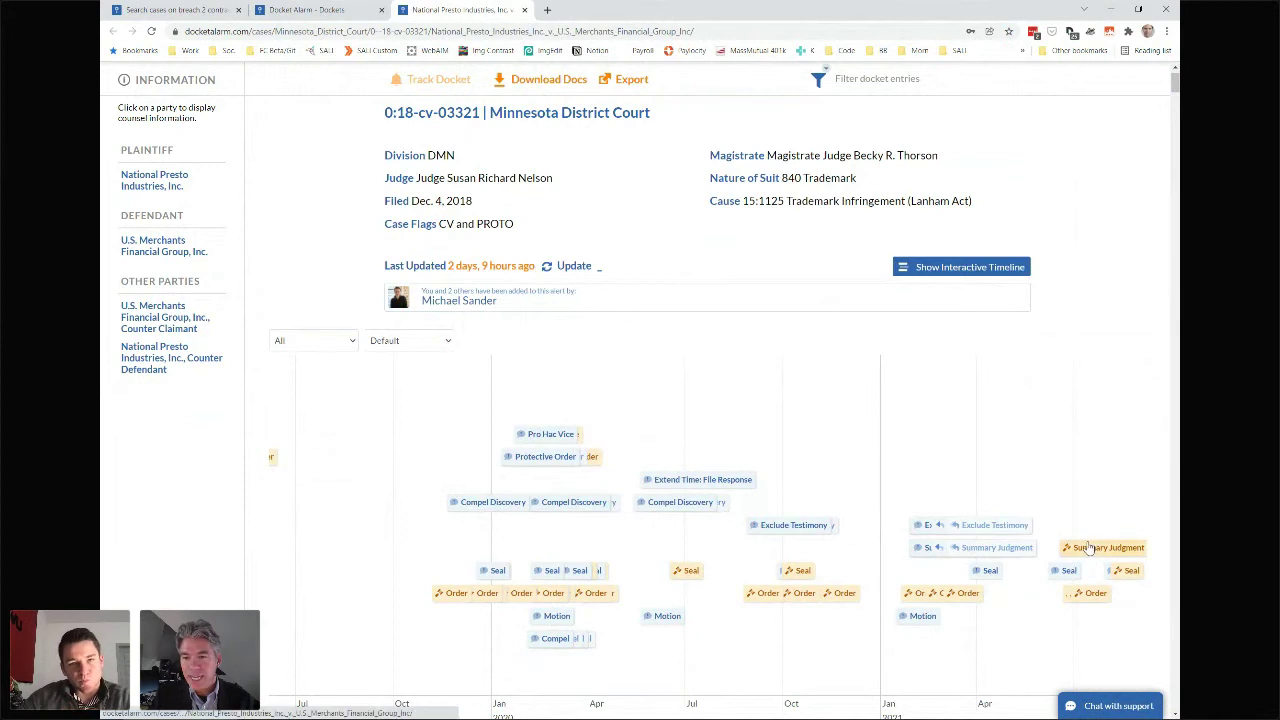
- Examine the details of the 6/18/2021 Order on Motion for Summary Judgment on the docket timeline again
click(1088, 548)
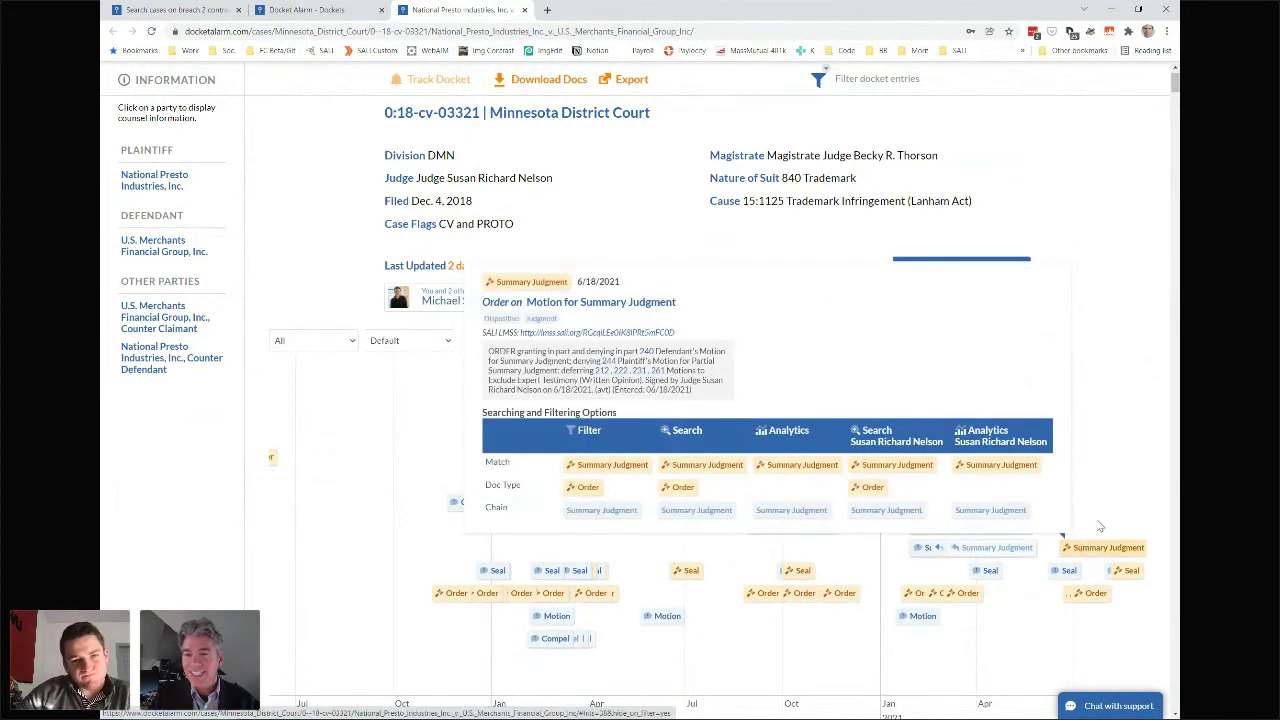
click(1097, 526)
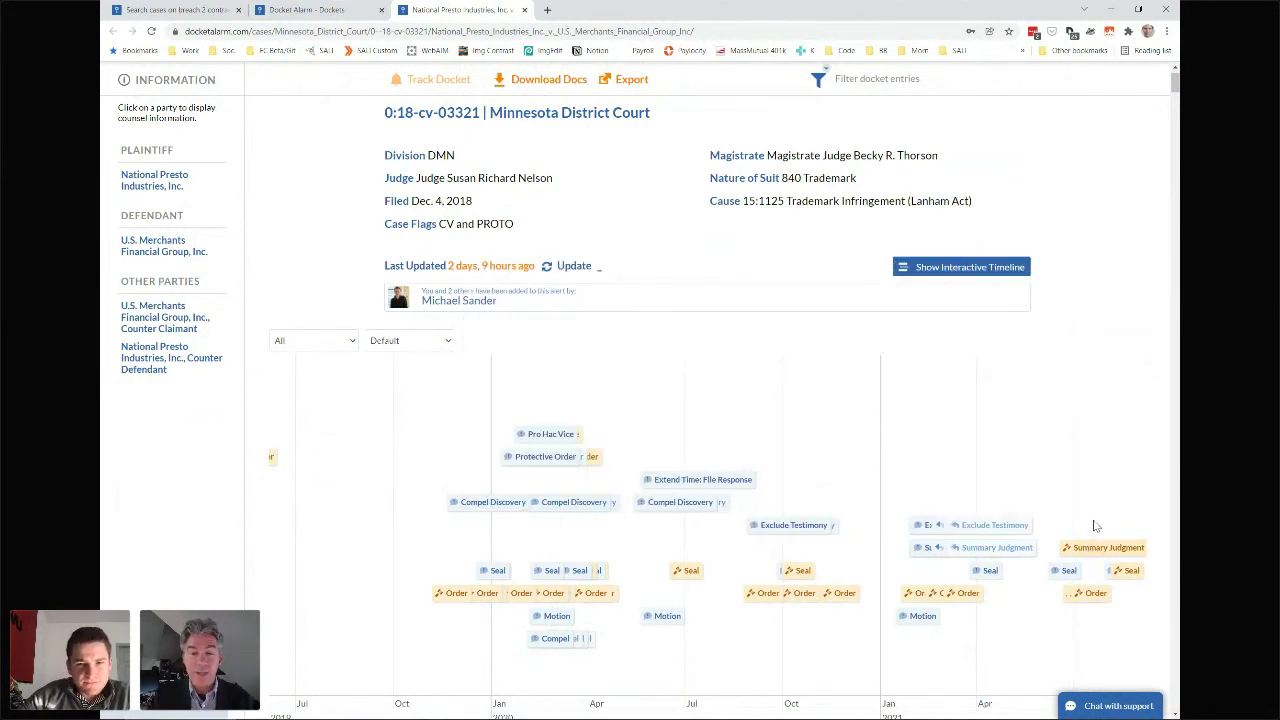
click(1097, 553)
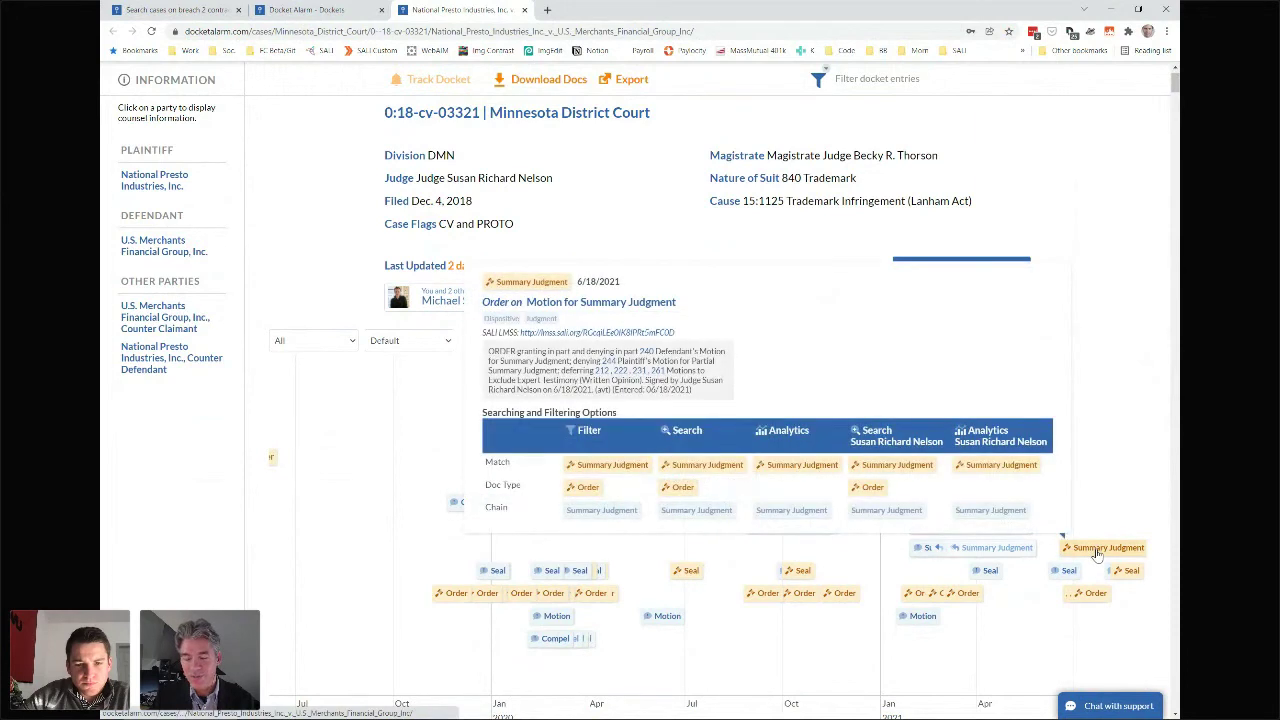
click(1091, 519)
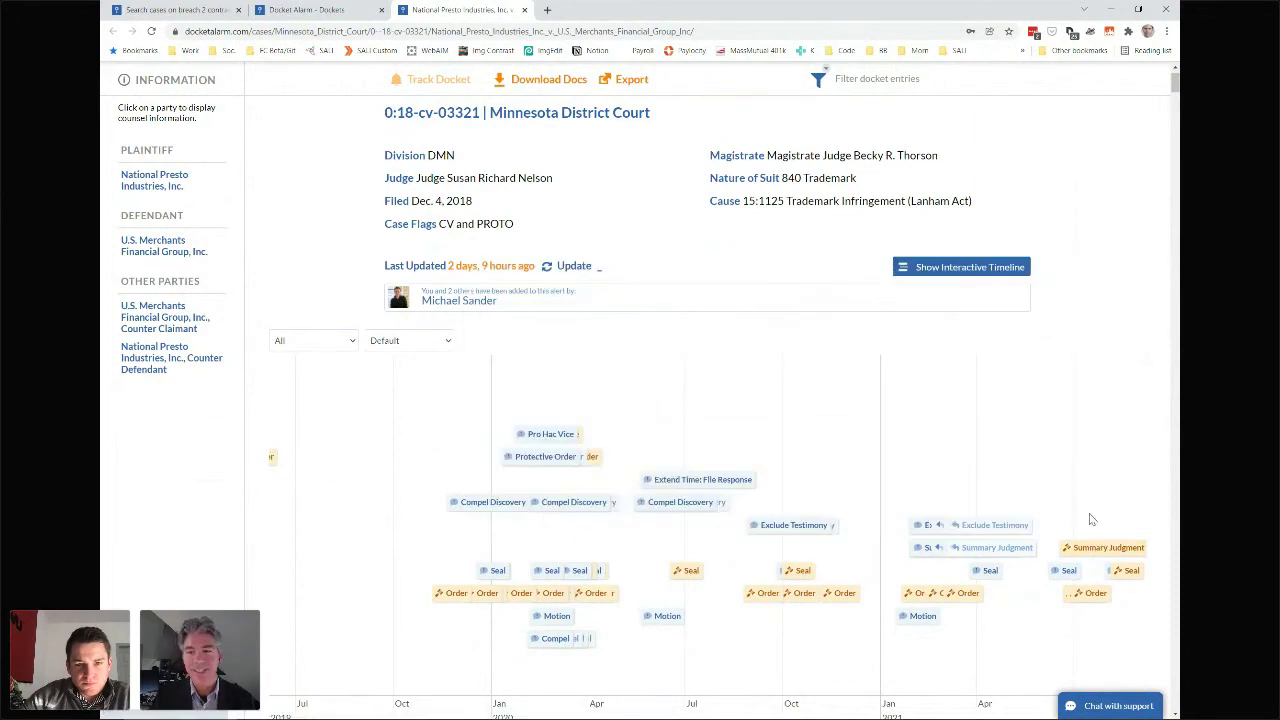
click(1093, 550)
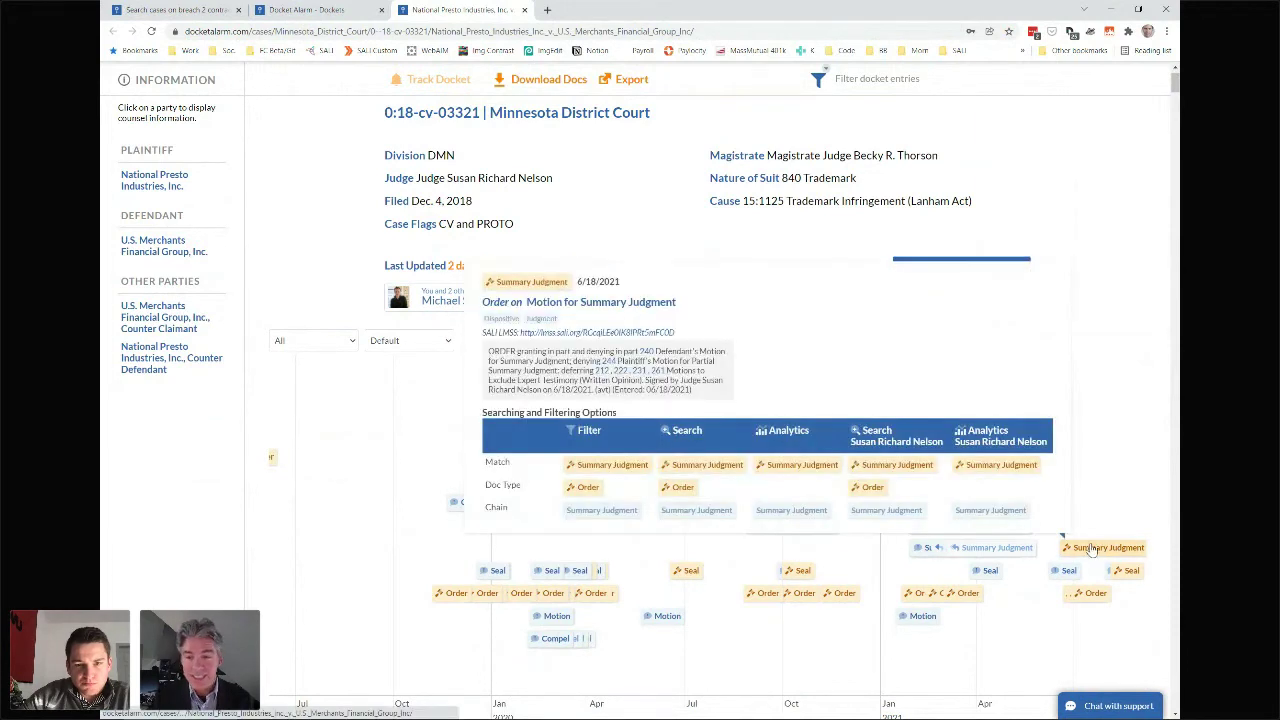
click(1093, 550)
- Switch to the PowerPoint API Workgroup slide and highlight the Thomson Reuters, Lexis, and Fastcase / Docket Alarm / NextChapter participants in turn
key(alt+Tab)
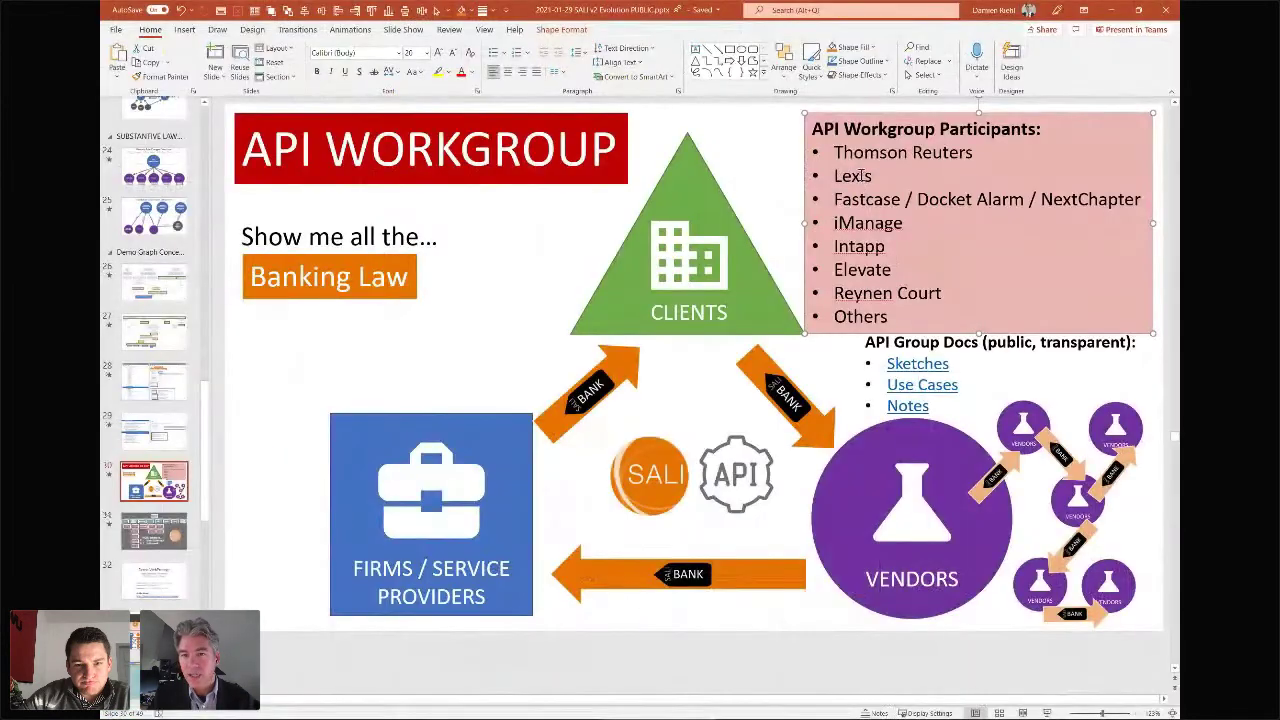
triple_click(855, 152)
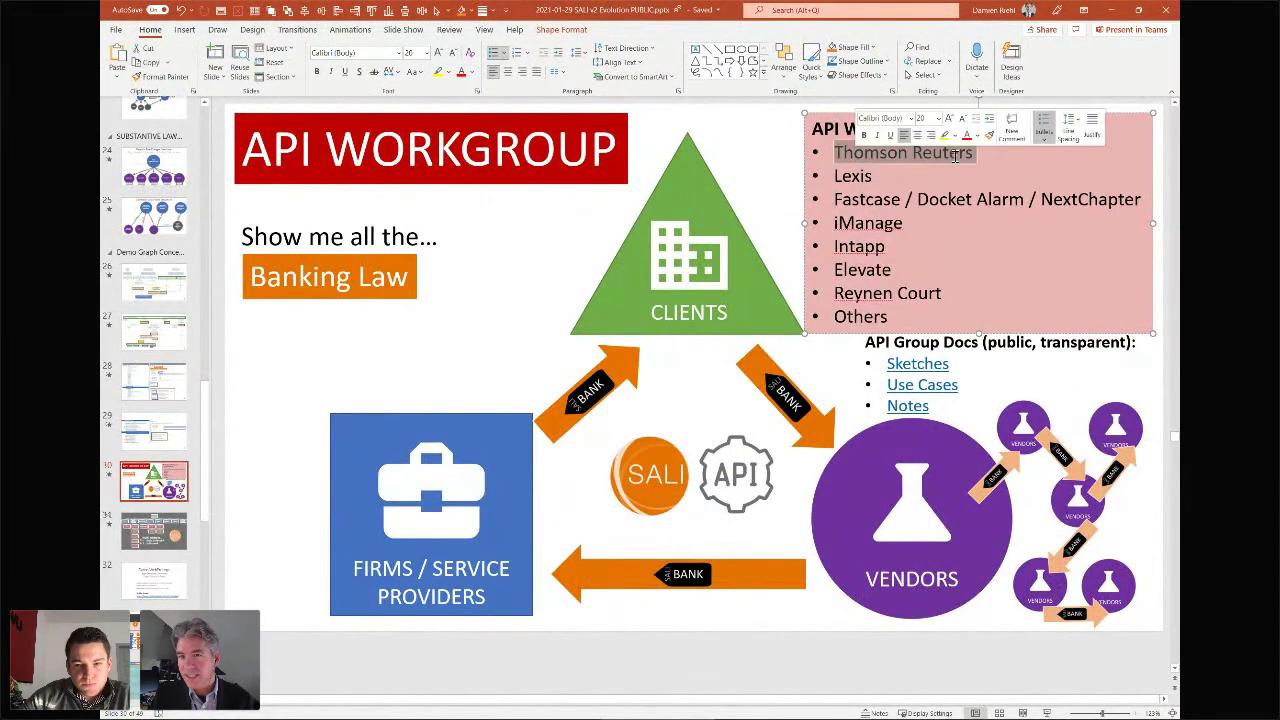
double_click(852, 176)
double_click(855, 199)
click(977, 210)
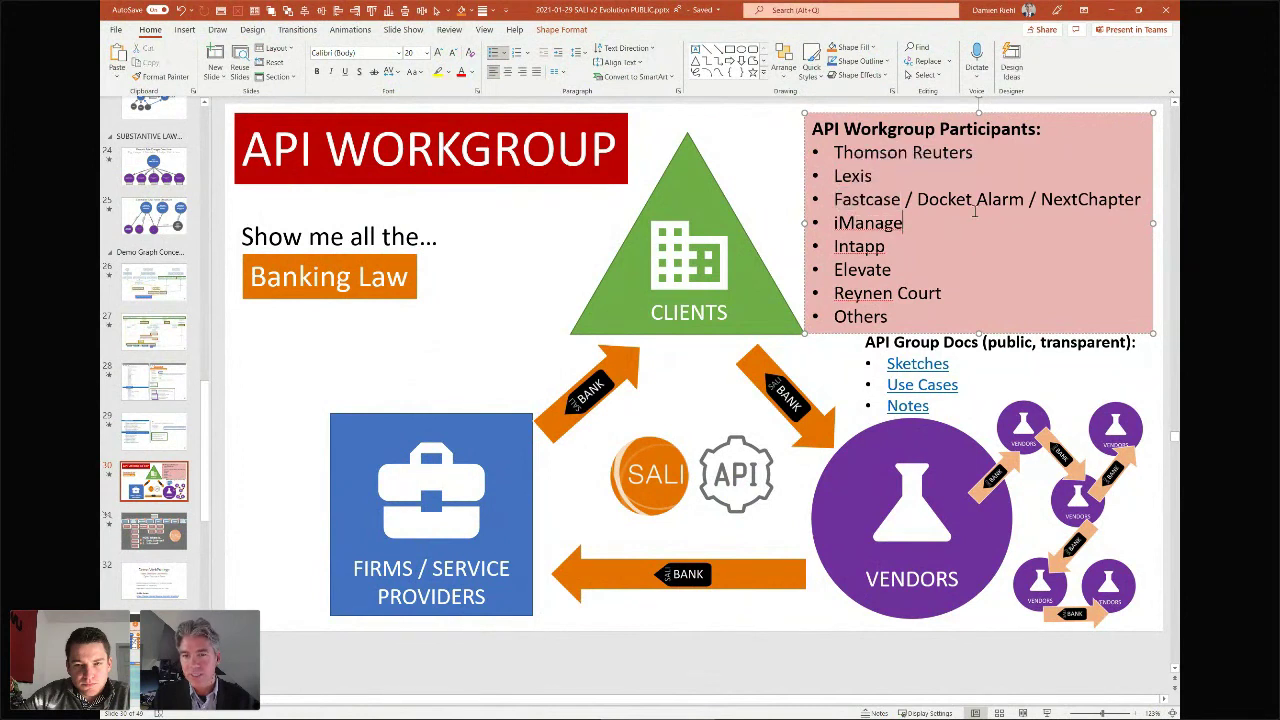
click(1048, 204)
triple_click(867, 199)
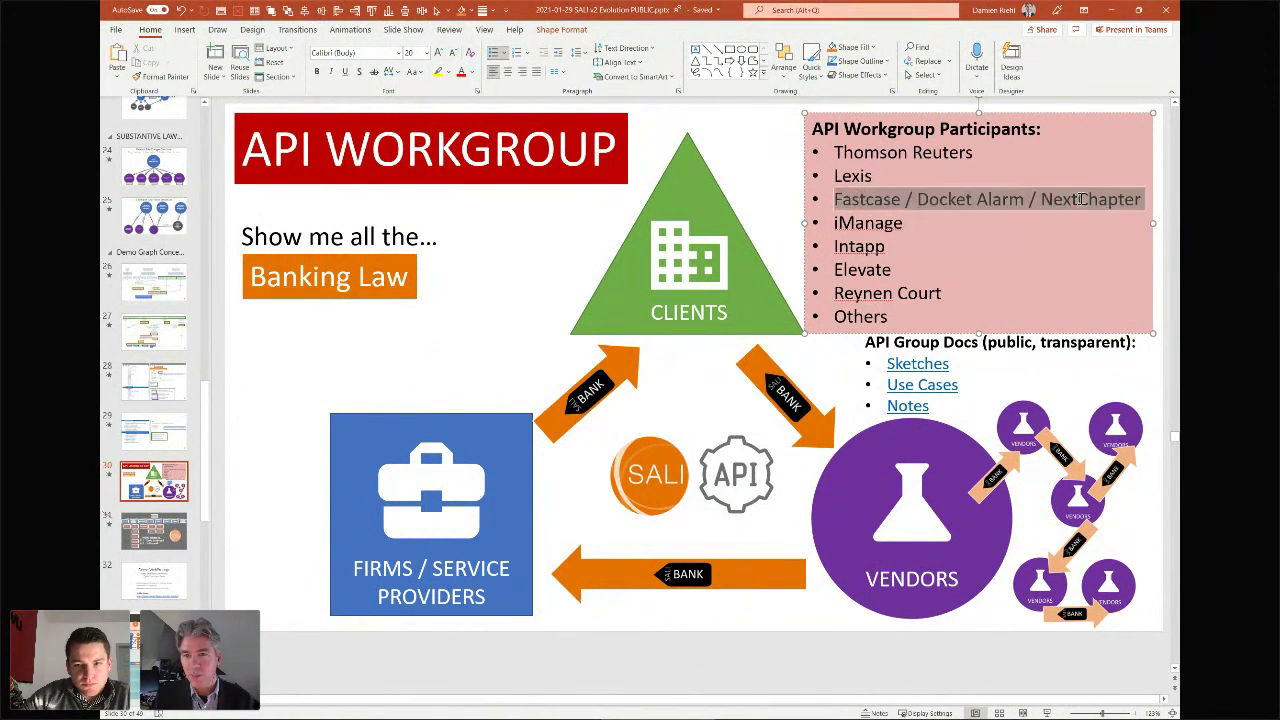
- Point out iManage, Intapp, Elevate, Reynen Court and Others one by one in the participants list, and clear the selection
double_click(866, 223)
double_click(862, 246)
double_click(862, 269)
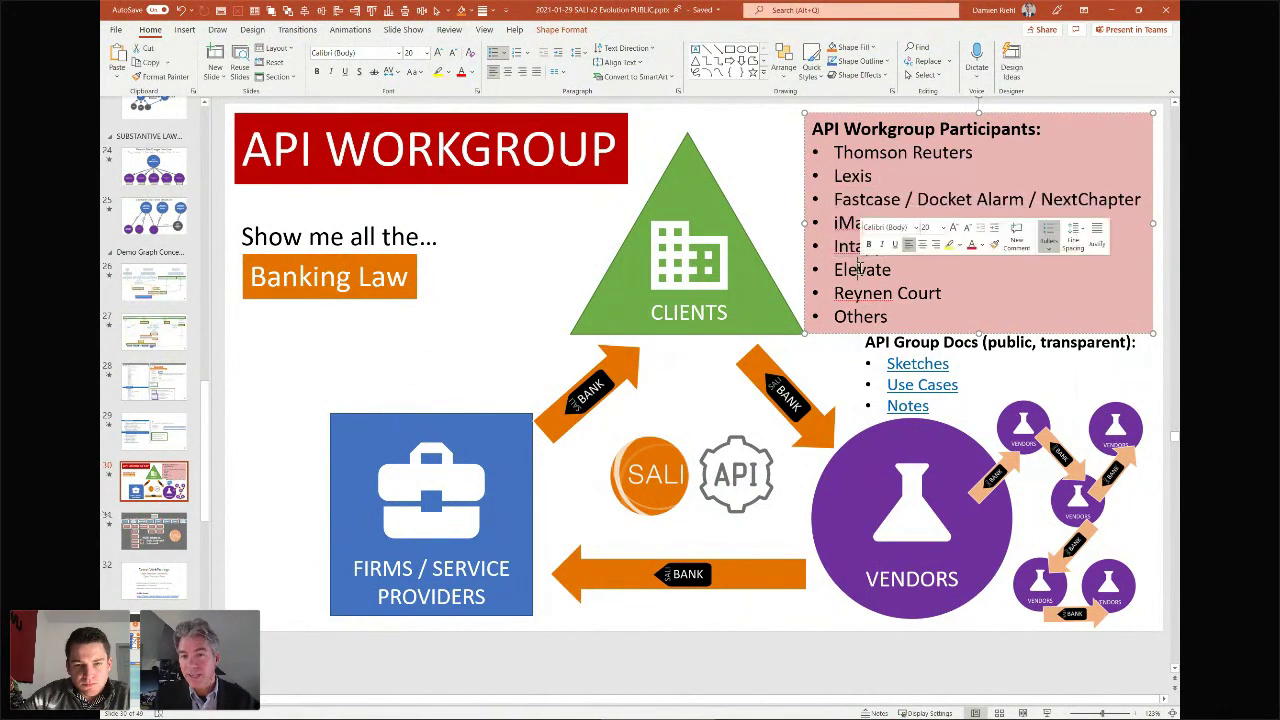
double_click(853, 293)
click(864, 316)
double_click(864, 316)
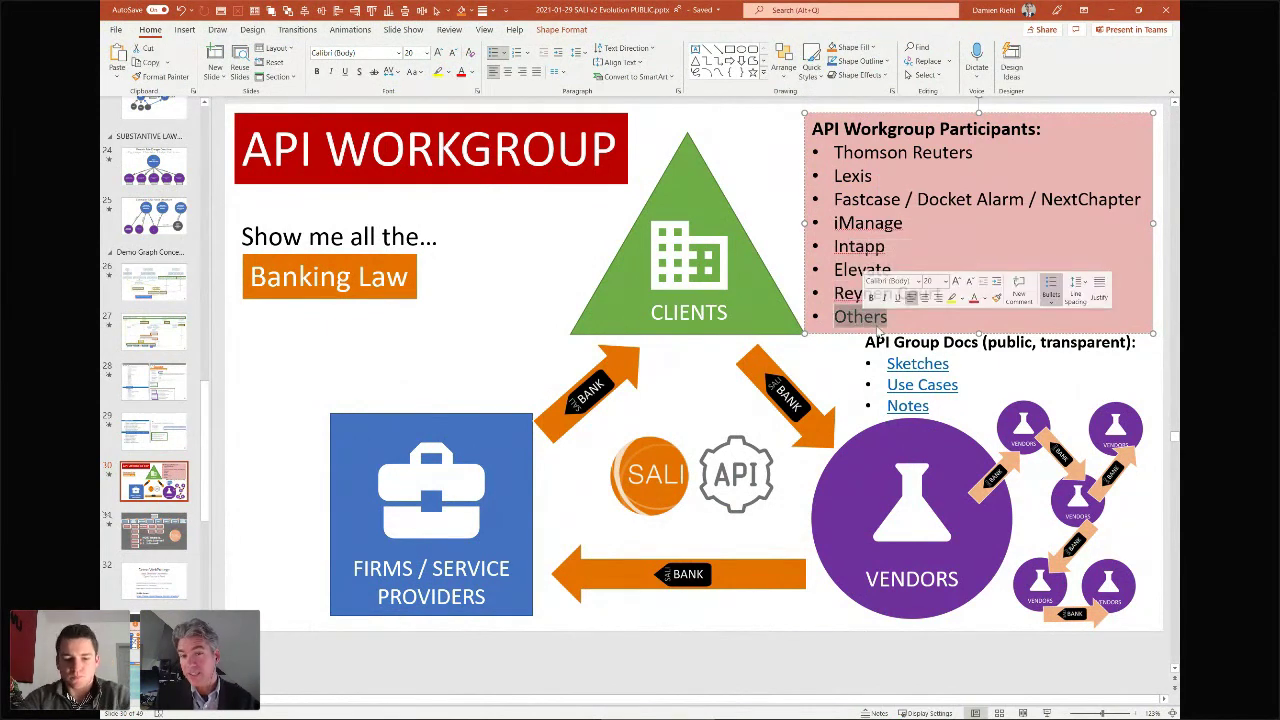
click(827, 199)
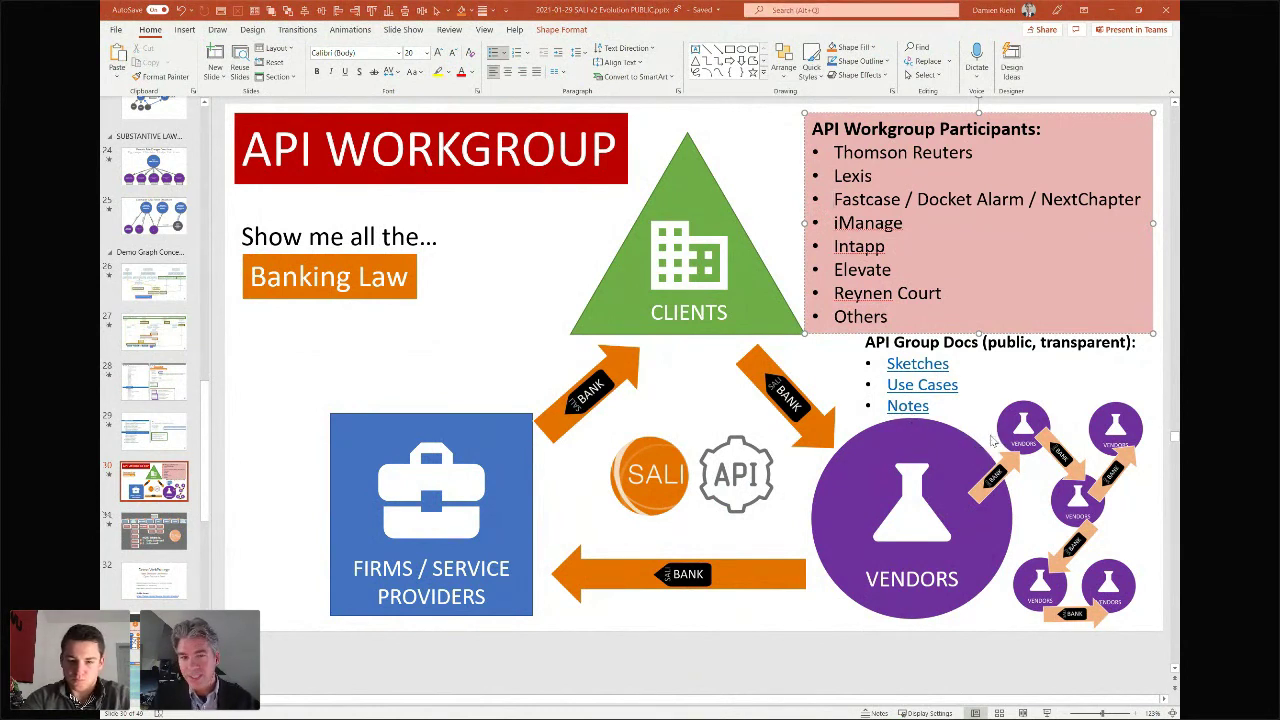
- Glance at the Docket Alarm docket, return to the PowerPoint slide, and highlight the whole participants list from Thomson Reuters to Others
key(alt+Tab)
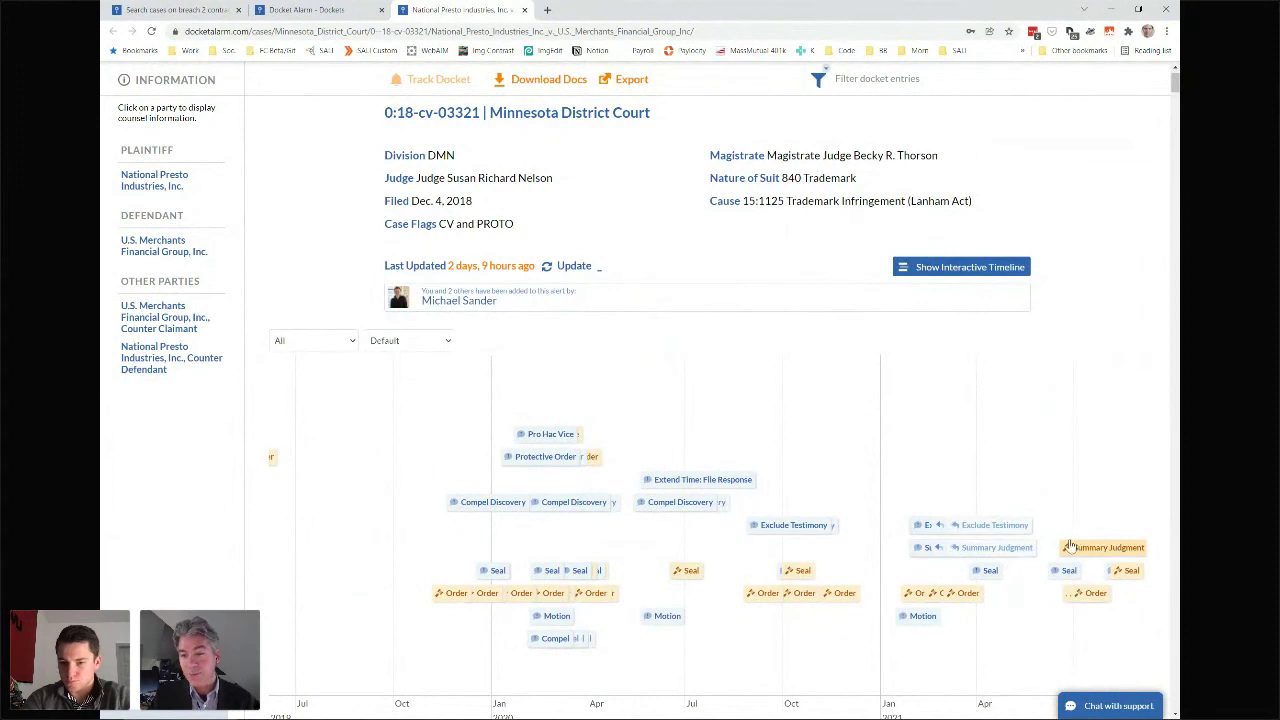
key(alt+Tab)
drag(834, 150, 975, 320)
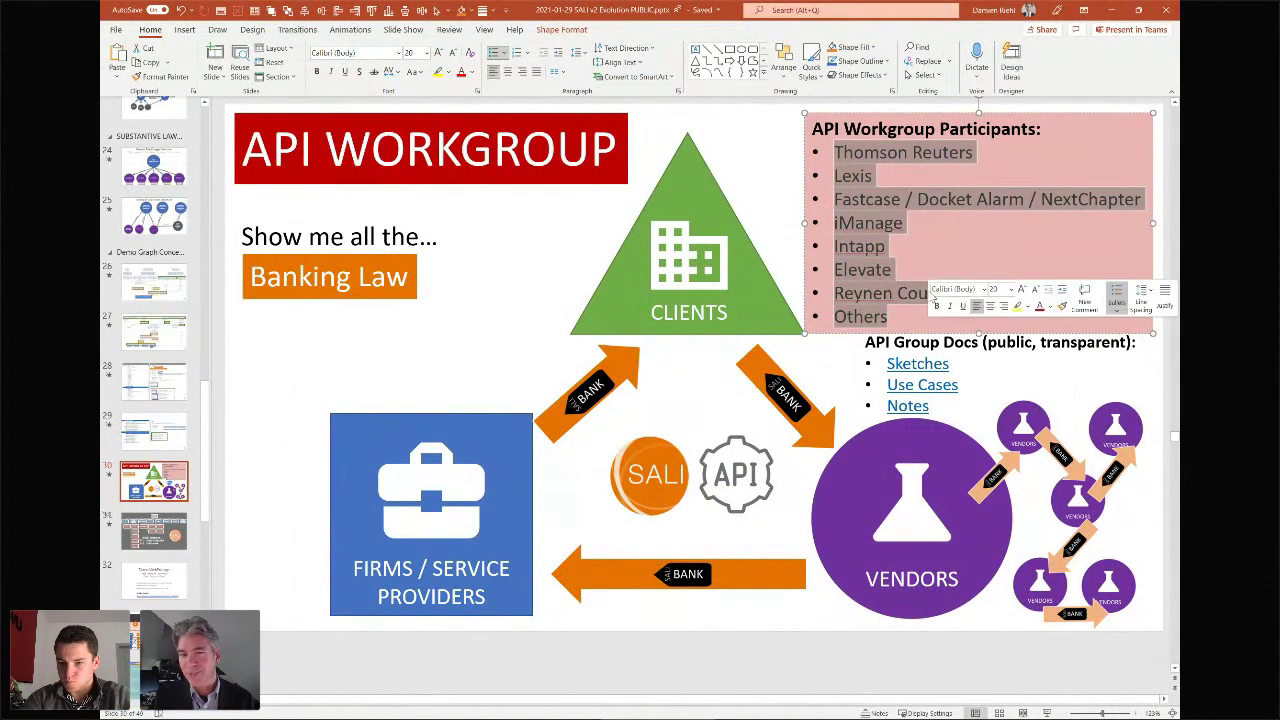
click(853, 152)
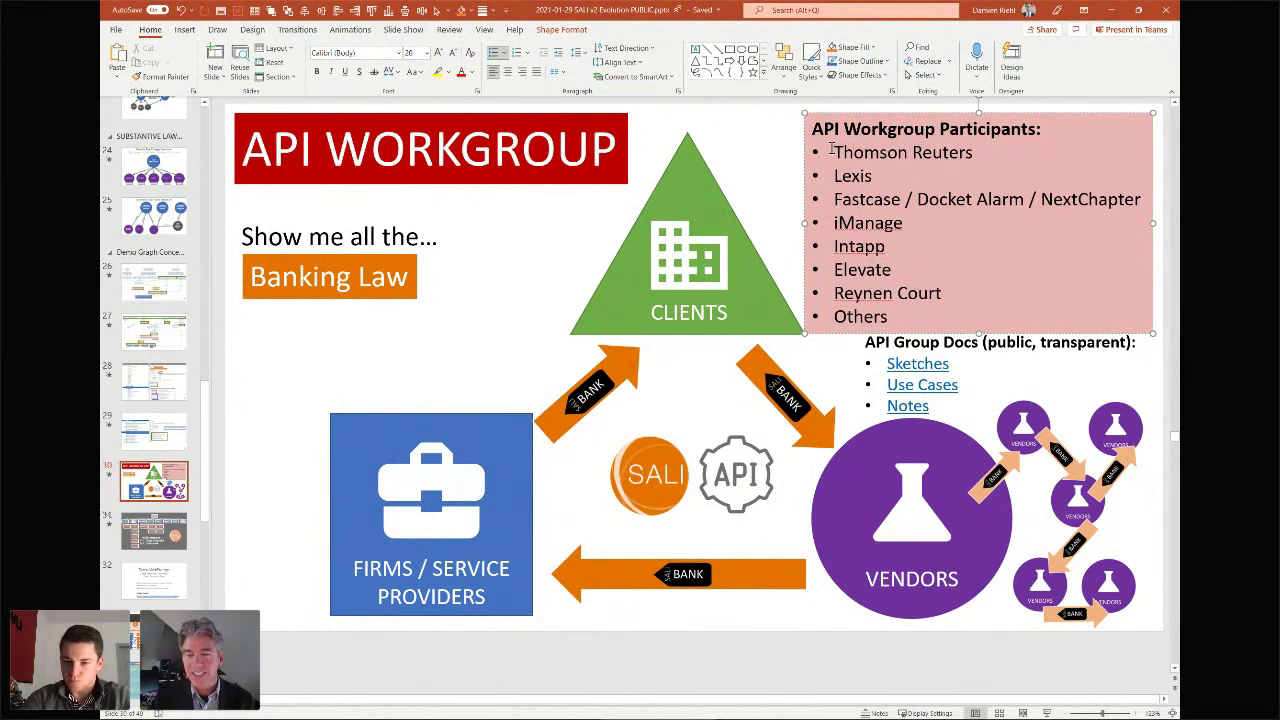
drag(831, 152, 890, 318)
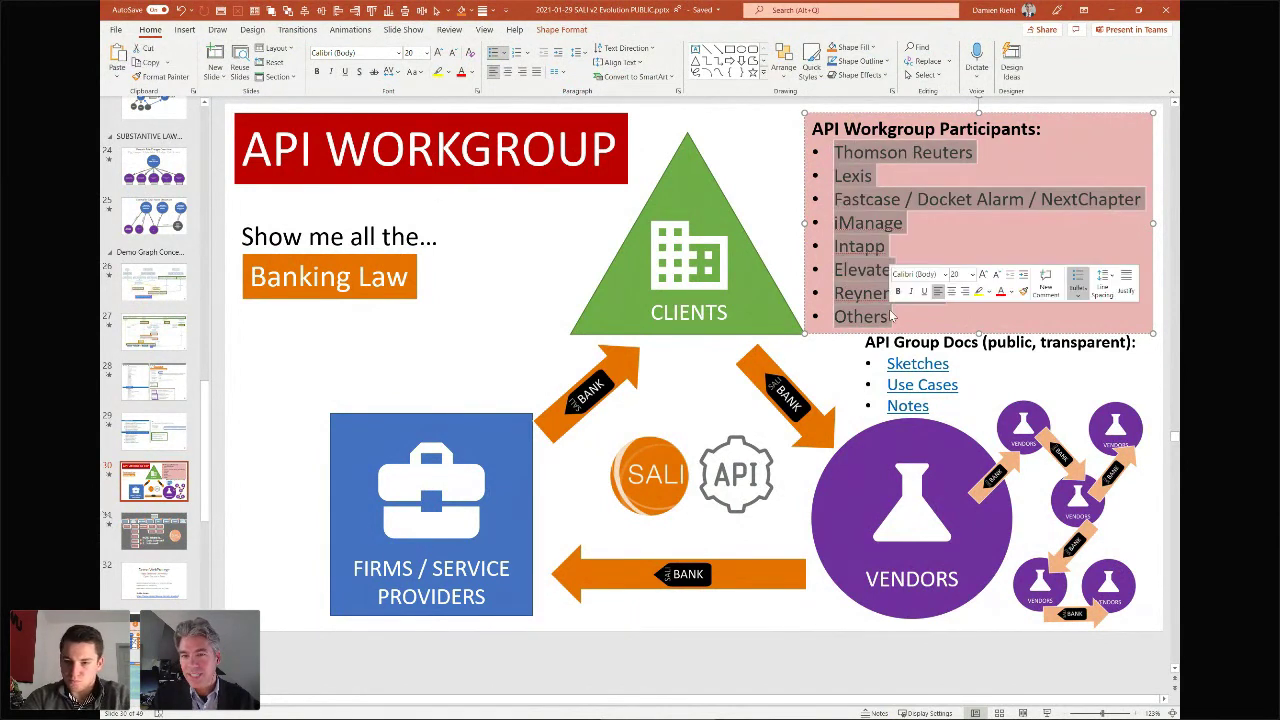
- Highlight the full Fastcase / Docket Alarm / NextChapter line in the API Workgroup participants list
double_click(862, 152)
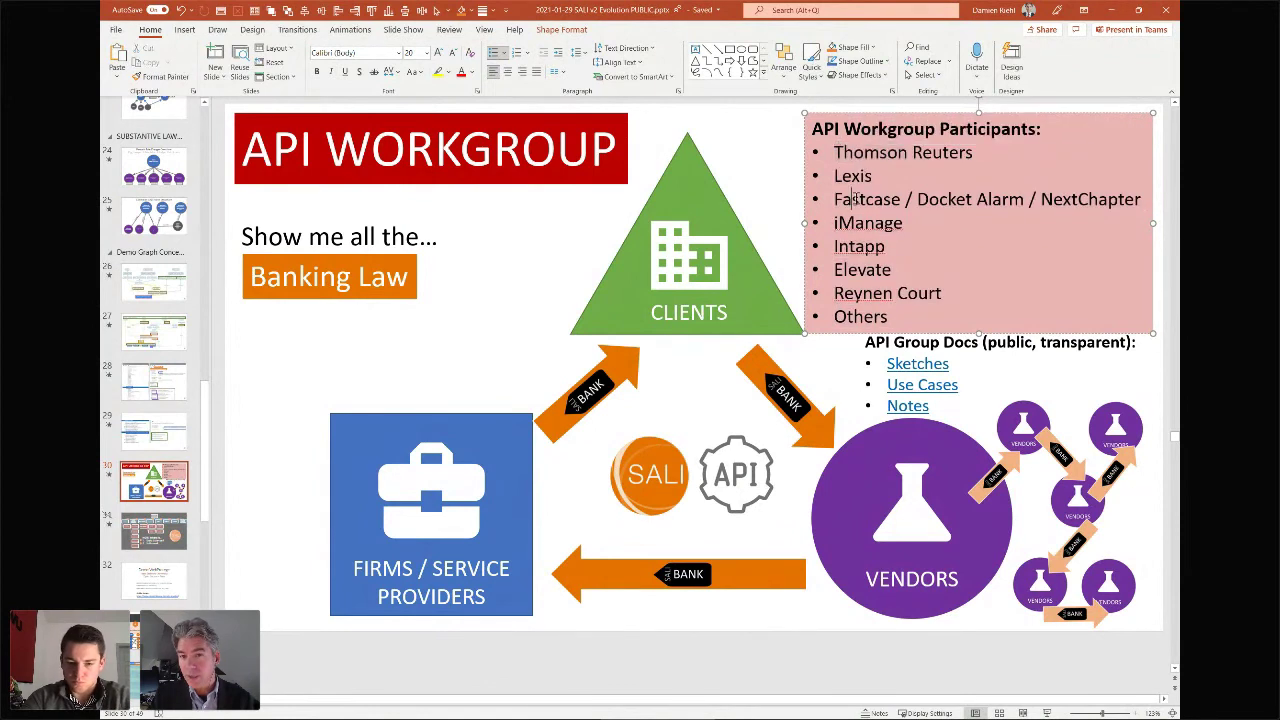
double_click(866, 199)
triple_click(1089, 200)
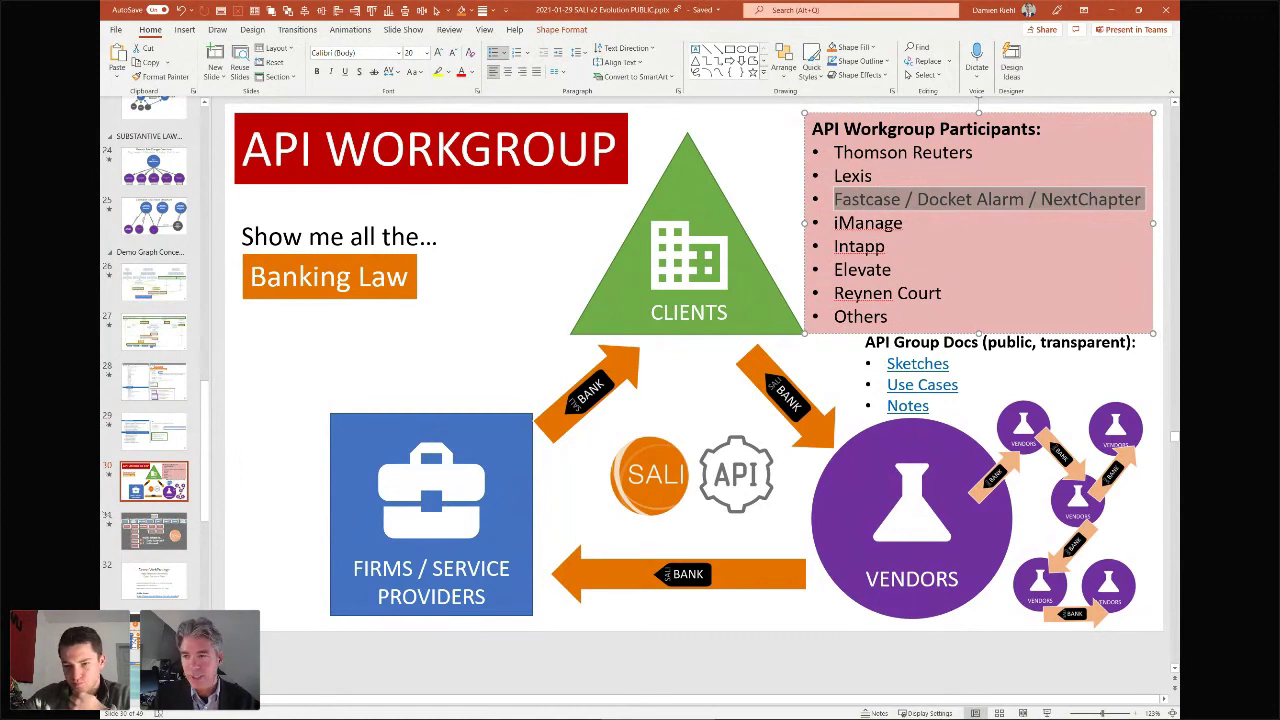
- Switch to NextChapter and start a new custom text field for Antitrust Litigation, entering "cashlike" as its name
key(alt+Tab)
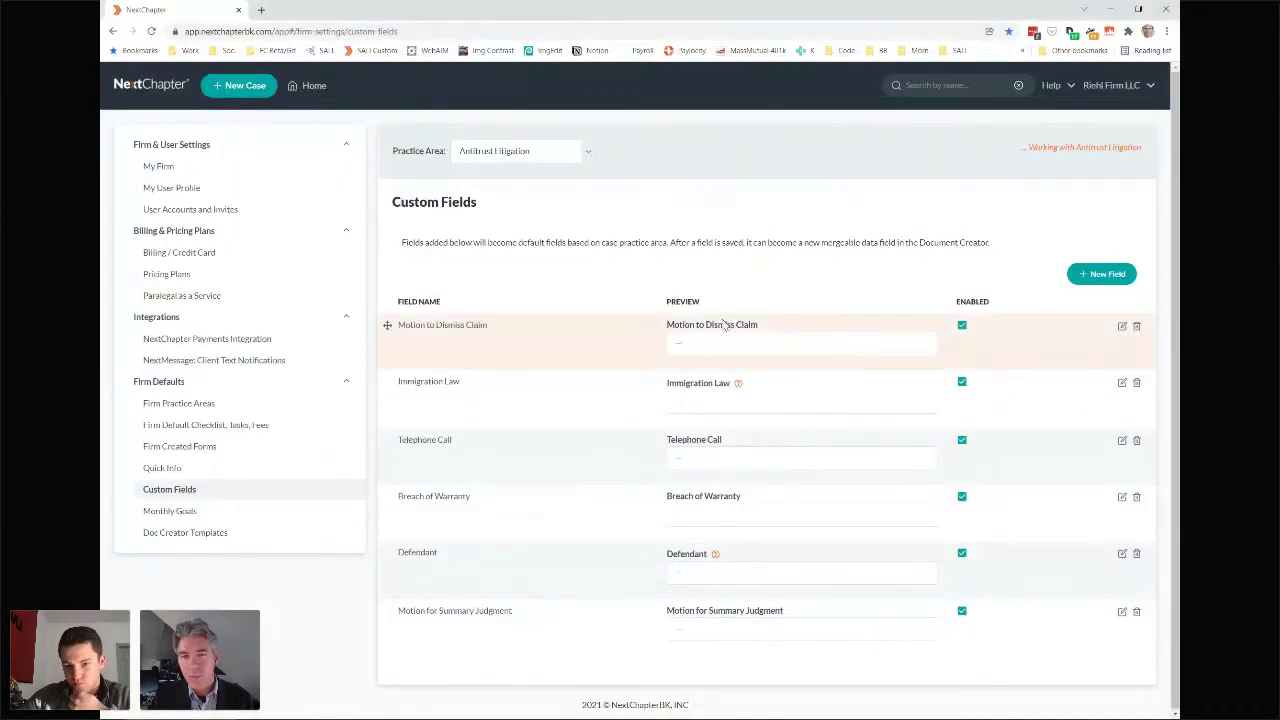
click(1097, 276)
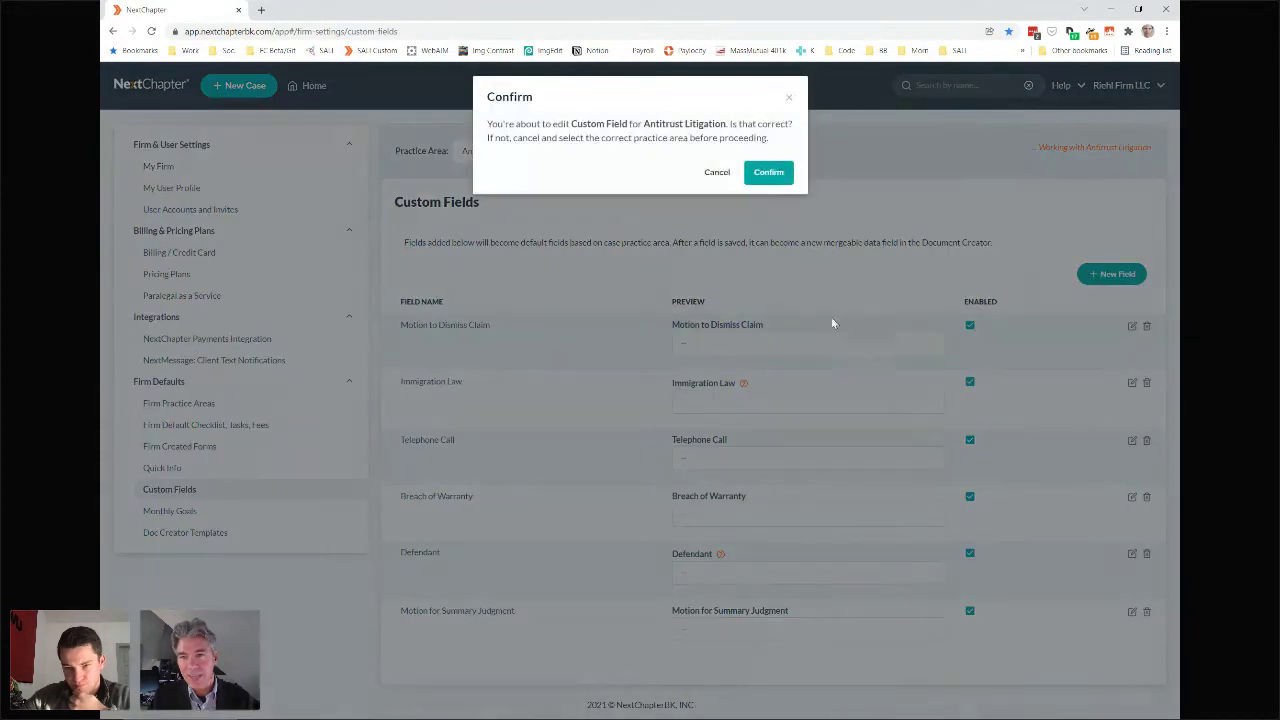
click(769, 173)
click(670, 218)
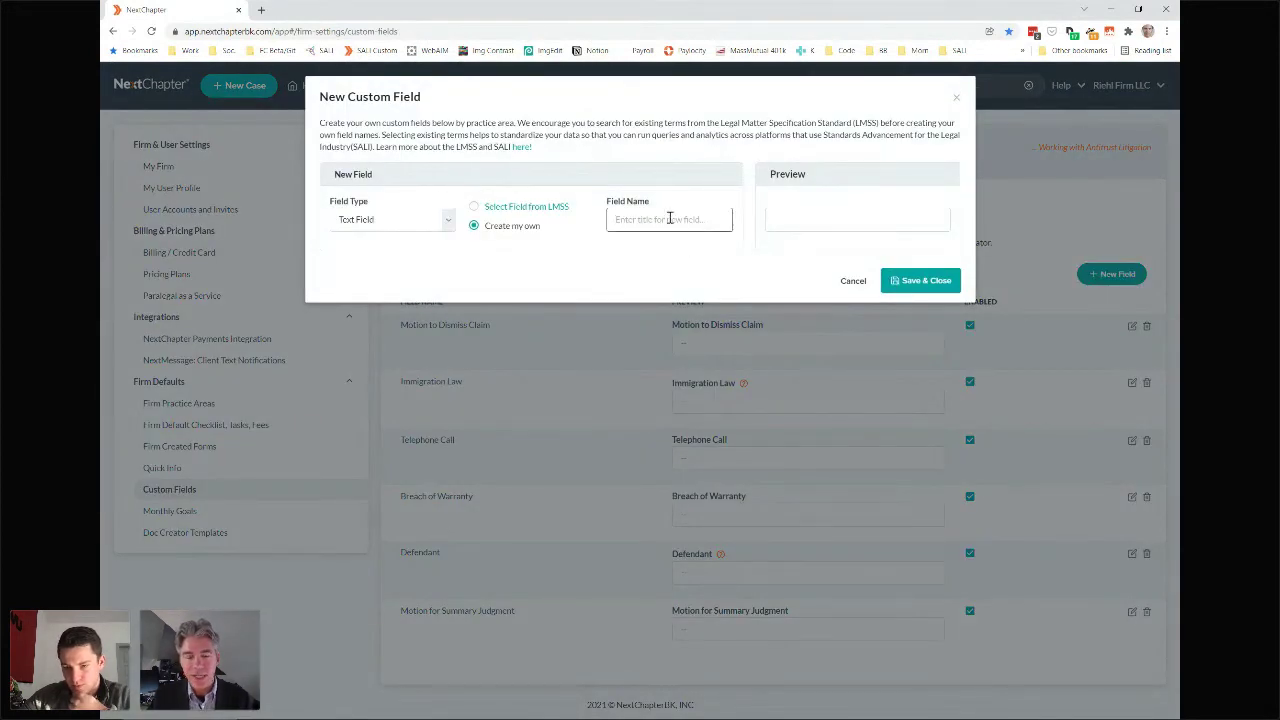
text(cashl)
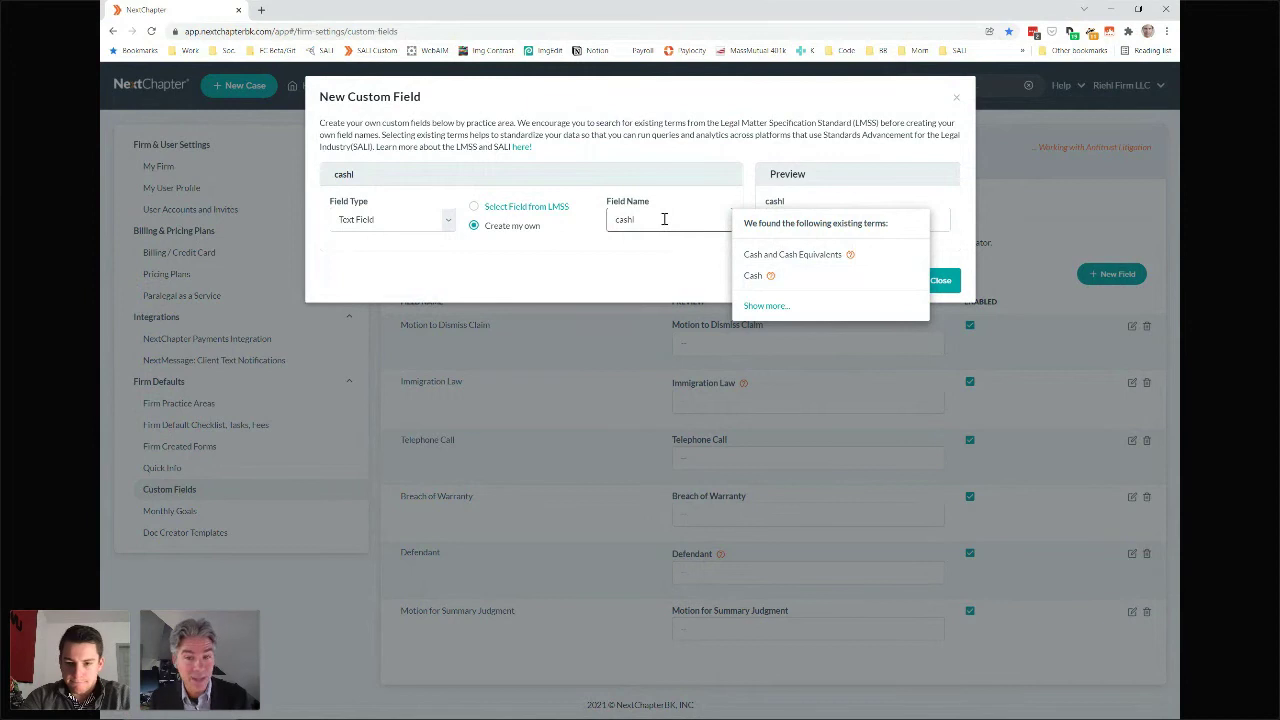
click(664, 219)
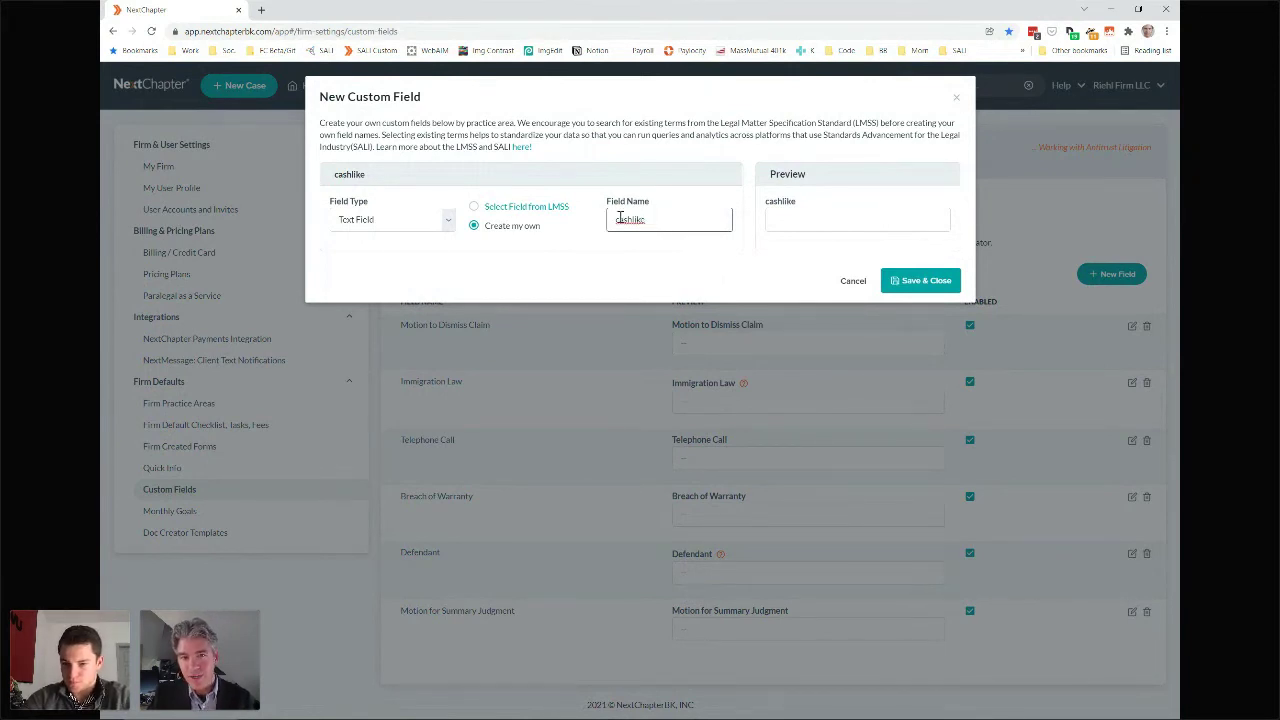
- Replace the field name with "cash", choose the existing LMSS term Cash, and save the custom field
double_click(630, 217)
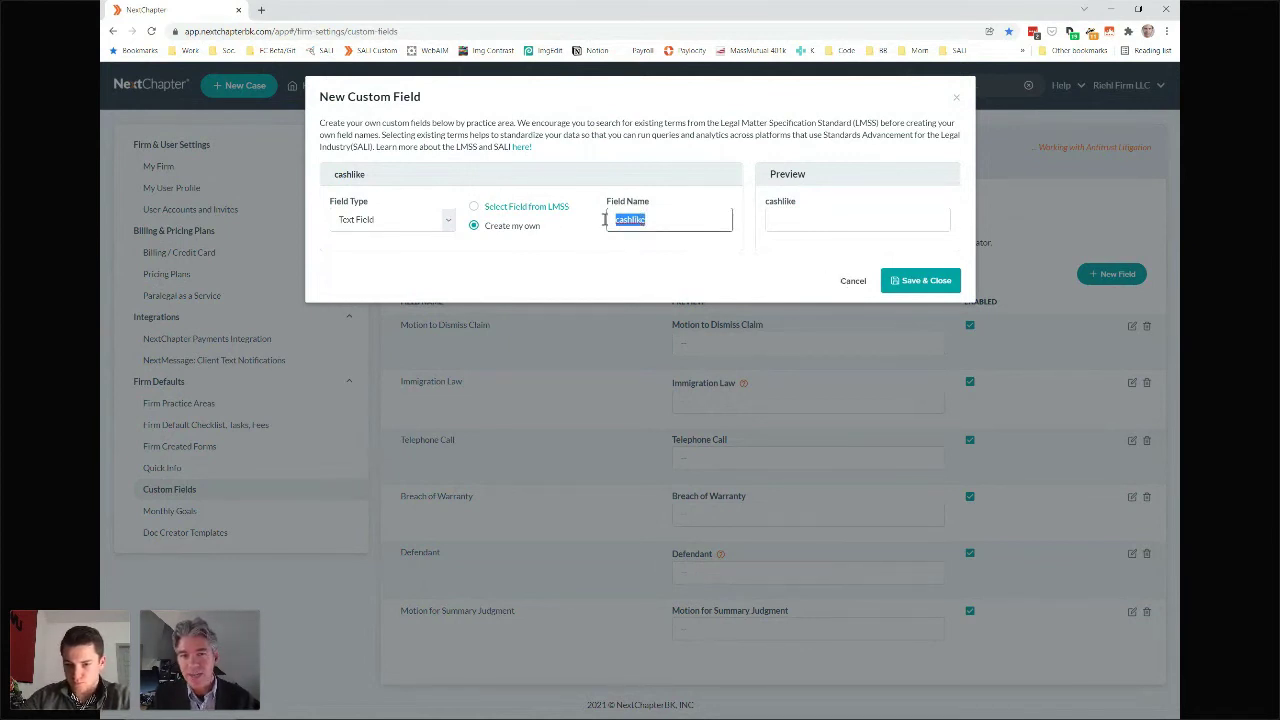
text(cas)
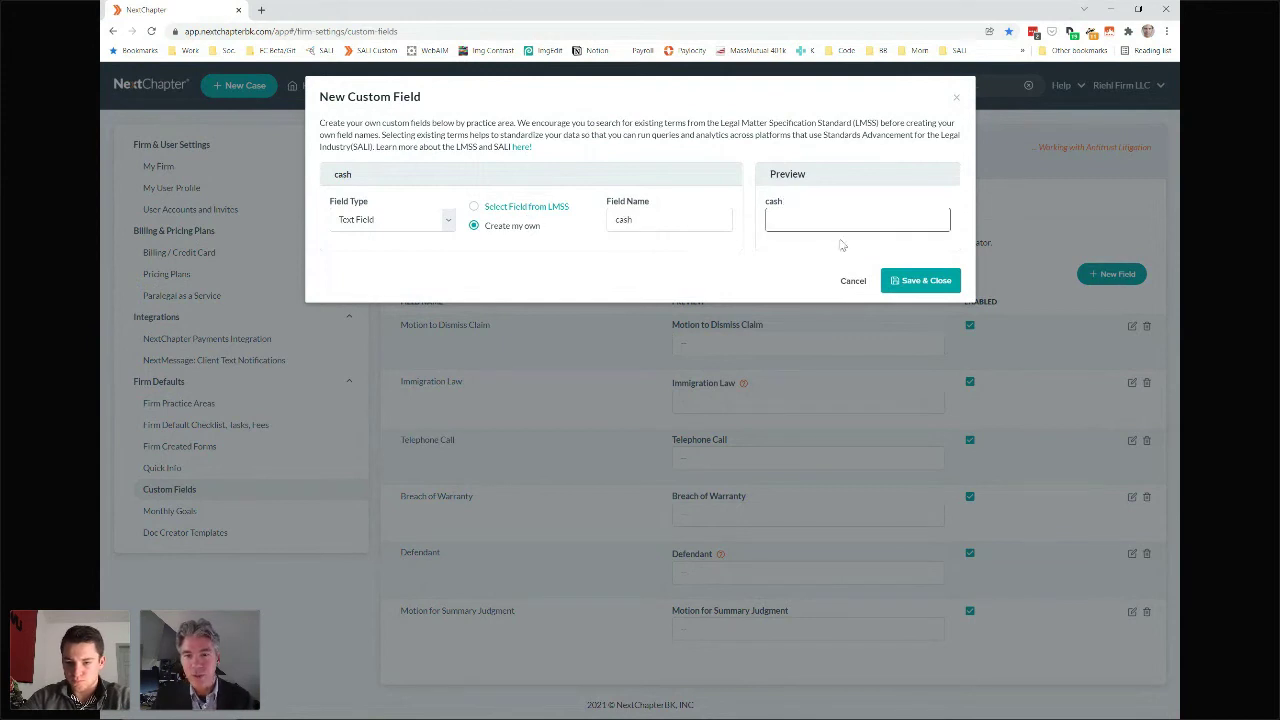
click(758, 281)
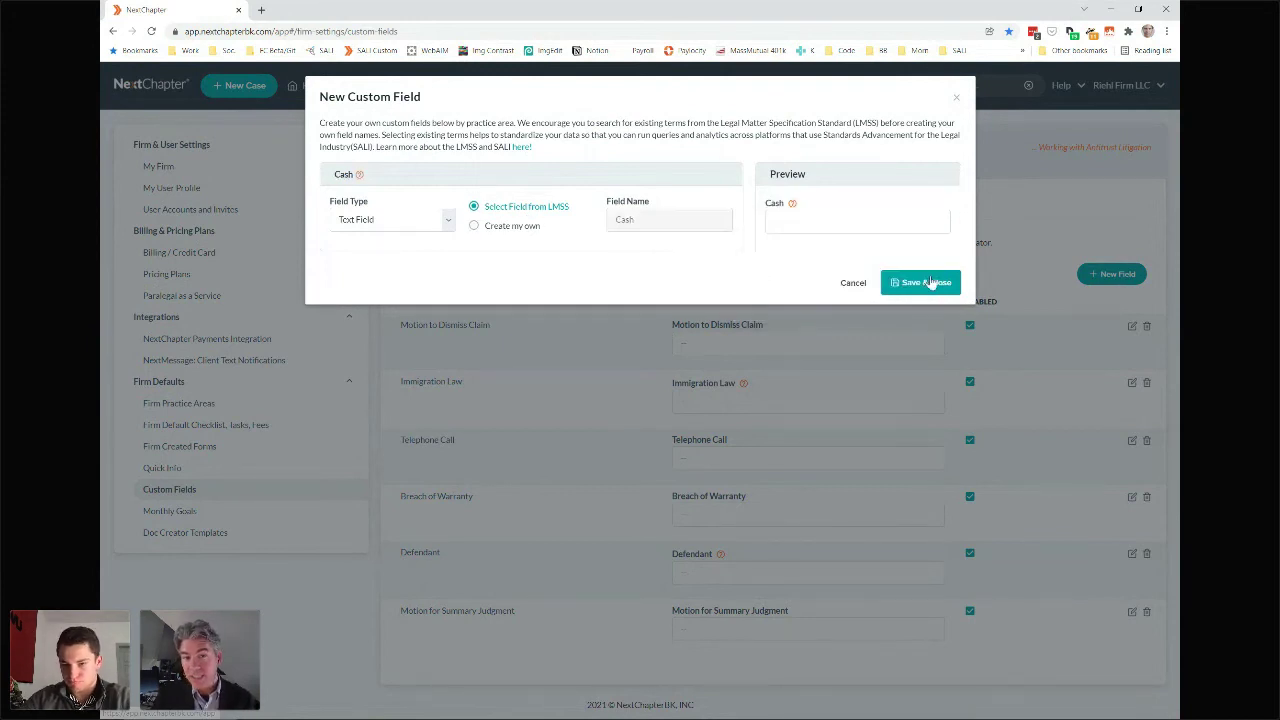
click(914, 285)
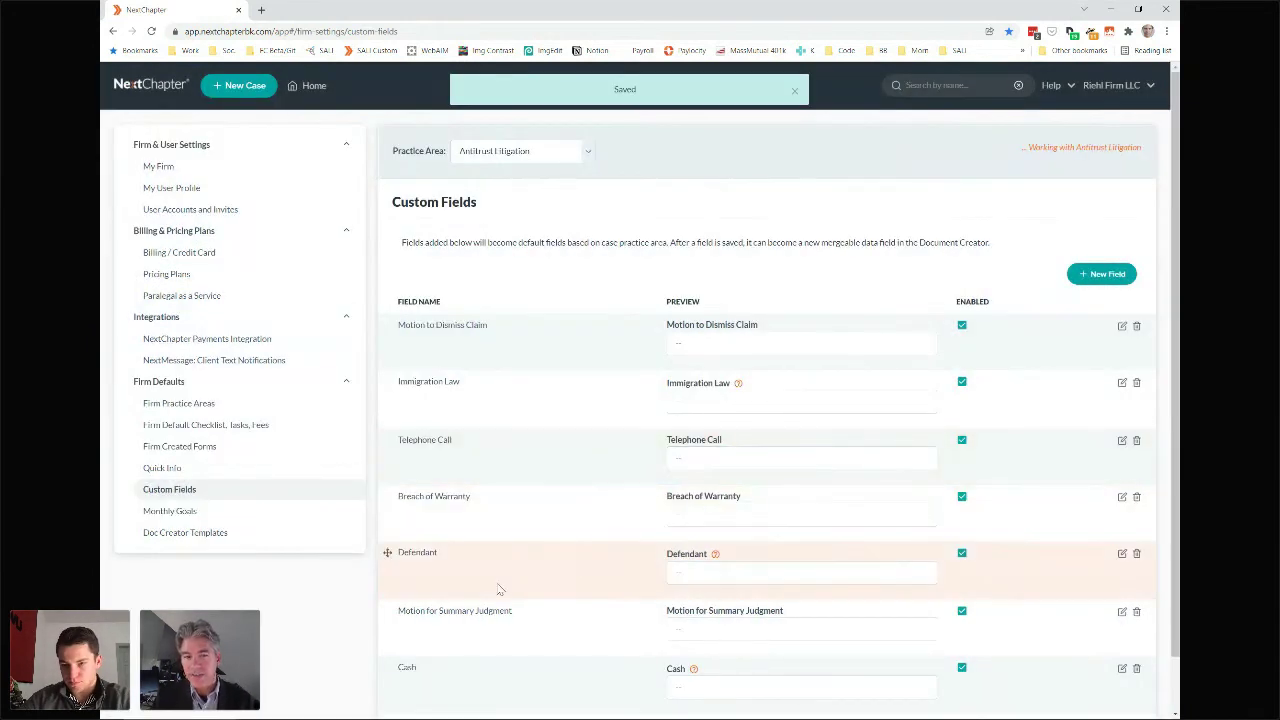